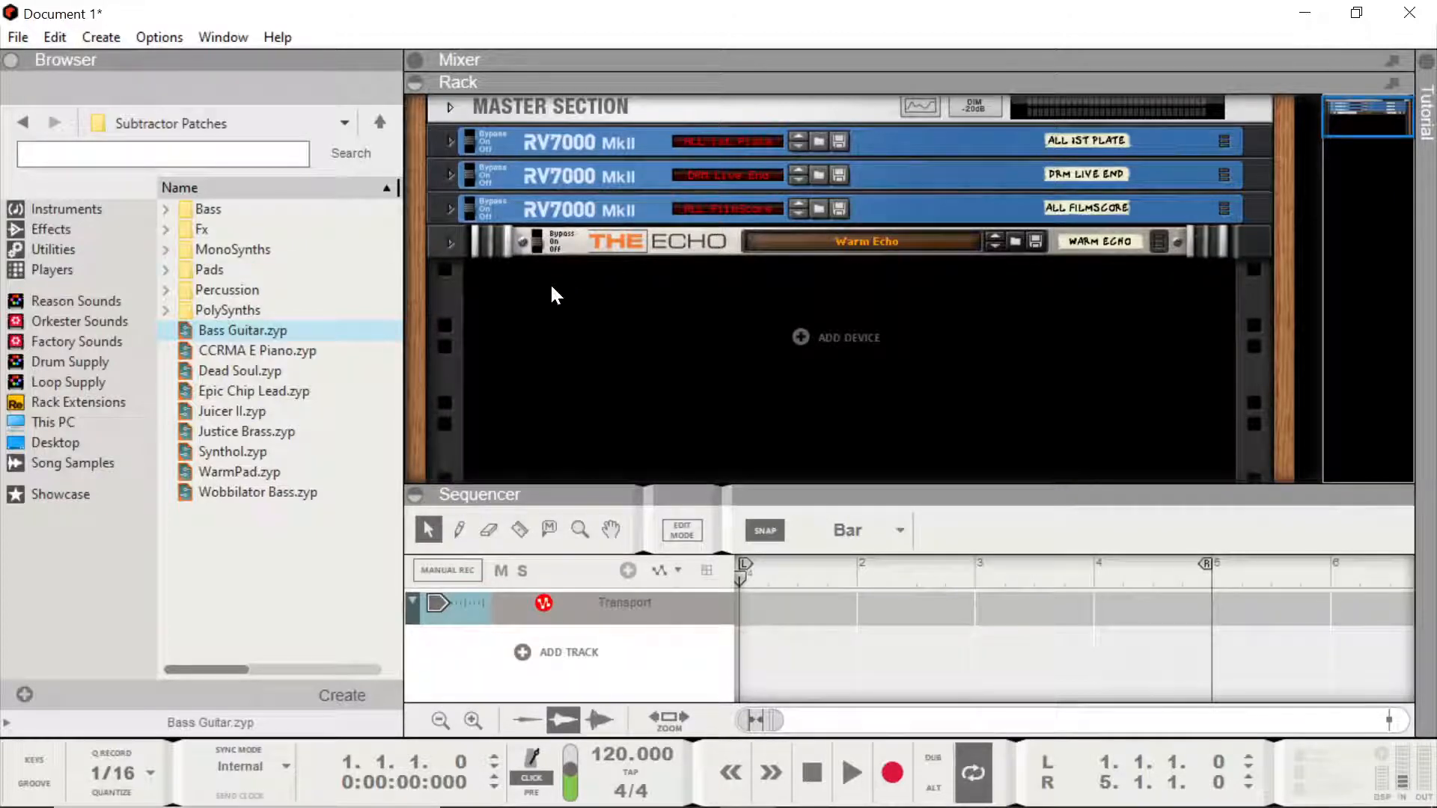
# - Flip the rack to inspect the rear cabling and return it to the front view
pyautogui.press('Tab')
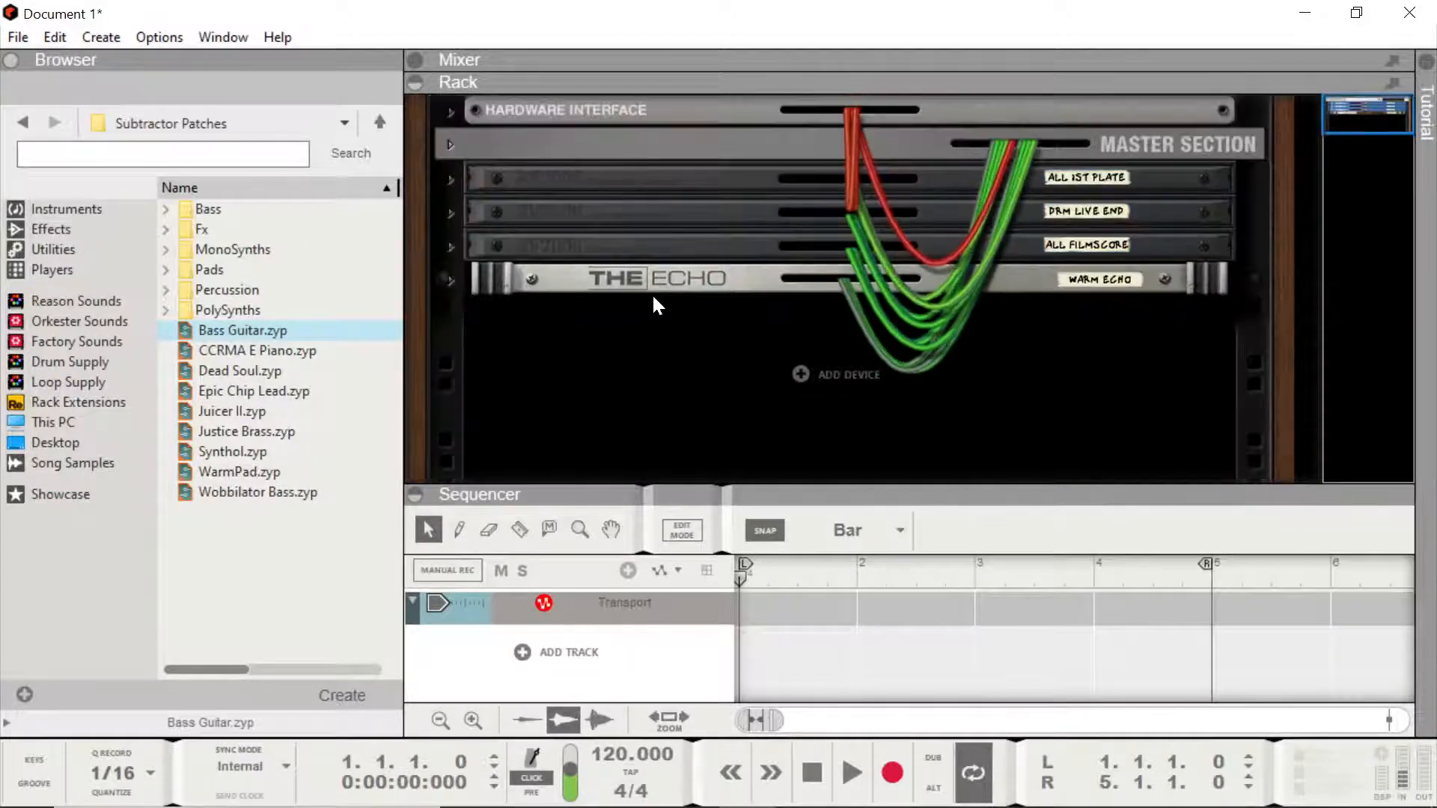
pyautogui.press('Tab')
pyautogui.press('Tab')
pyautogui.press('Tab')
pyautogui.press('Tab')
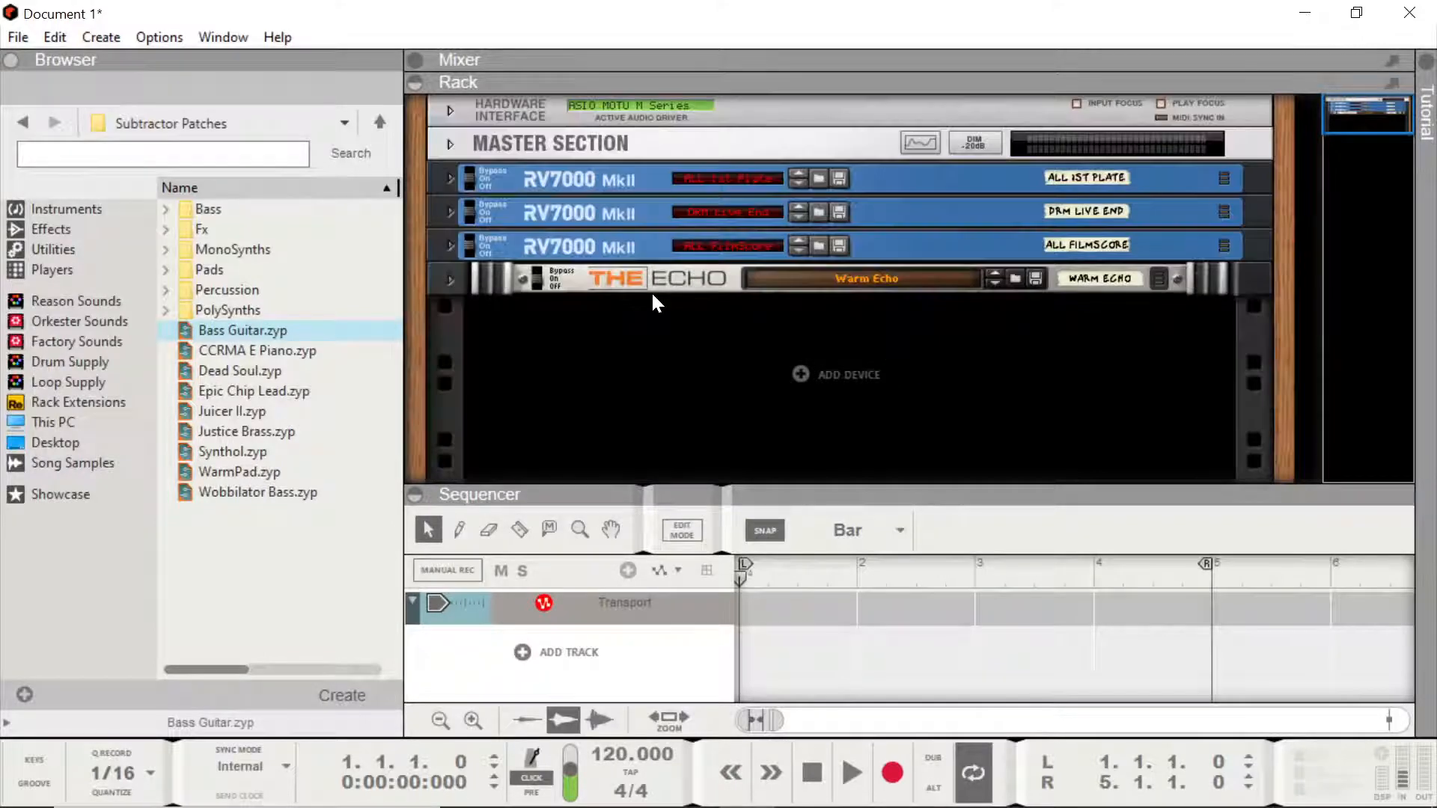
pyautogui.press('Tab')
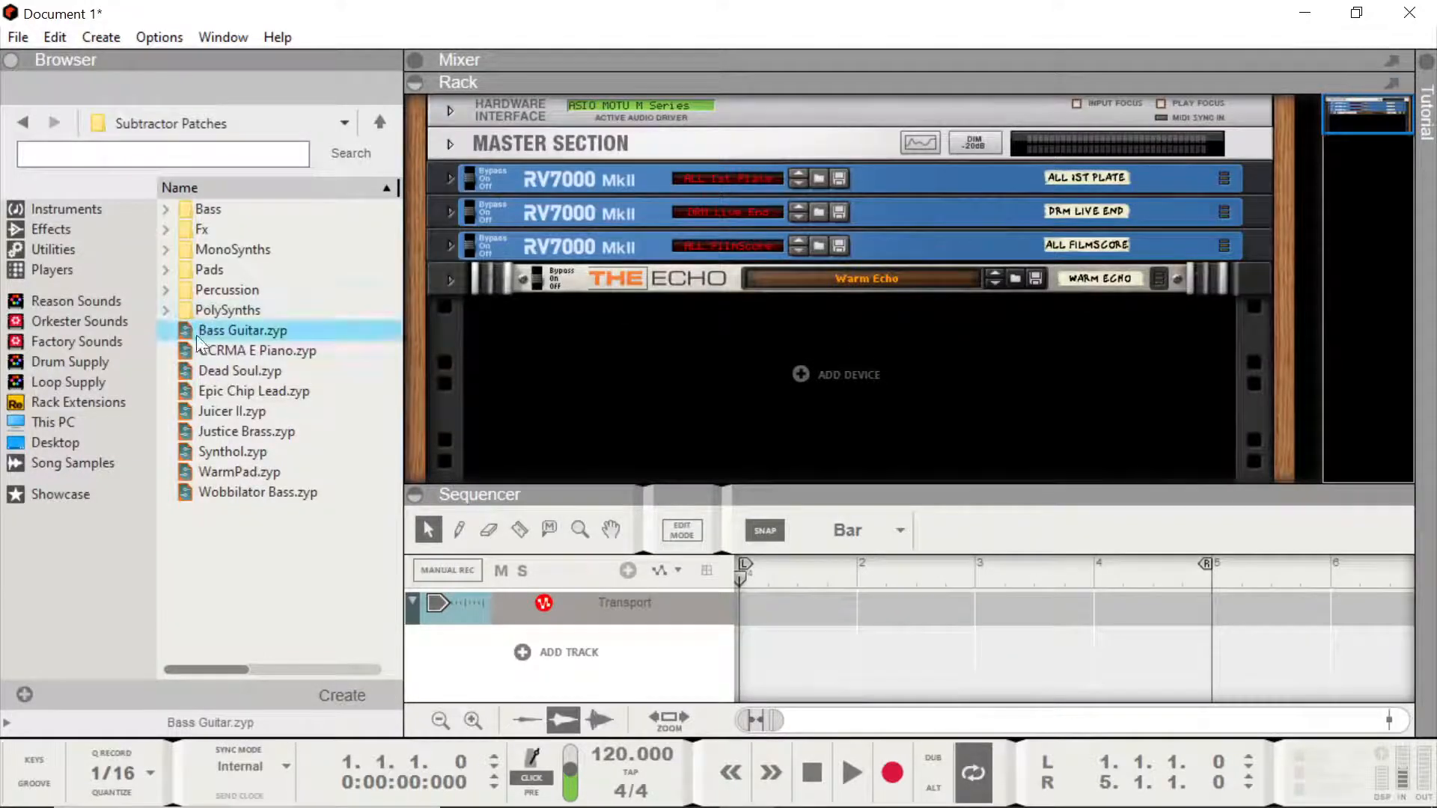
# - Add a SubTractor Analog Synthesizer from the built-in instruments to the empty rack space below The Echo
pyautogui.click(74, 212)
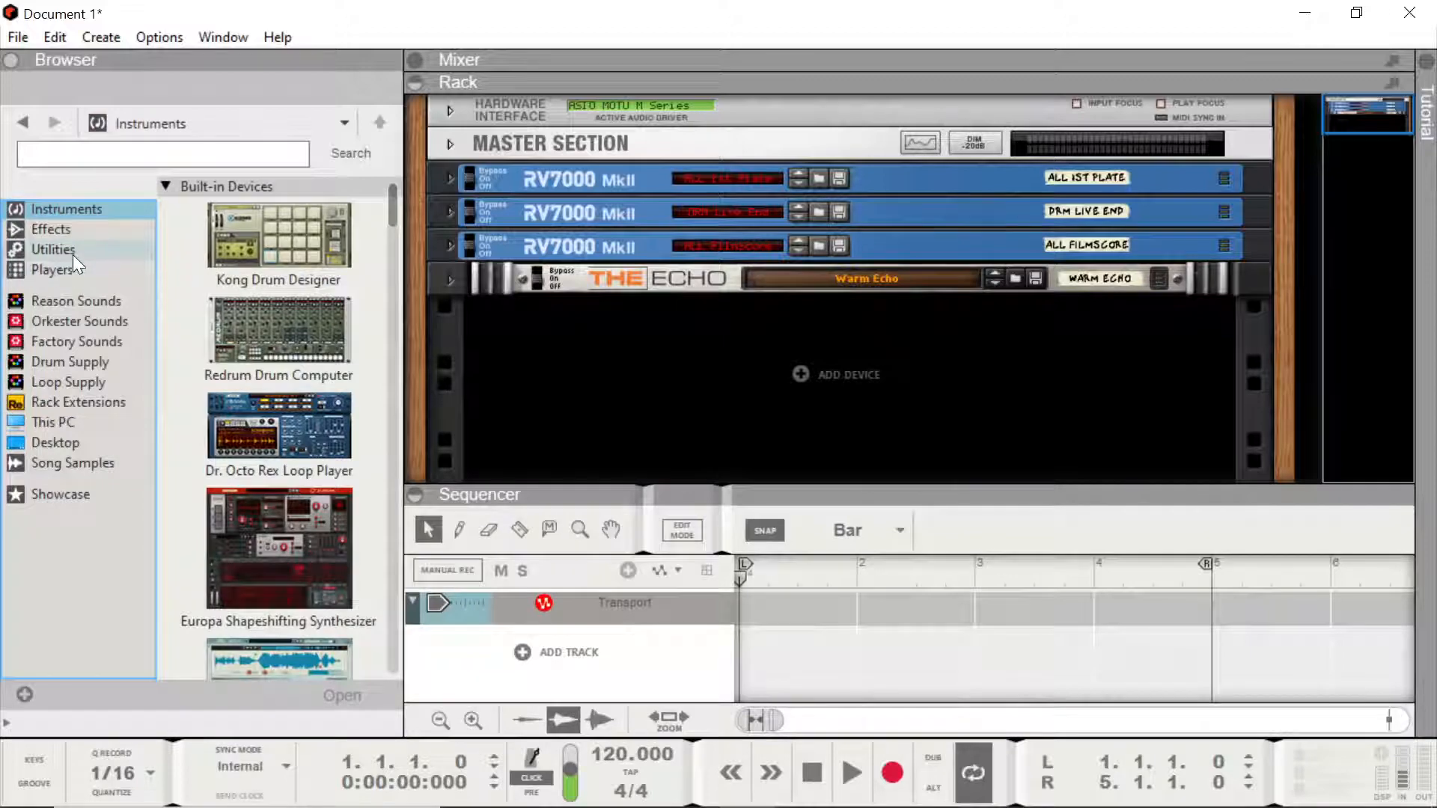
pyautogui.scroll(-6, 228, 323)
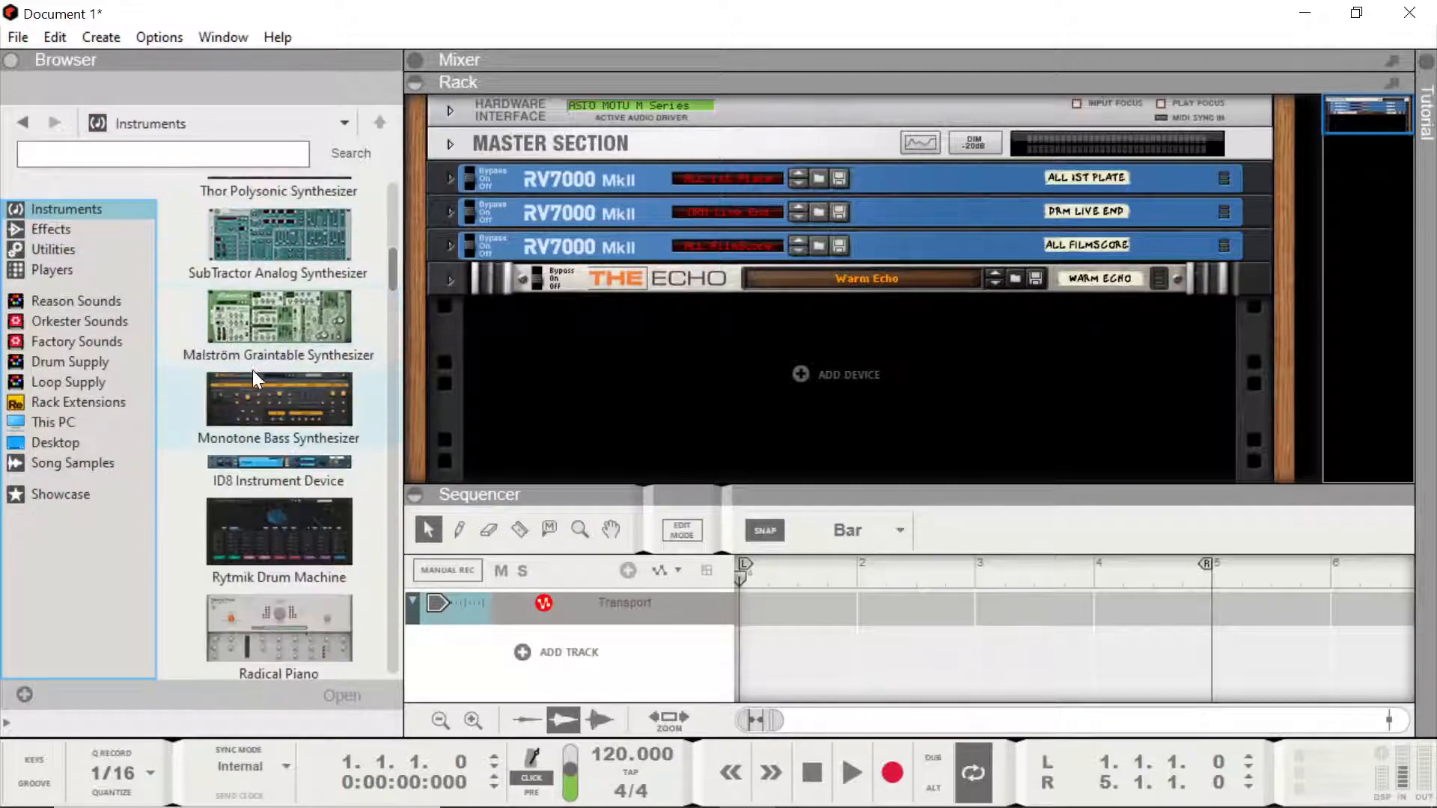
pyautogui.scroll(2, 258, 378)
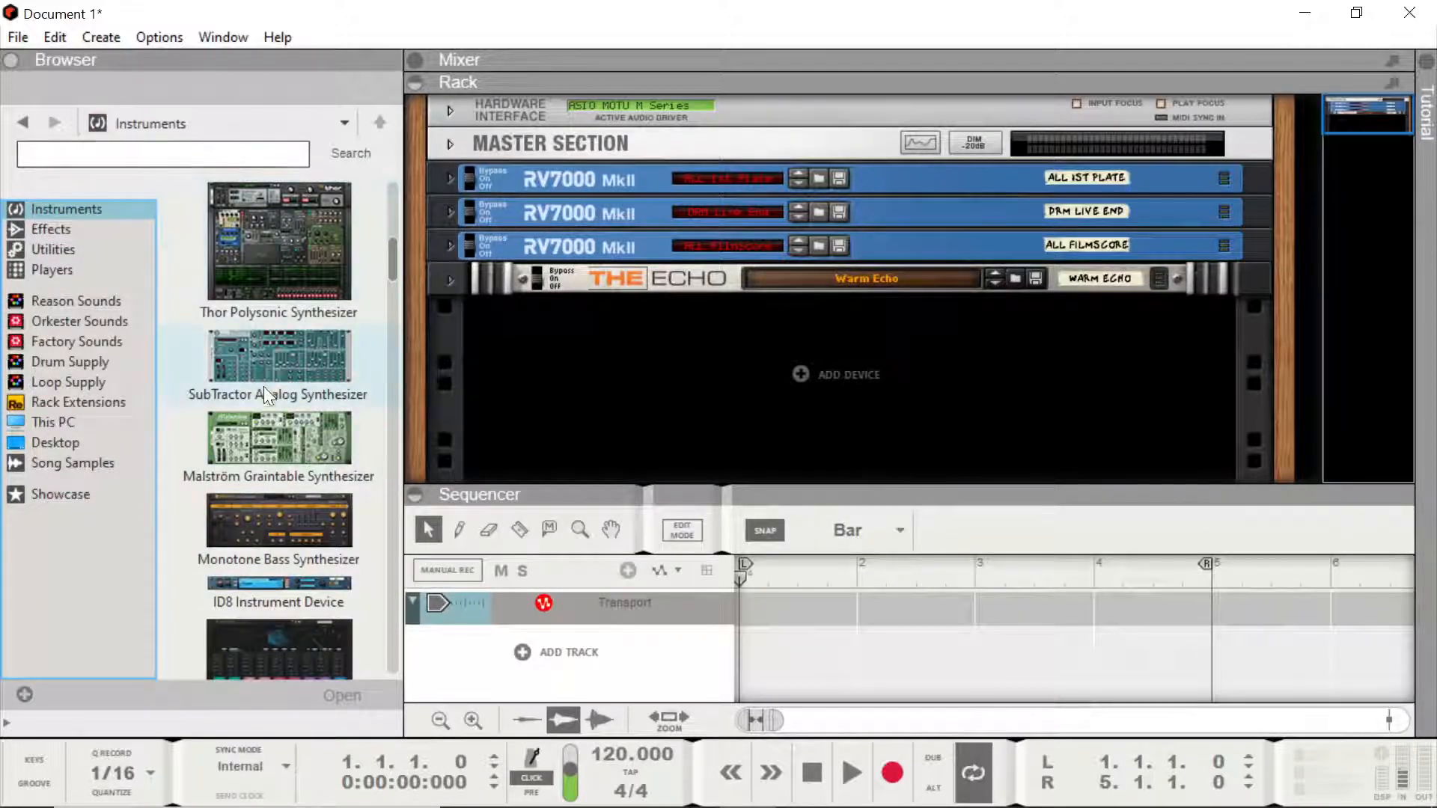
pyautogui.scroll(2, 271, 351)
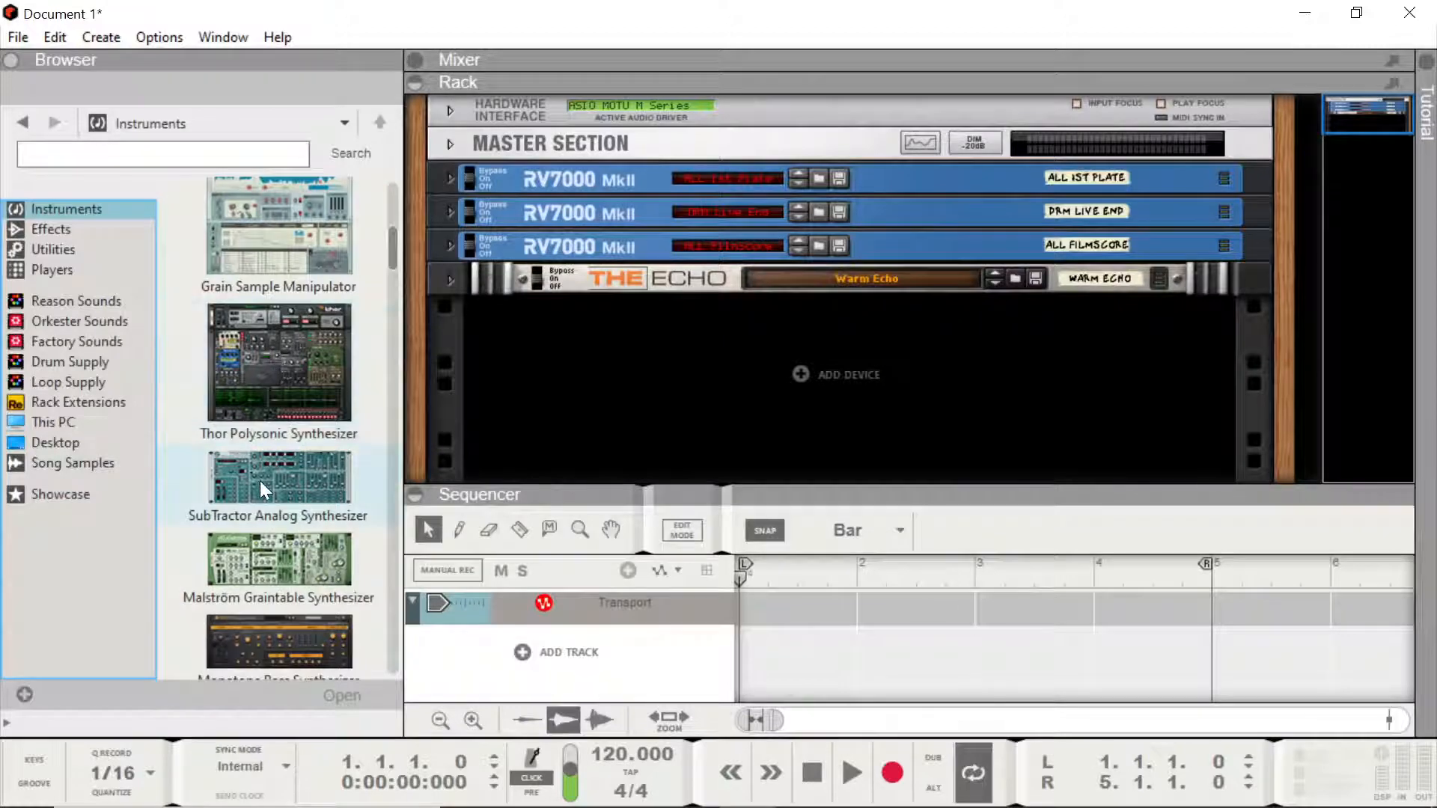
pyautogui.moveTo(259, 481); pyautogui.dragTo(721, 420)
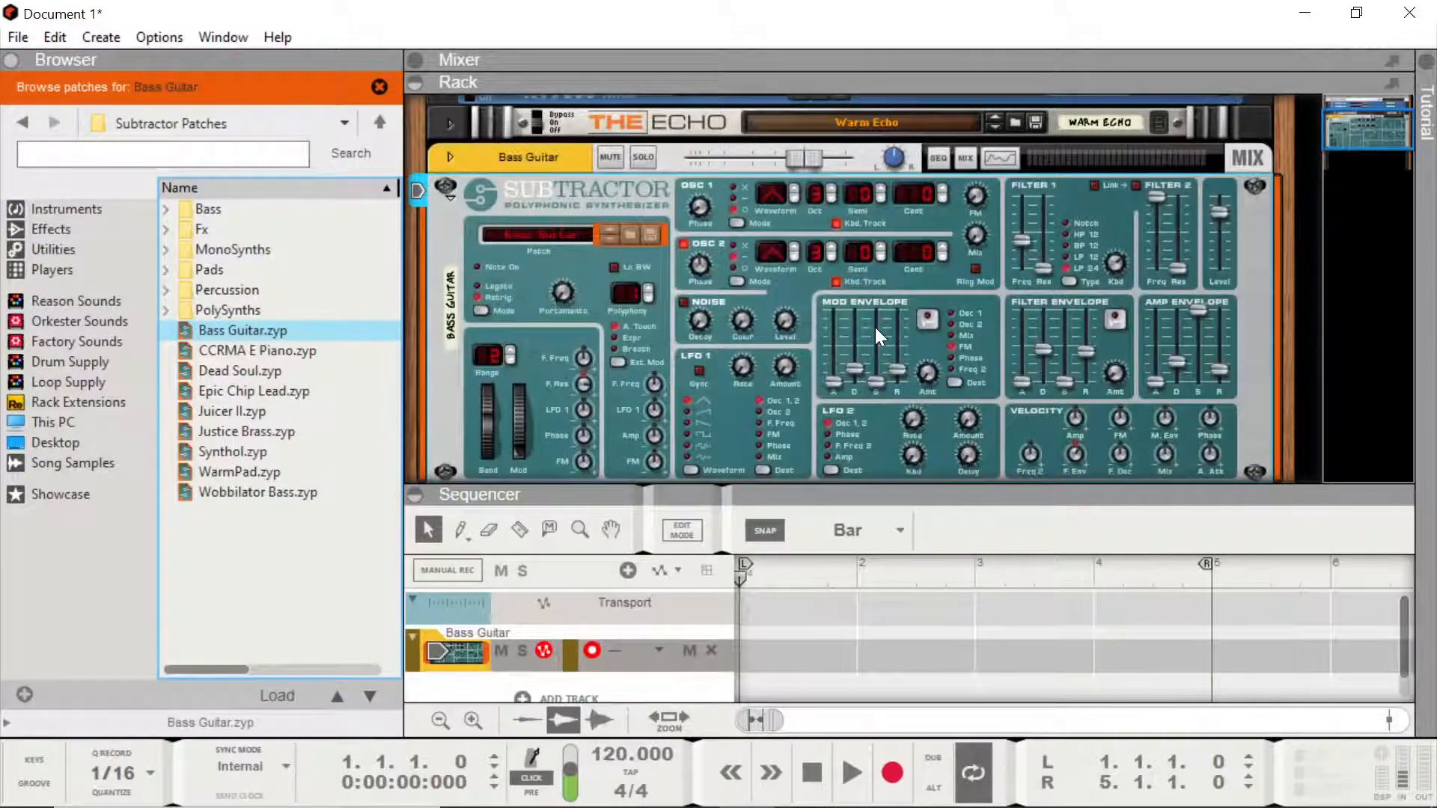
# - Set the SubTractor's polyphony to 23 and raise the Filter 1 frequency slightly
pyautogui.scroll(-2, 873, 323)
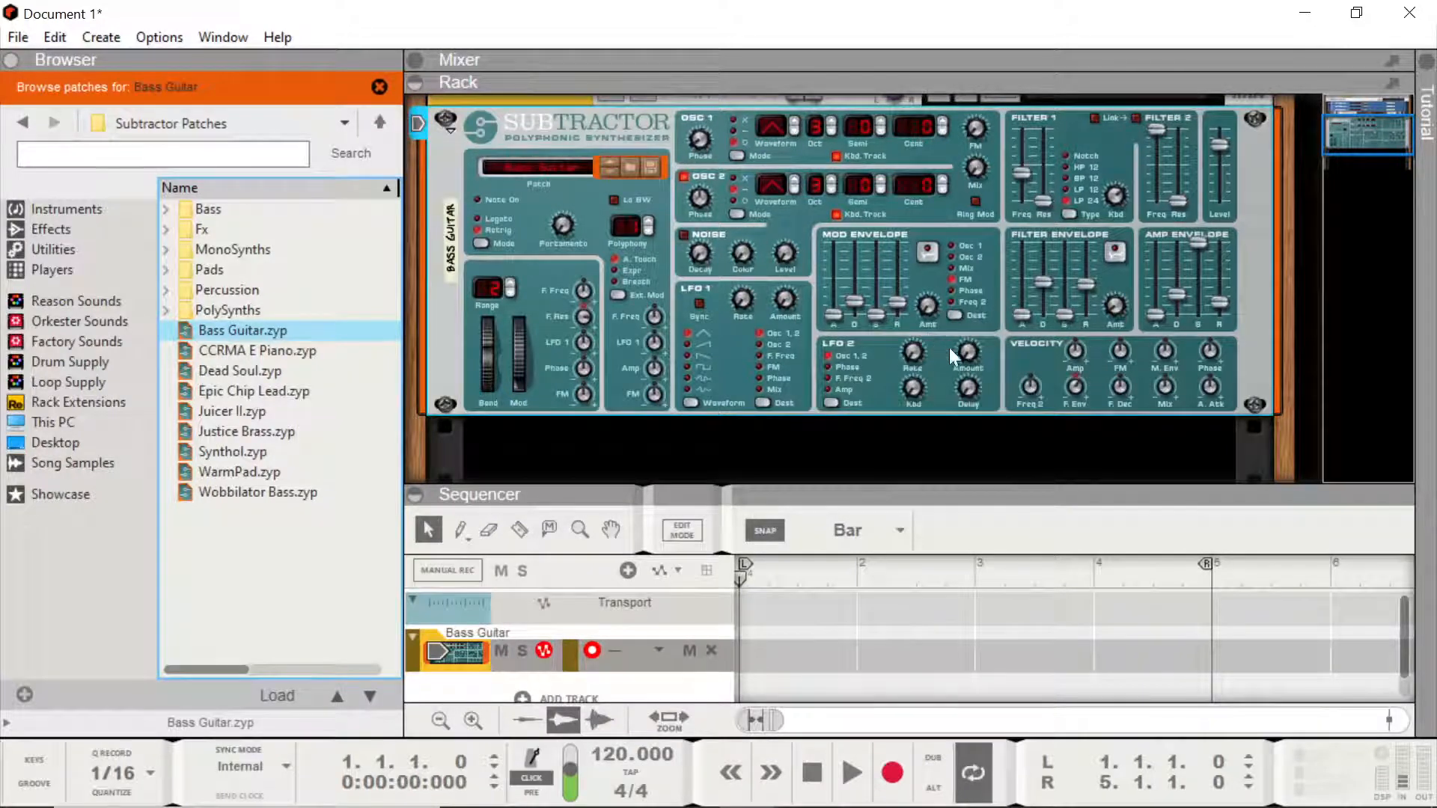
pyautogui.scroll(2, 1003, 268)
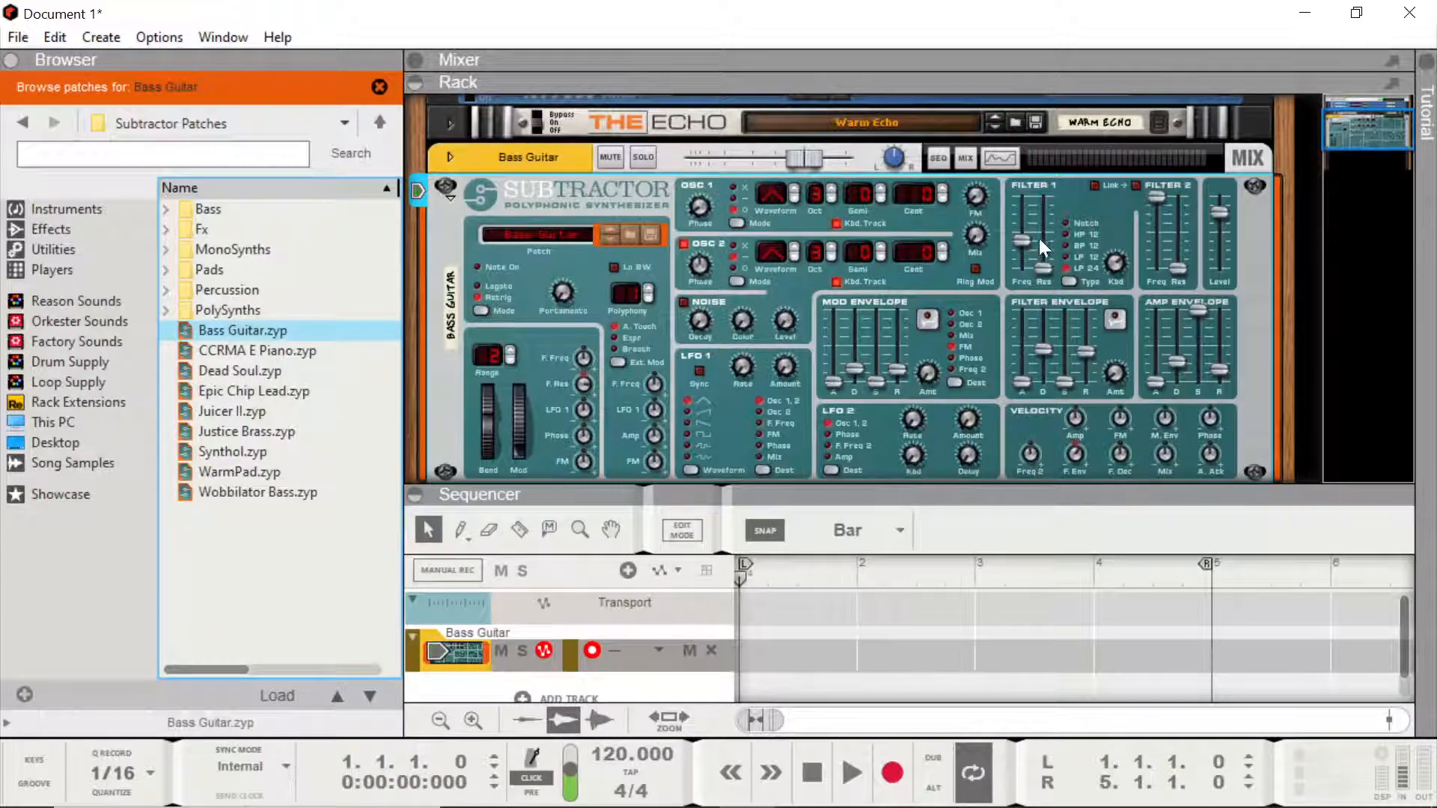
pyautogui.moveTo(1024, 239)
pyautogui.mouseDown()
pyautogui.moveTo(1016, 262)
pyautogui.moveTo(1017, 244)
pyautogui.mouseUp()
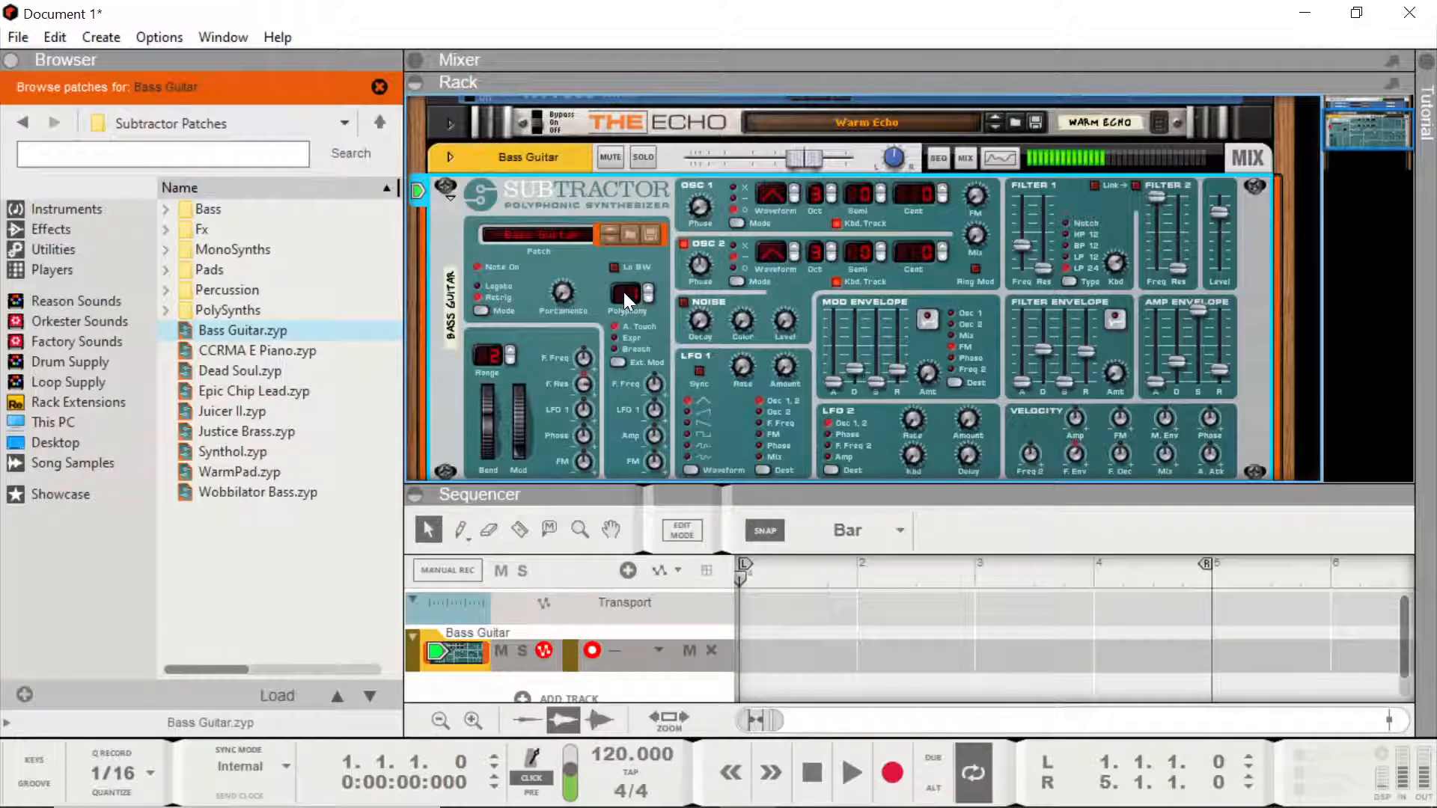
pyautogui.moveTo(622, 291); pyautogui.dragTo(630, 244)
pyautogui.moveTo(1022, 240); pyautogui.dragTo(1021, 227)
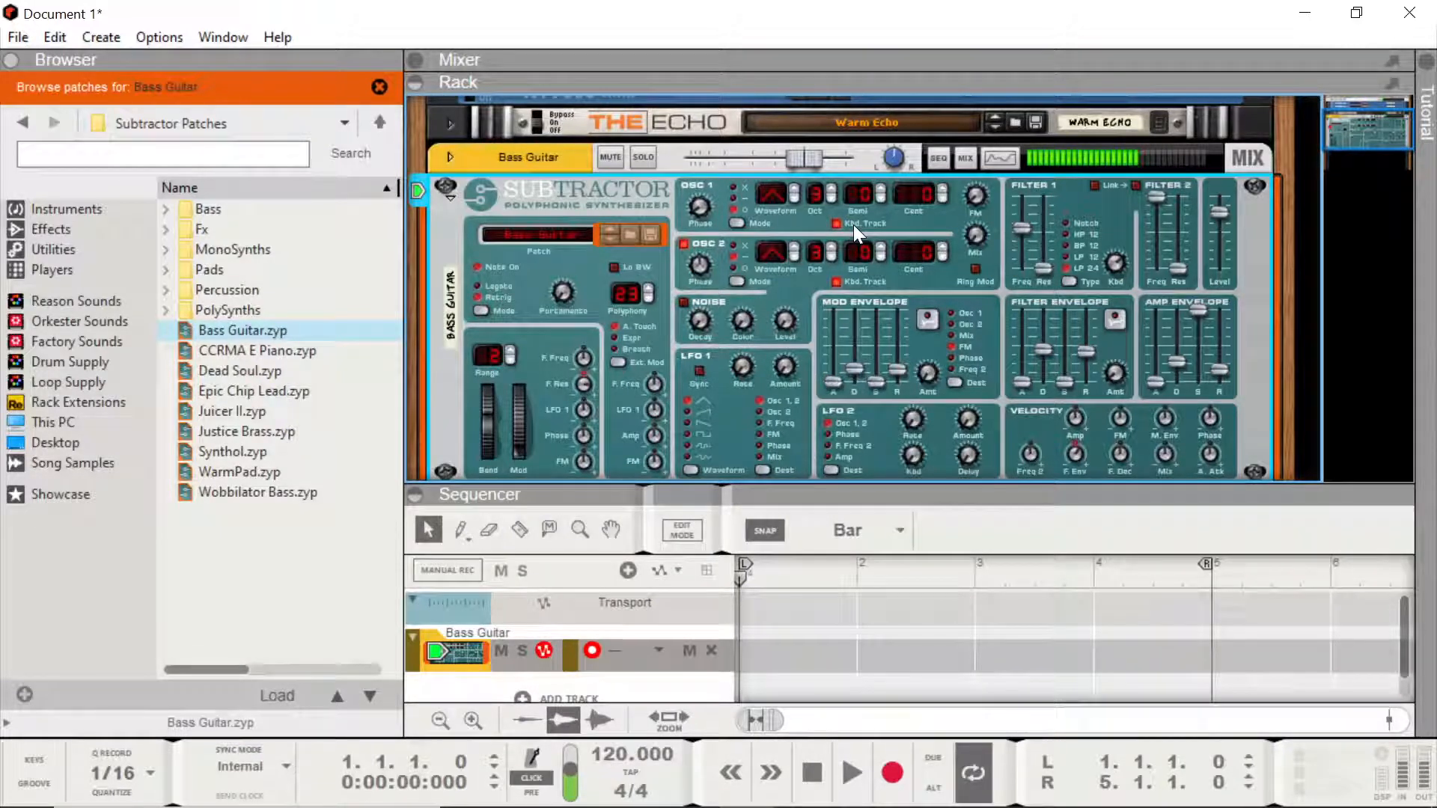
pyautogui.moveTo(1115, 375); pyautogui.dragTo(1109, 344)
pyautogui.moveTo(1118, 374)
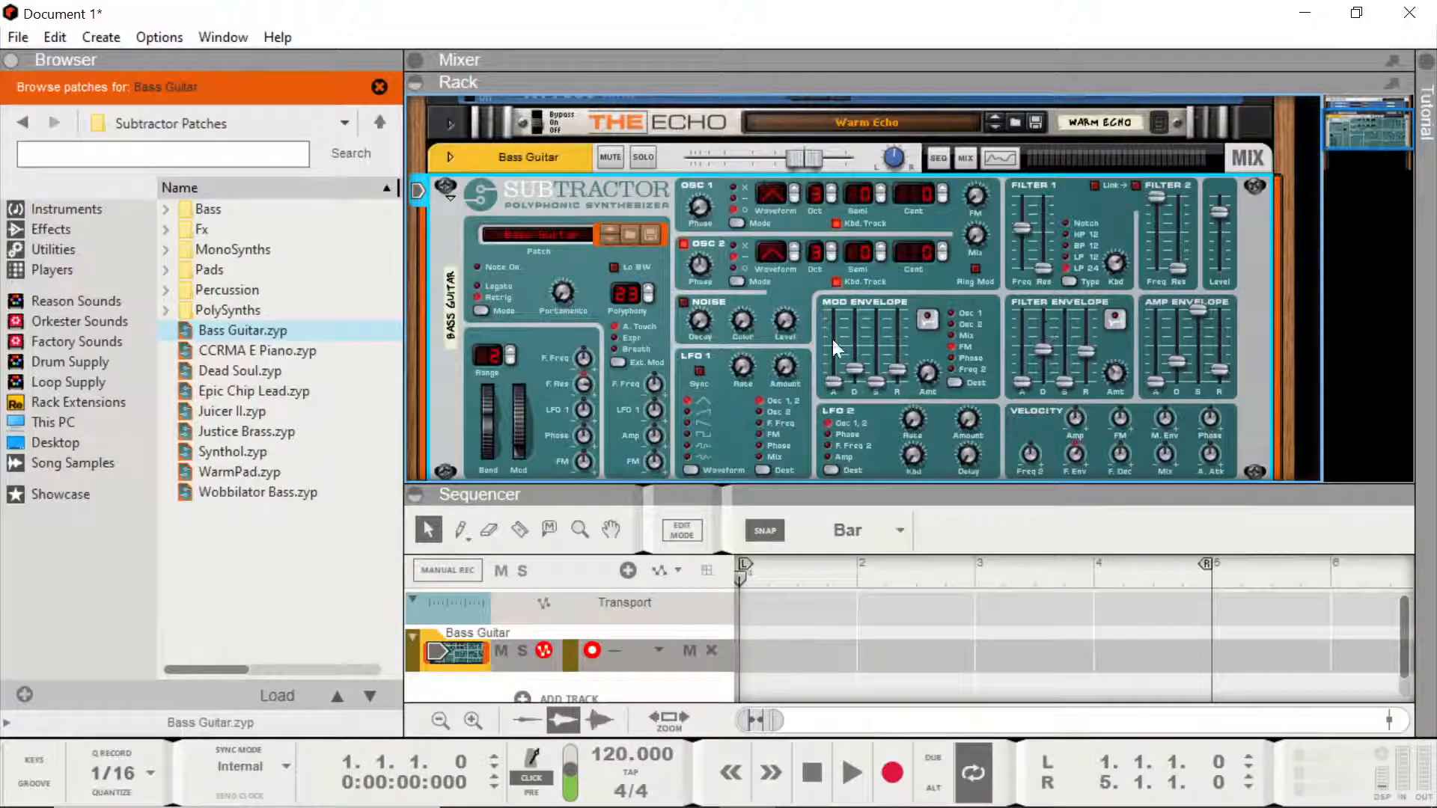
# - Enable sends 1 and 4 on the Bass Guitar mixer channel to feed the plate reverb and Warm Echo
pyautogui.click(963, 160)
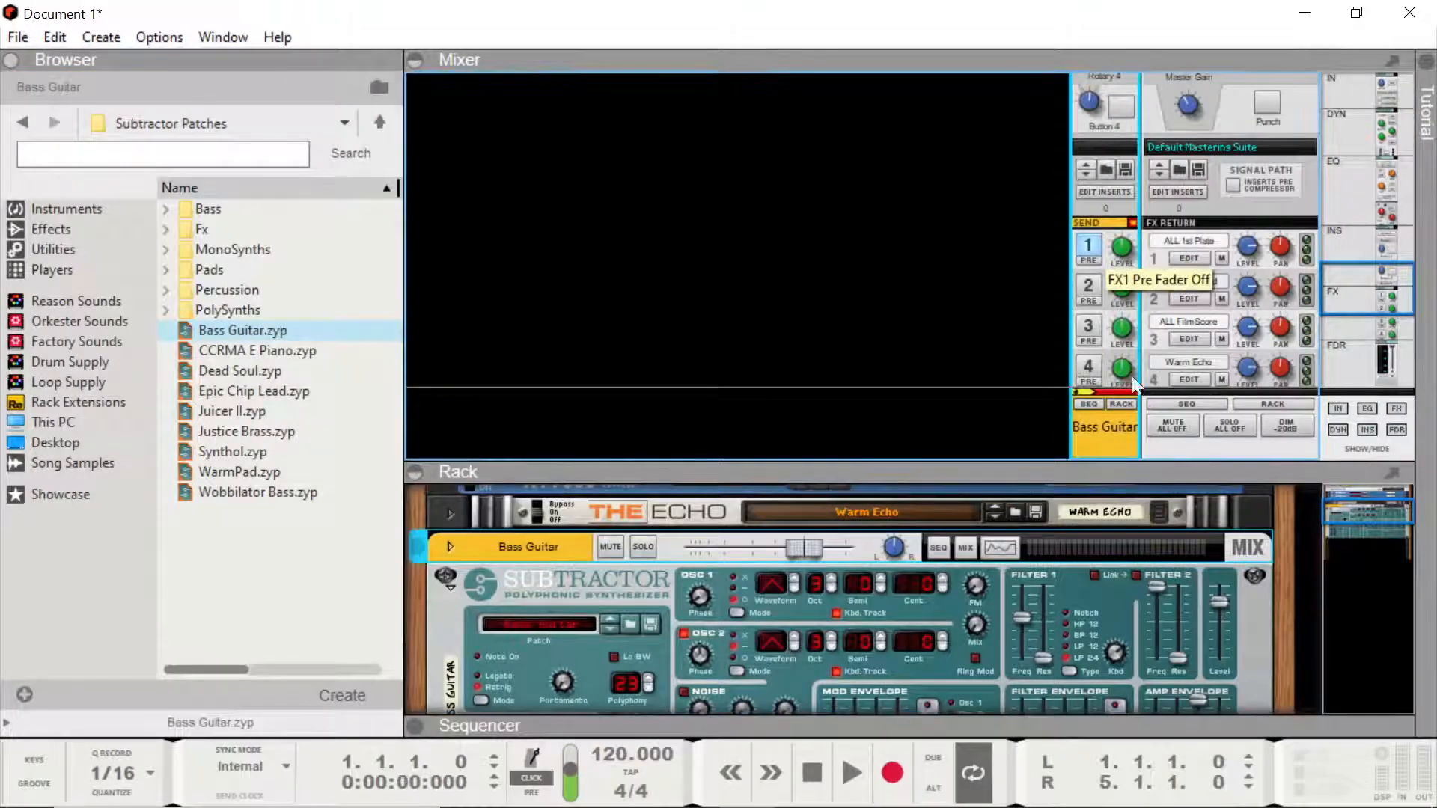
pyautogui.click(1088, 362)
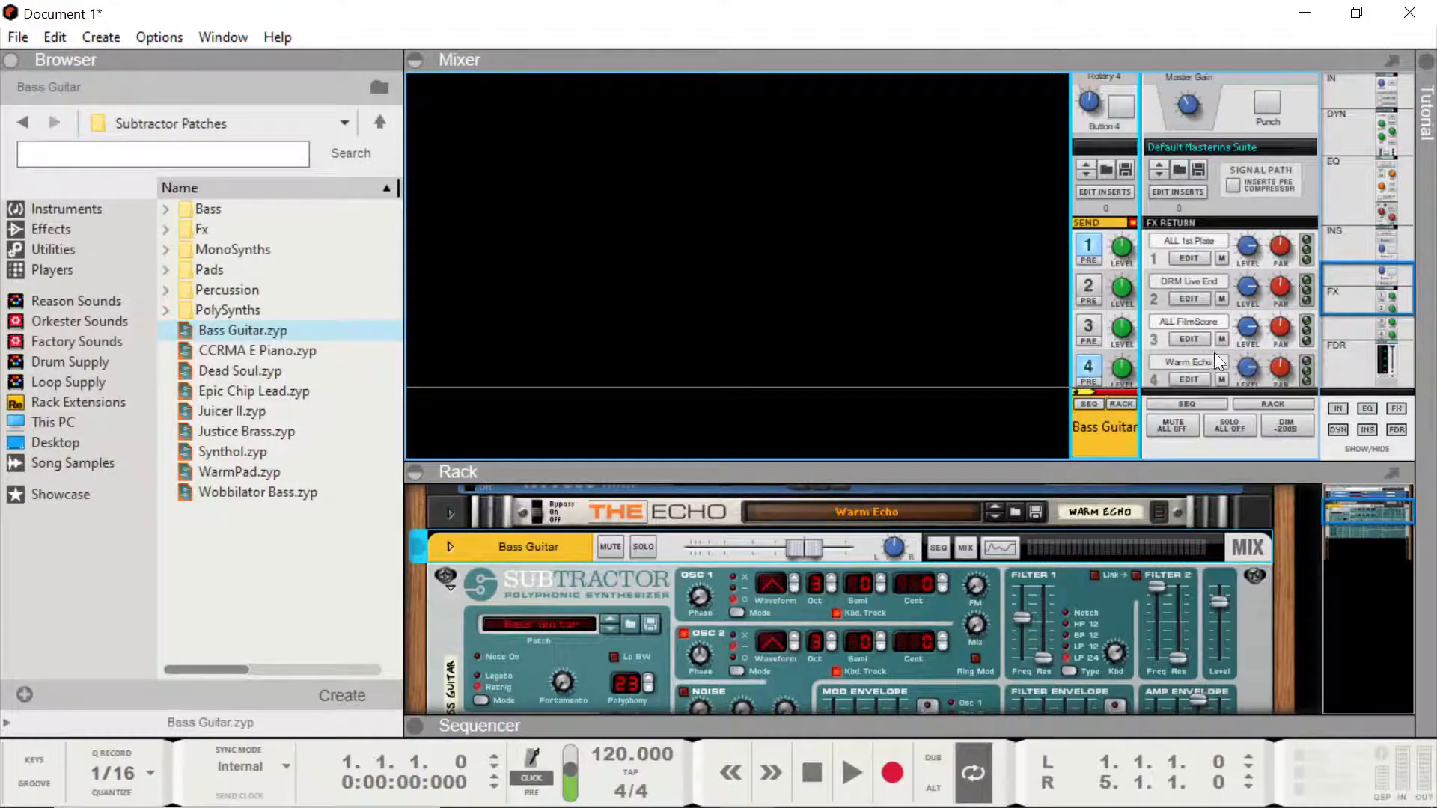
pyautogui.moveTo(1120, 388)
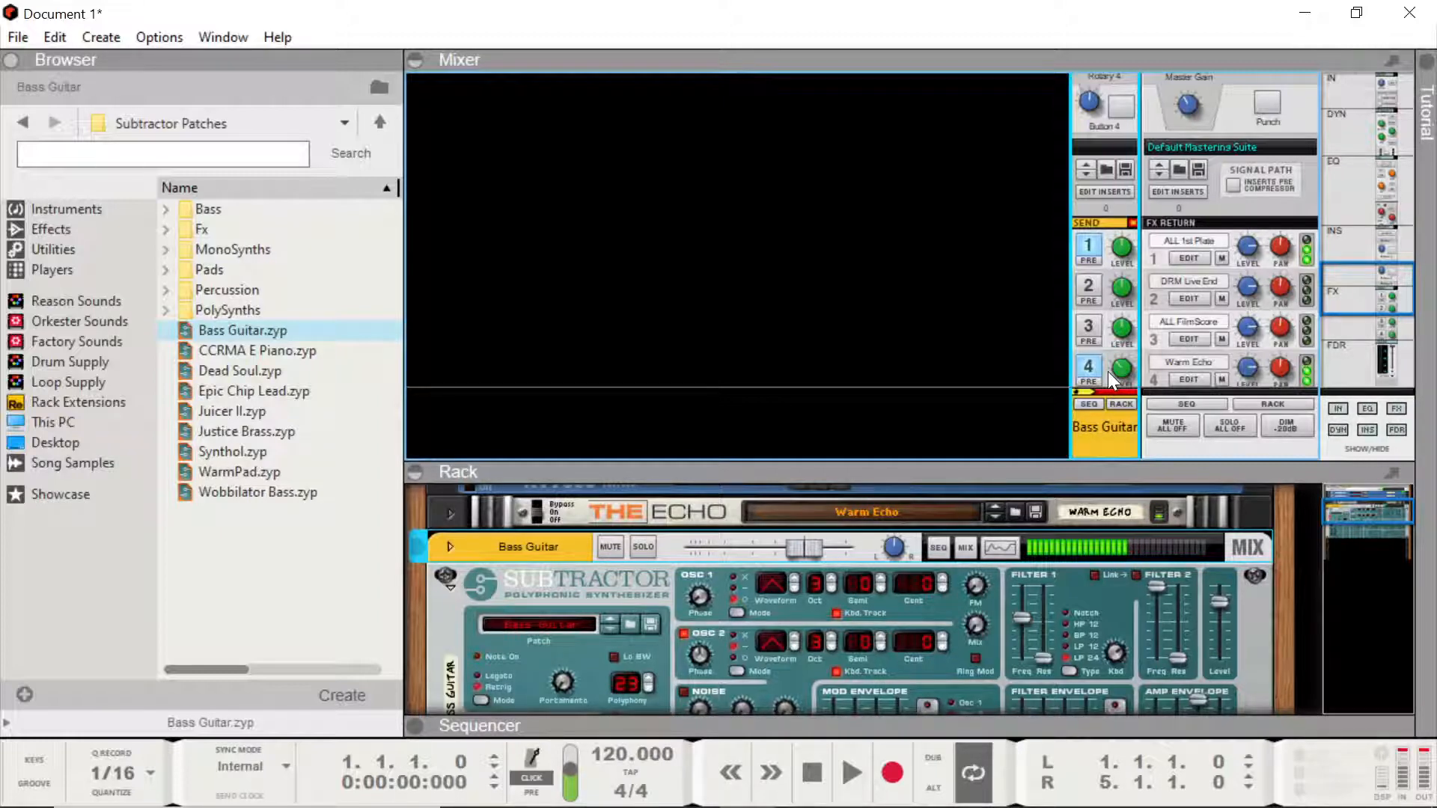
# - Record a four-bar chord part on the Bass Guitar track and enlarge that track's height in the sequencer
pyautogui.click(893, 769)
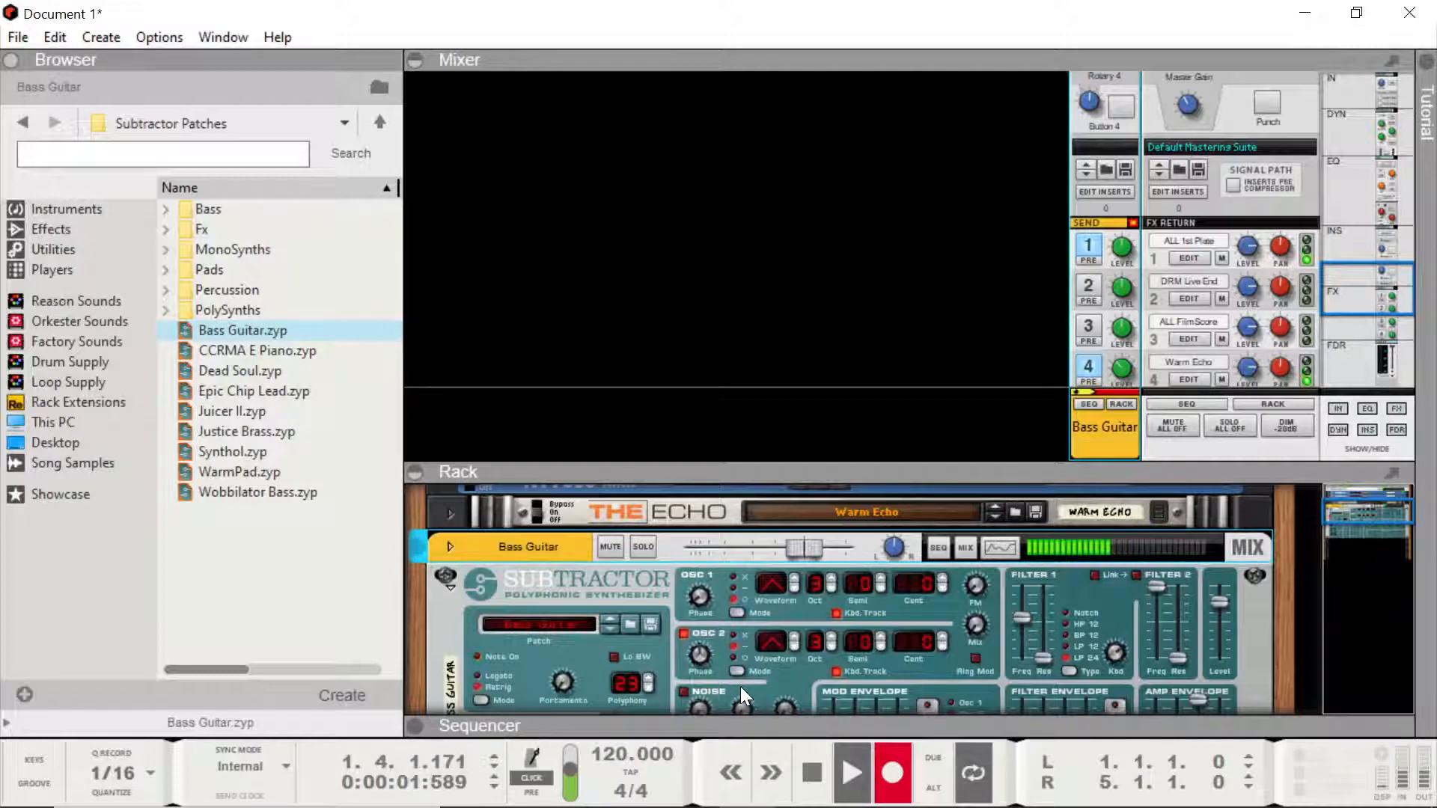
pyautogui.press('space')
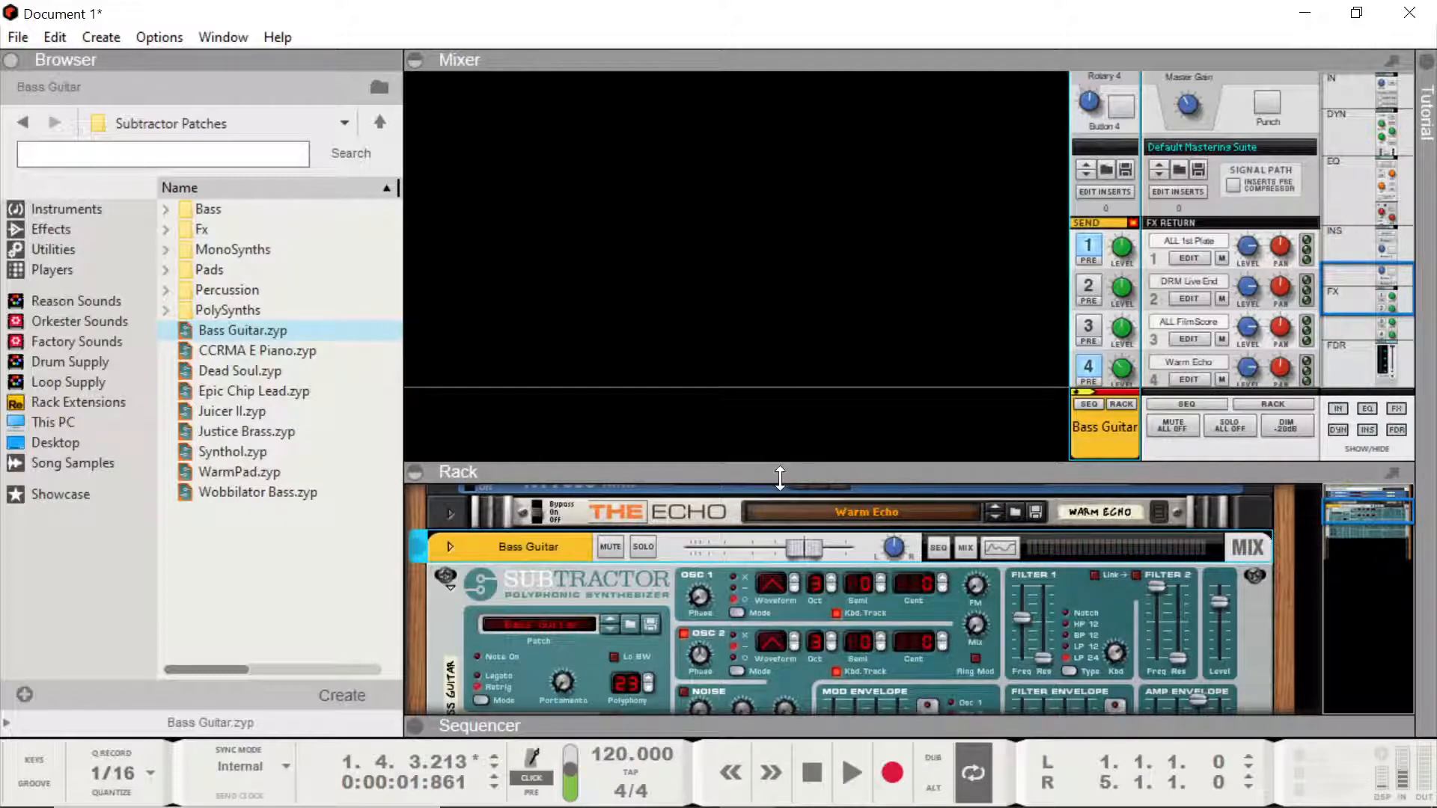
pyautogui.click(752, 722)
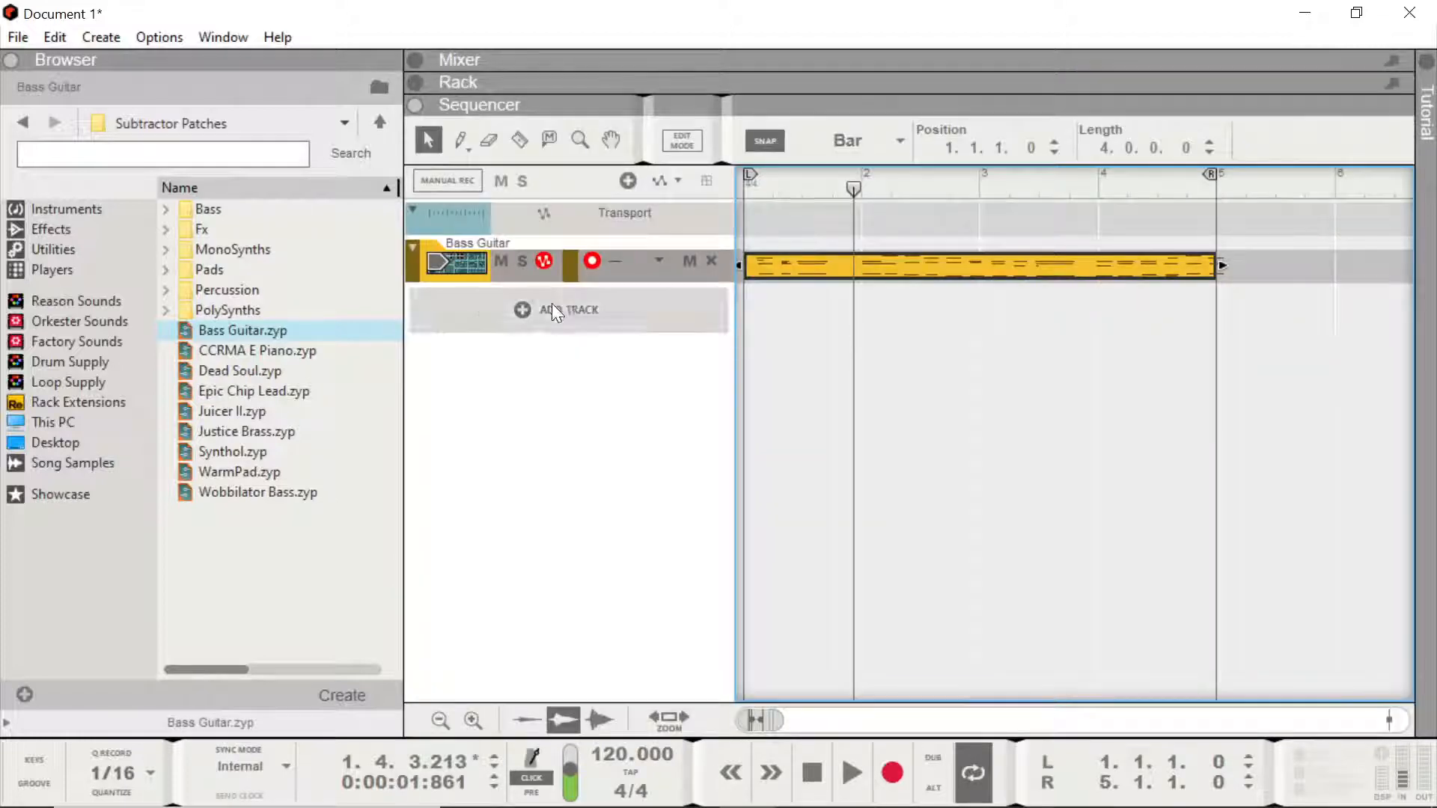
pyautogui.moveTo(603, 285); pyautogui.dragTo(585, 560)
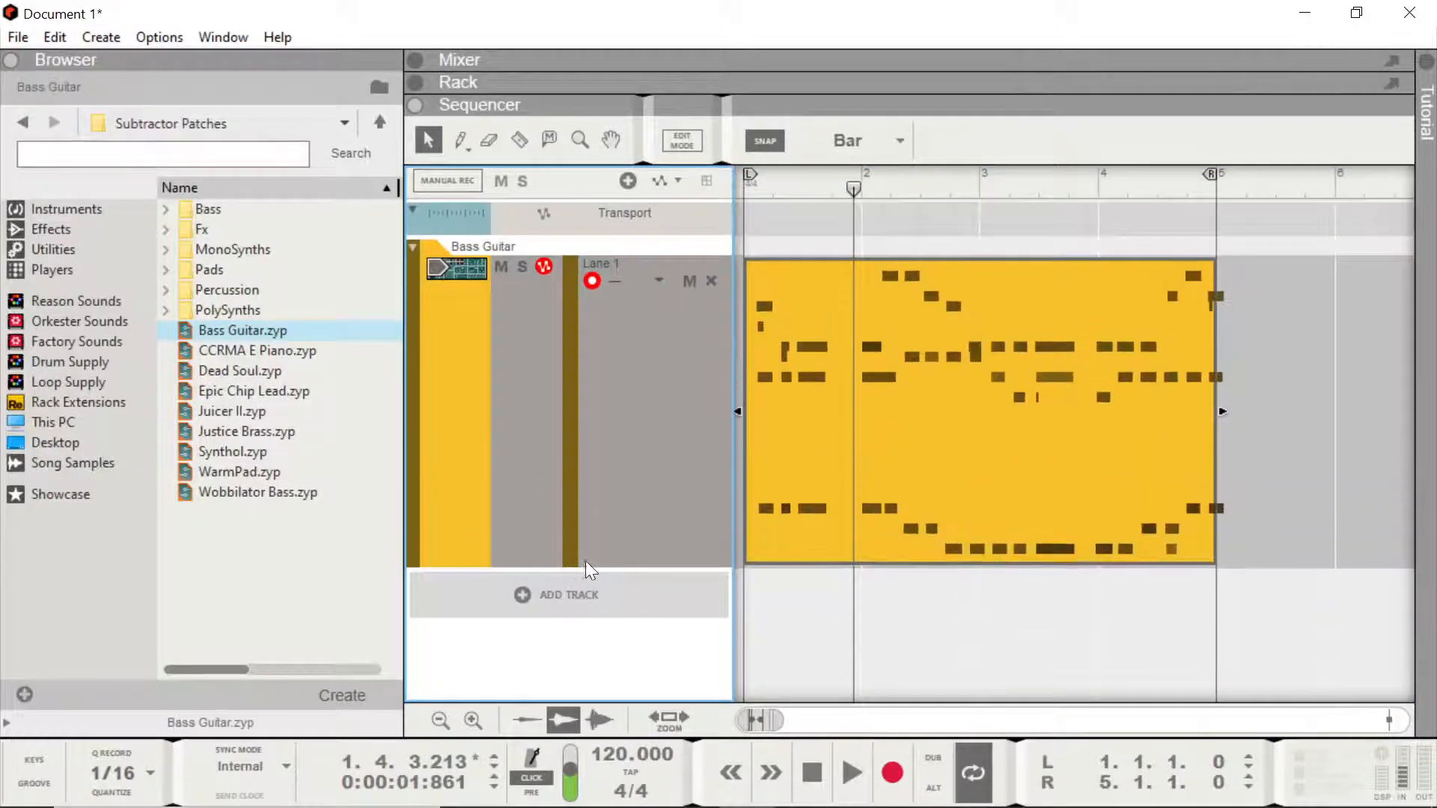
# - Open the recorded Bass Guitar clip for note editing and collapse the browser to widen the editor
pyautogui.doubleClick(987, 379)
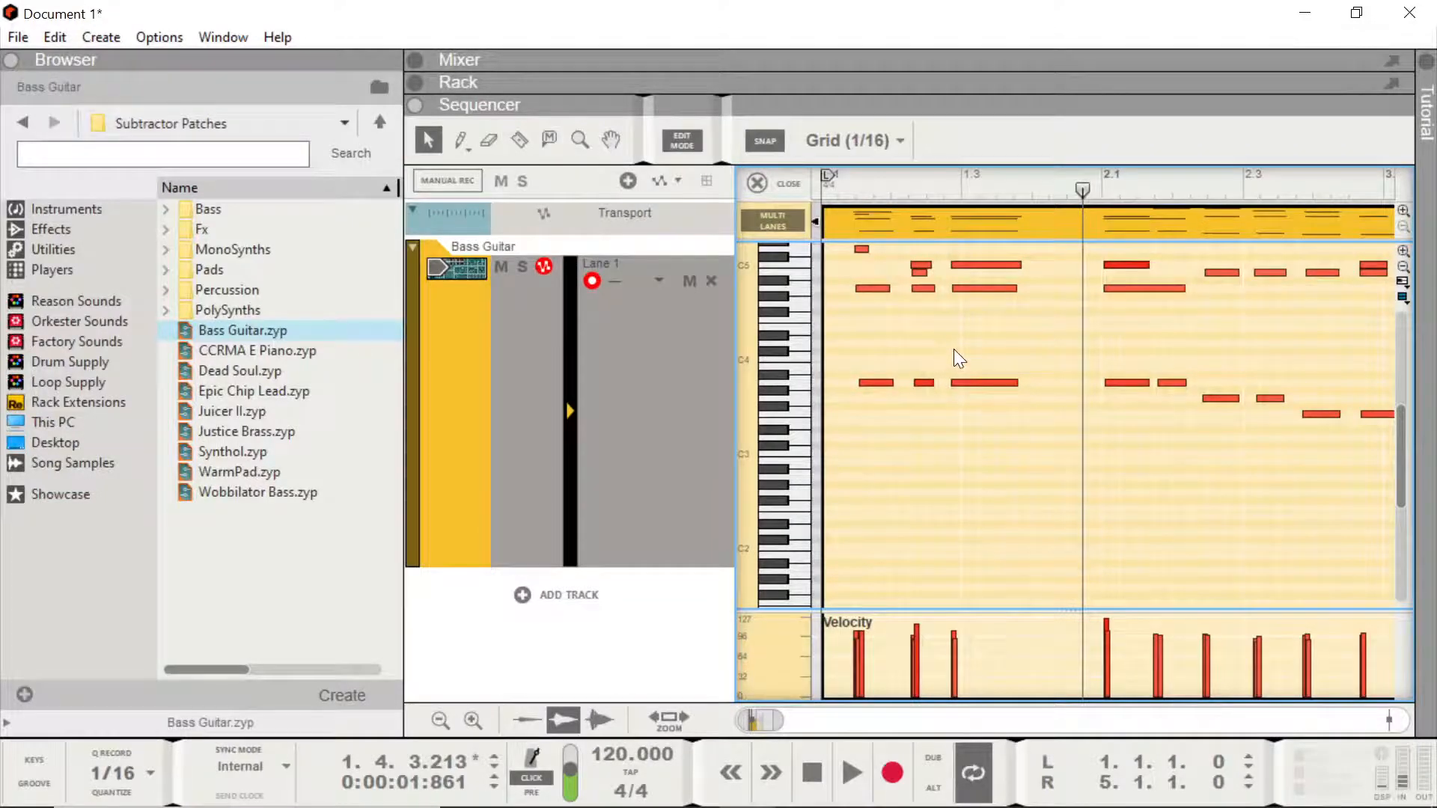
pyautogui.scroll(2, 973, 384)
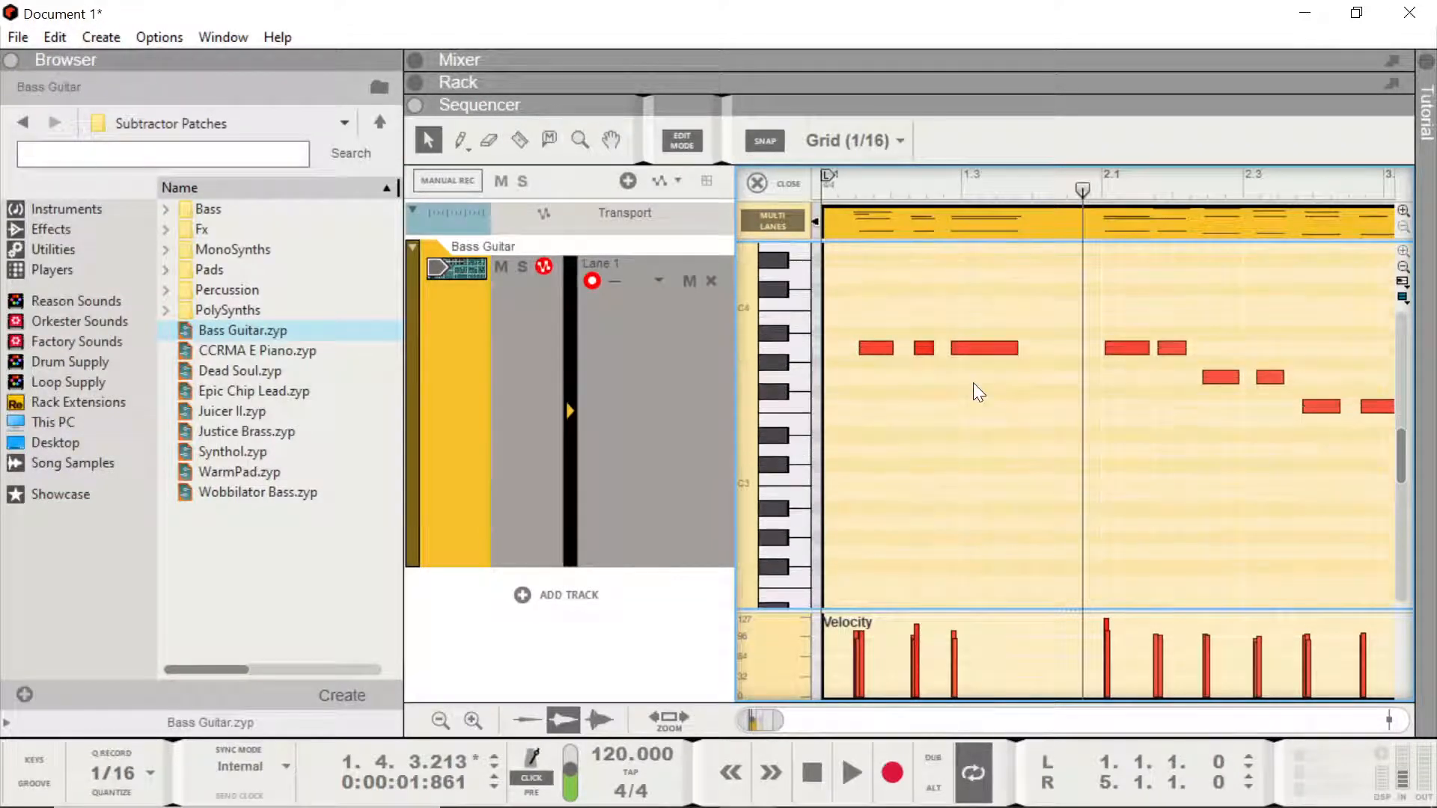
pyautogui.scroll(-3, 967, 384)
pyautogui.scroll(3, 960, 383)
pyautogui.scroll(4, 988, 402)
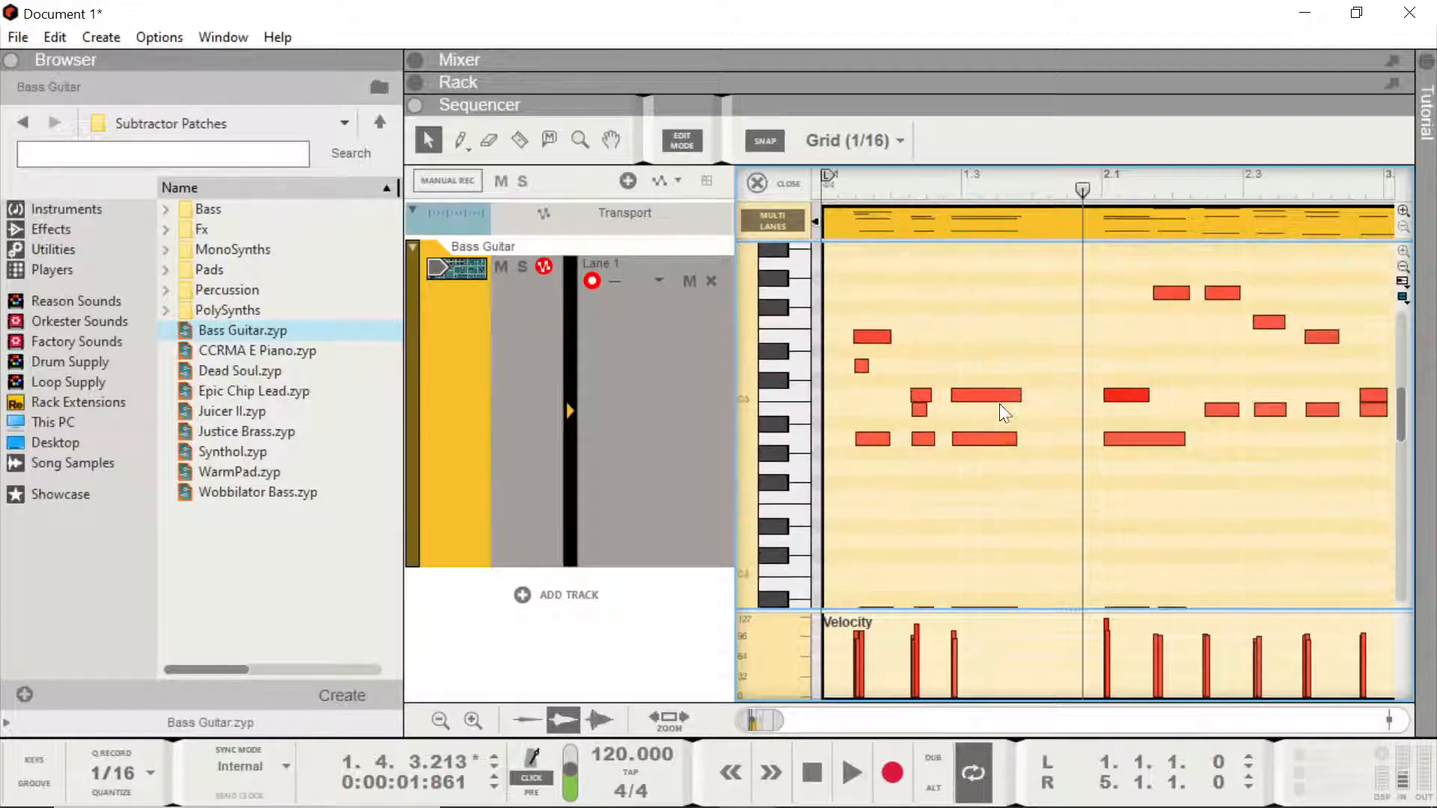
pyautogui.click(14, 61)
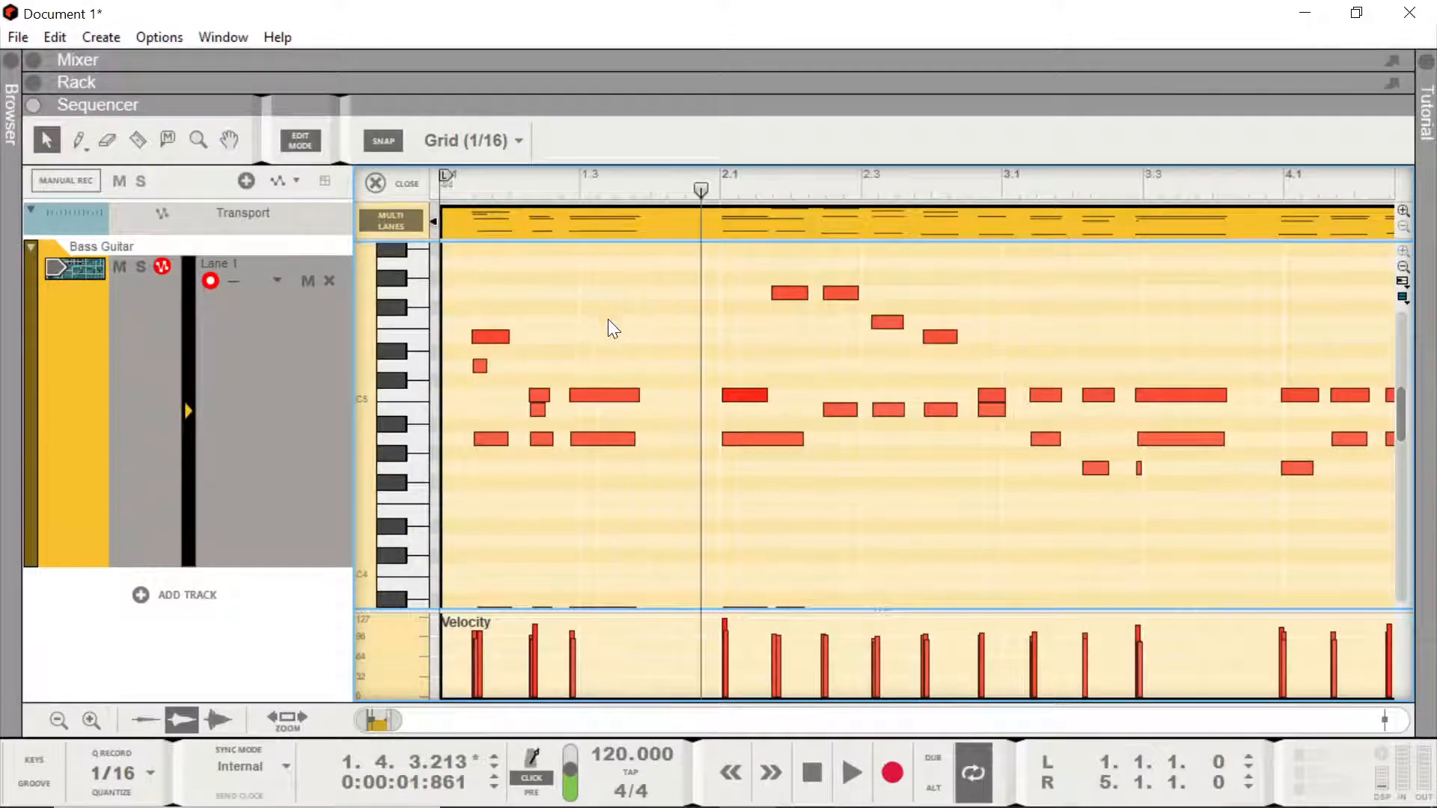
# - Quantize all notes in the Bass Guitar clip to 1/16 and play the clip from the beginning
pyautogui.hotkey('ctrl', 'a')
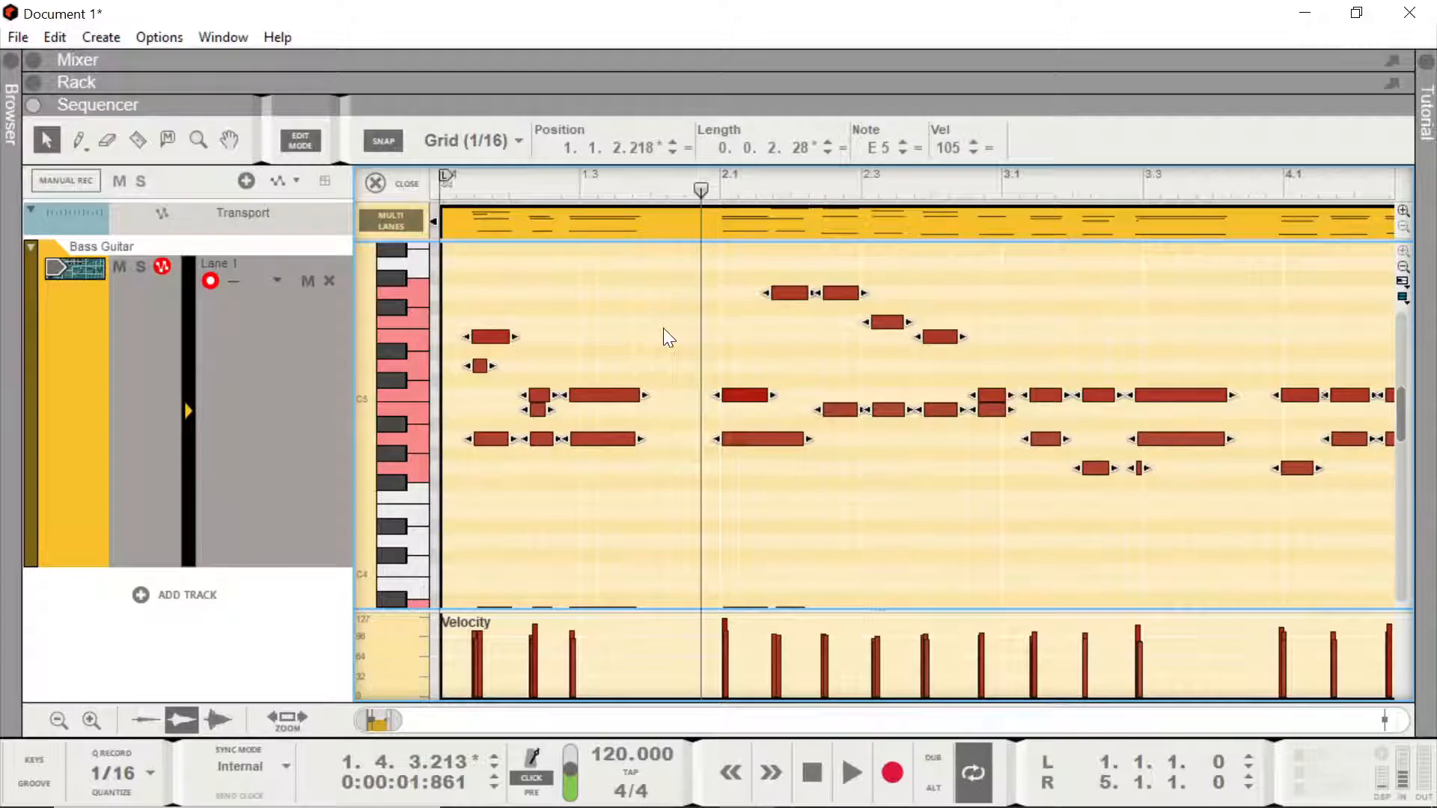
pyautogui.hotkey('ctrl', 'k')
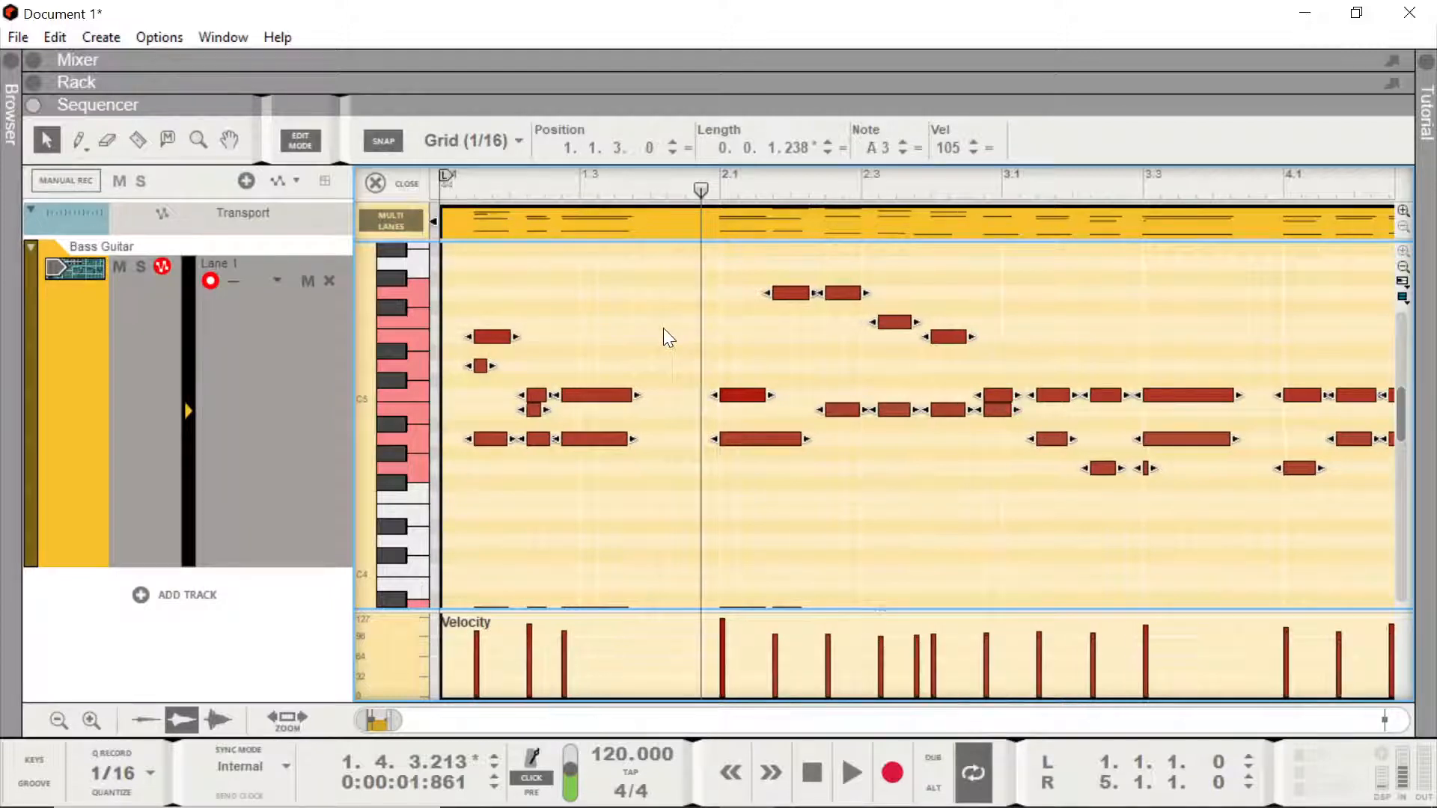
pyautogui.click(443, 191)
pyautogui.press('space')
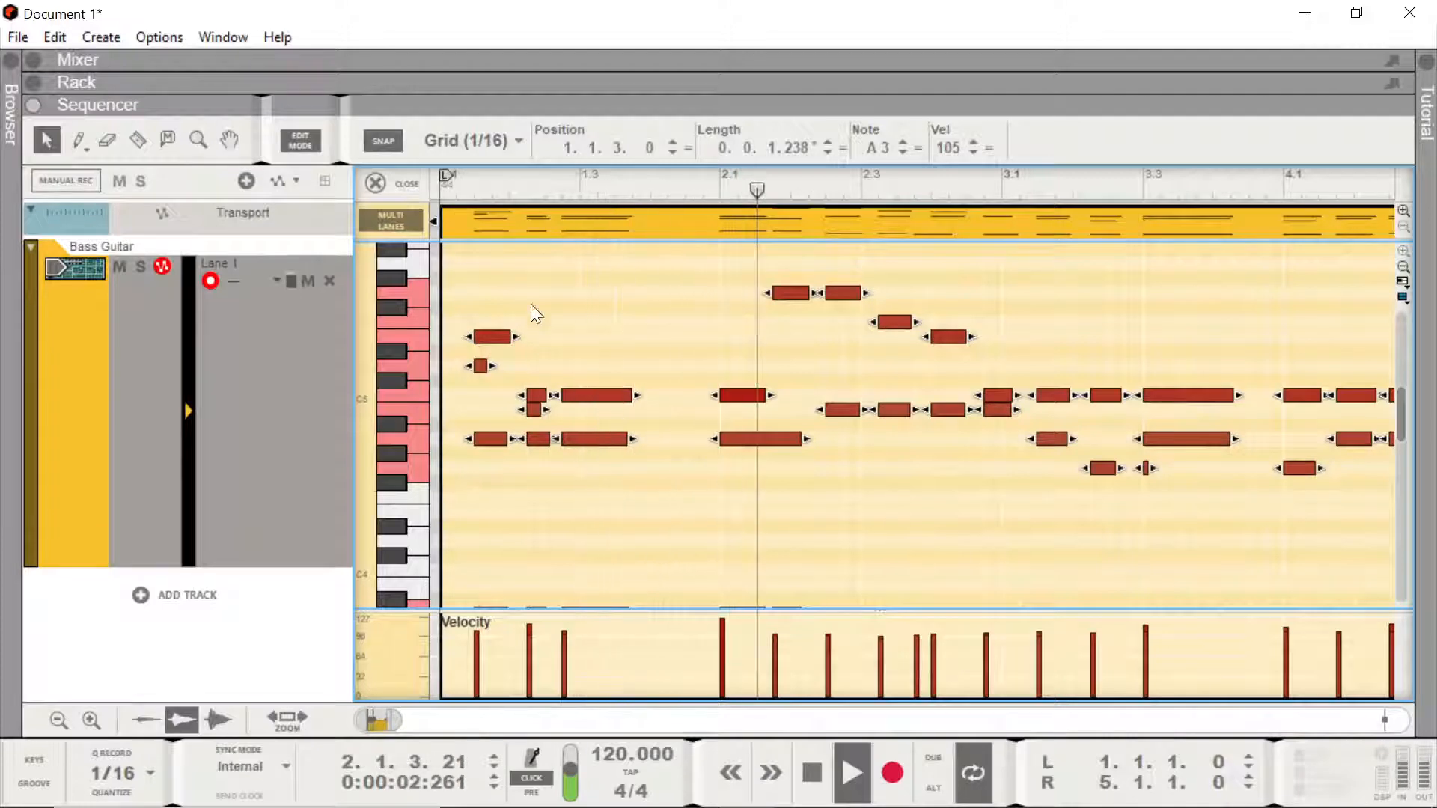
pyautogui.press('space')
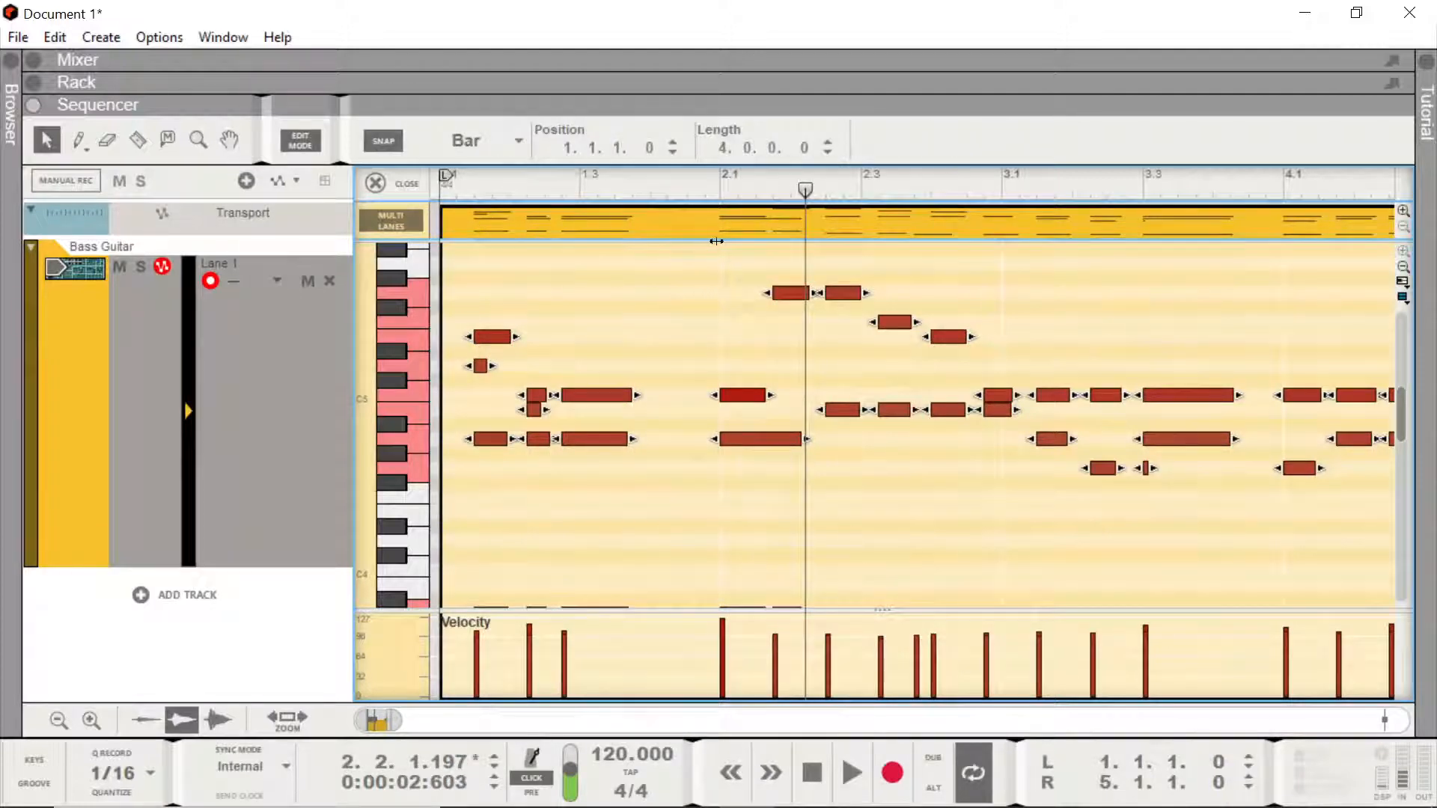
# - Trim the first bar off the Bass Guitar clip and move the shortened clip to start at bar 1
pyautogui.moveTo(716, 241); pyautogui.dragTo(721, 238)
pyautogui.moveTo(890, 220); pyautogui.dragTo(650, 238)
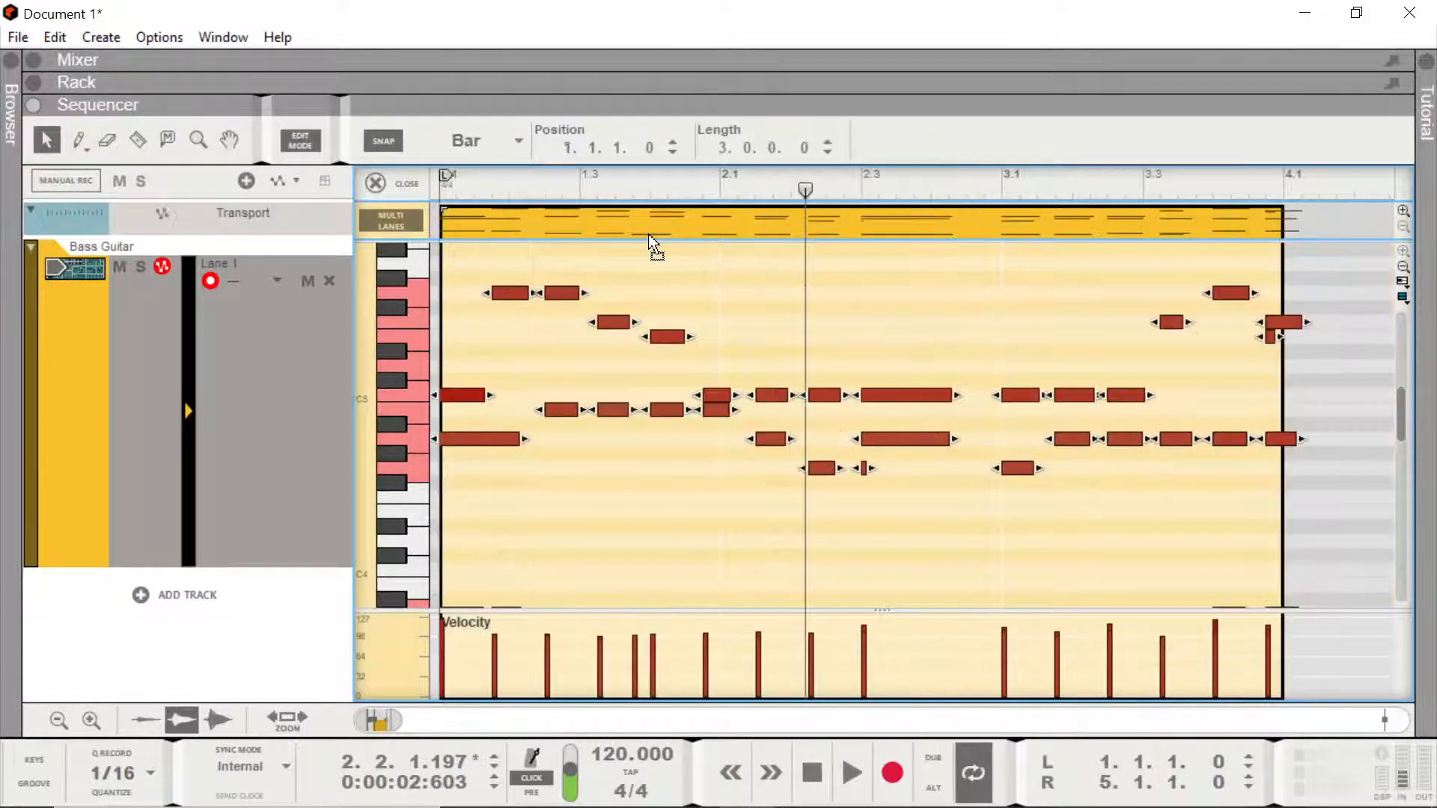
# - Play the trimmed clip from bar 1 to check its timing
pyautogui.click(444, 188)
pyautogui.press('space')
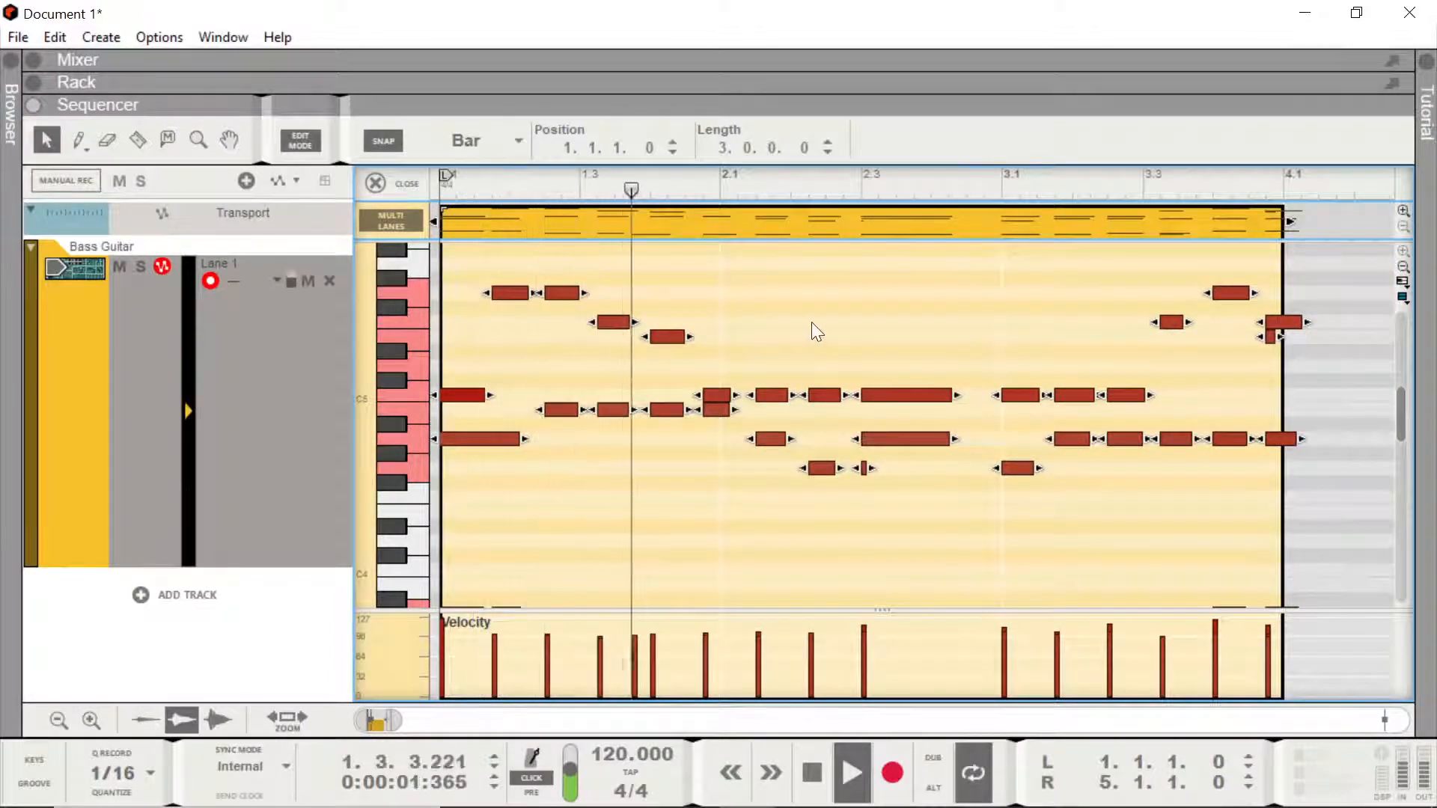
pyautogui.click(441, 186)
pyautogui.press('space')
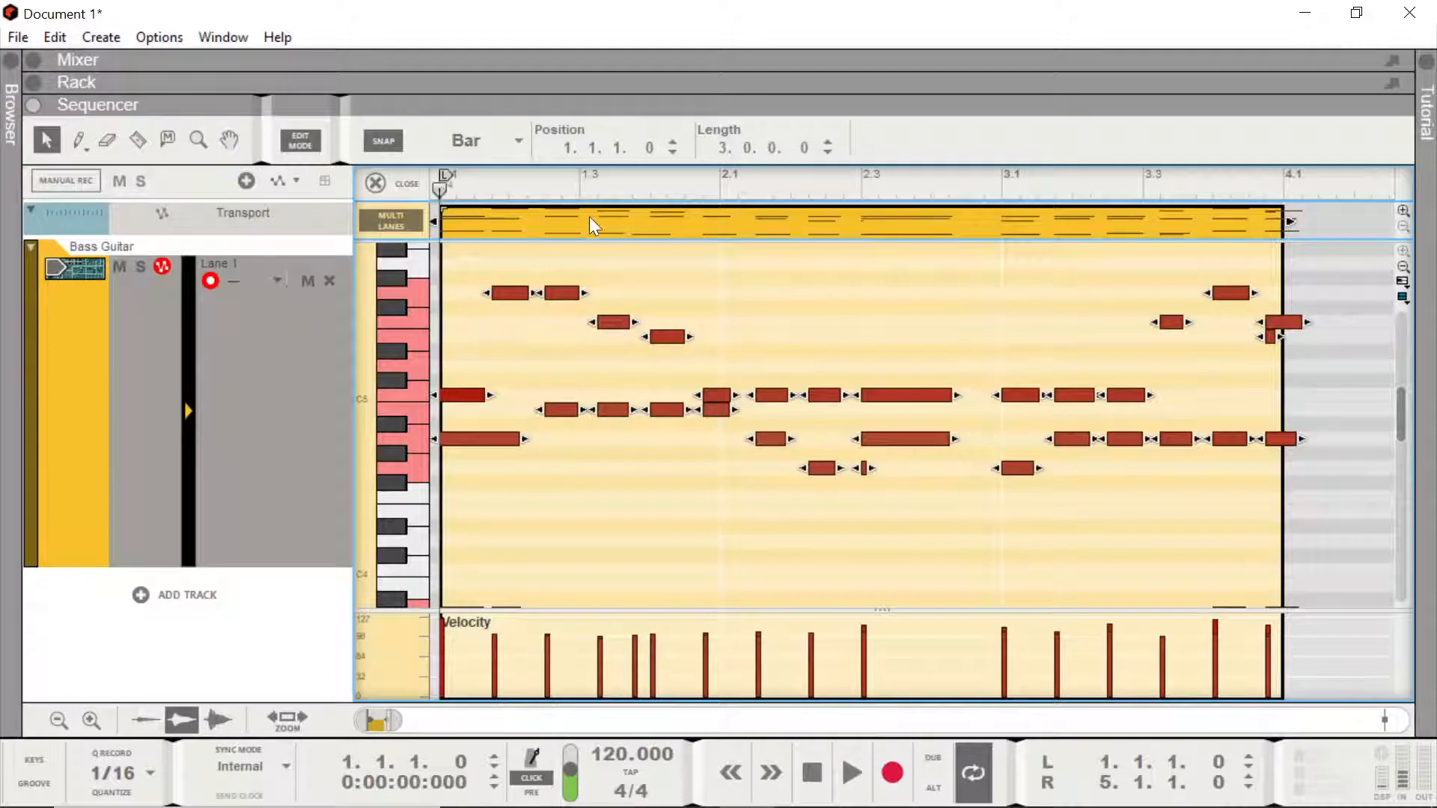
pyautogui.press('space')
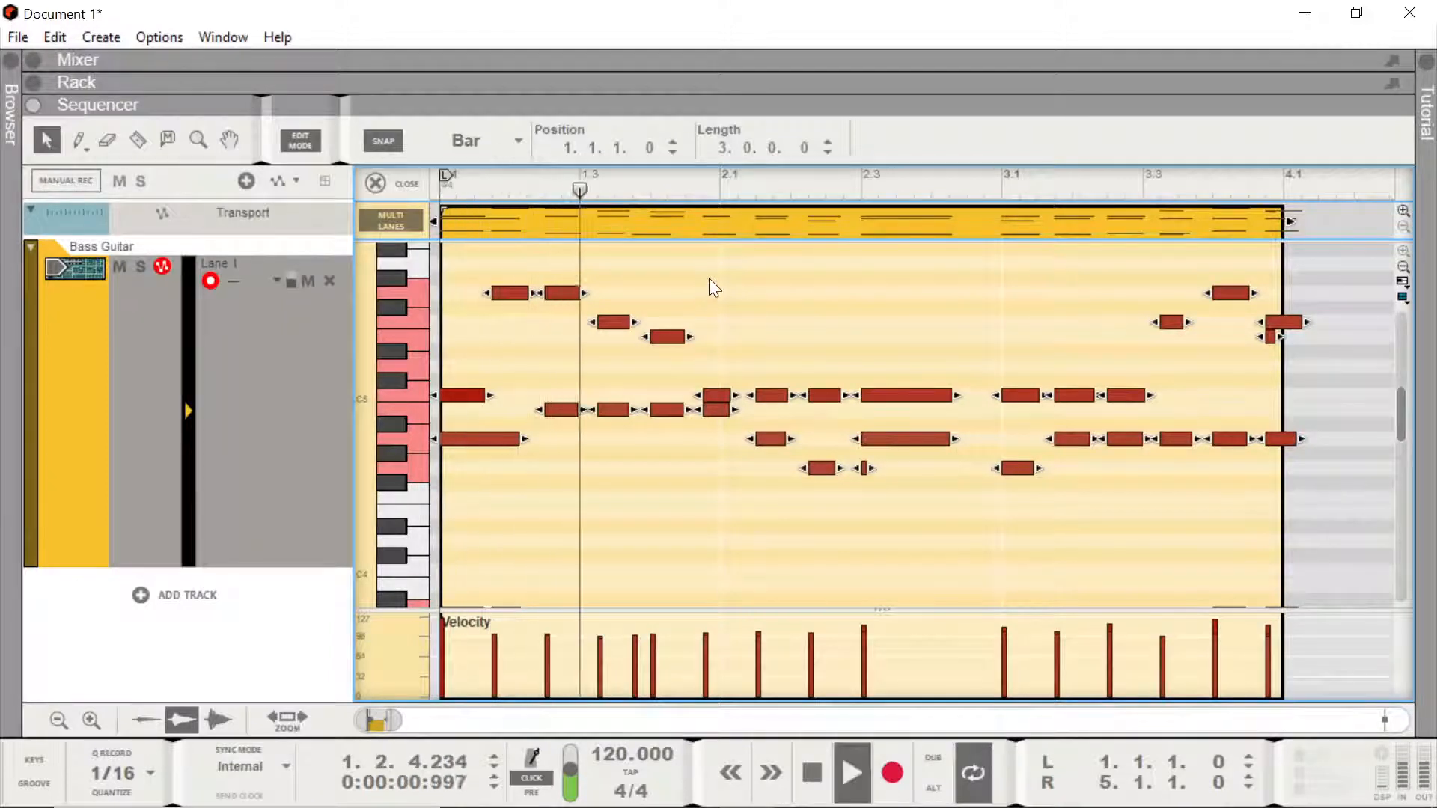
pyautogui.press('space')
# - Move the early F3 bass note before beat 1.4 slightly forward so it starts at position 1.4.1
pyautogui.scroll(-3, 630, 492)
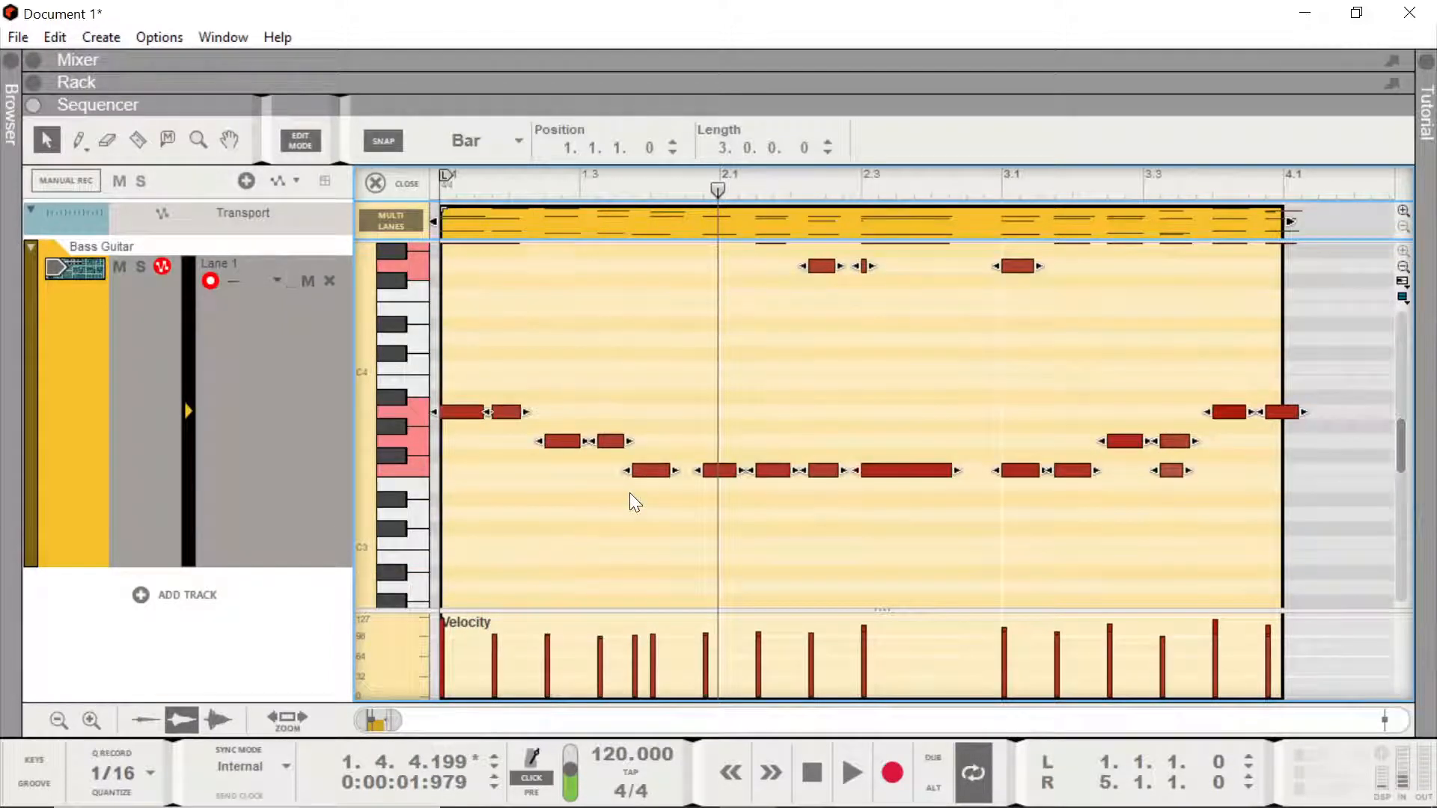
pyautogui.scroll(2, 630, 492)
pyautogui.scroll(-1, 660, 559)
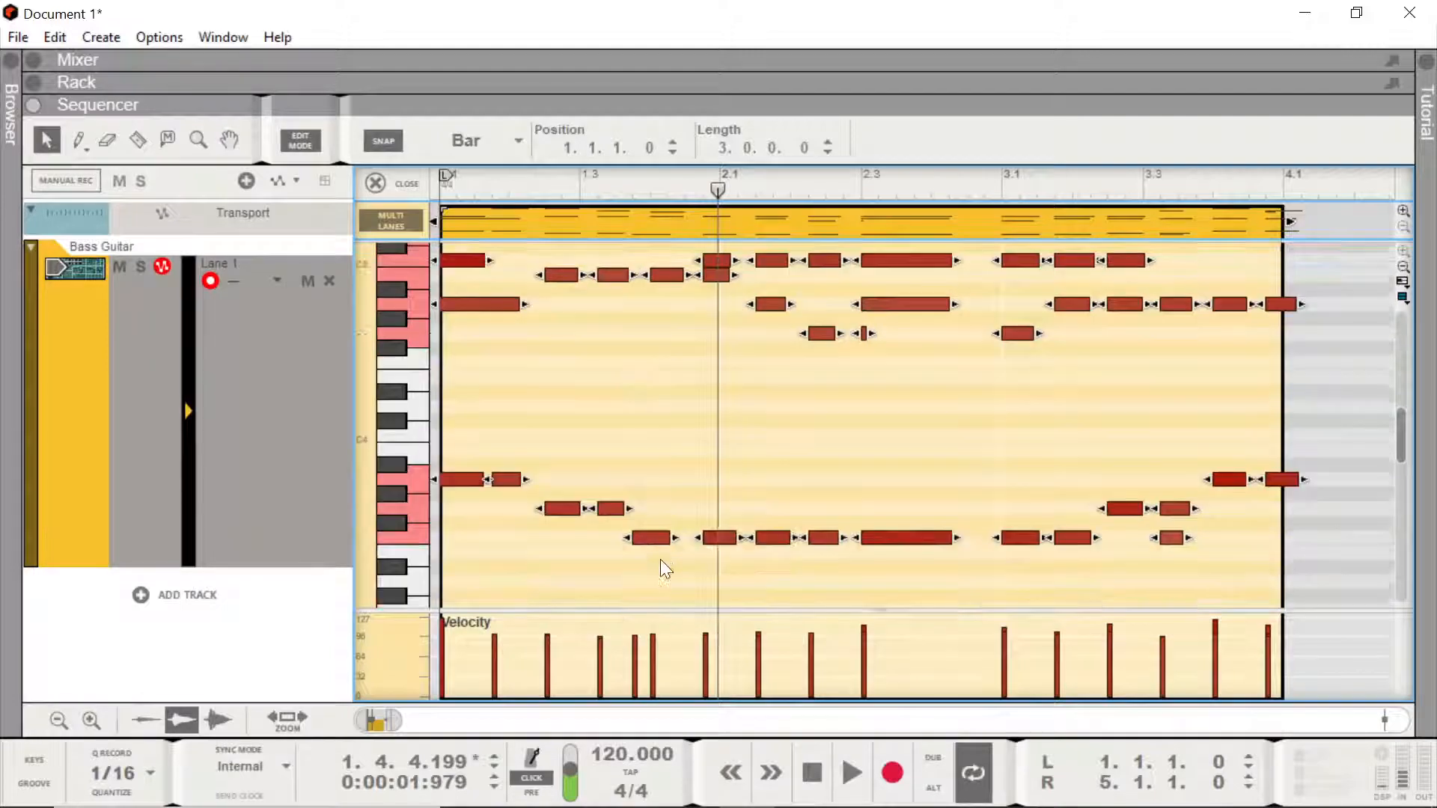
pyautogui.click(648, 538)
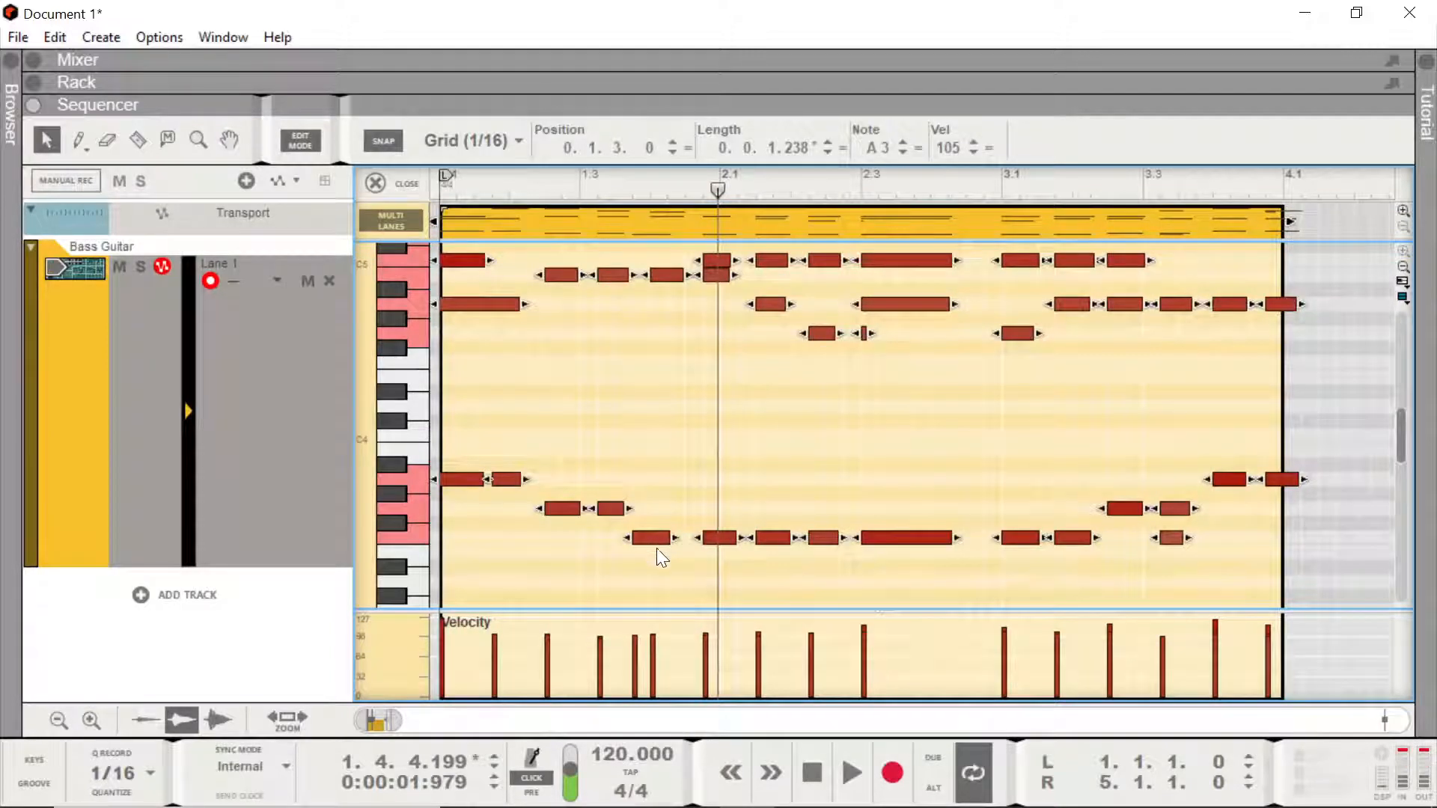
pyautogui.hotkey('ctrl', 'z')
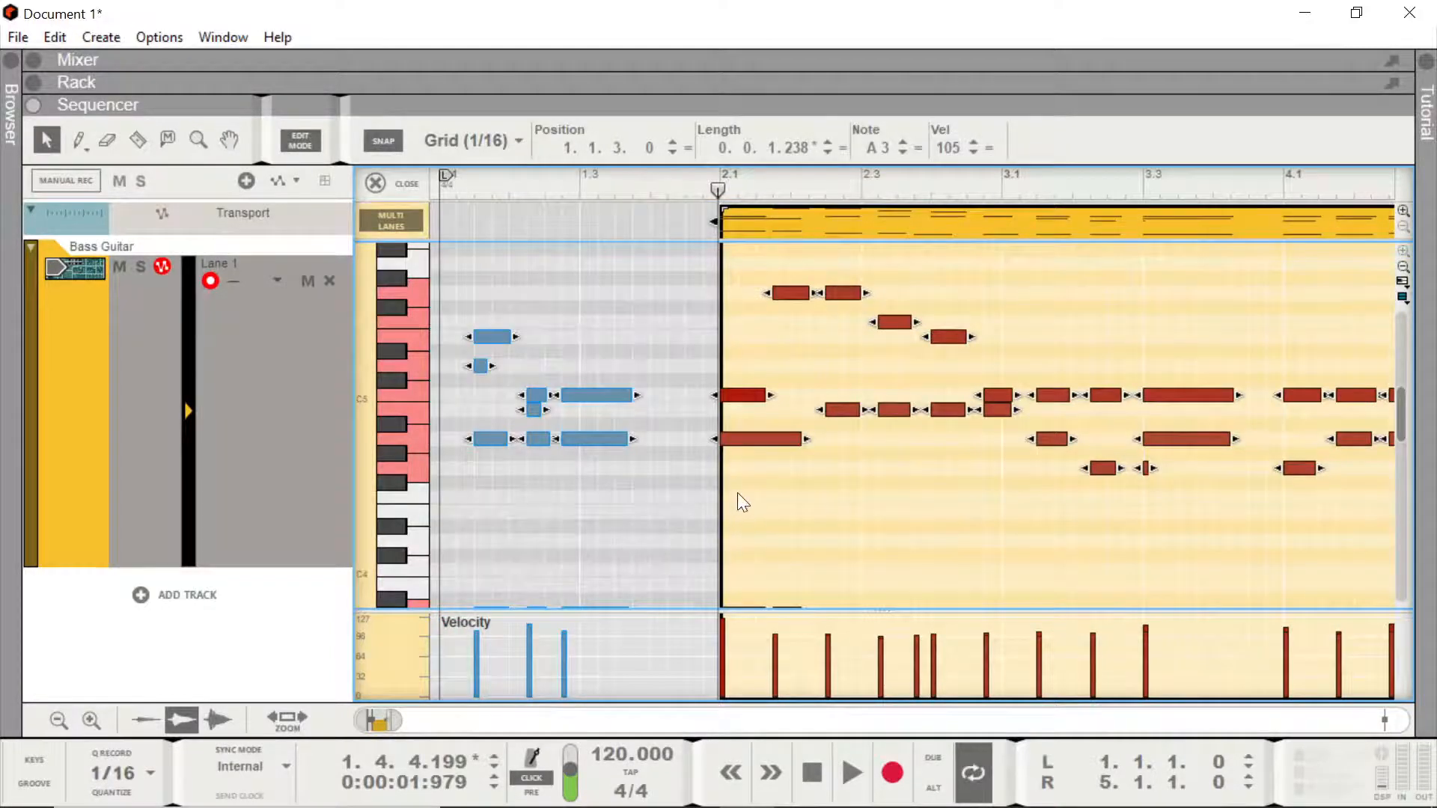
pyautogui.hotkey('ctrl', 'y')
pyautogui.scroll(-5, 671, 524)
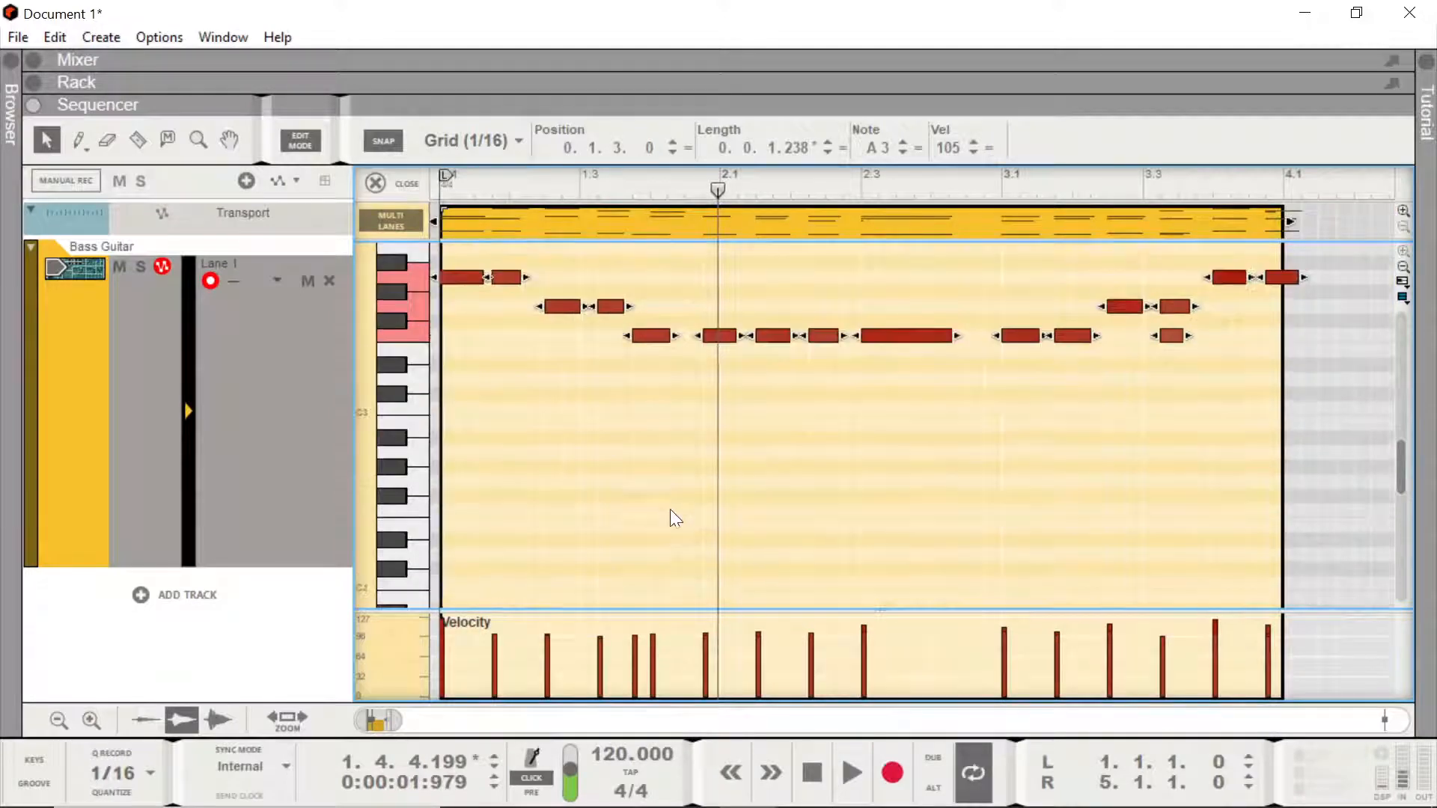
pyautogui.scroll(2, 666, 472)
pyautogui.click(651, 411)
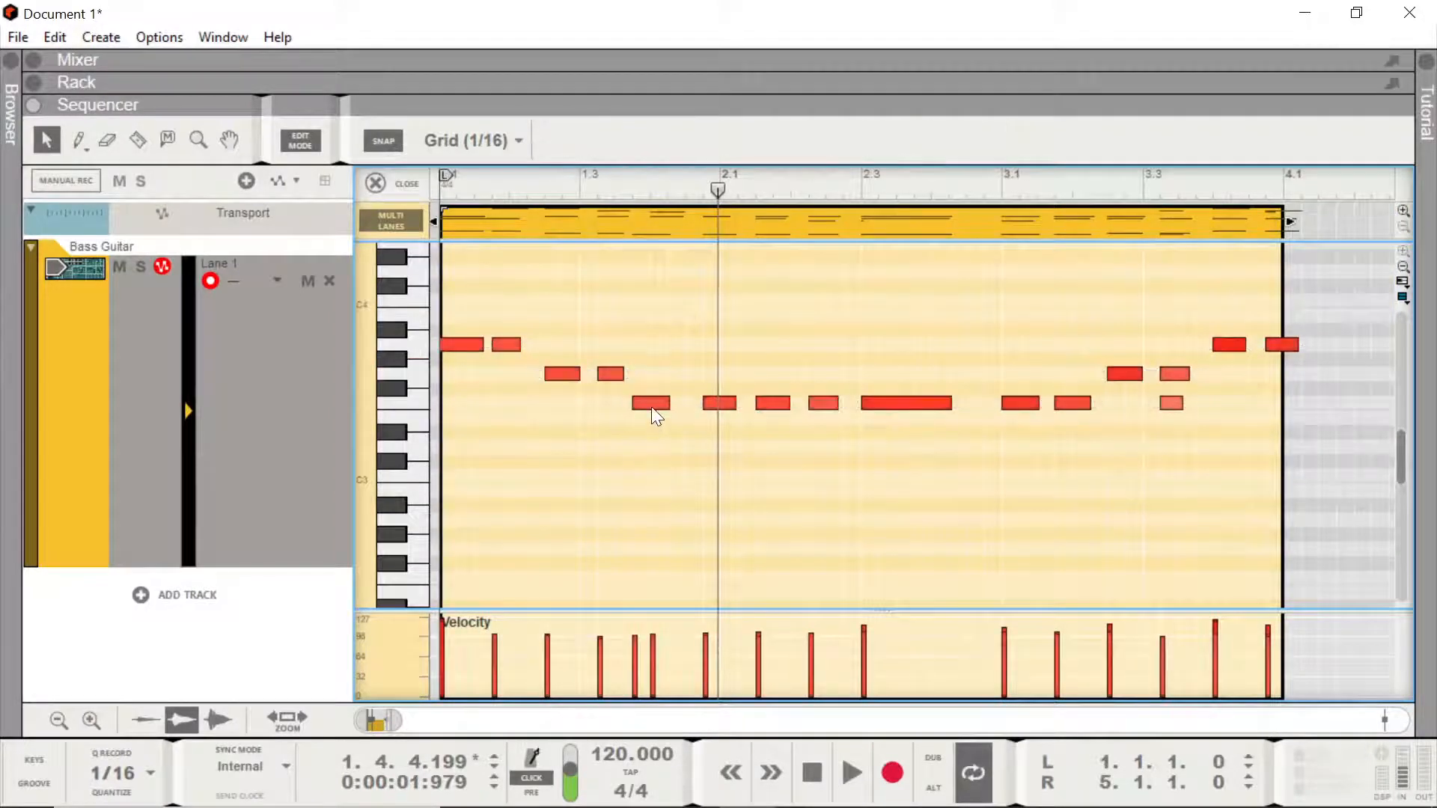
pyautogui.moveTo(651, 408); pyautogui.dragTo(667, 410)
# - Play the clip from bar 1 and delete the very short stray G4 note at 2.3
pyautogui.scroll(10, 687, 487)
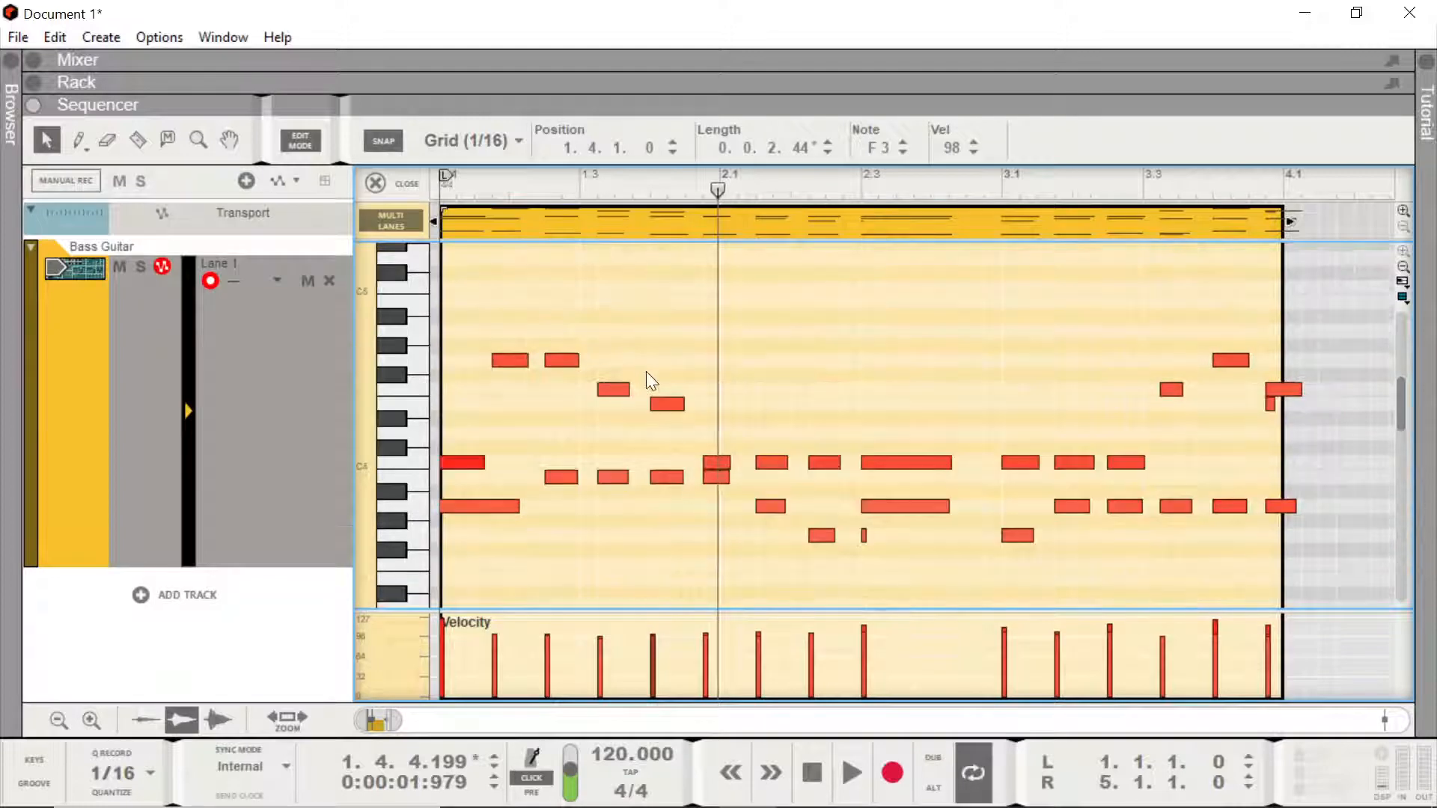
pyautogui.scroll(-4, 651, 390)
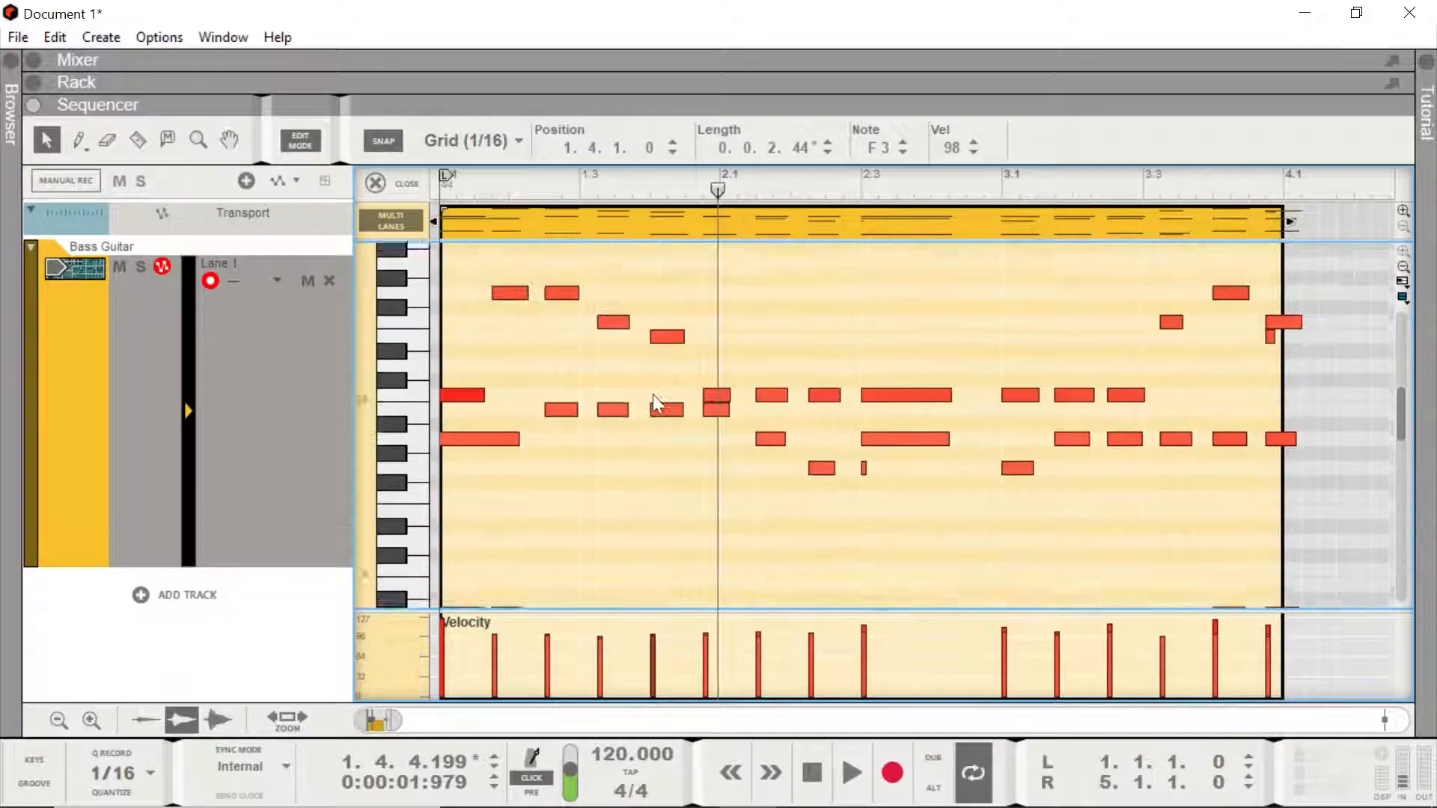
pyautogui.click(443, 186)
pyautogui.press('space')
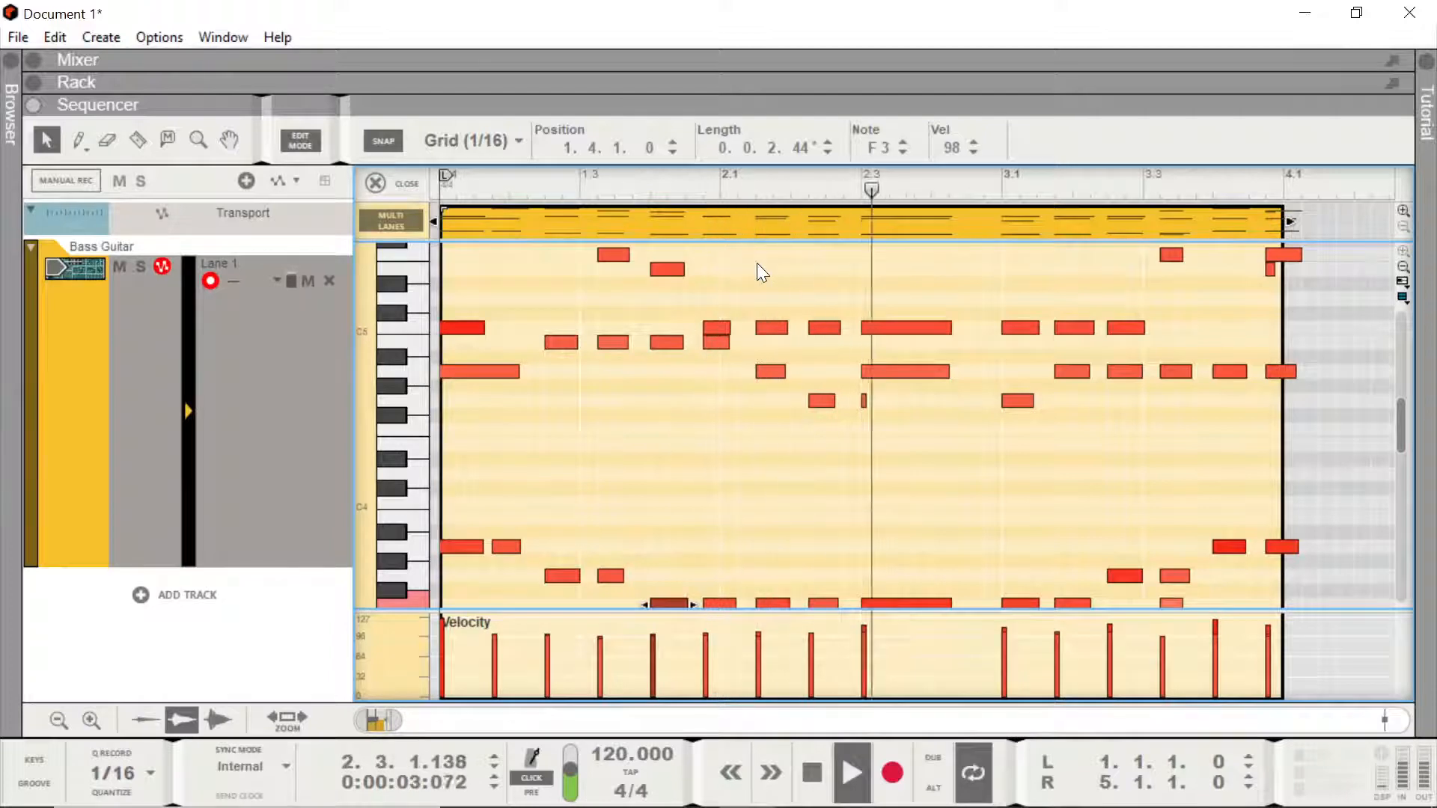
pyautogui.press('space')
pyautogui.click(864, 403)
pyautogui.press('Delete')
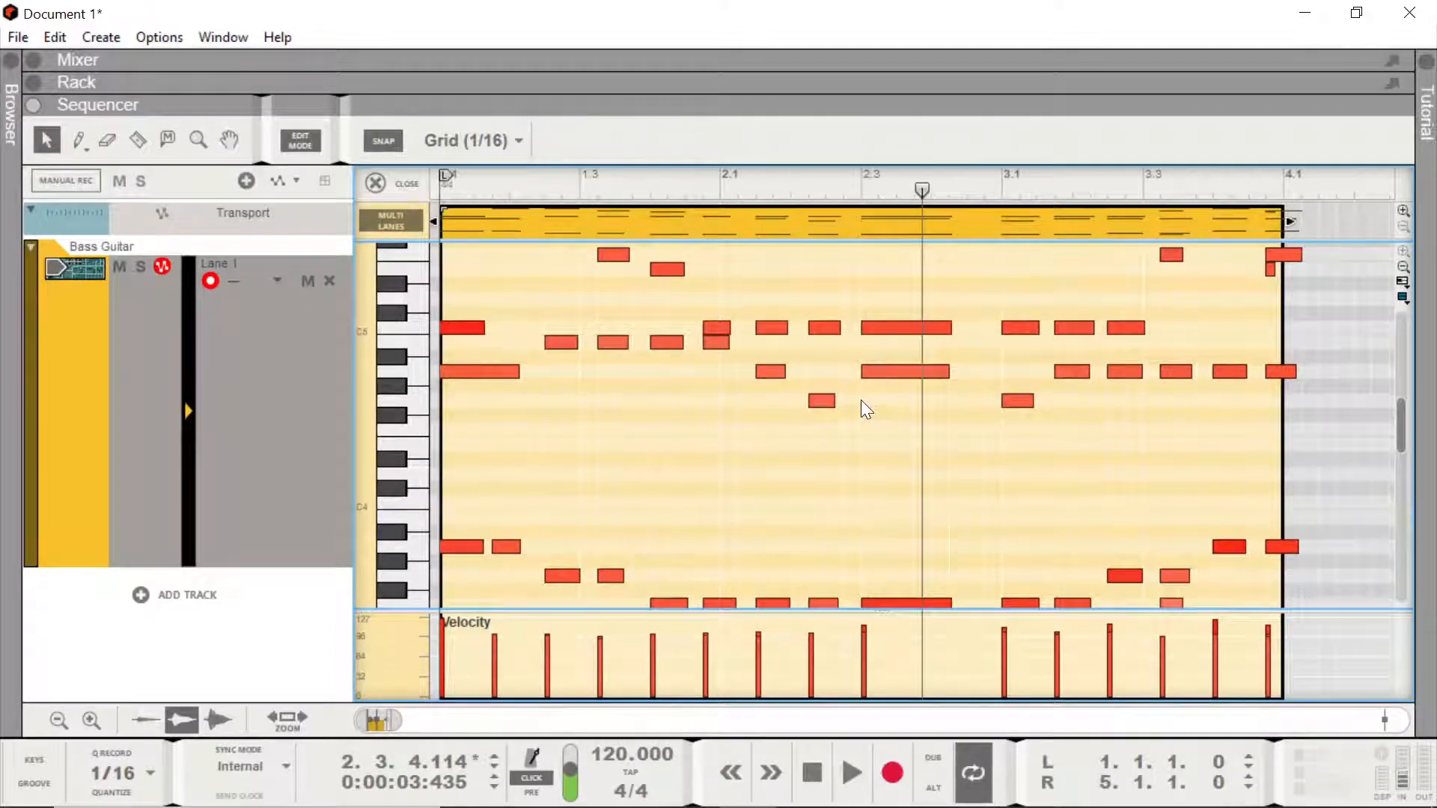
# - Play the clip from bar 2 and delete the extra F3 note under the G3 note at 3.3.2
pyautogui.click(725, 191)
pyautogui.press('space')
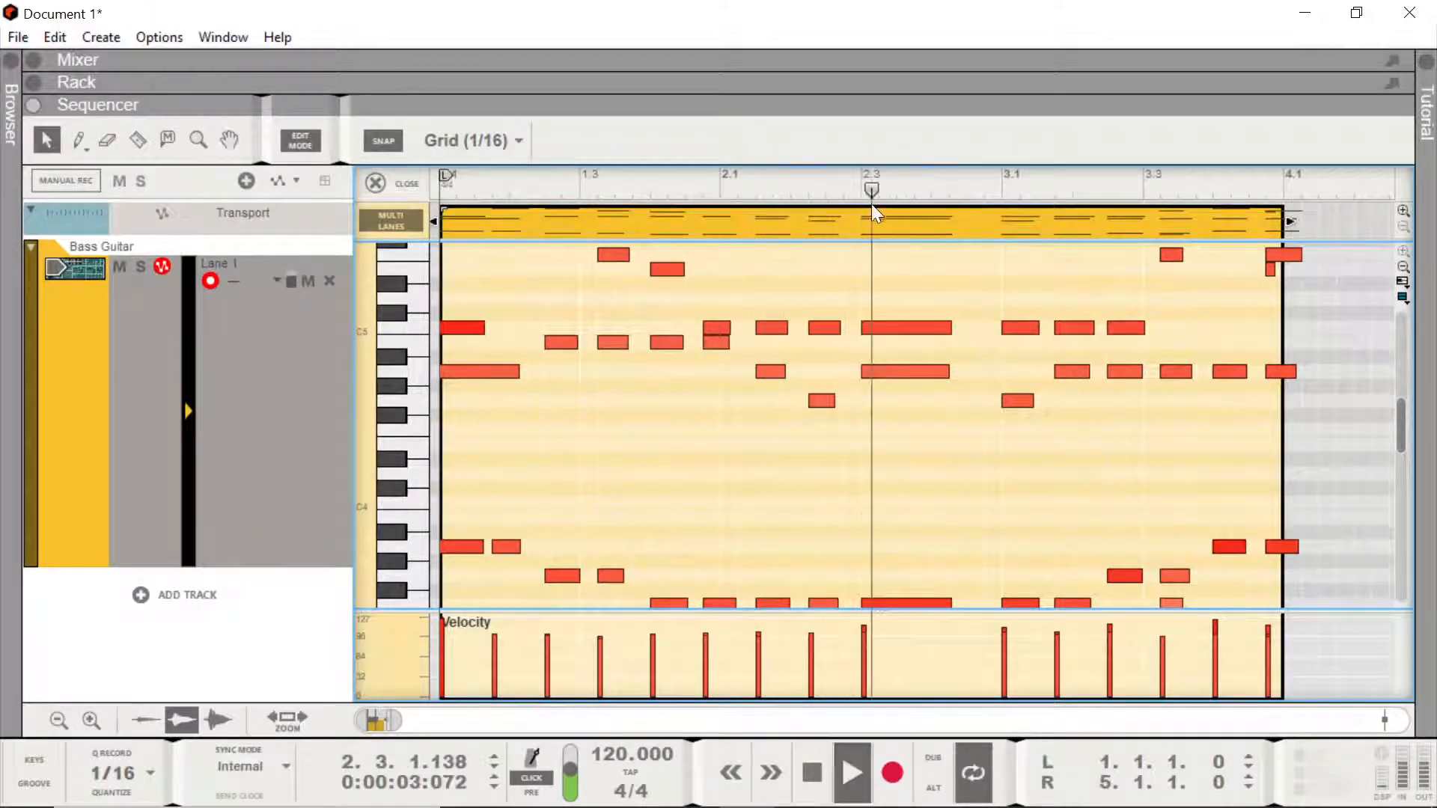
pyautogui.scroll(-3, 1082, 379)
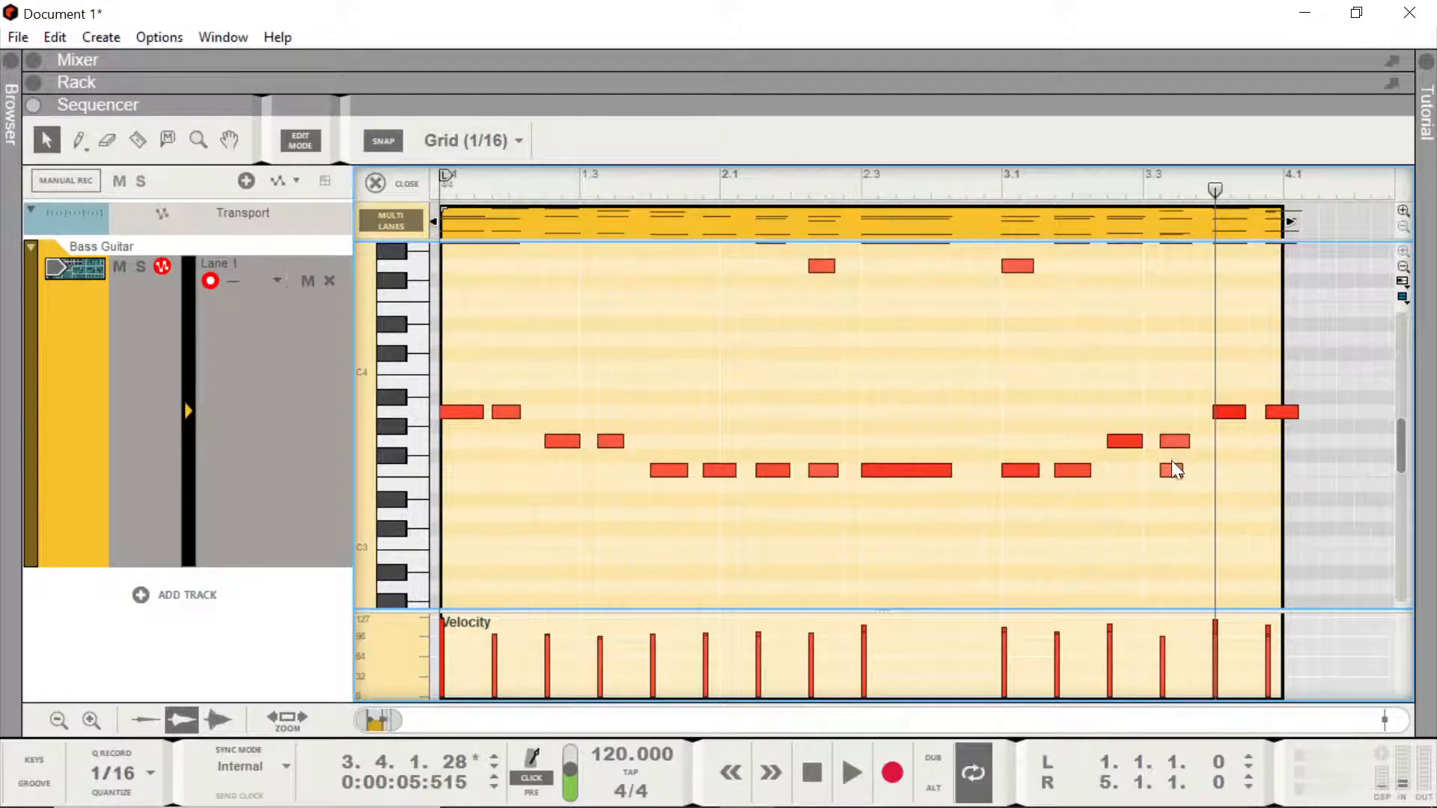
pyautogui.click(1171, 462)
# - Replay the clip from bar 3 to find the wrong note in the chord at 3.3.2
pyautogui.click(1003, 186)
pyautogui.scroll(4, 1167, 364)
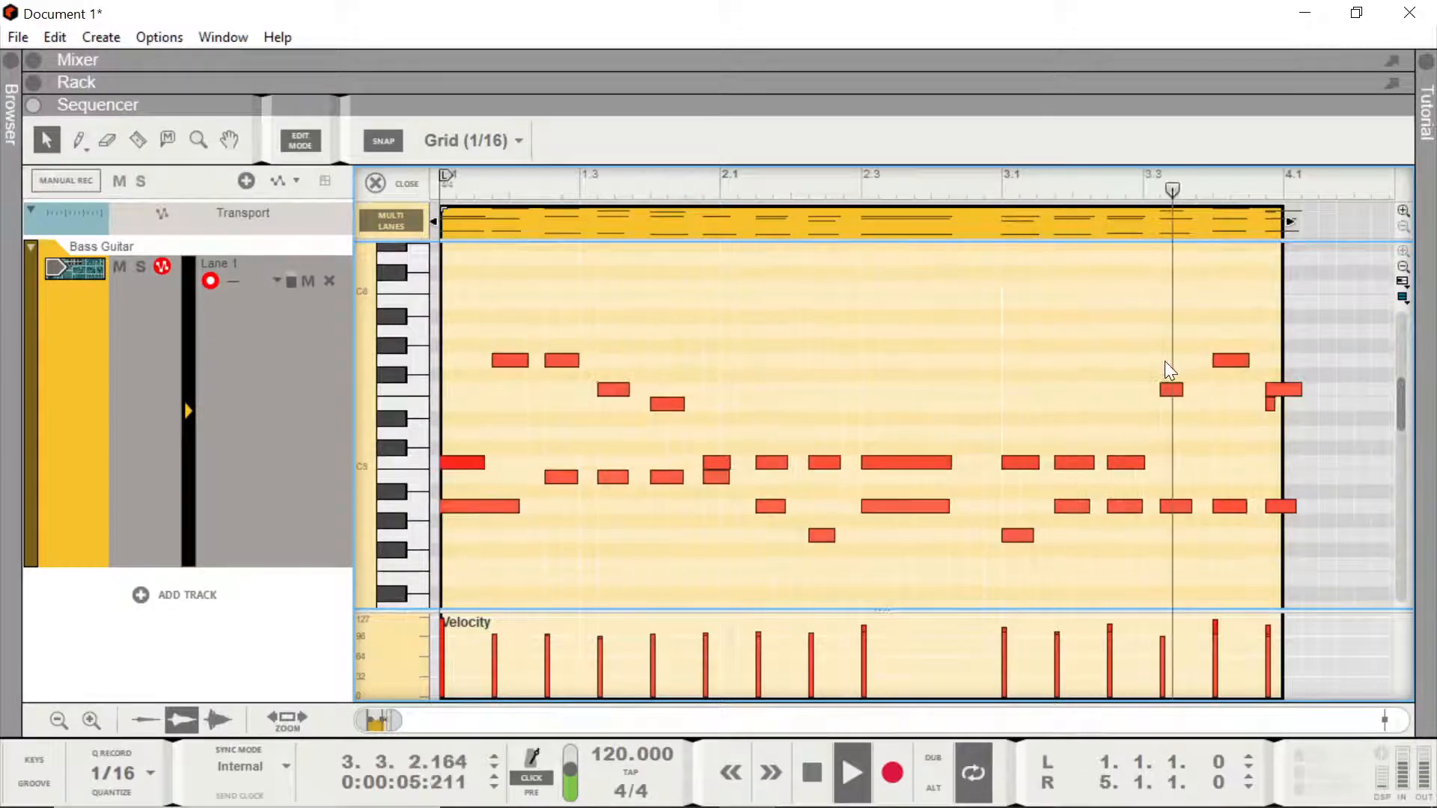
pyautogui.press('space')
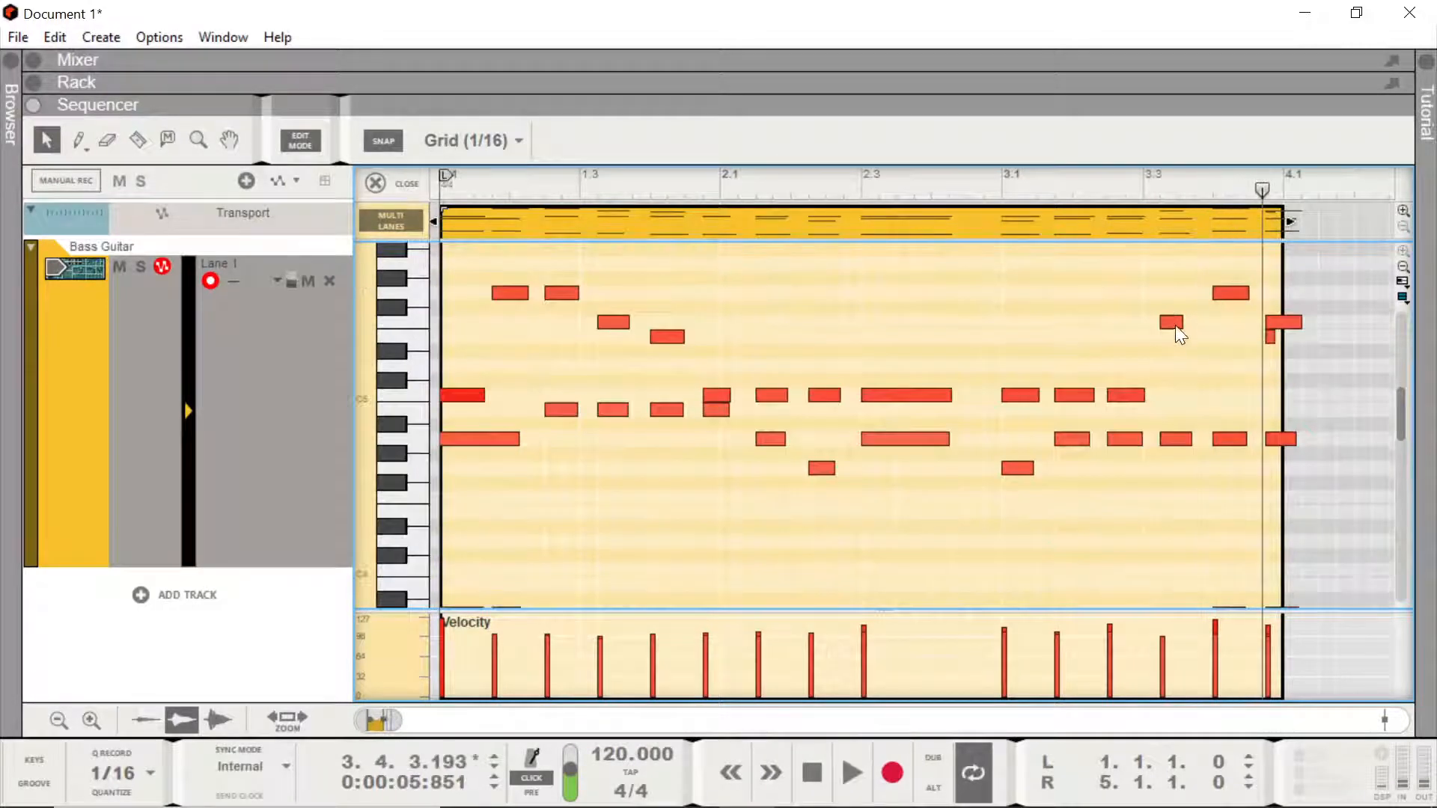
pyautogui.click(1003, 184)
pyautogui.press('space')
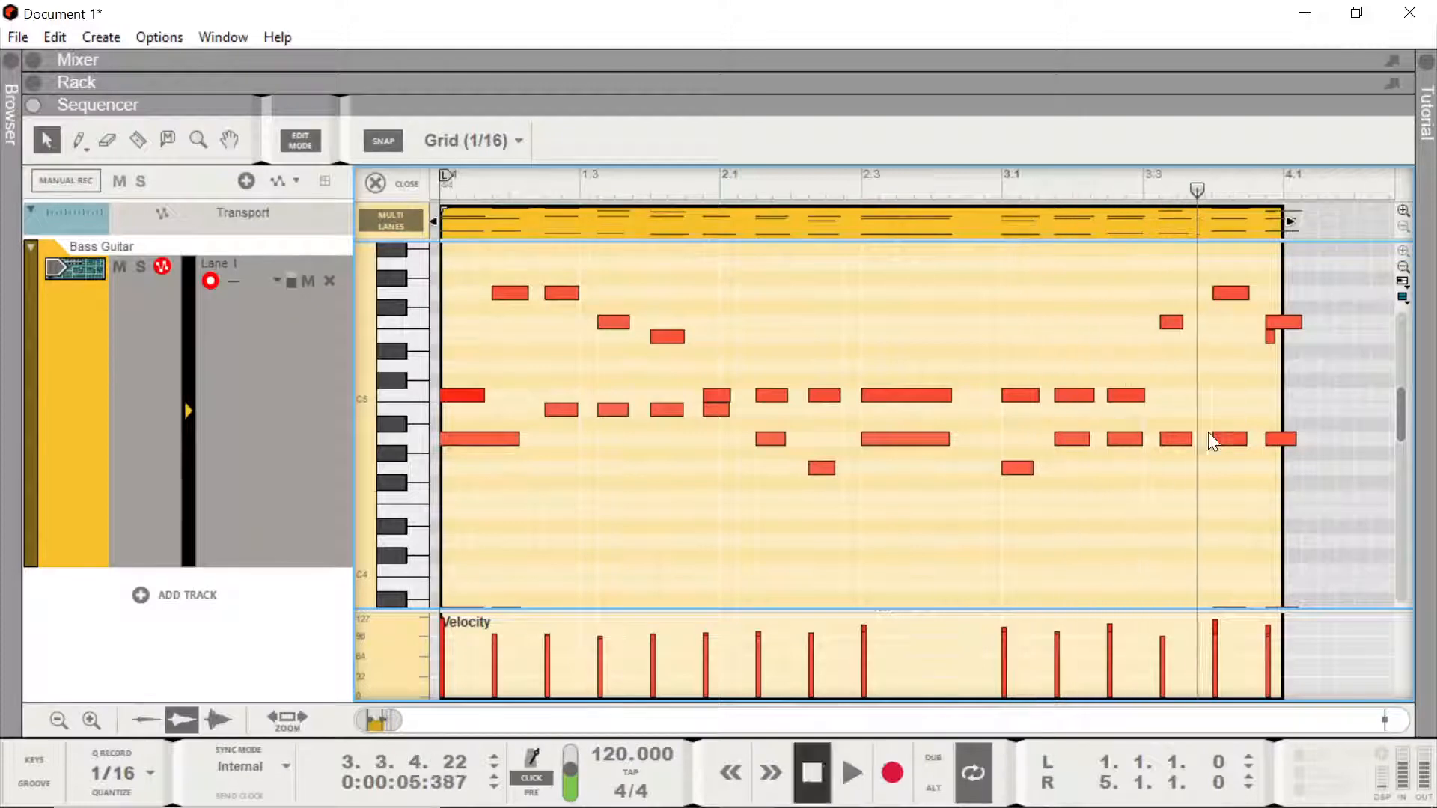
pyautogui.press('space')
# - Raise the A4 note at position 3.3.2 to B4
pyautogui.click(1175, 440)
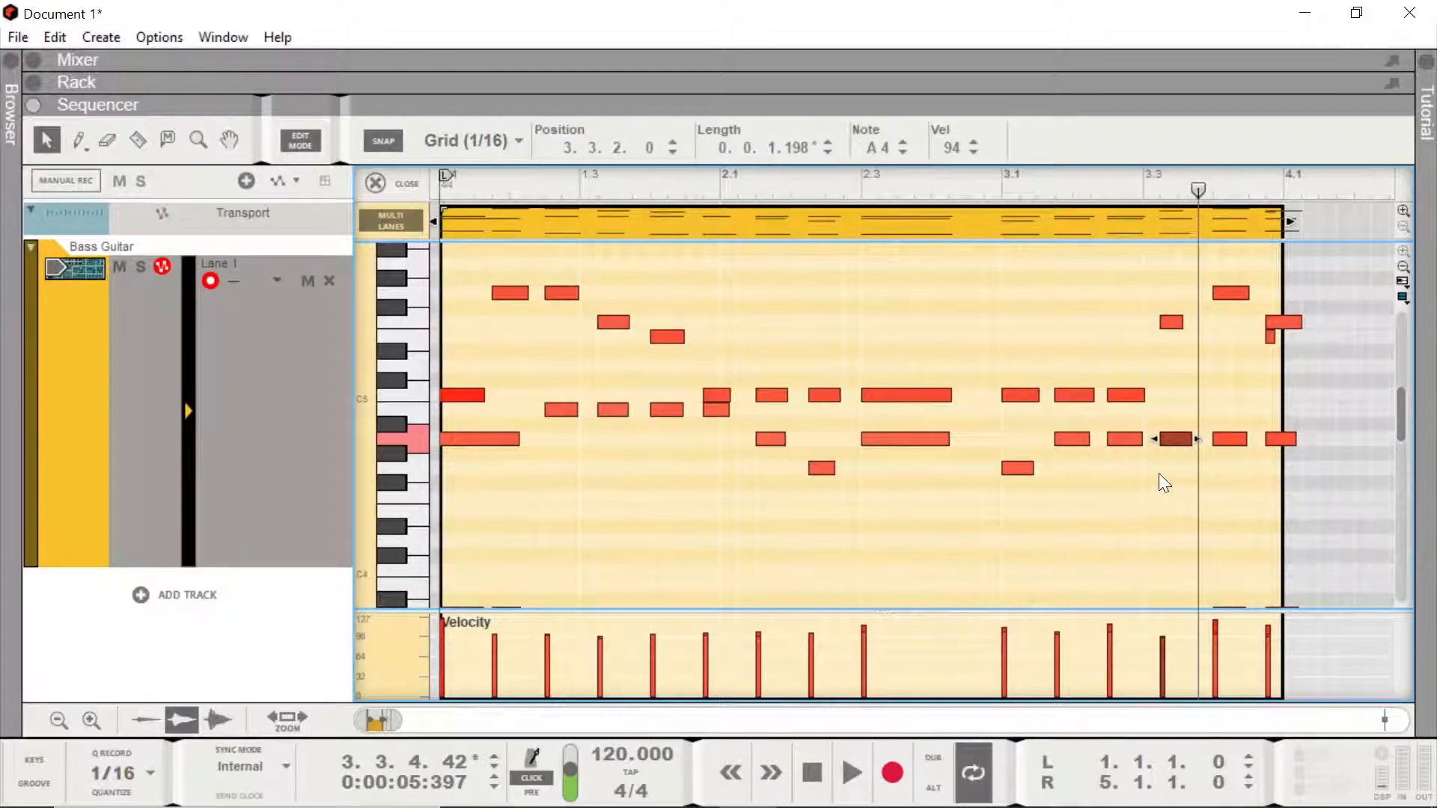
pyautogui.scroll(-3, 1156, 470)
pyautogui.scroll(-3, 1175, 439)
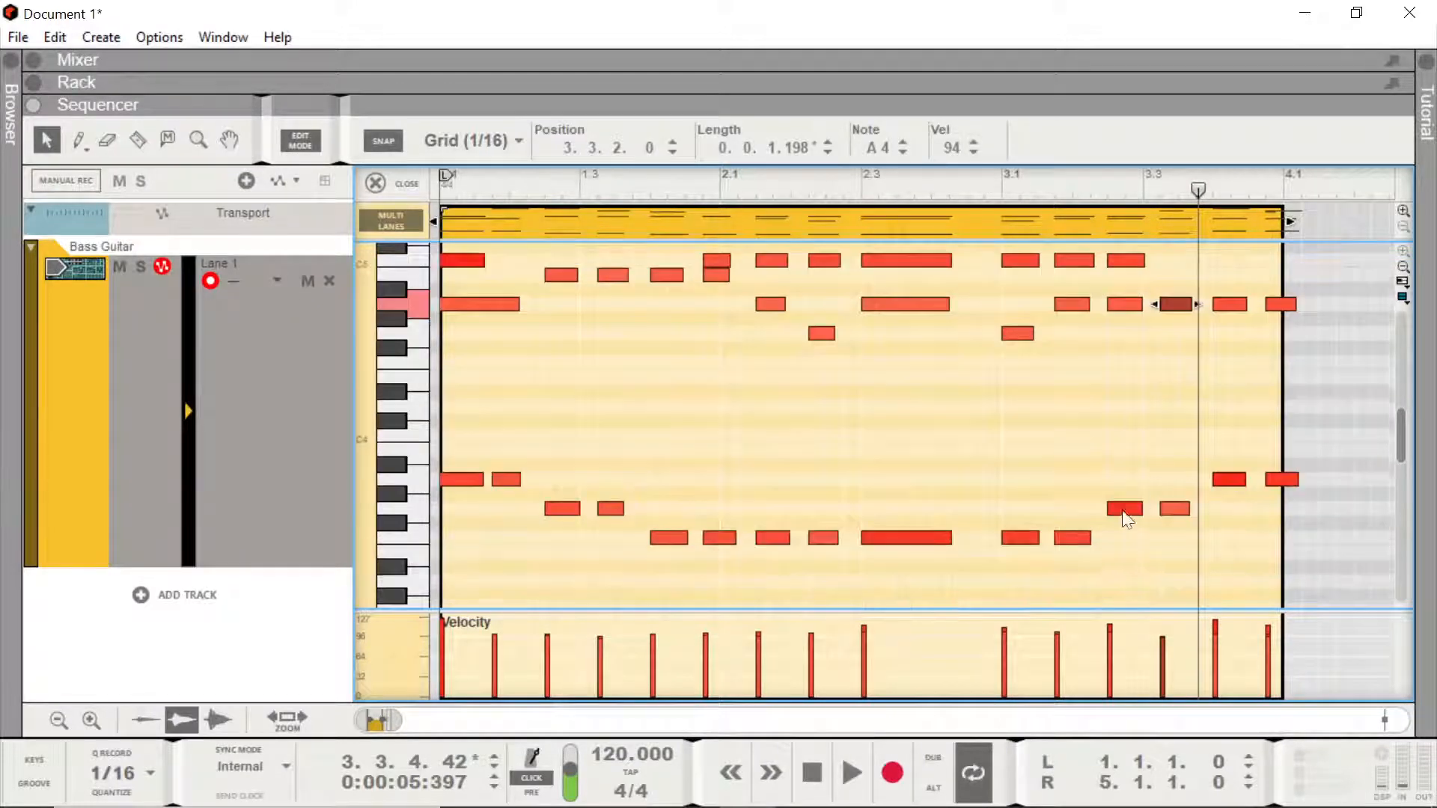
pyautogui.scroll(3, 1162, 318)
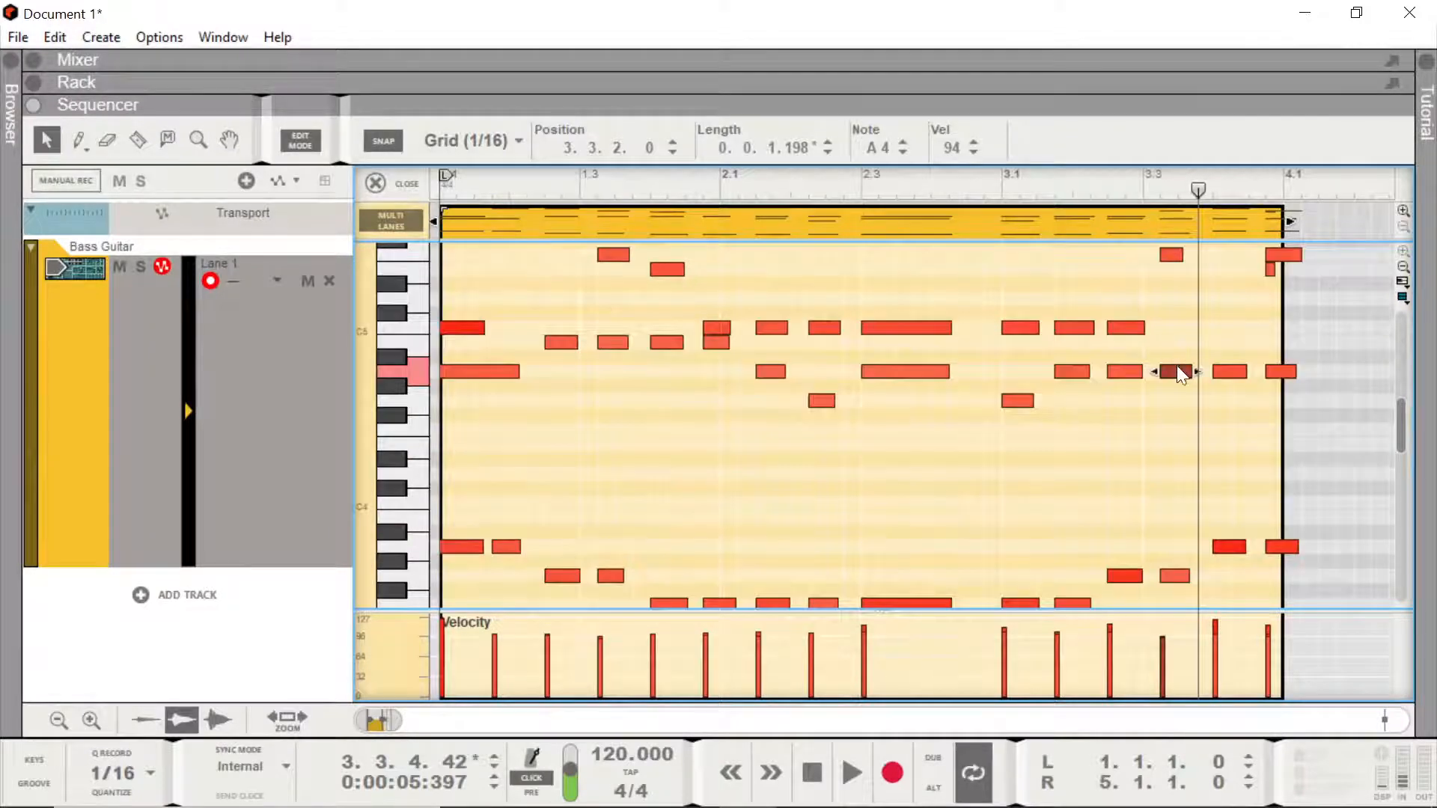
pyautogui.moveTo(1179, 370); pyautogui.dragTo(1178, 342)
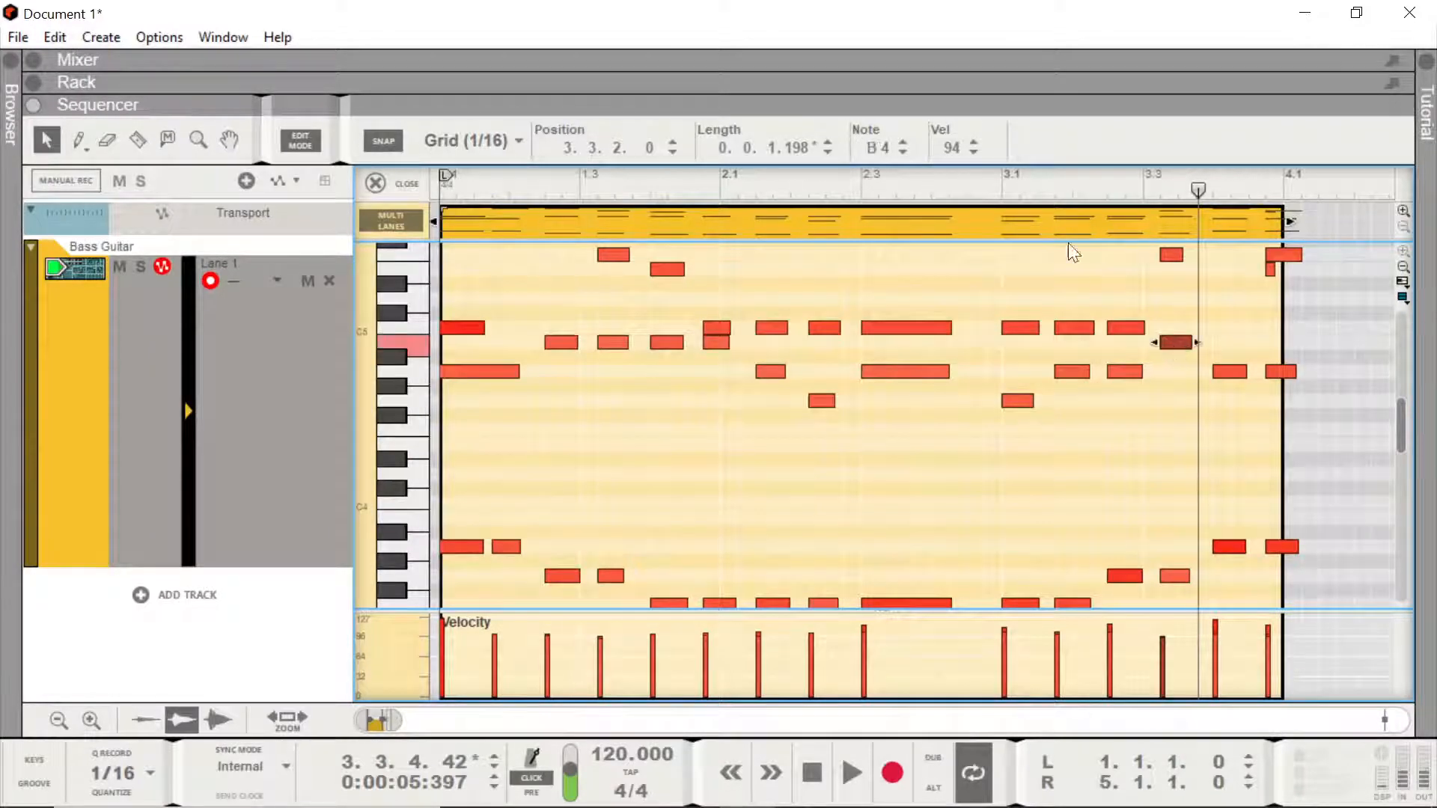
# - Play the clip from bar 3 and again from 3.3 to check the corrected chord and the ending
pyautogui.click(1000, 179)
pyautogui.press('space')
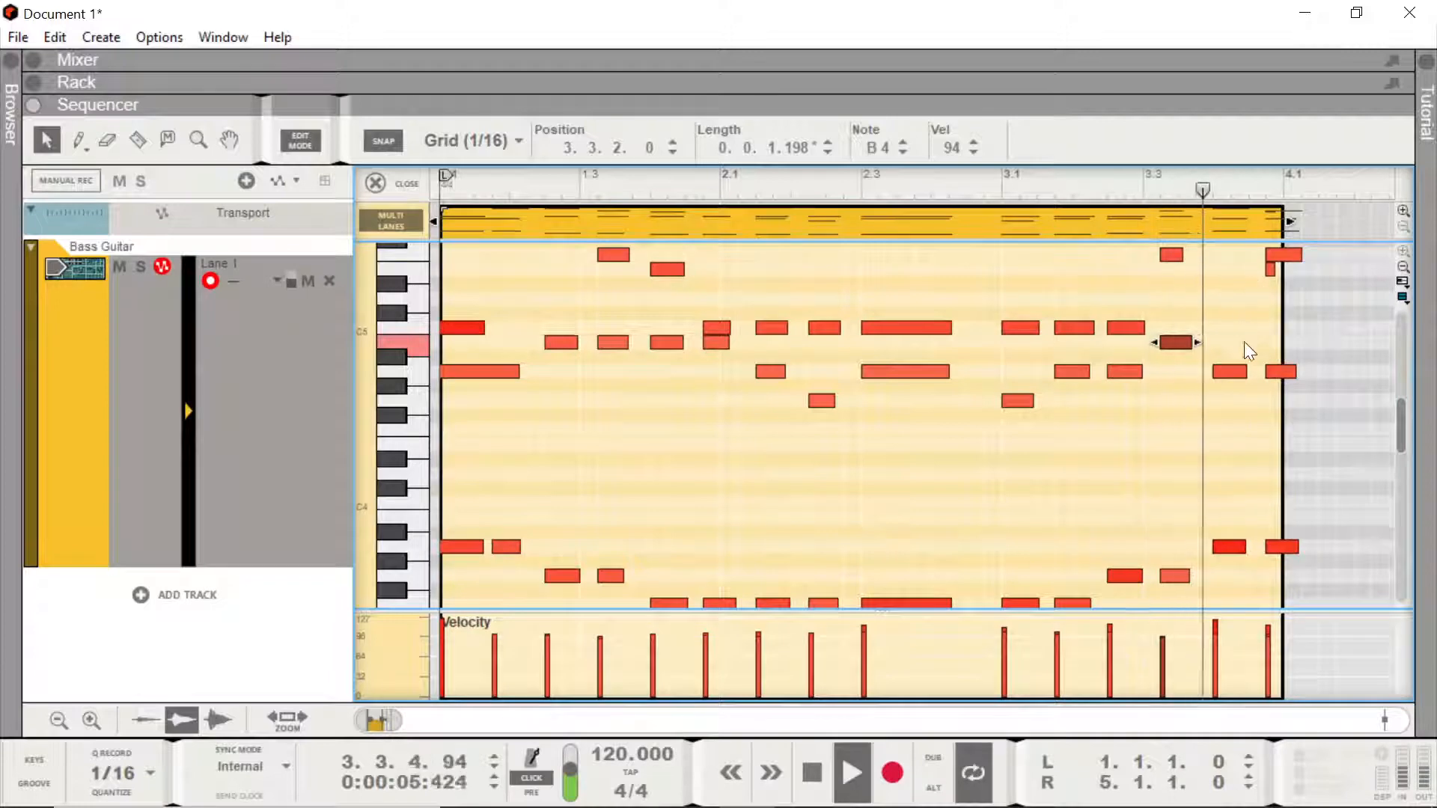
pyautogui.press('space')
pyautogui.scroll(3, 1197, 387)
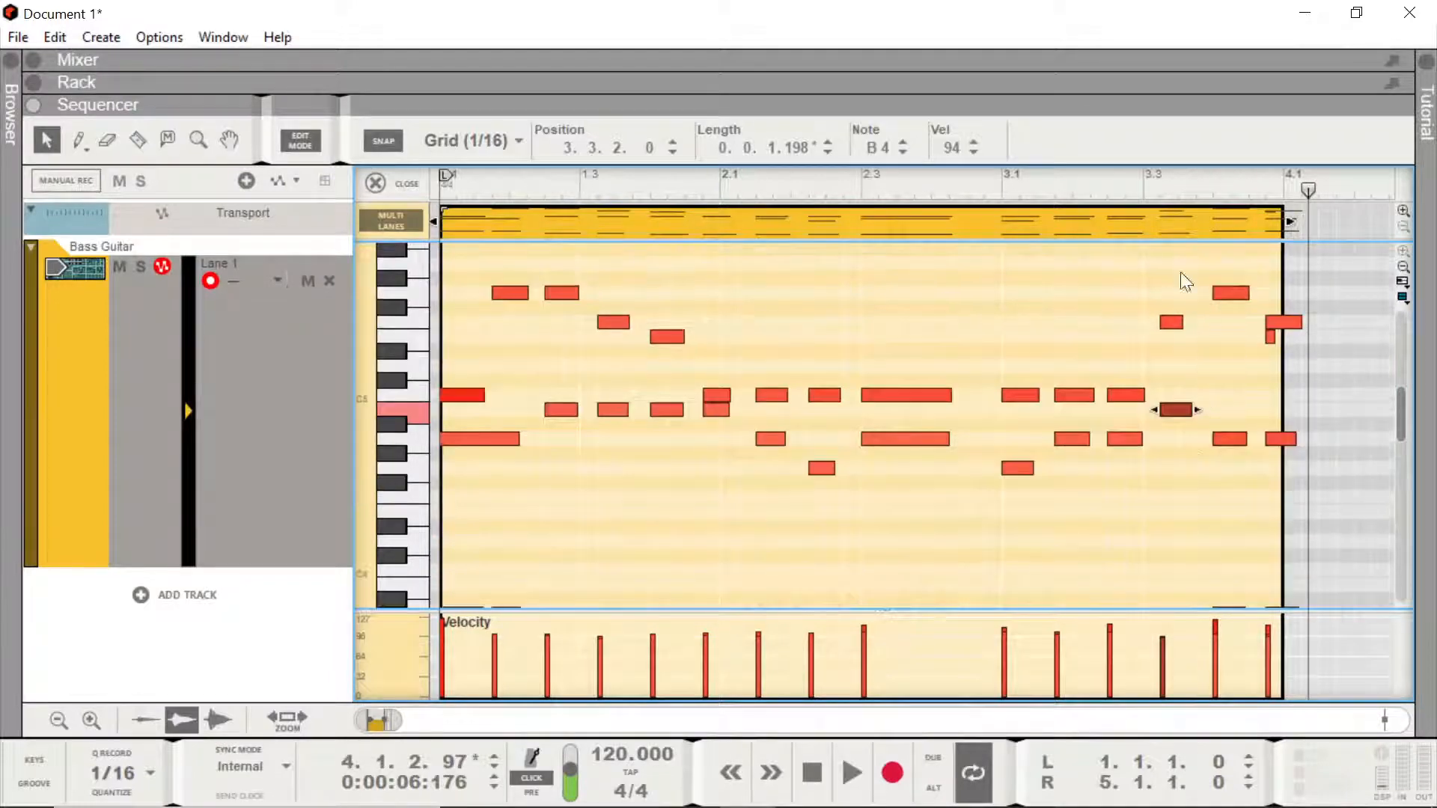
pyautogui.click(1148, 178)
pyautogui.press('space')
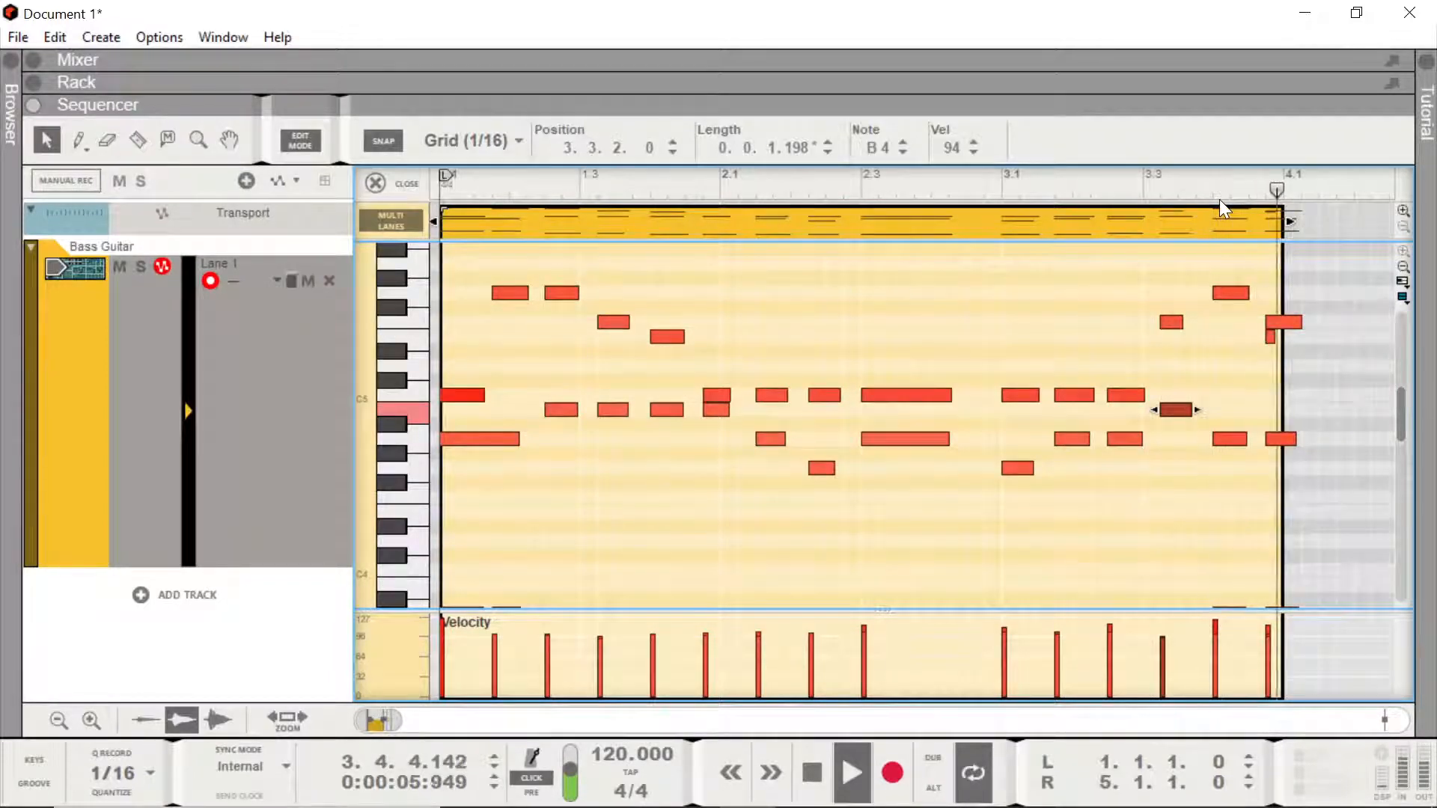
pyautogui.scroll(-9, 1223, 382)
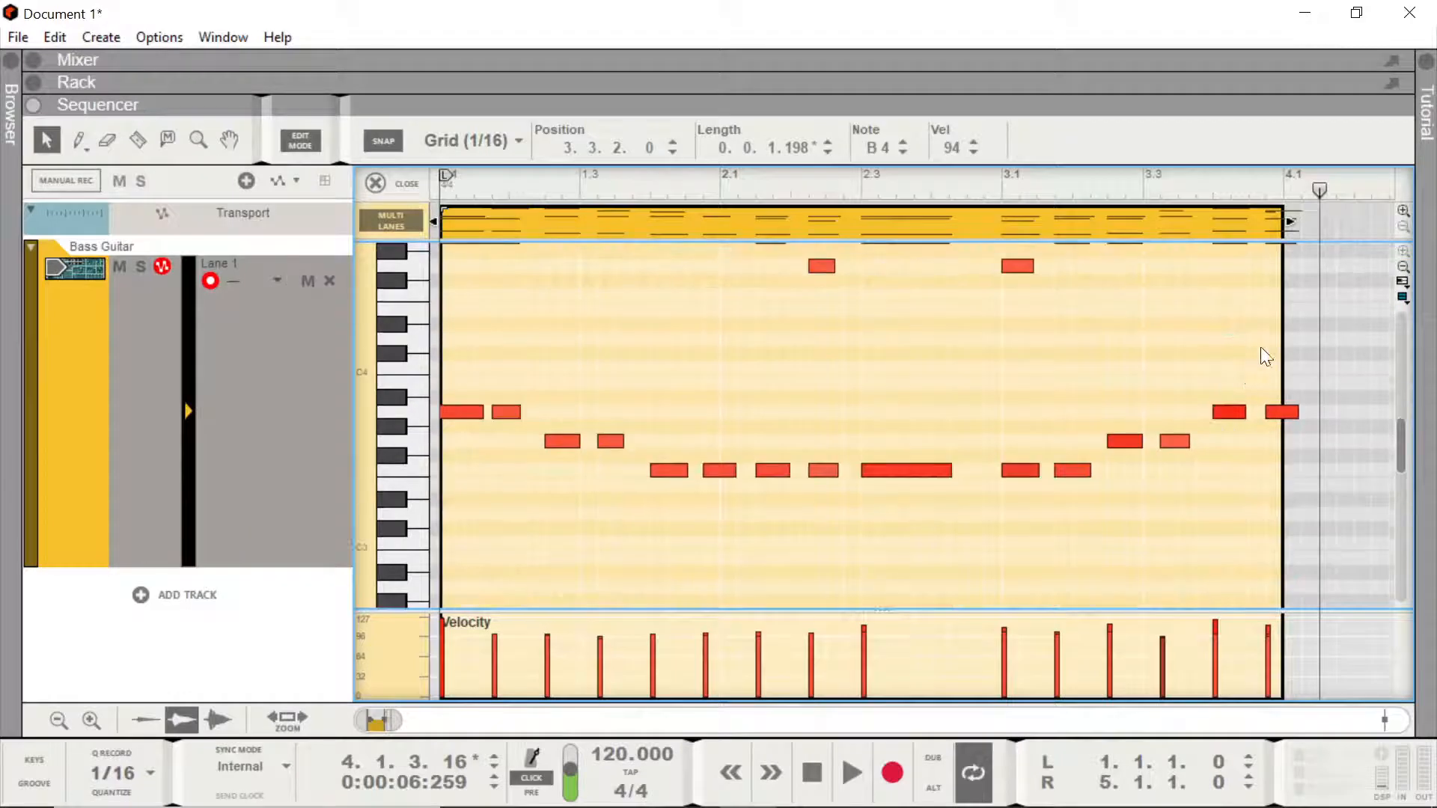
# - Extend the clip's end to a length of four bars, play it from bar 1 and return the playhead to the start
pyautogui.moveTo(1291, 220); pyautogui.dragTo(1385, 214)
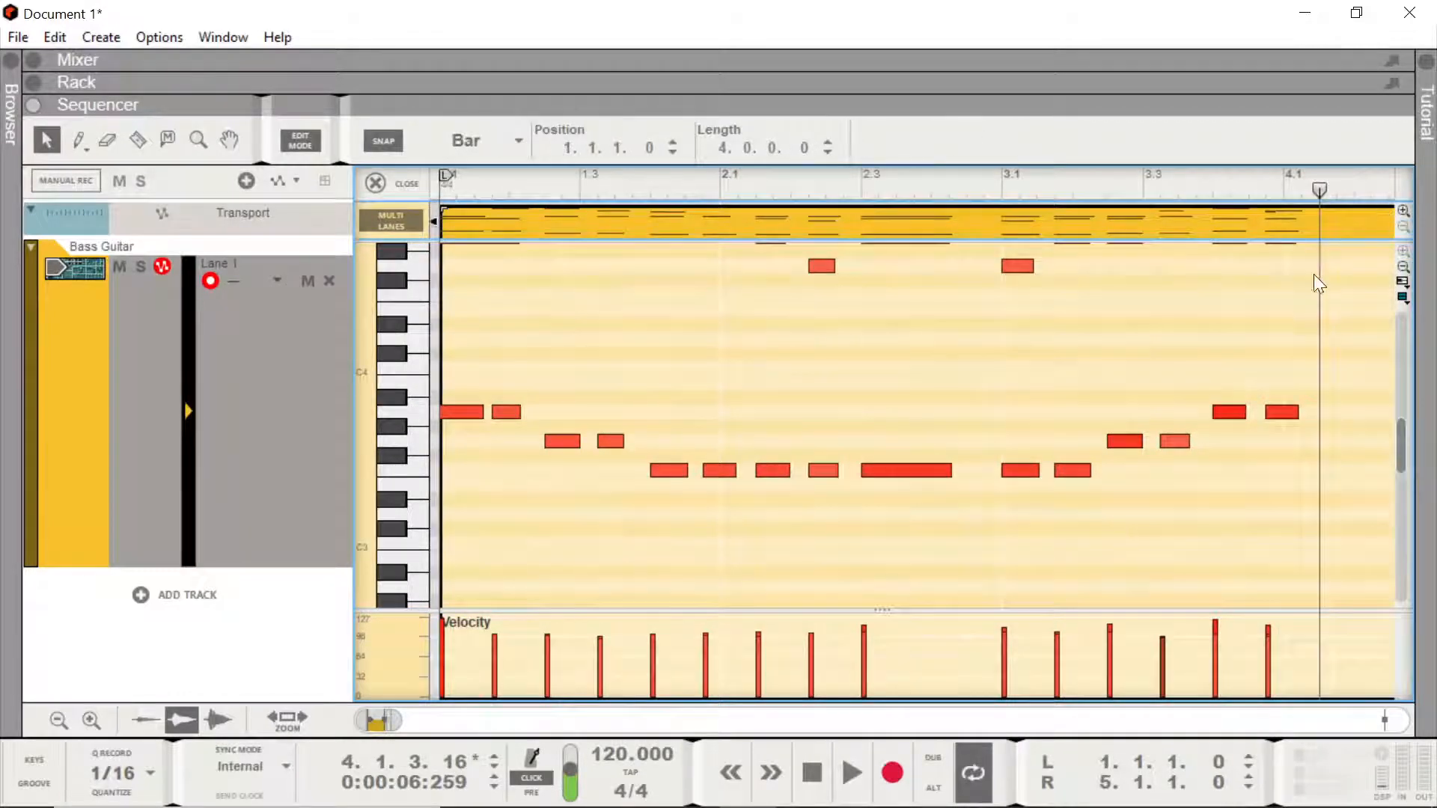
pyautogui.scroll(9, 1316, 283)
pyautogui.click(440, 193)
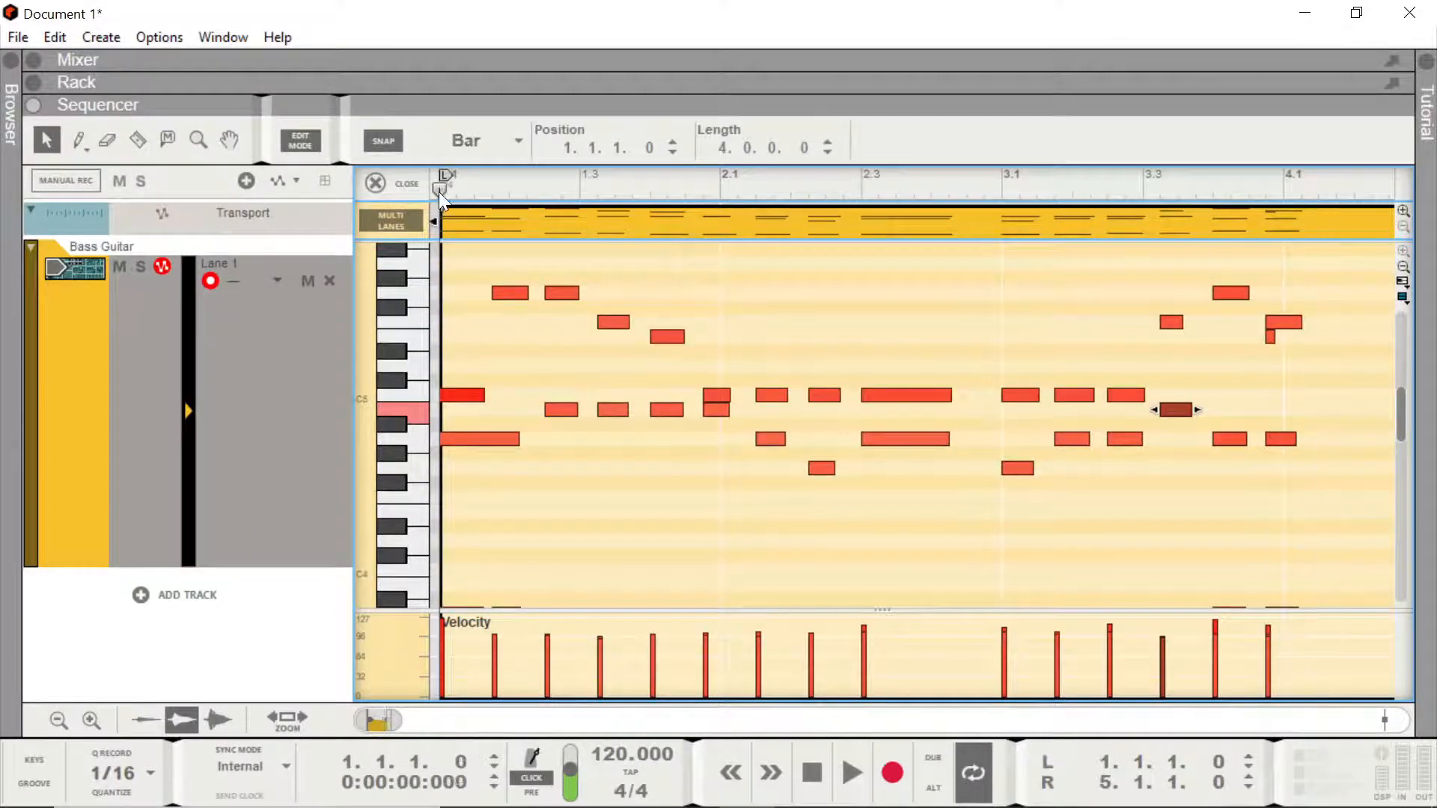
pyautogui.press('space')
pyautogui.scroll(-6, 816, 292)
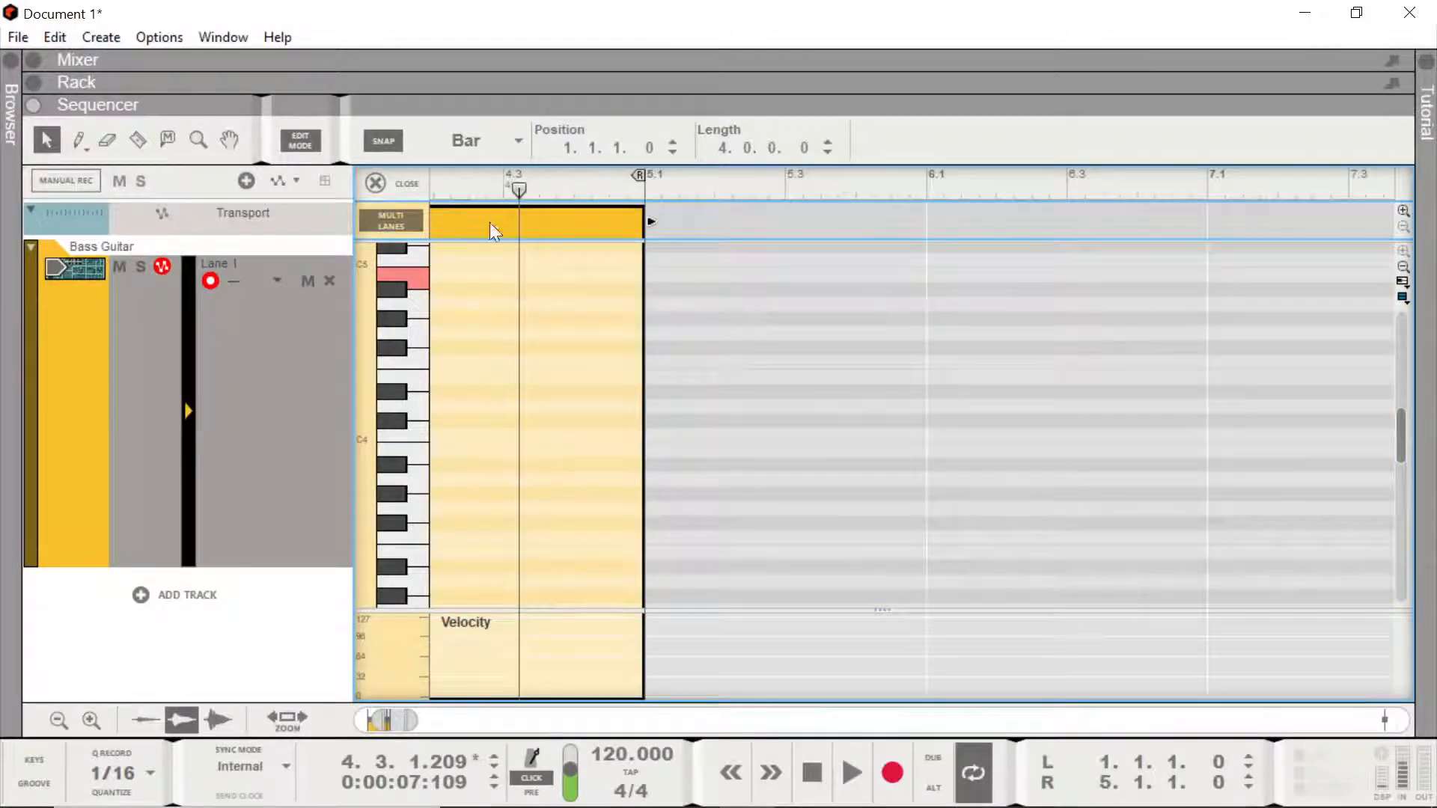
pyautogui.moveTo(519, 186); pyautogui.dragTo(362, 196)
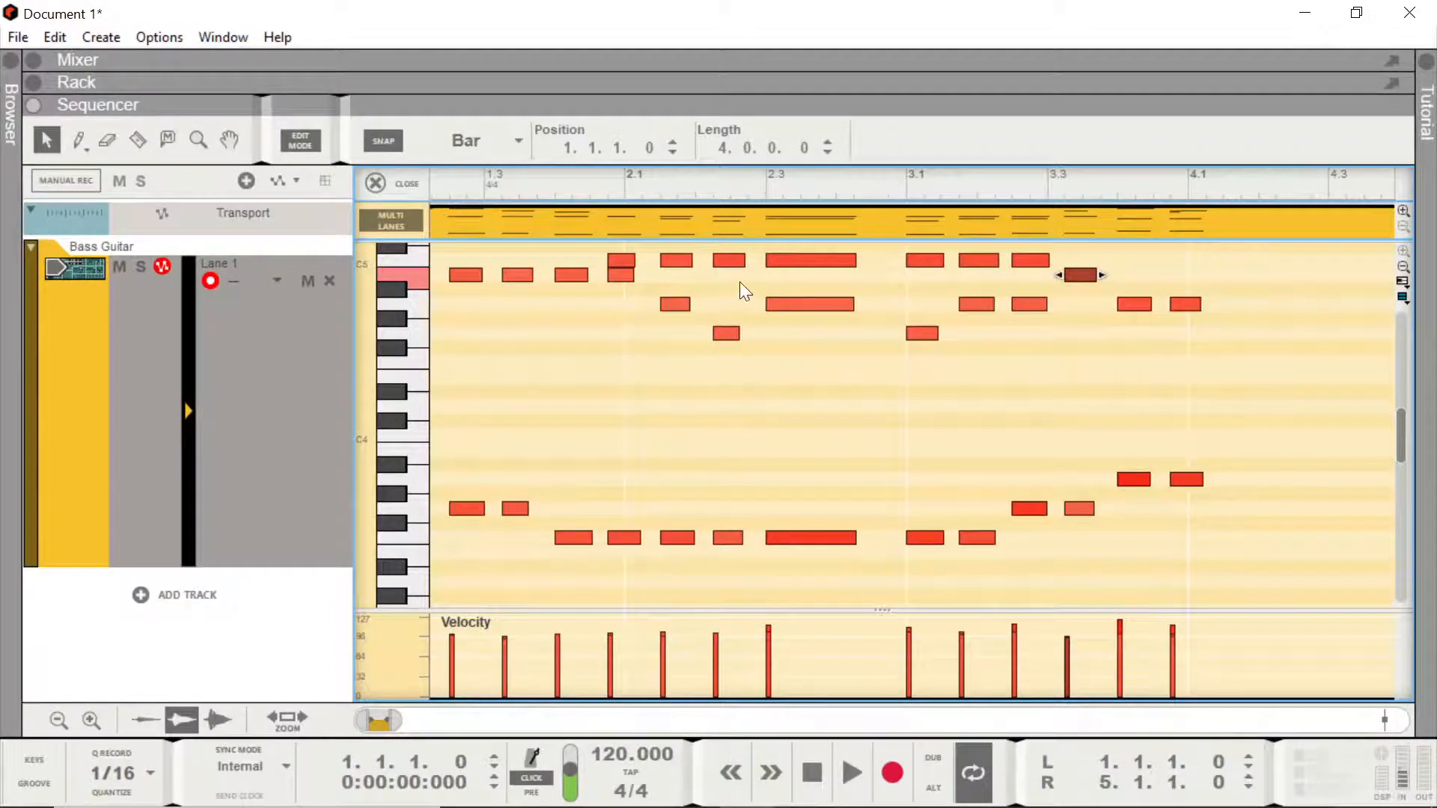
# - Move the clip to start at bar 3 with its trimmed-off opening bar restored, making it five bars long
pyautogui.scroll(-4, 757, 271)
pyautogui.scroll(-2, 756, 270)
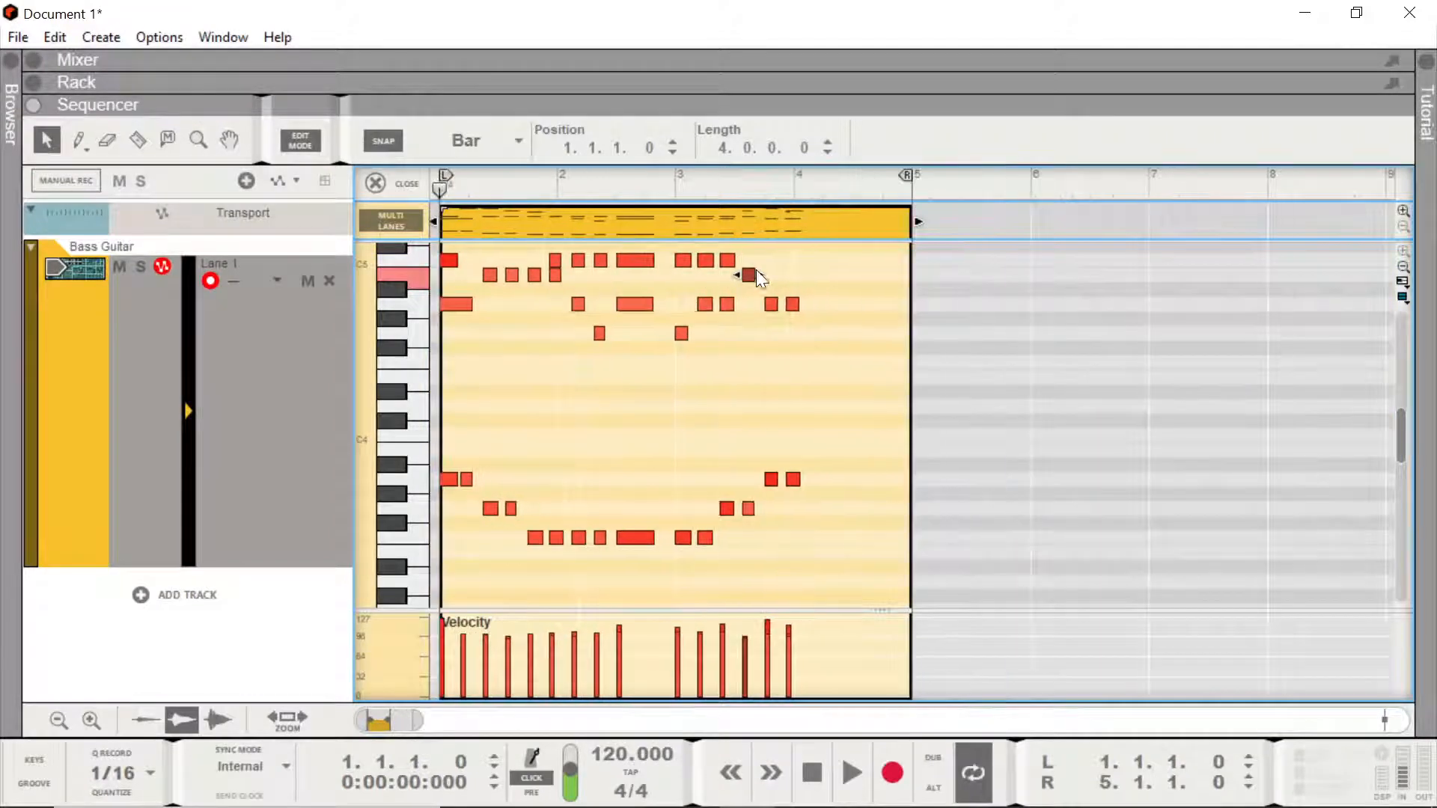
pyautogui.scroll(2, 755, 269)
pyautogui.scroll(-3, 754, 272)
pyautogui.scroll(-3, 499, 279)
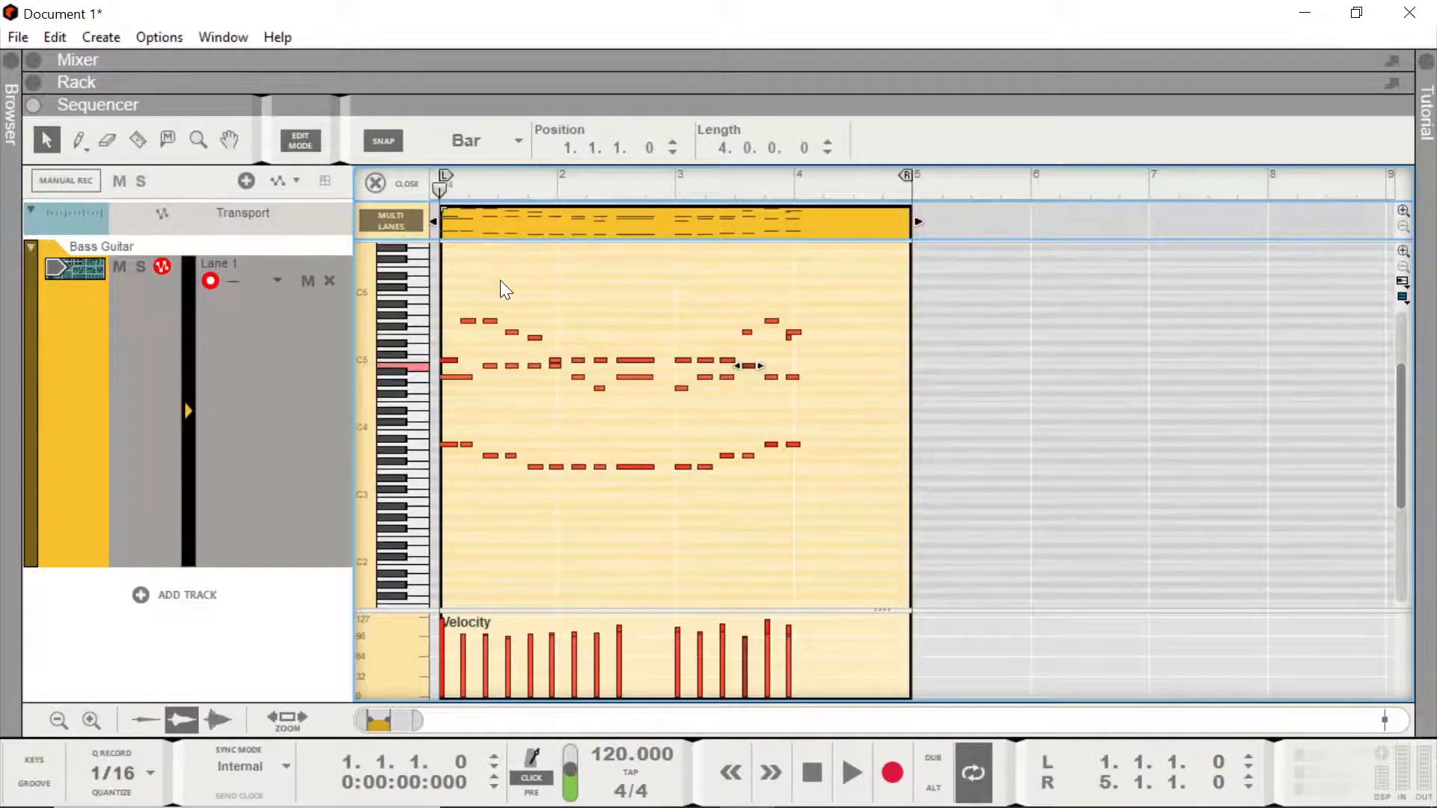
pyautogui.scroll(3, 500, 280)
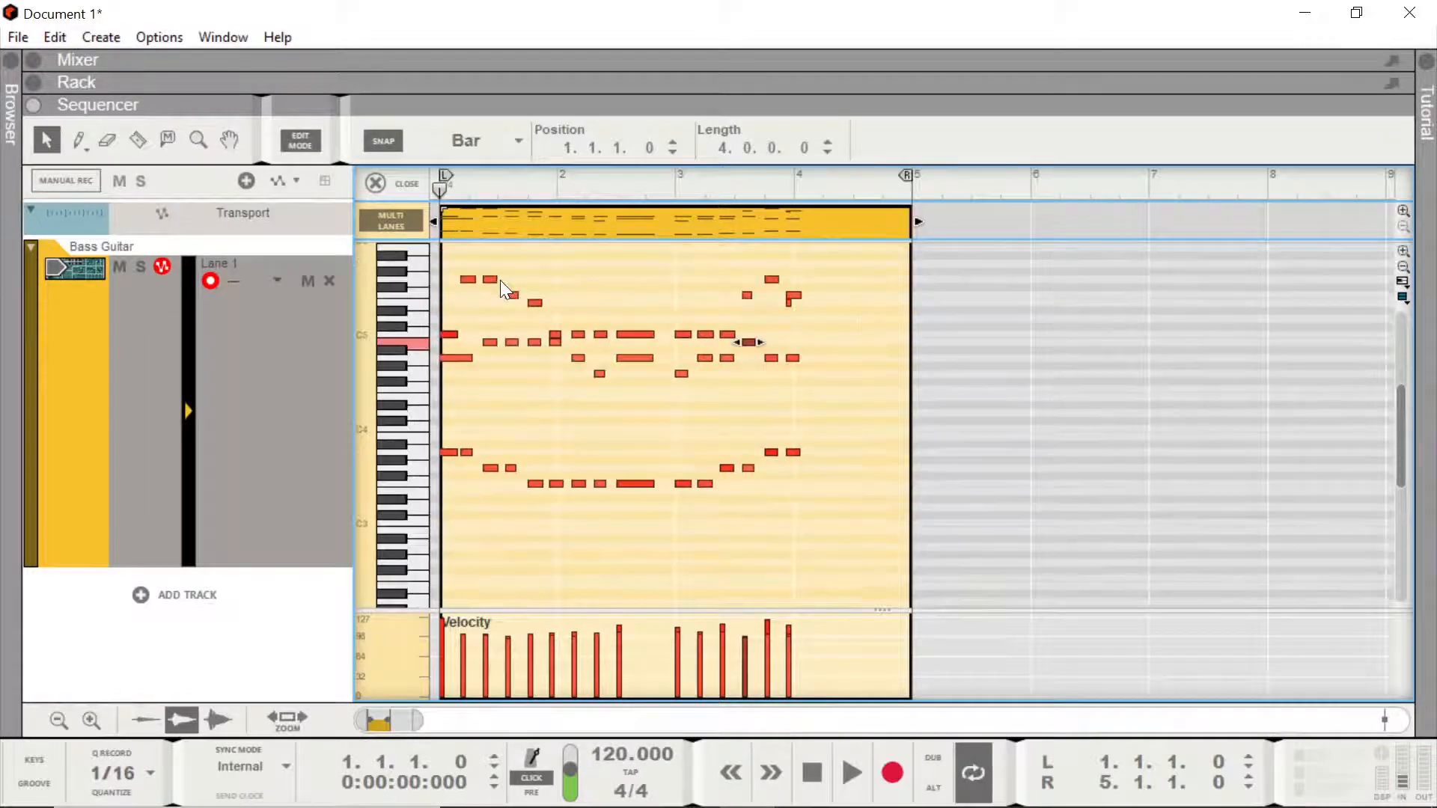
pyautogui.scroll(-3, 500, 280)
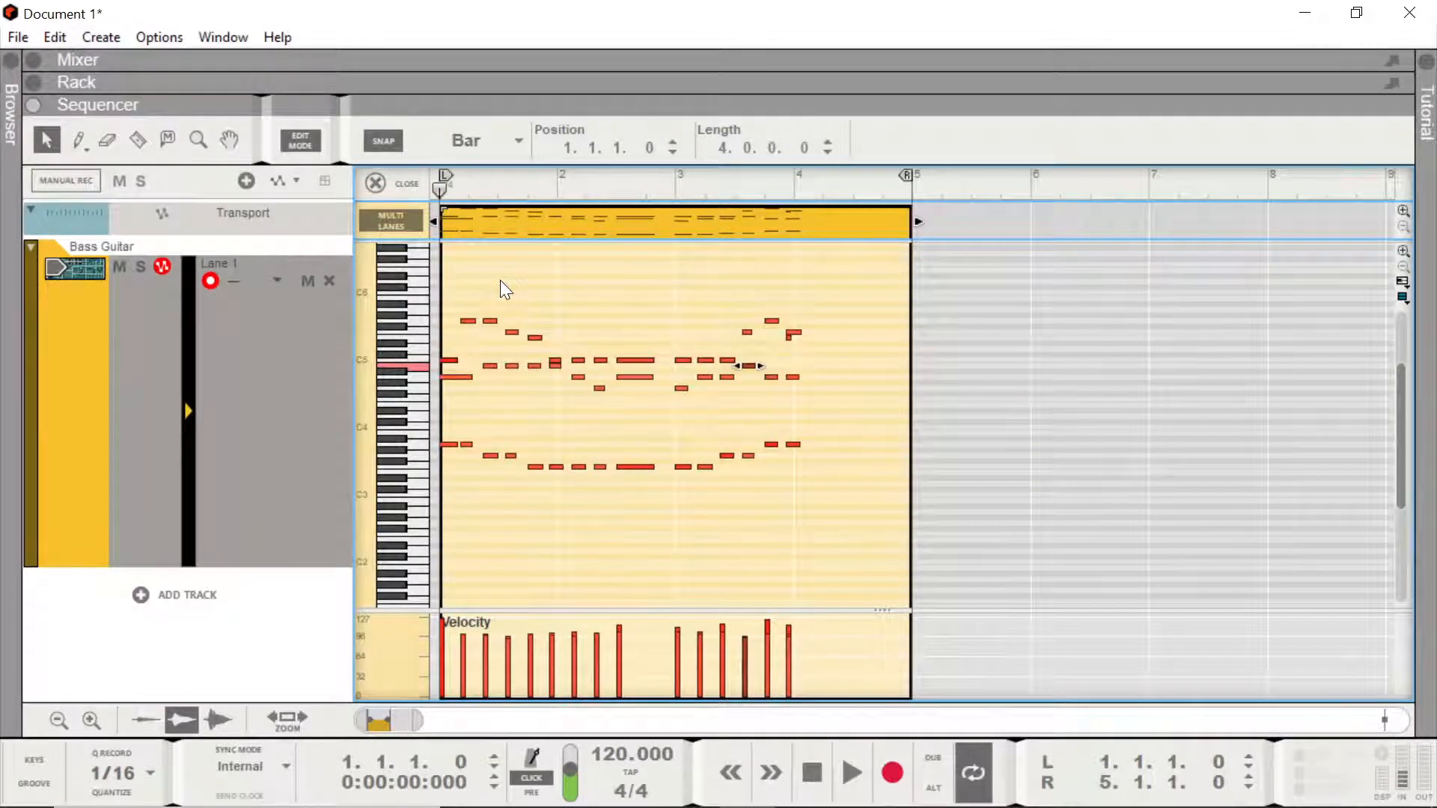
pyautogui.moveTo(583, 232); pyautogui.dragTo(777, 220)
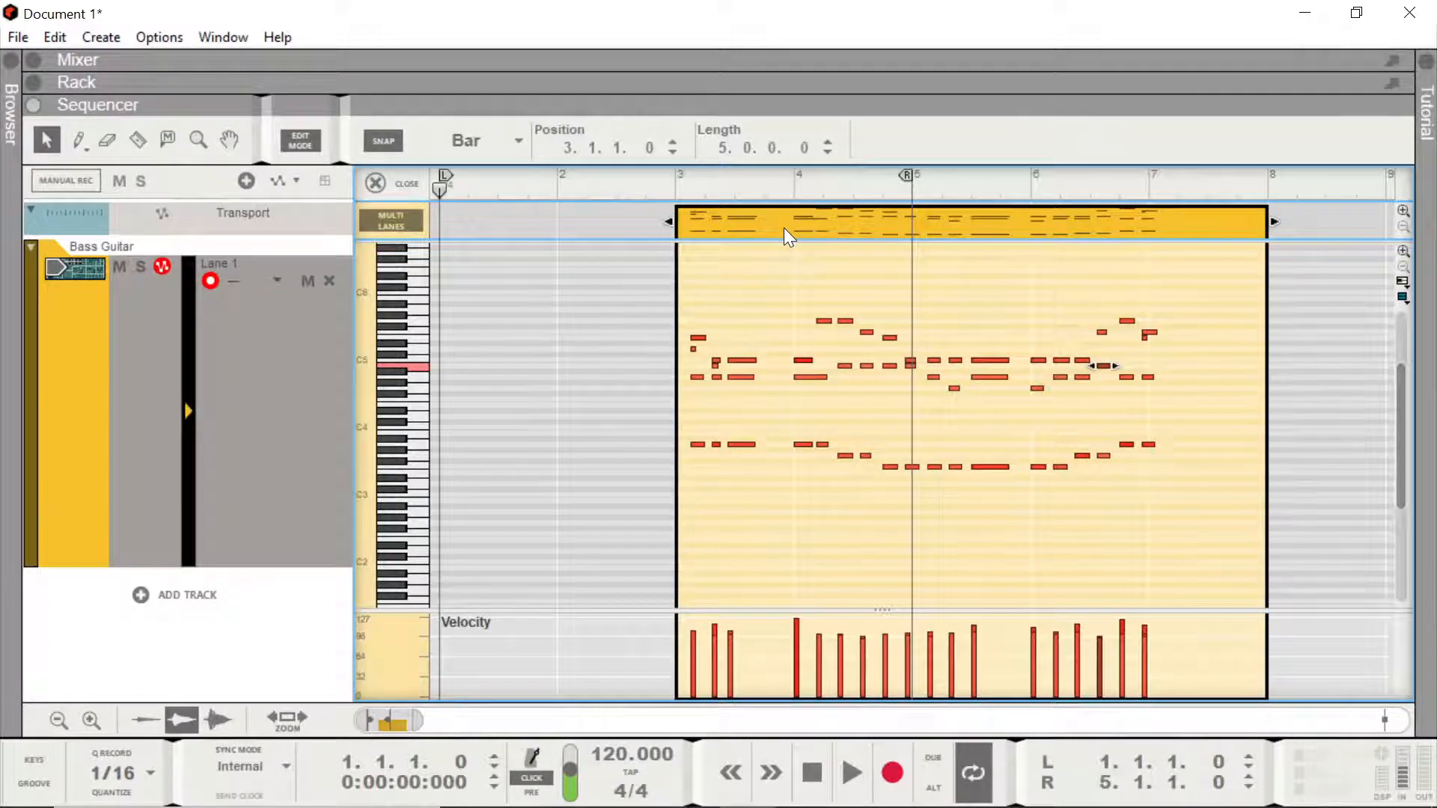
# - Split the clip at bar 4 with the Razor tool and return to the Selection tool
pyautogui.press('r')
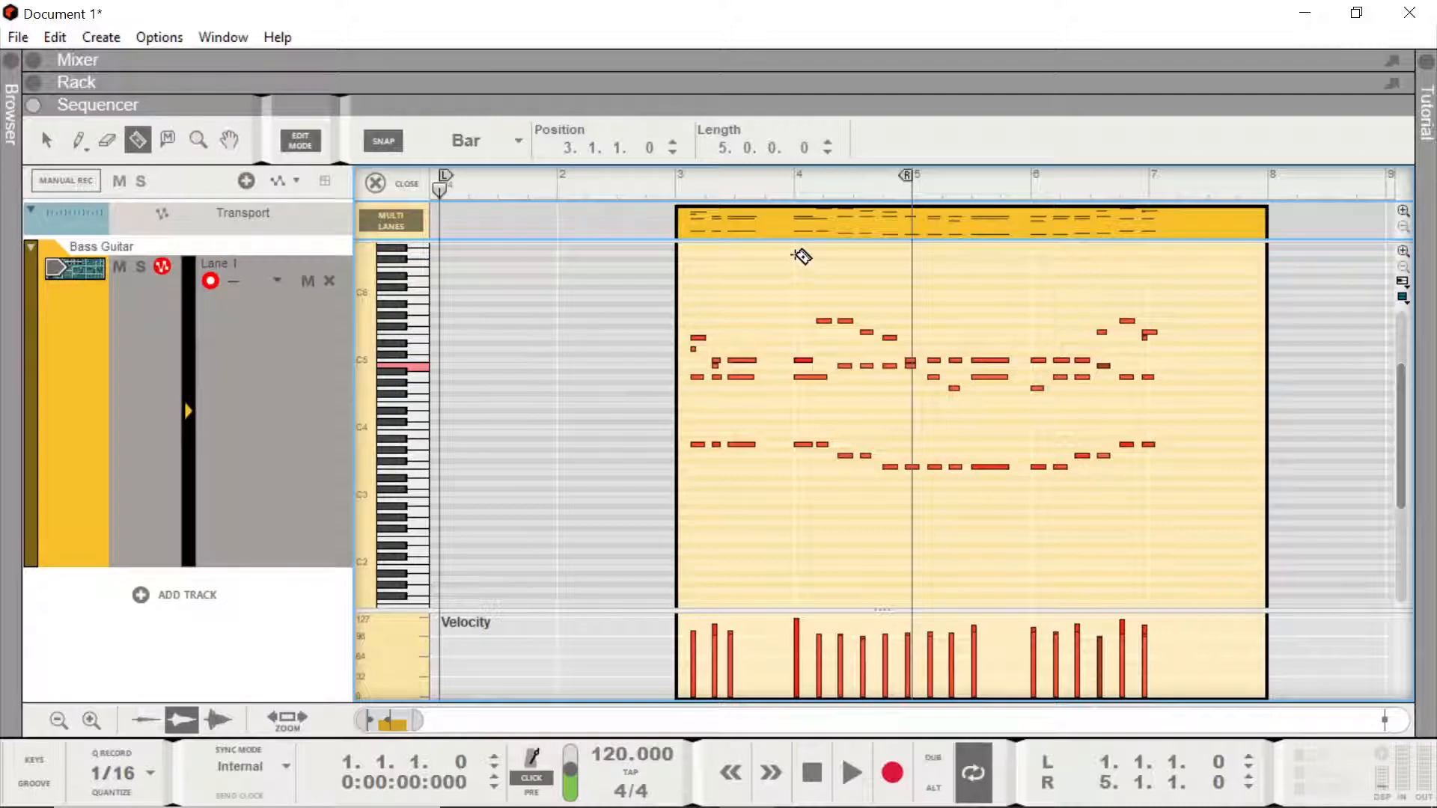
pyautogui.click(797, 221)
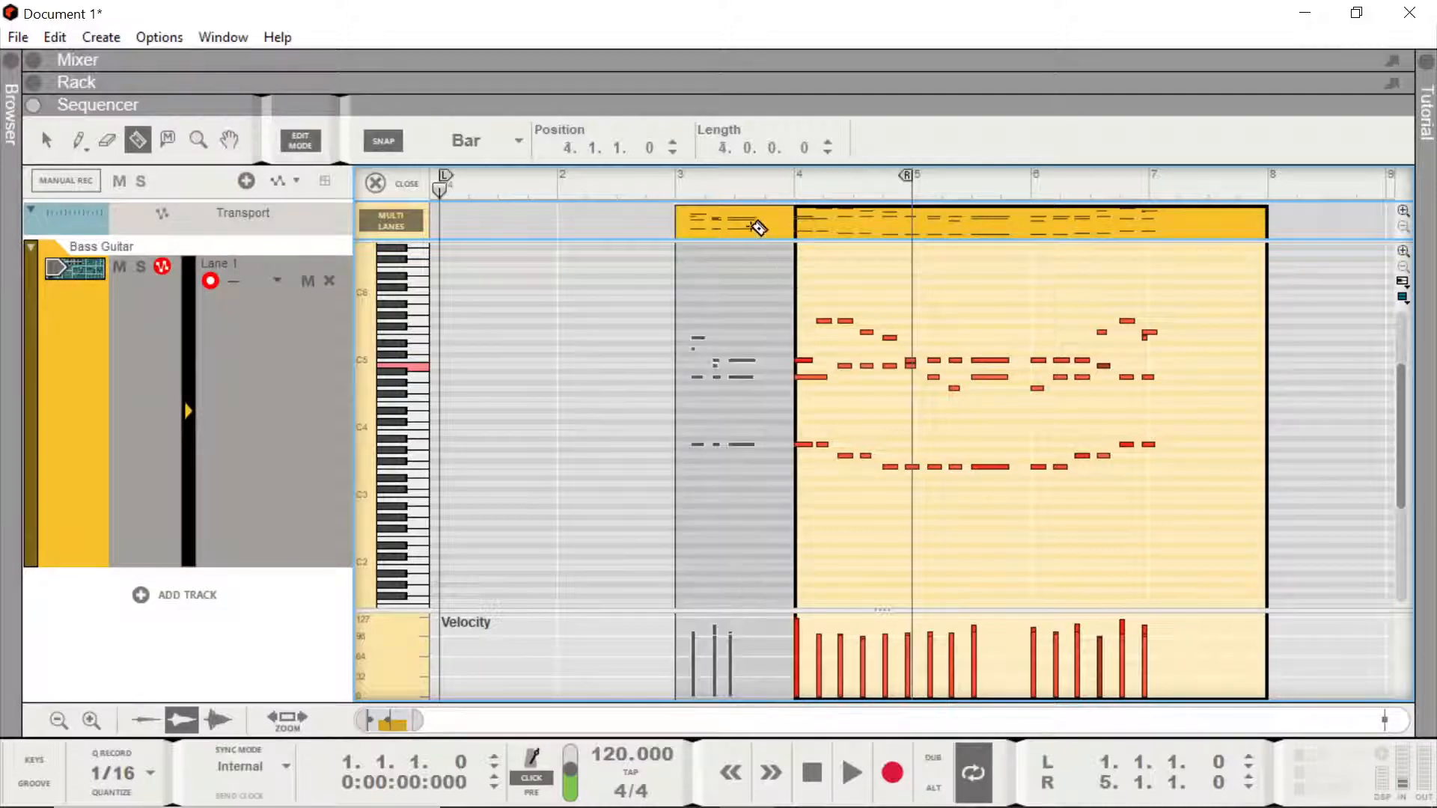
pyautogui.press('q')
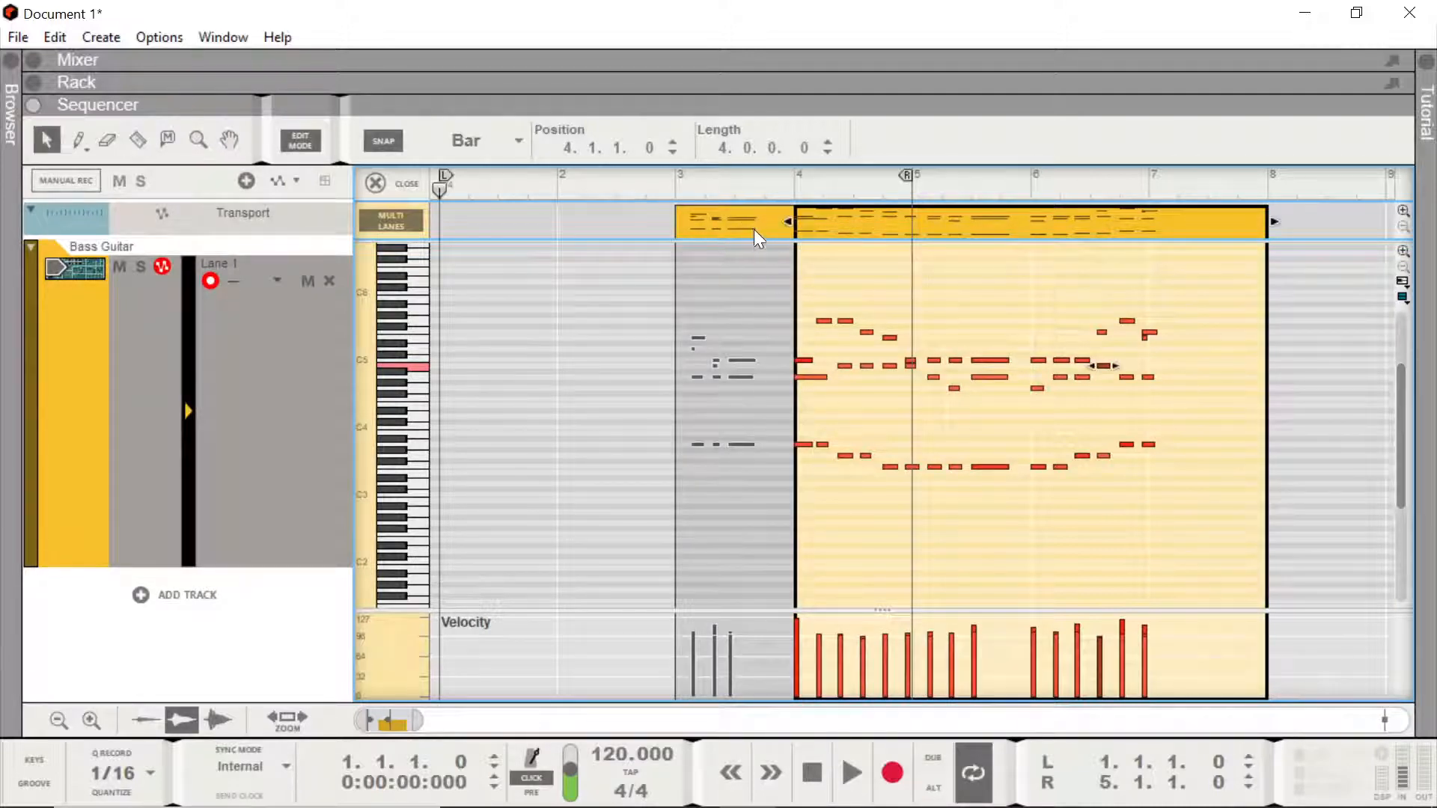
# - Move the split-off one-bar clip to start at bar 7, over the last bar of the four-bar clip
pyautogui.click(752, 228)
pyautogui.moveTo(706, 221); pyautogui.dragTo(1216, 257)
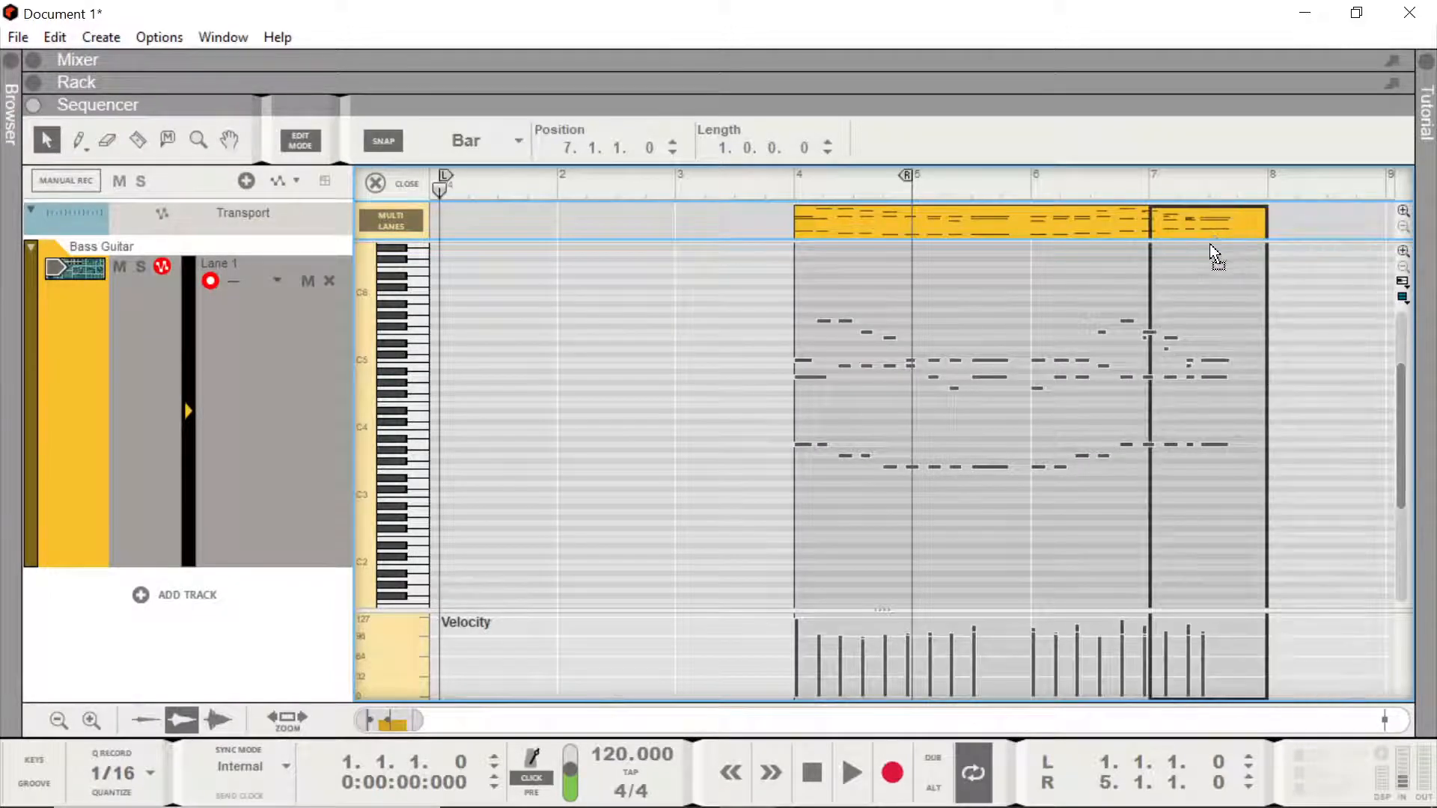
# - Turn off looping and play the clips from bar 4 to check how the moved ending fits
pyautogui.click(797, 191)
pyautogui.click(980, 772)
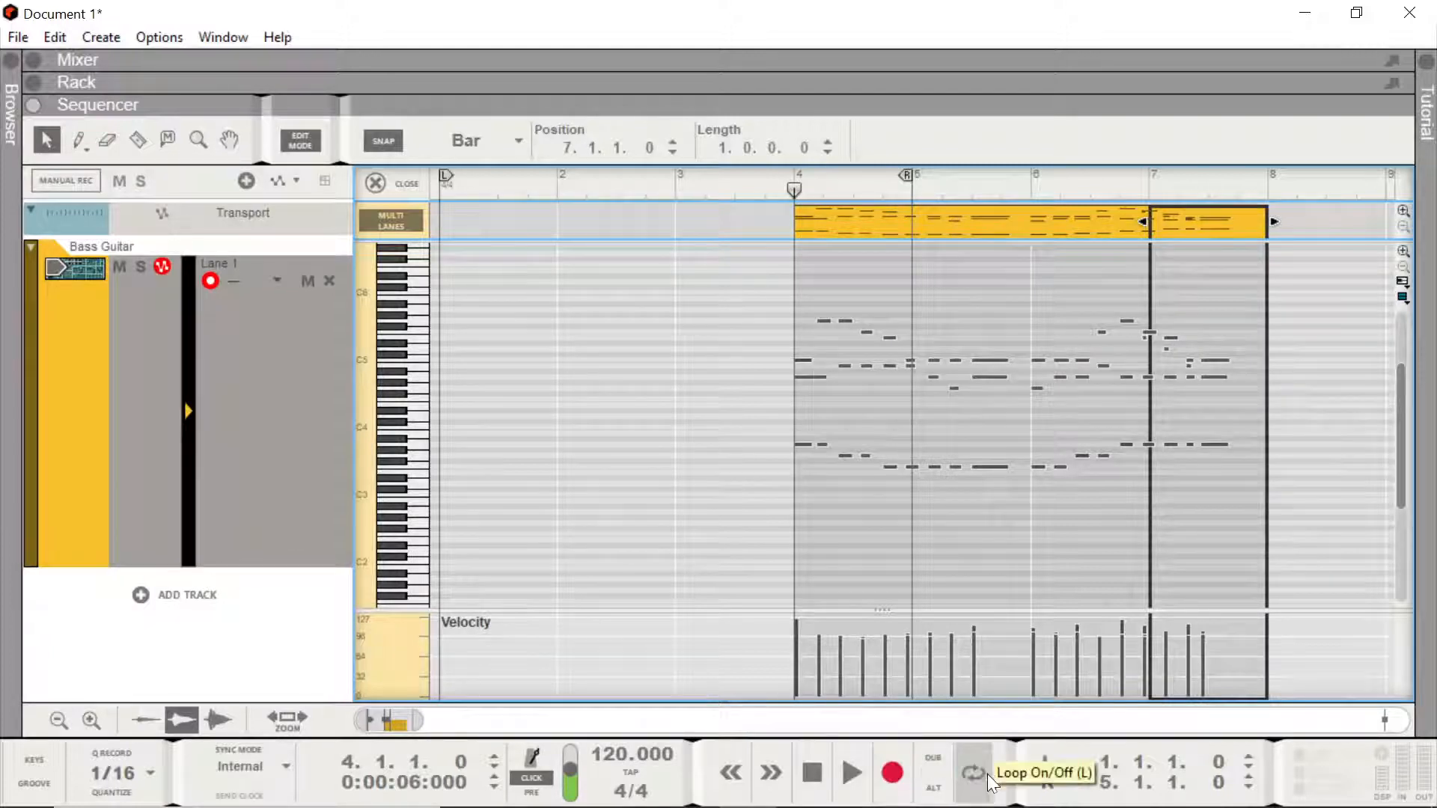
pyautogui.press('space')
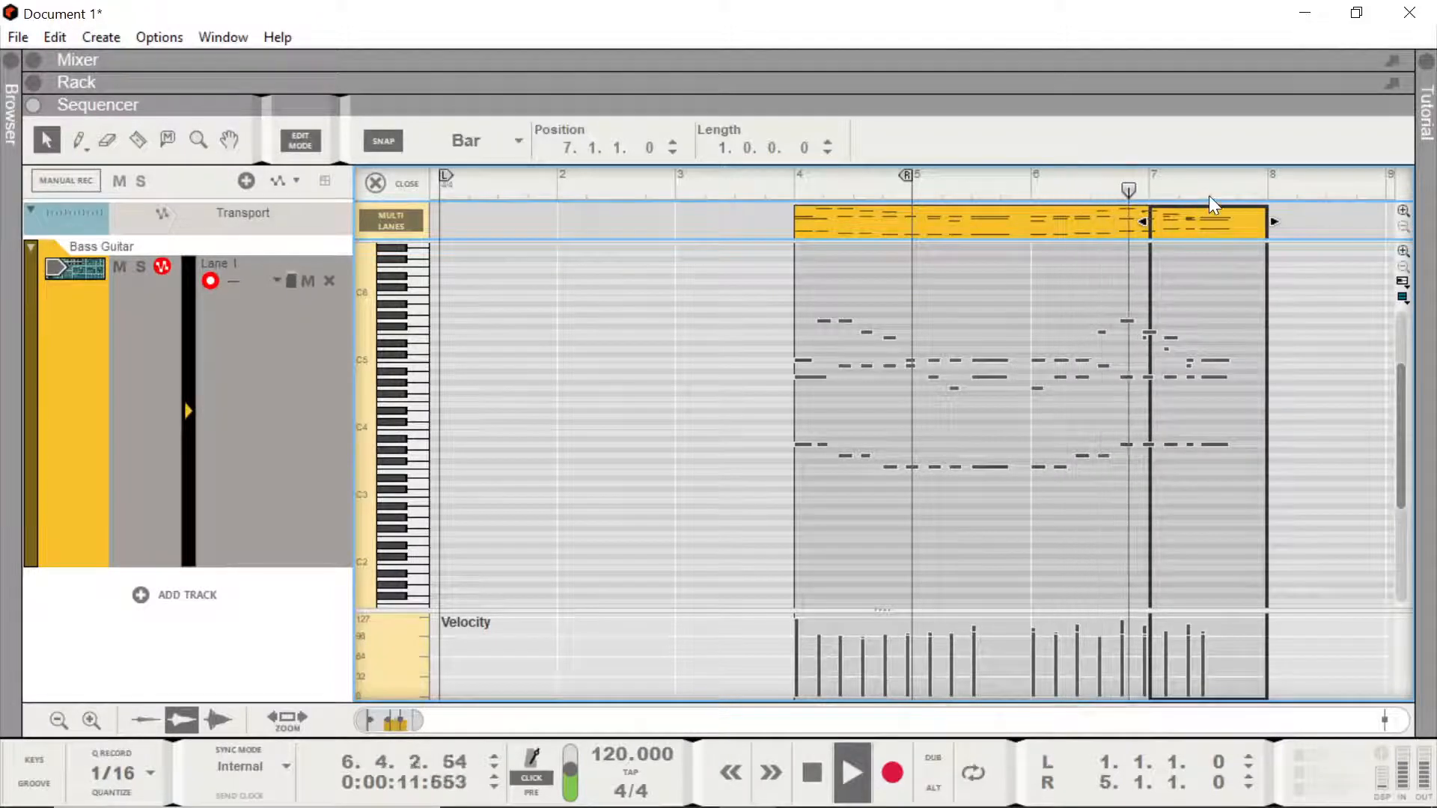
pyautogui.press('space')
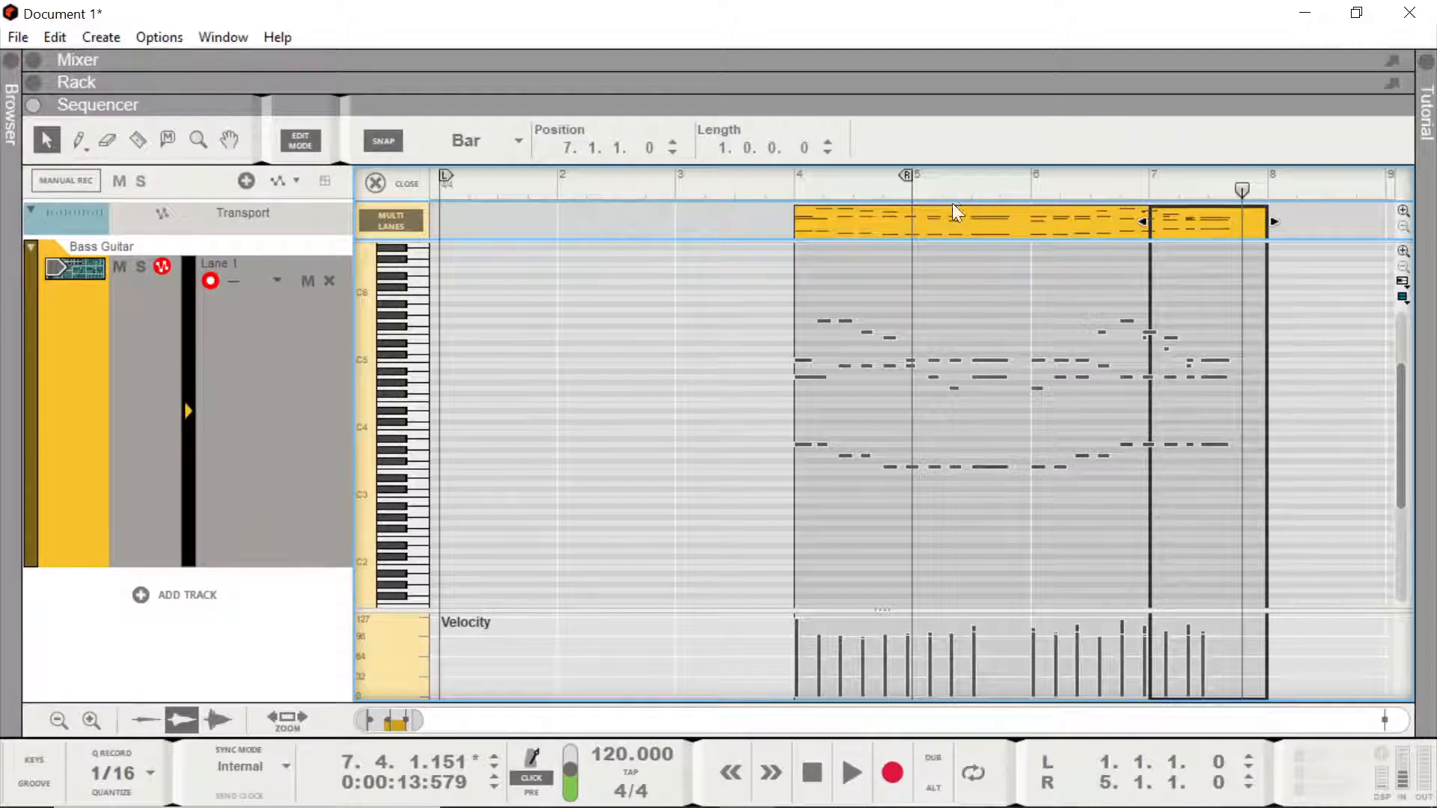
# - Move the long clip to bar 1 shortened to three bars, and place the one-bar clip directly behind it at bar 4
pyautogui.moveTo(855, 217); pyautogui.dragTo(582, 239)
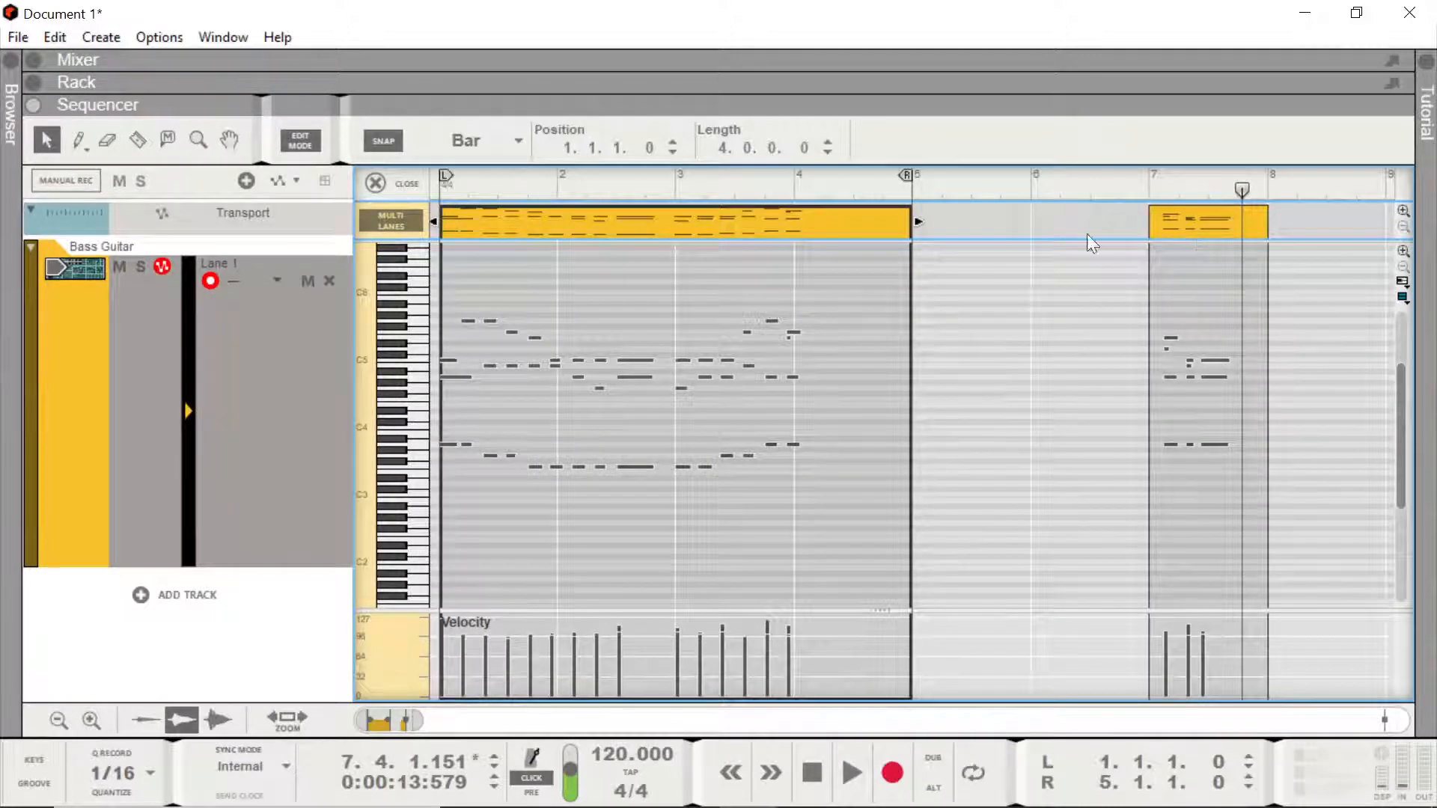
pyautogui.moveTo(799, 229); pyautogui.dragTo(794, 229)
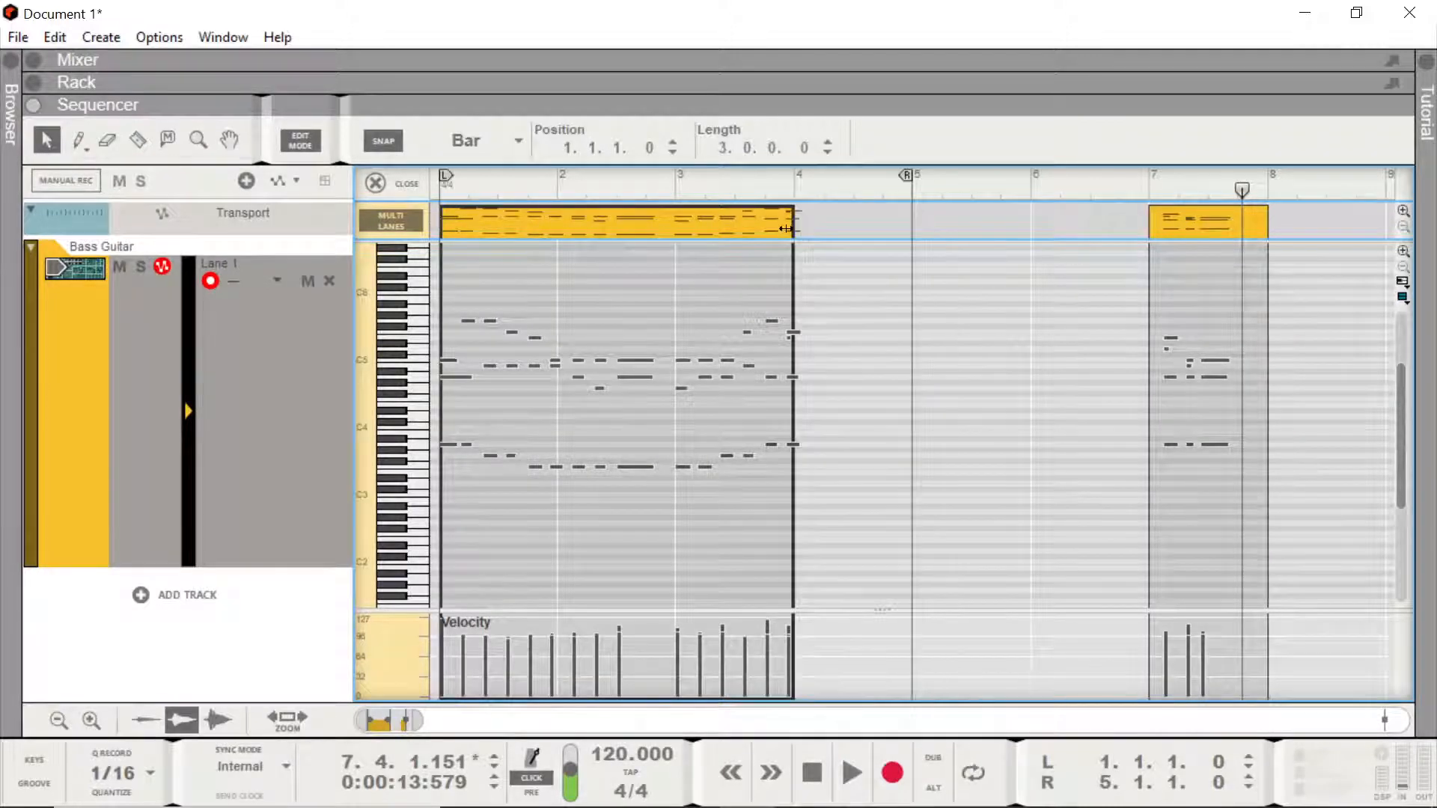
pyautogui.moveTo(1233, 222); pyautogui.dragTo(855, 232)
pyautogui.click(749, 183)
# - Select the three-bar and the one-bar clip and join them into a single clip
pyautogui.moveTo(956, 219); pyautogui.dragTo(876, 220)
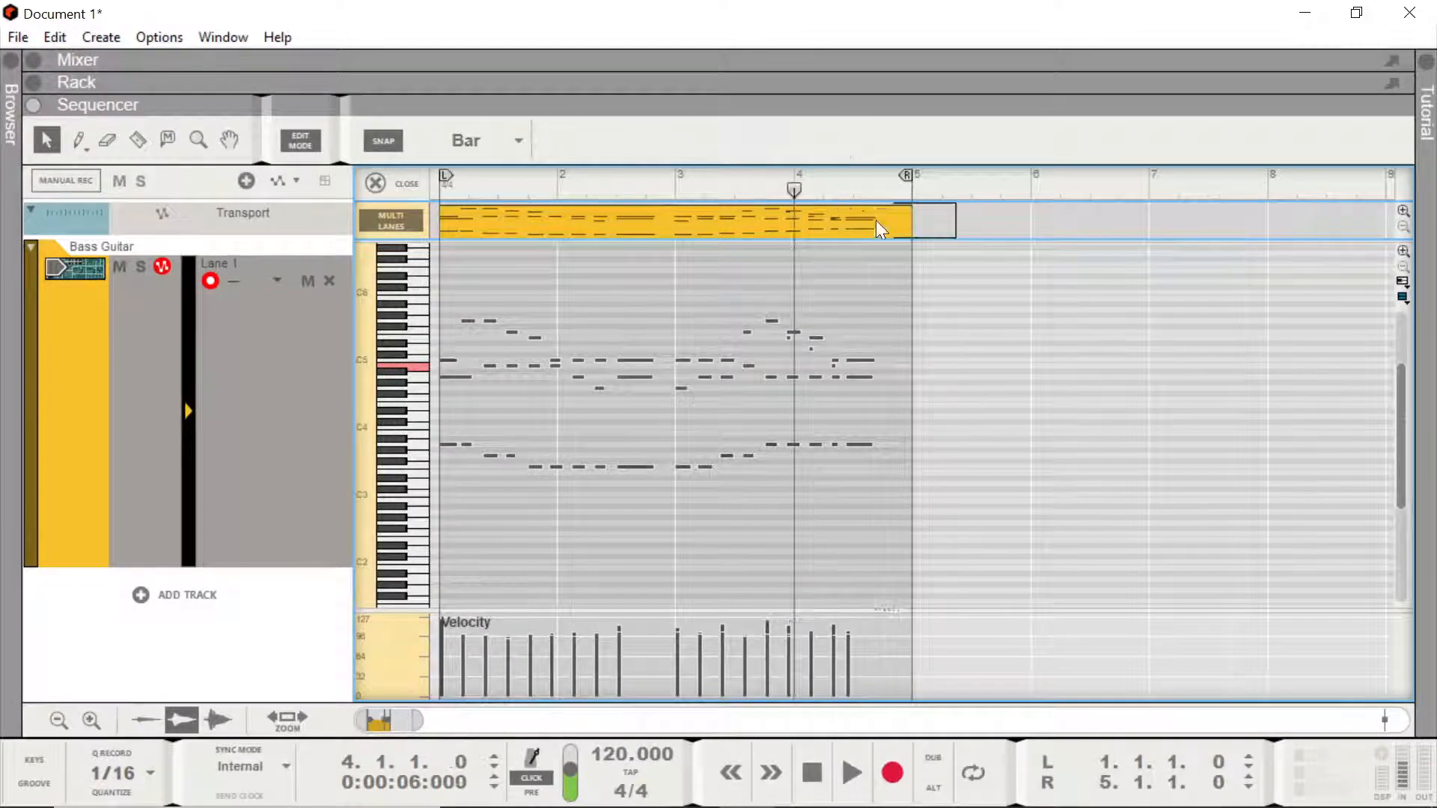
pyautogui.moveTo(707, 219); pyautogui.dragTo(708, 220)
pyautogui.rightClick(708, 221)
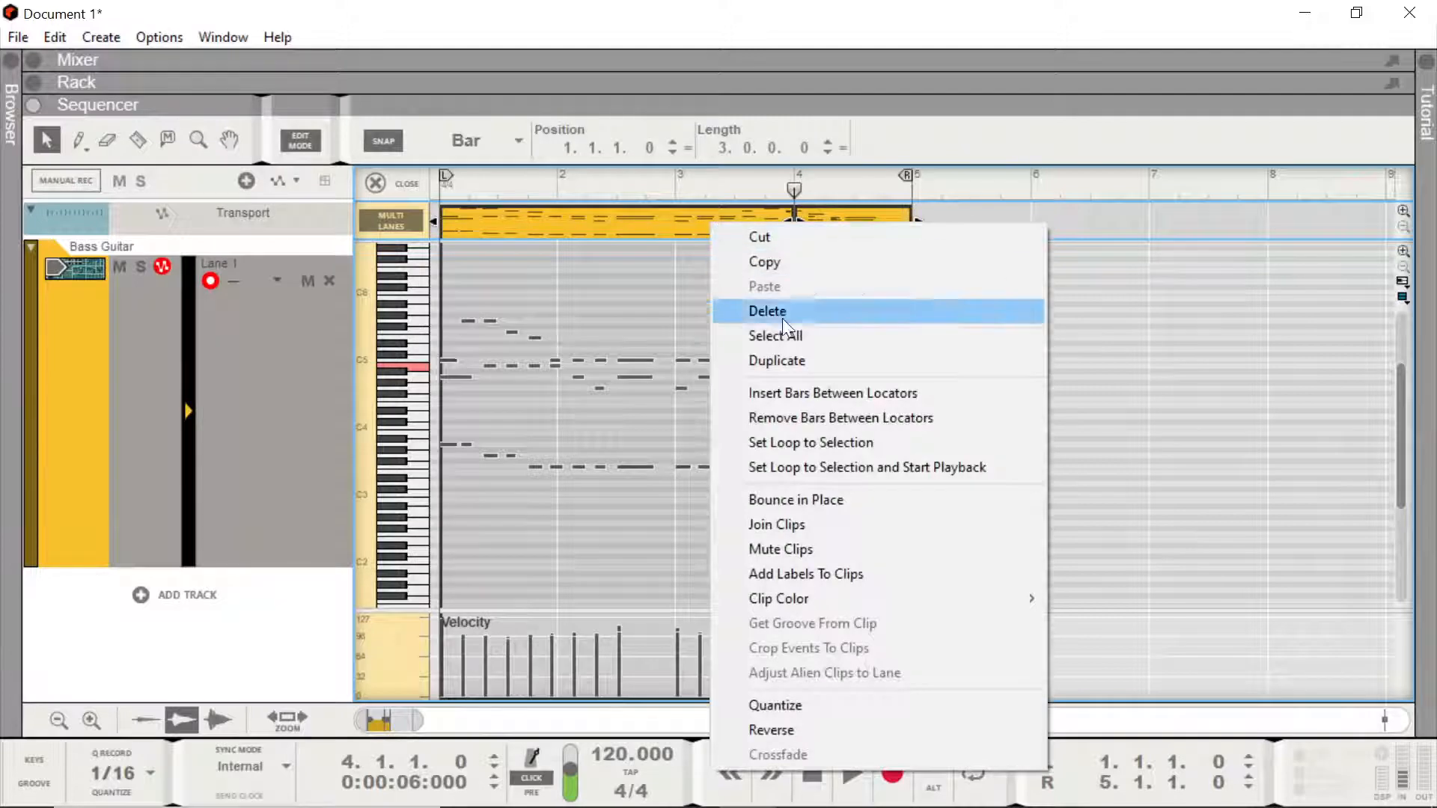
pyautogui.click(814, 522)
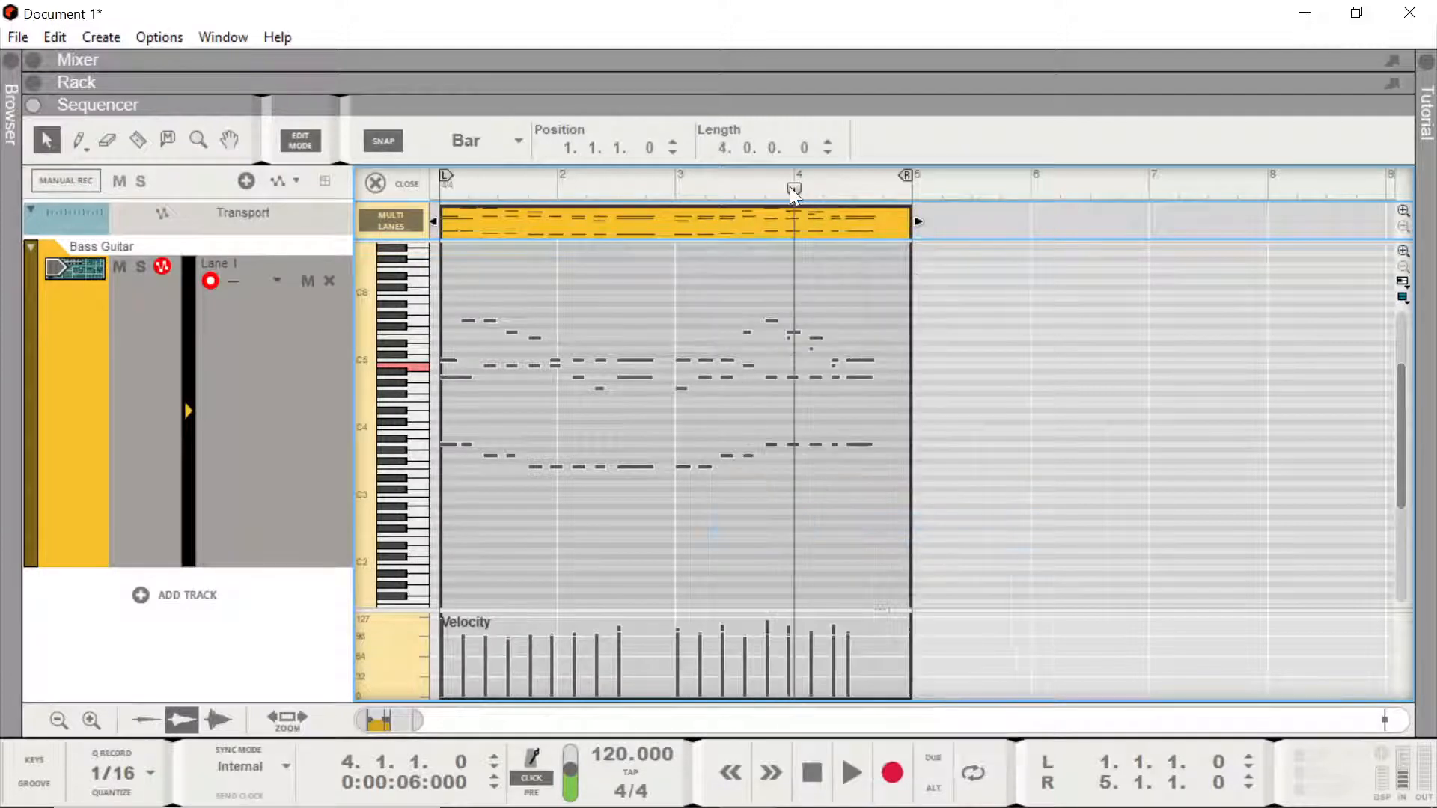
# - Play the joined clip from bar 3 to check its ending, opening its notes for editing
pyautogui.click(683, 190)
pyautogui.press('space')
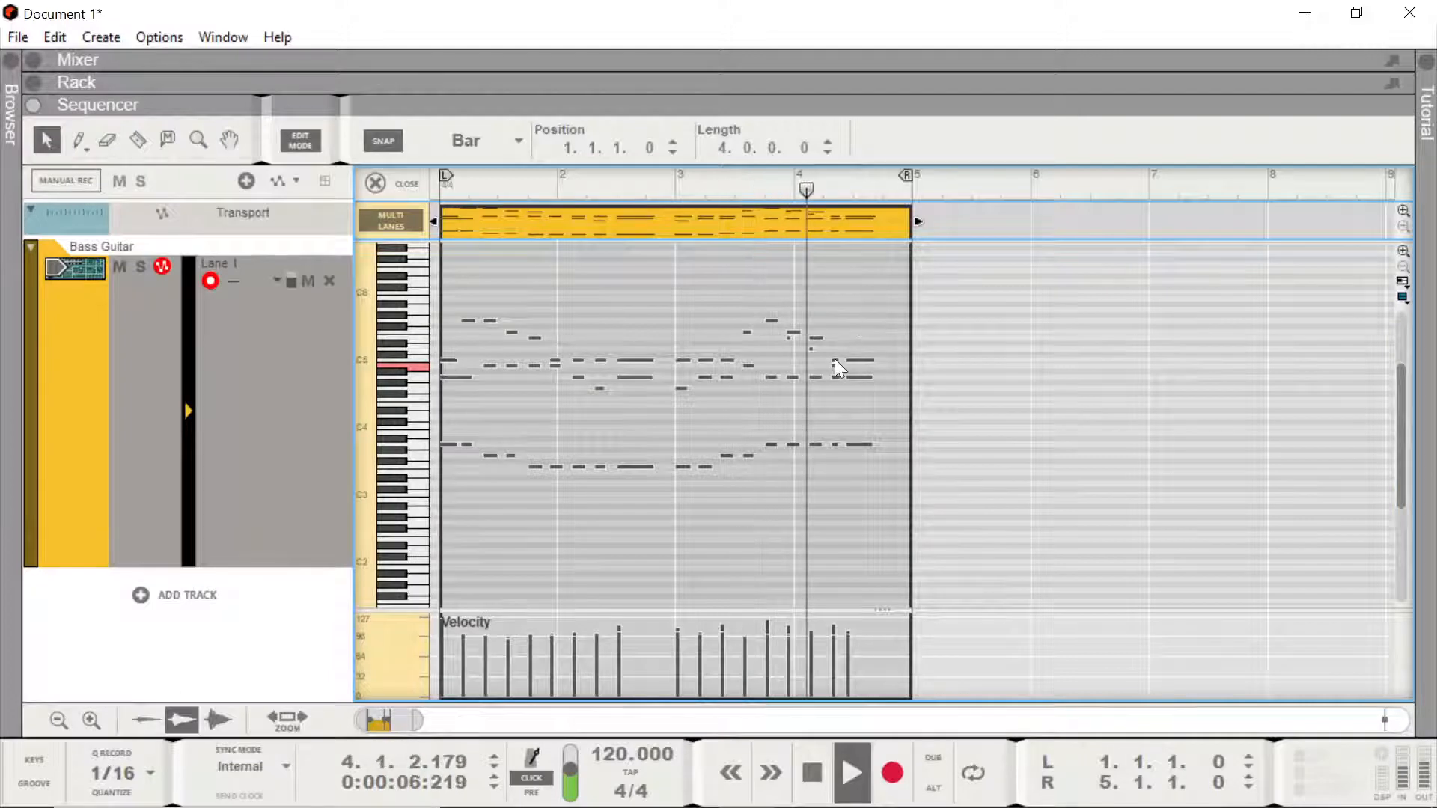
pyautogui.press('space')
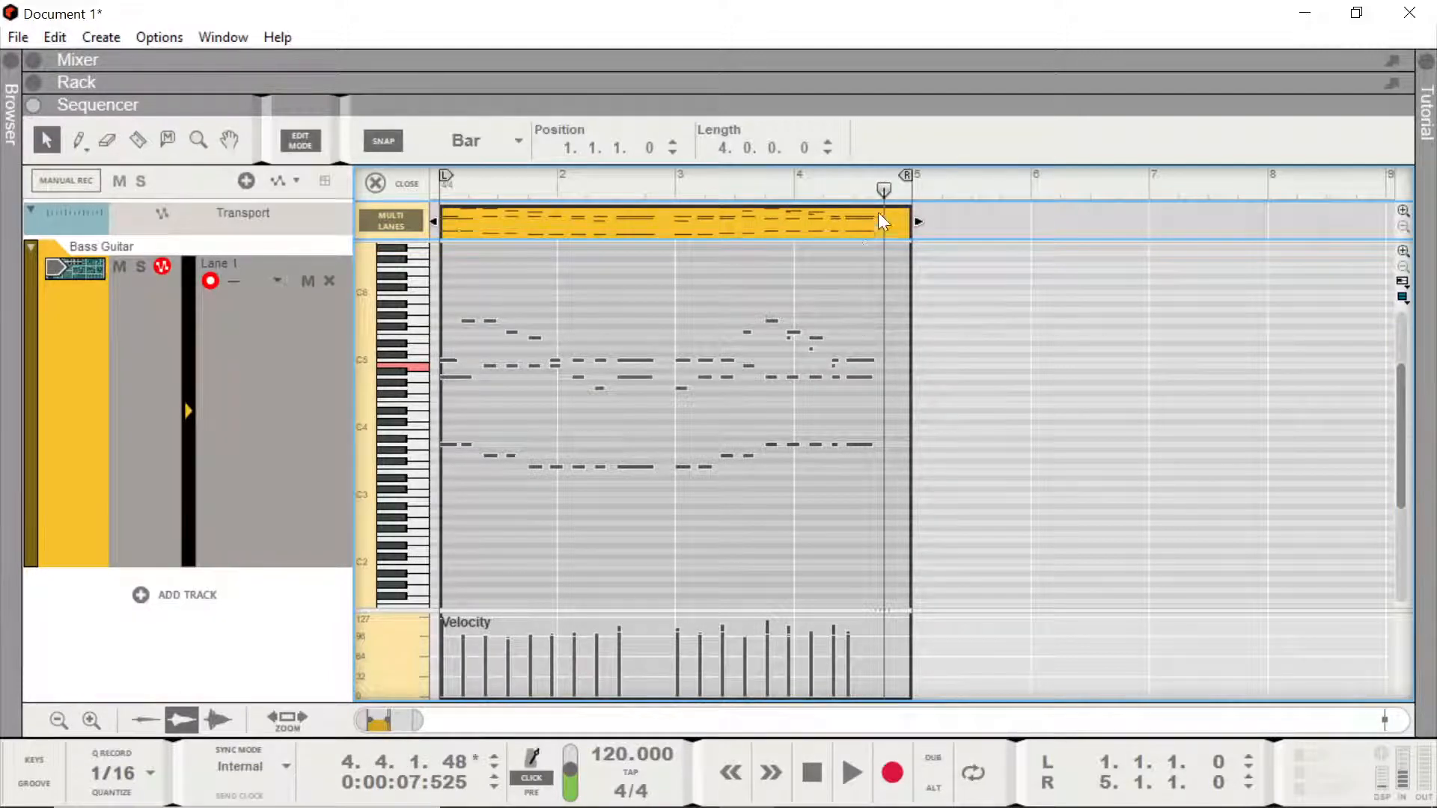
pyautogui.click(853, 226)
pyautogui.scroll(3, 825, 340)
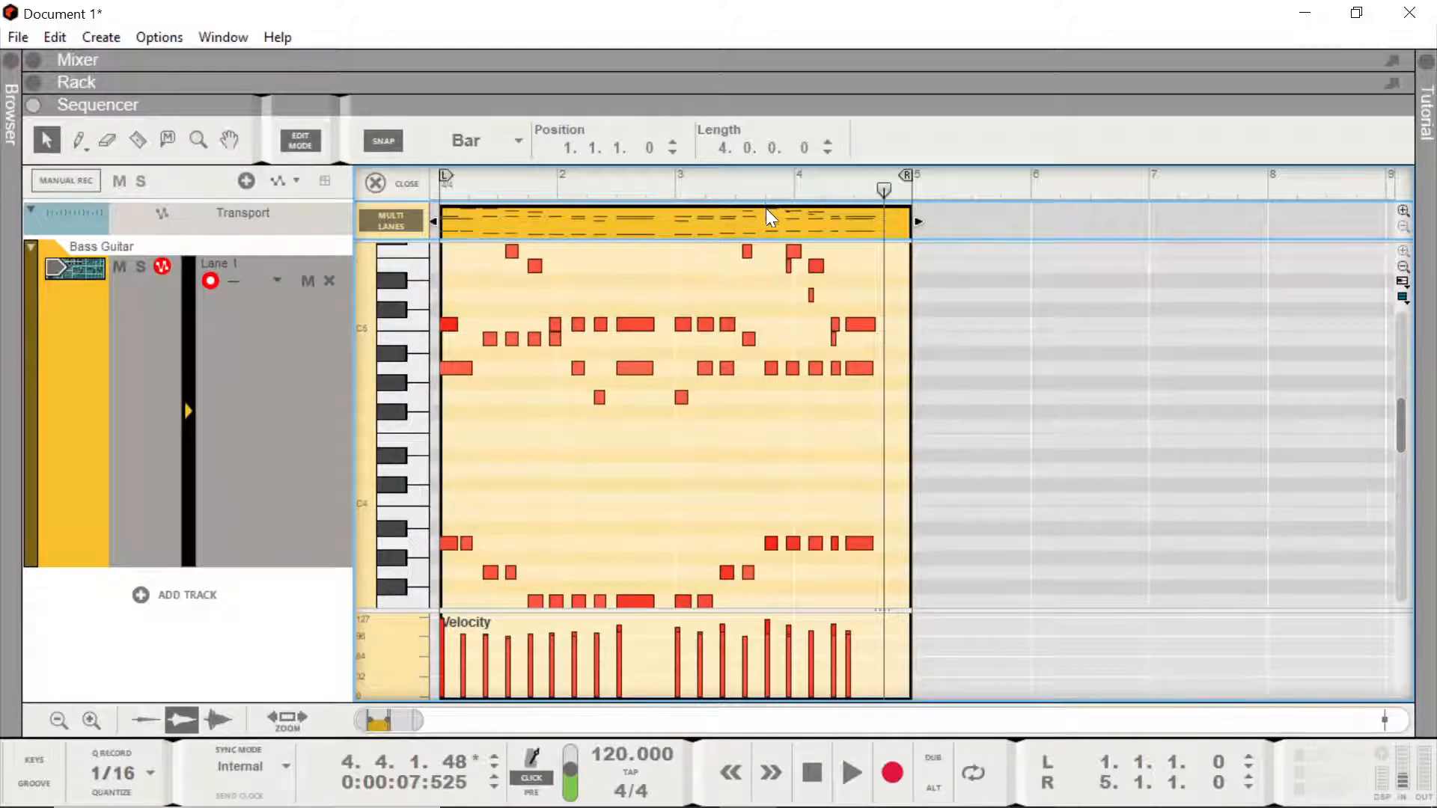
pyautogui.click(729, 181)
pyautogui.press('space')
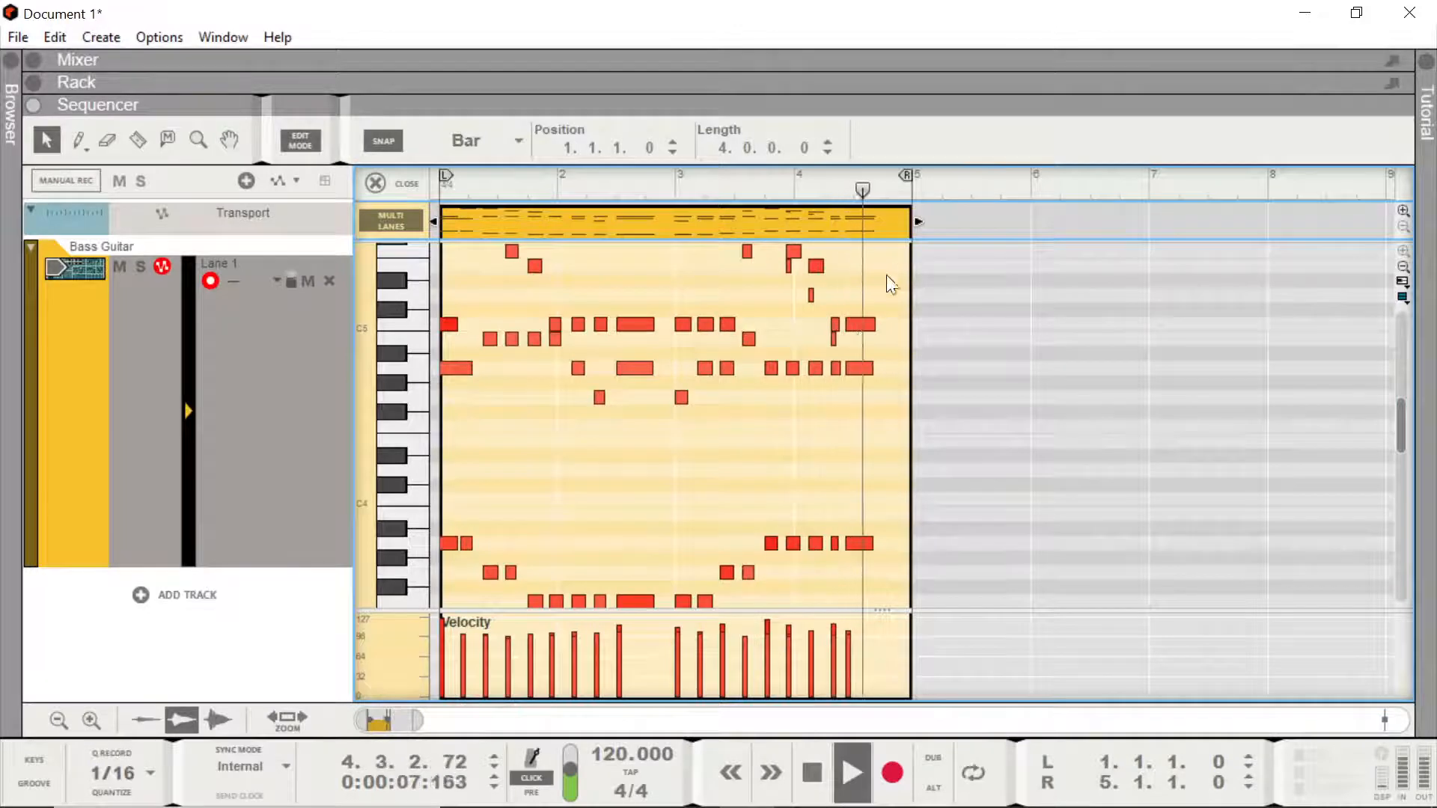
pyautogui.press('space')
# - Enlarge the clip overview and delete the short stray note under the top note of the chord just before 4.1
pyautogui.click(859, 325)
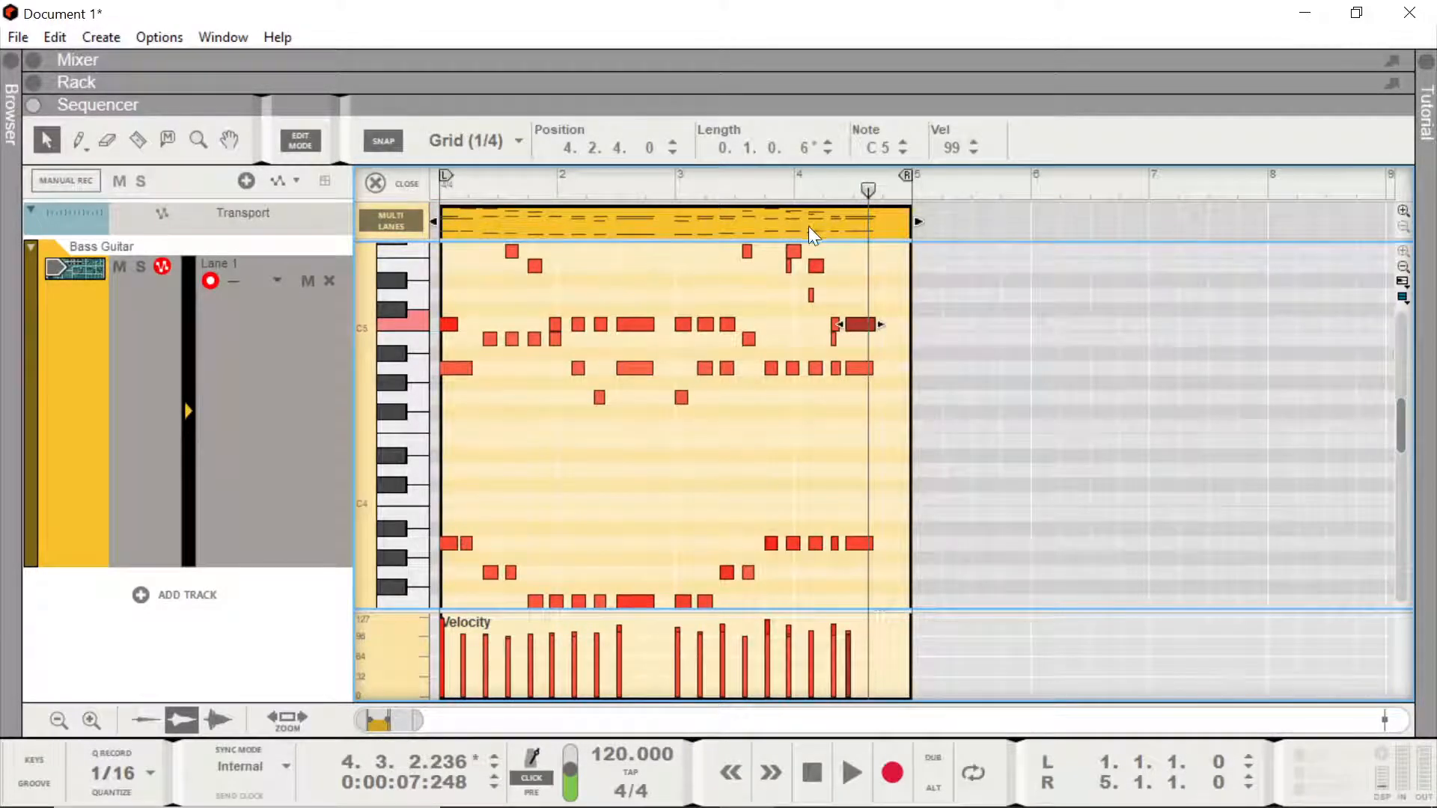
pyautogui.moveTo(808, 240); pyautogui.dragTo(808, 268)
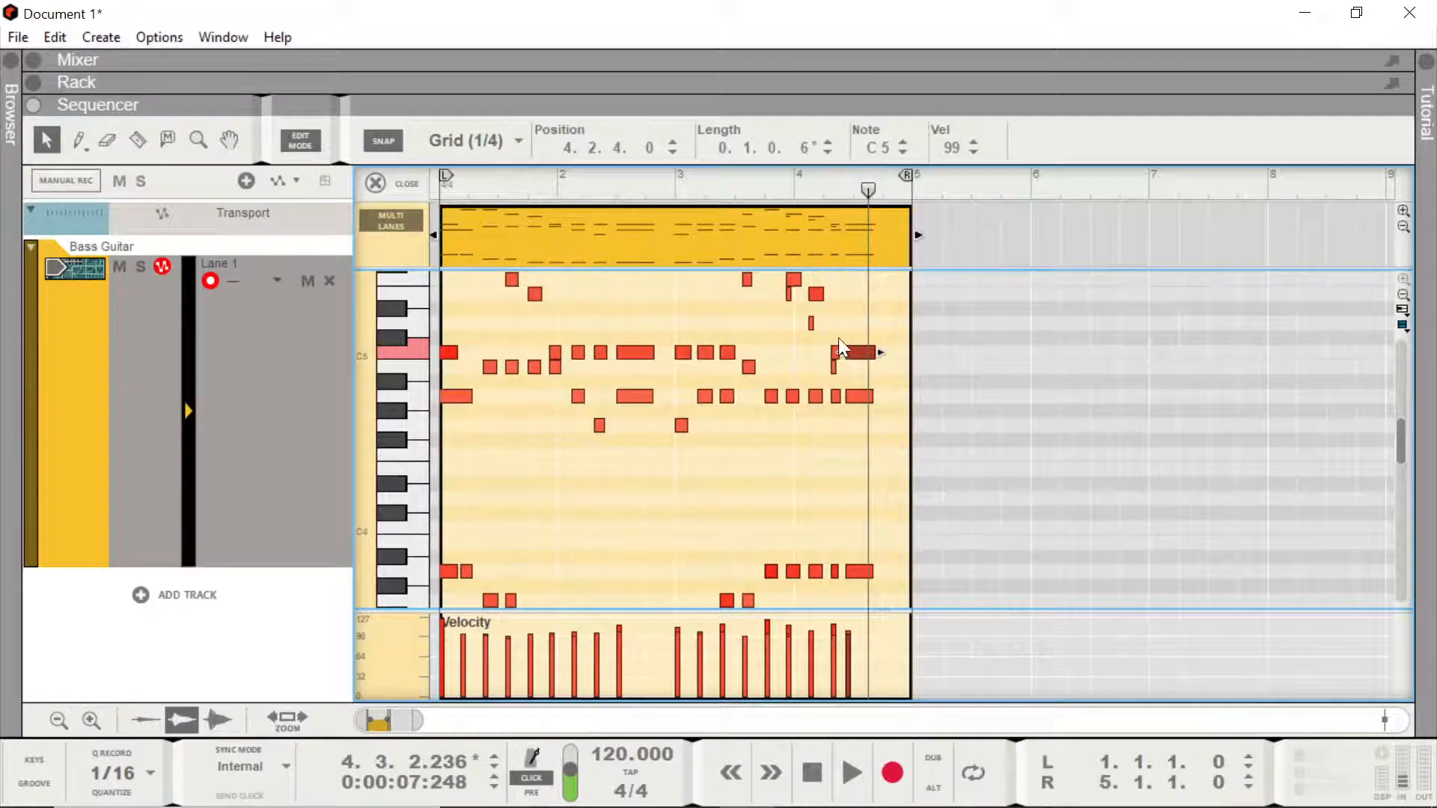
pyautogui.scroll(8, 838, 338)
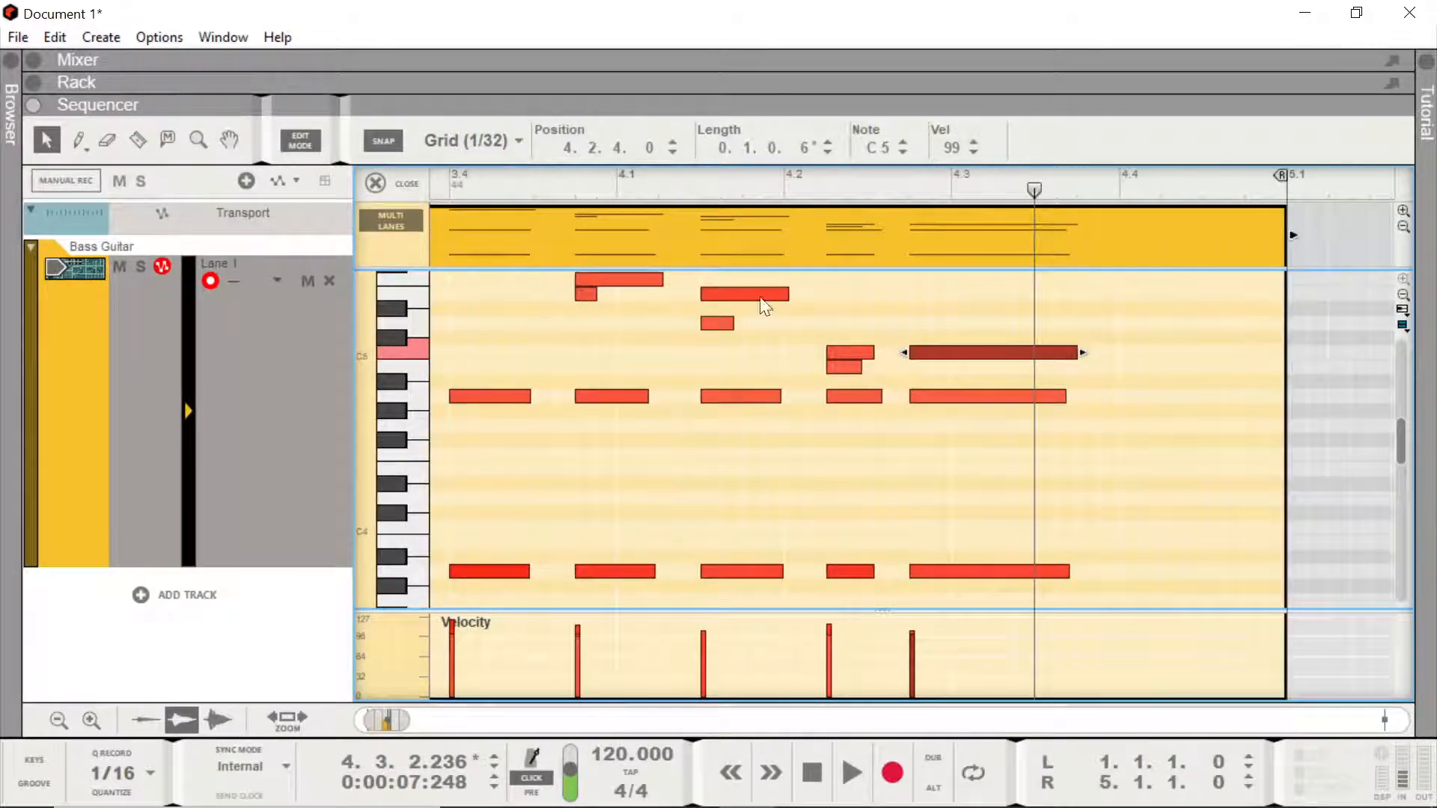
pyautogui.click(582, 293)
pyautogui.press('Delete')
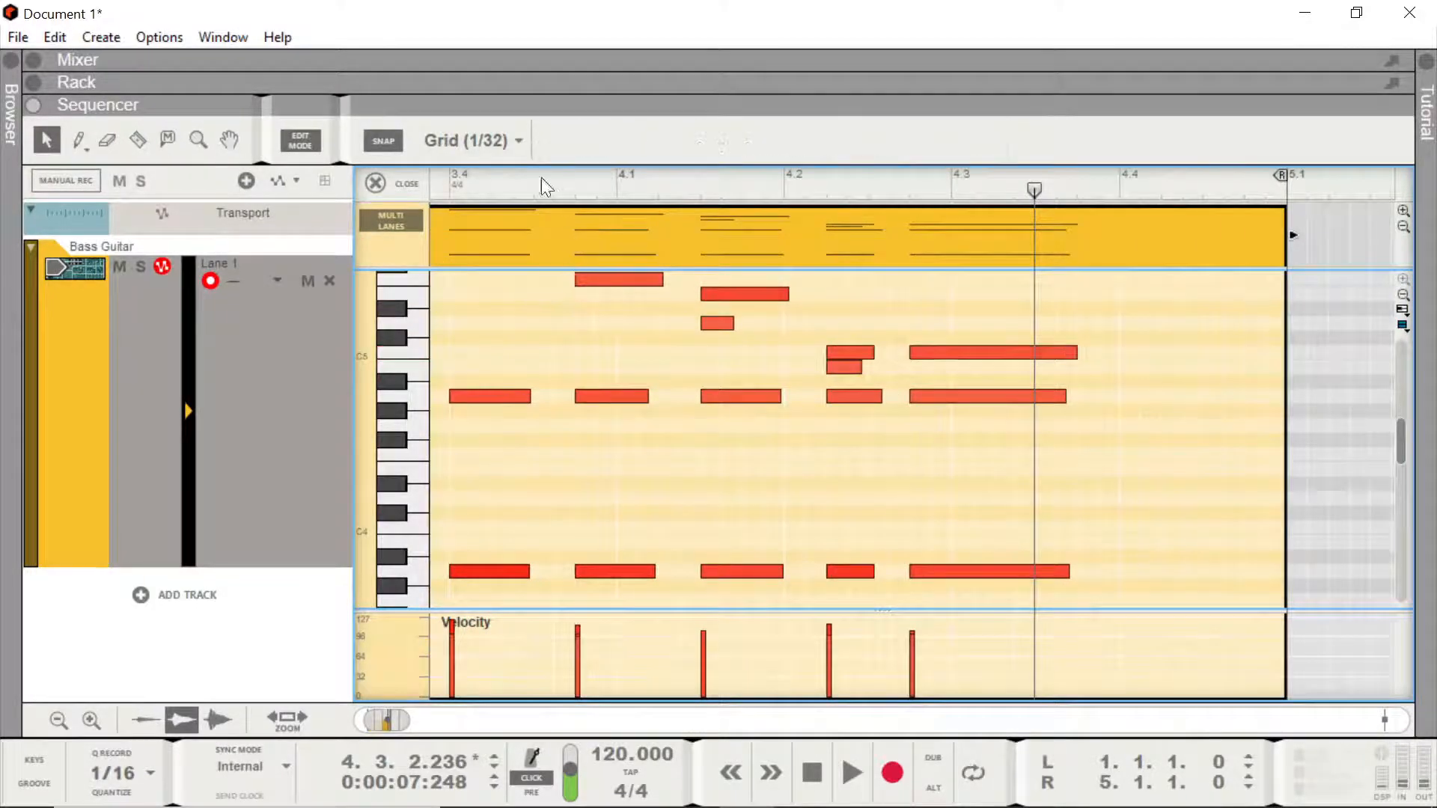
# - Play from 3.4 and delete the short stray notes in the next two chords, just before and just after 4.2
pyautogui.click(489, 185)
pyautogui.click(451, 189)
pyautogui.press('space')
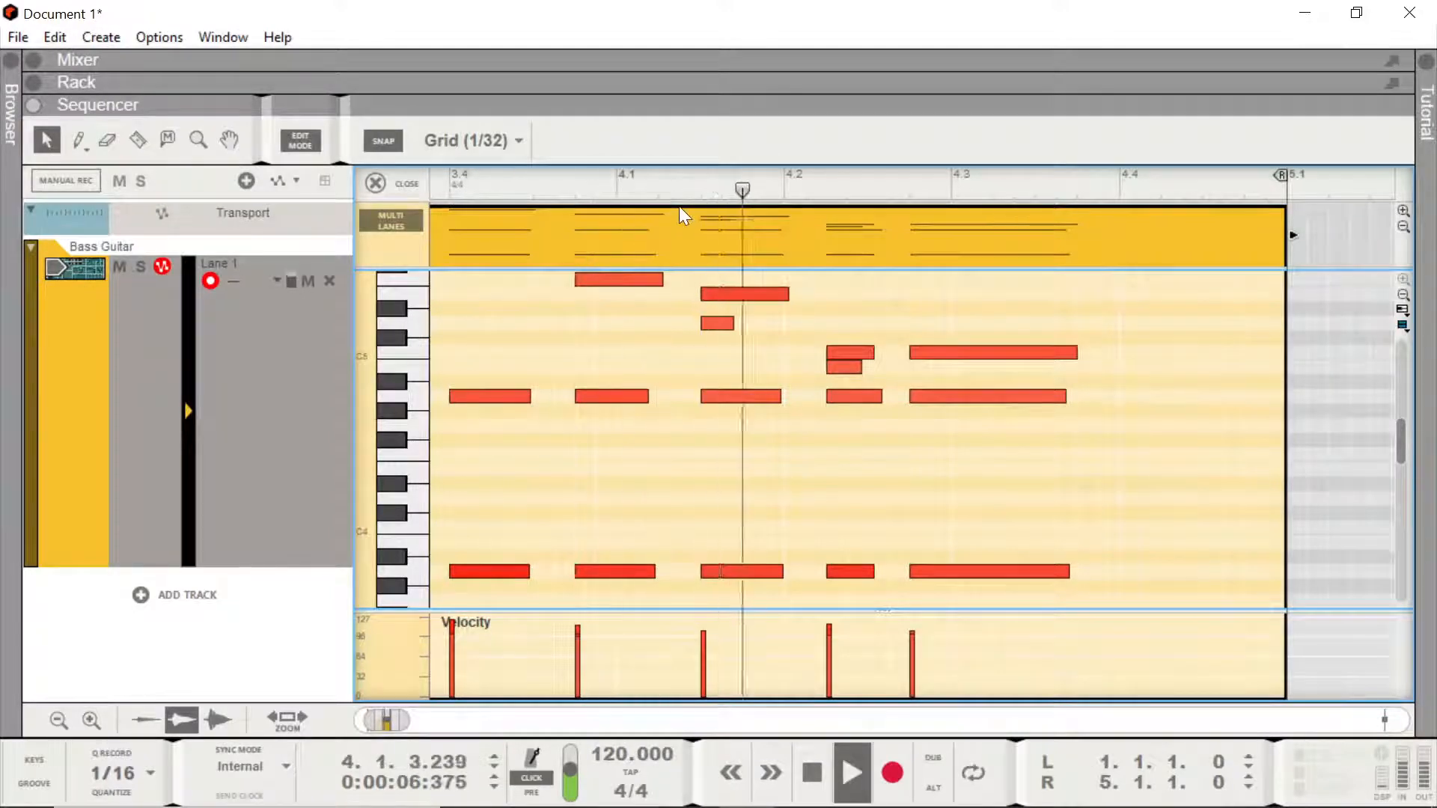
pyautogui.click(705, 323)
pyautogui.press('Delete')
pyautogui.click(452, 186)
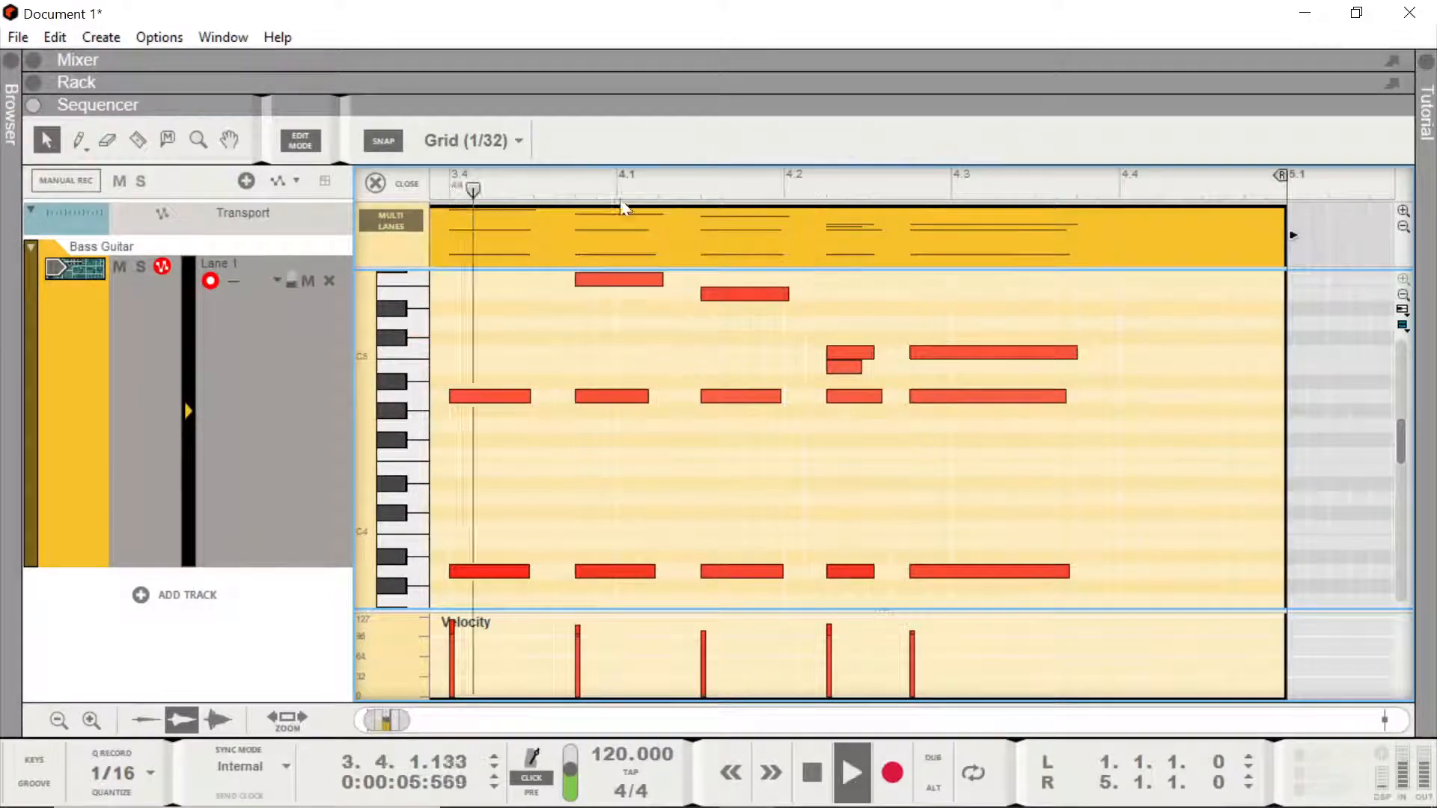
pyautogui.click(843, 367)
pyautogui.press('Delete')
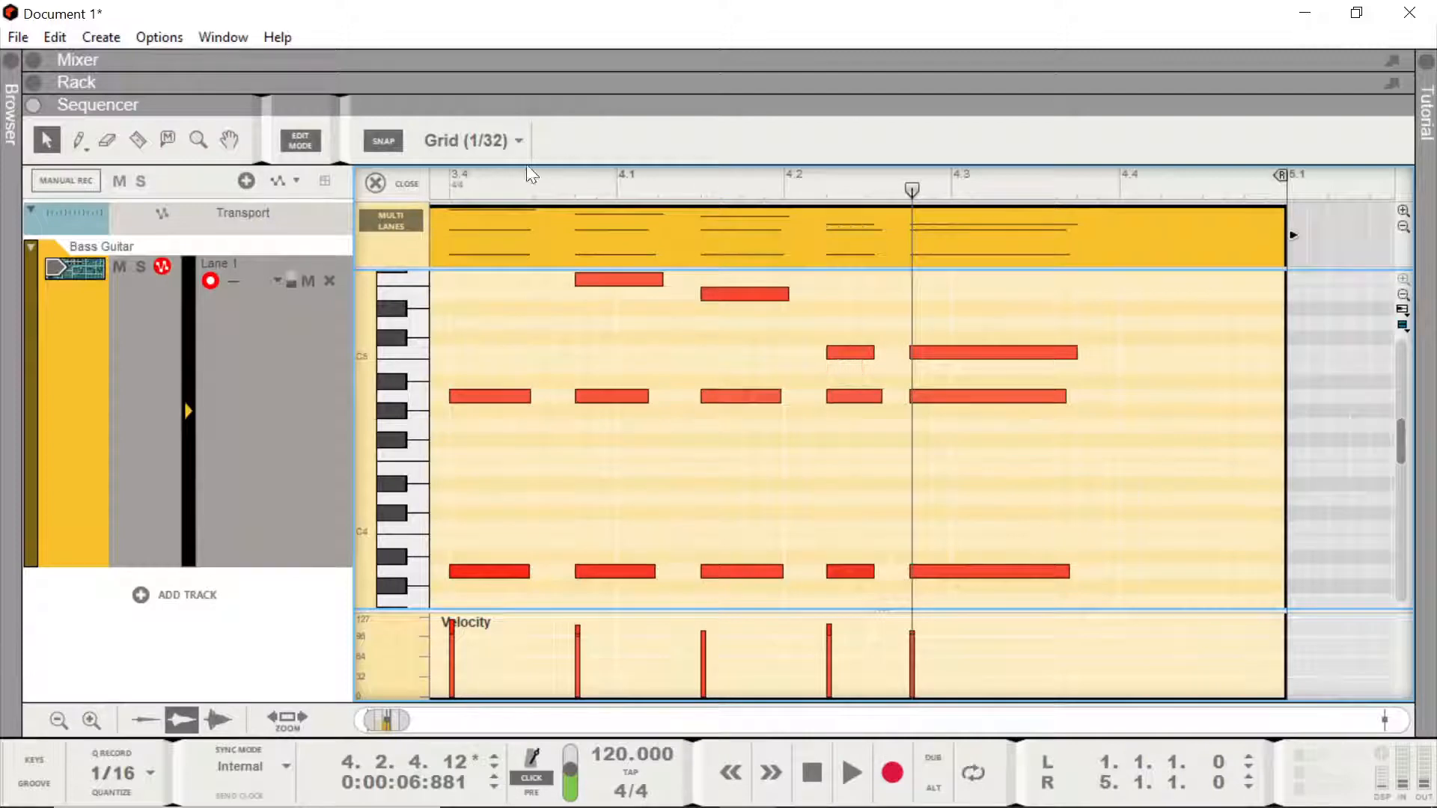
# - Play from 3.4 and lower the top note of the chord at 4.2.2 to B4
pyautogui.click(452, 186)
pyautogui.press('space')
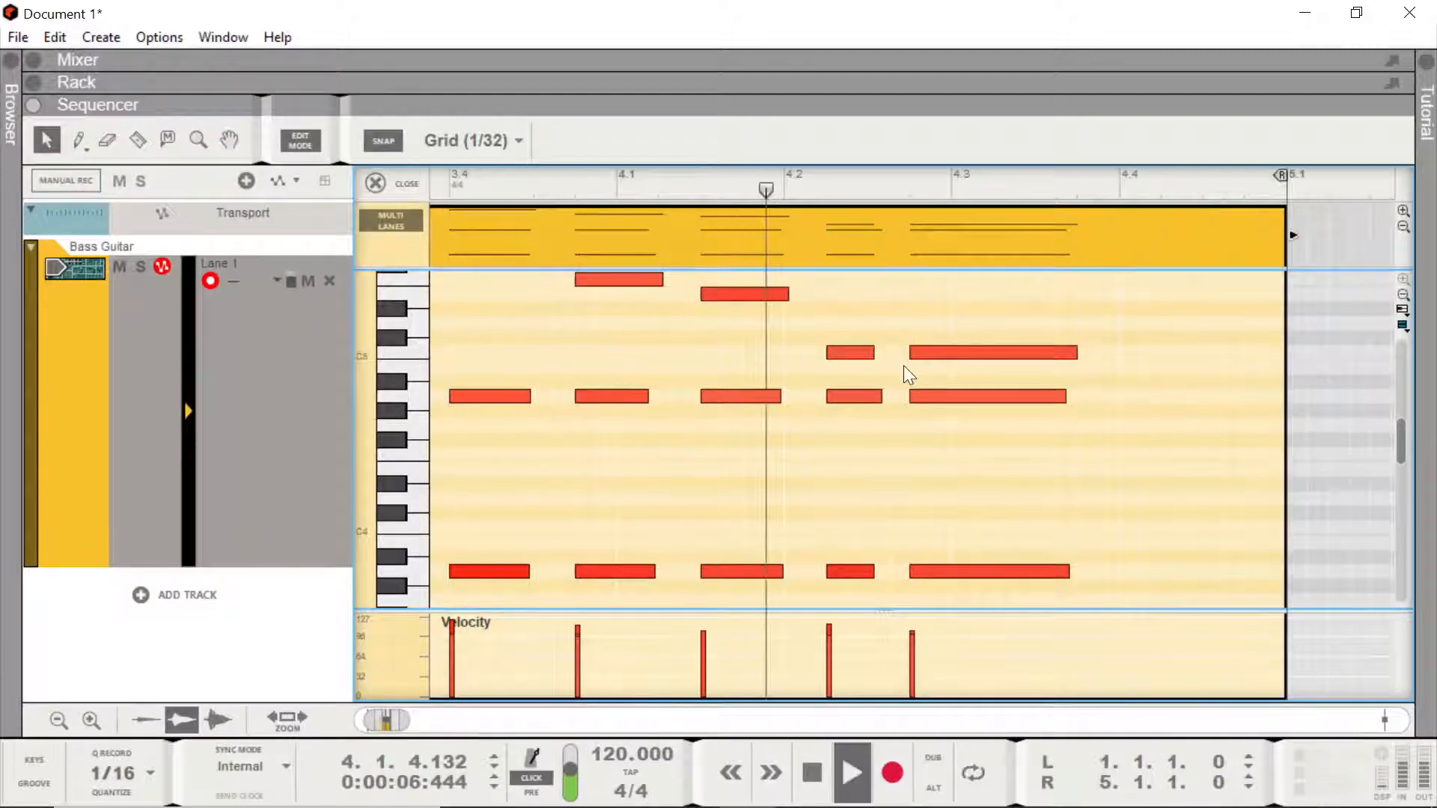
pyautogui.moveTo(844, 353); pyautogui.dragTo(842, 367)
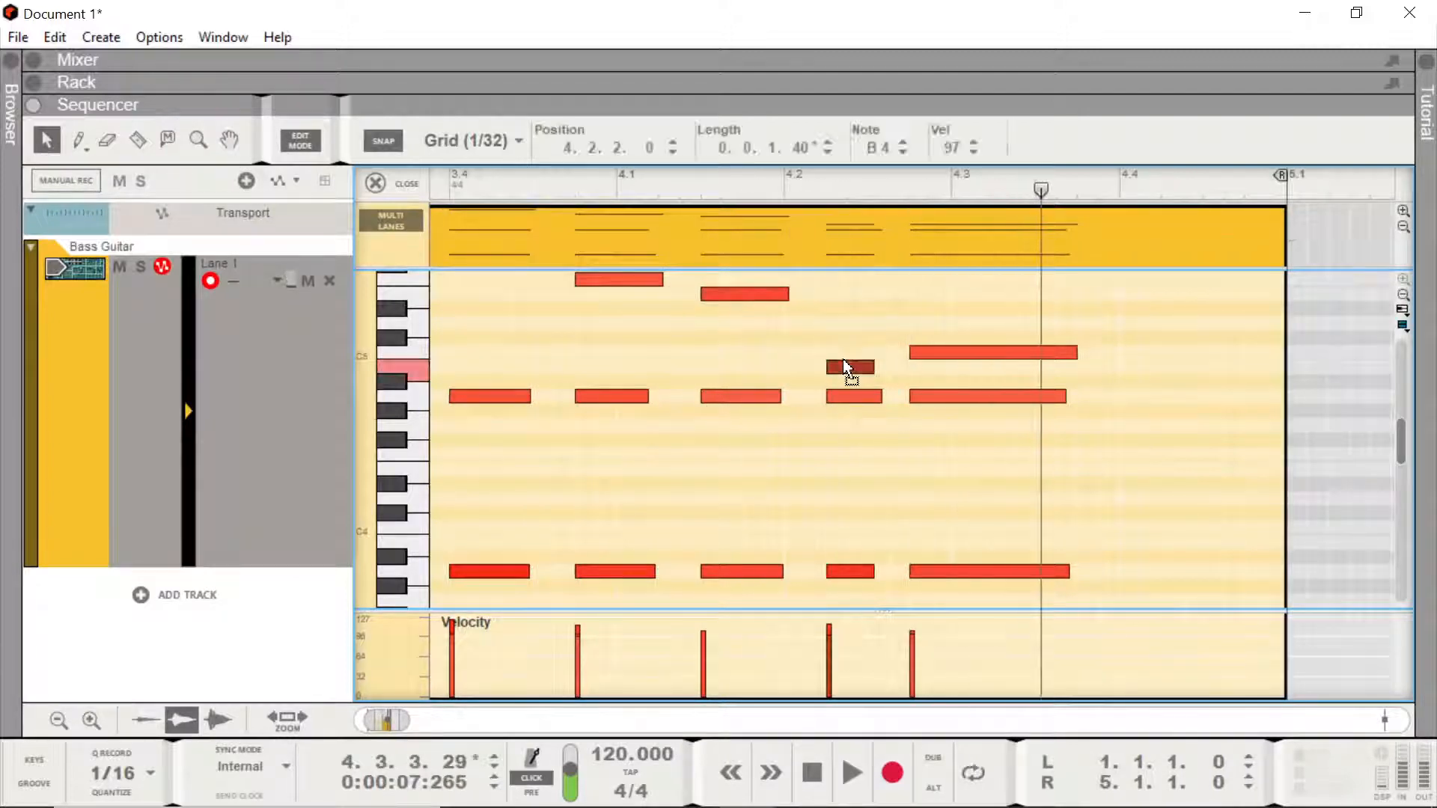
# - Move the final three-note chord to position 4.3.1.0 and play the ending, including from 3.4, to check the timing
pyautogui.click(957, 353)
pyautogui.moveTo(958, 315); pyautogui.dragTo(1015, 573)
pyautogui.click(623, 205)
pyautogui.press('space')
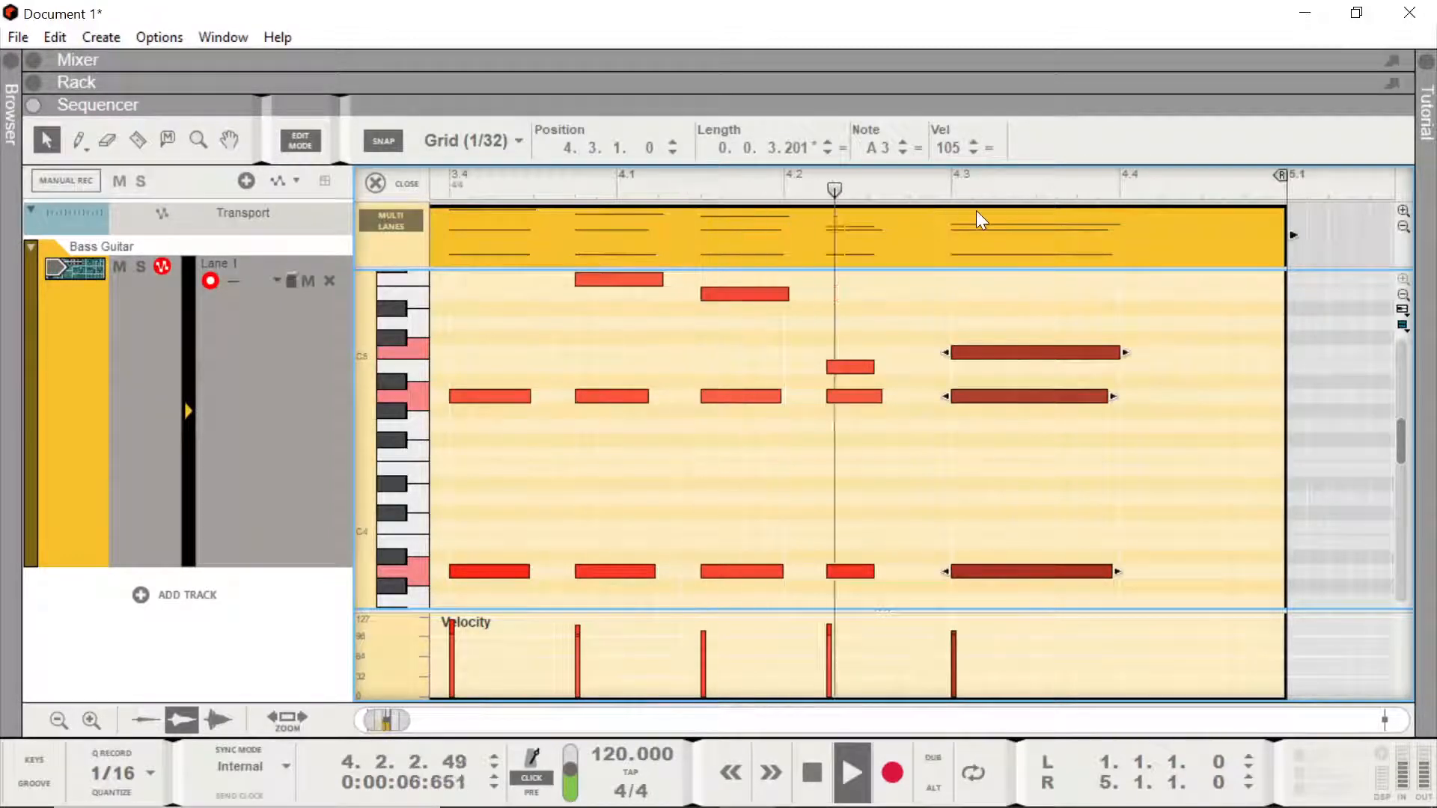
pyautogui.press('space')
pyautogui.scroll(-3, 840, 277)
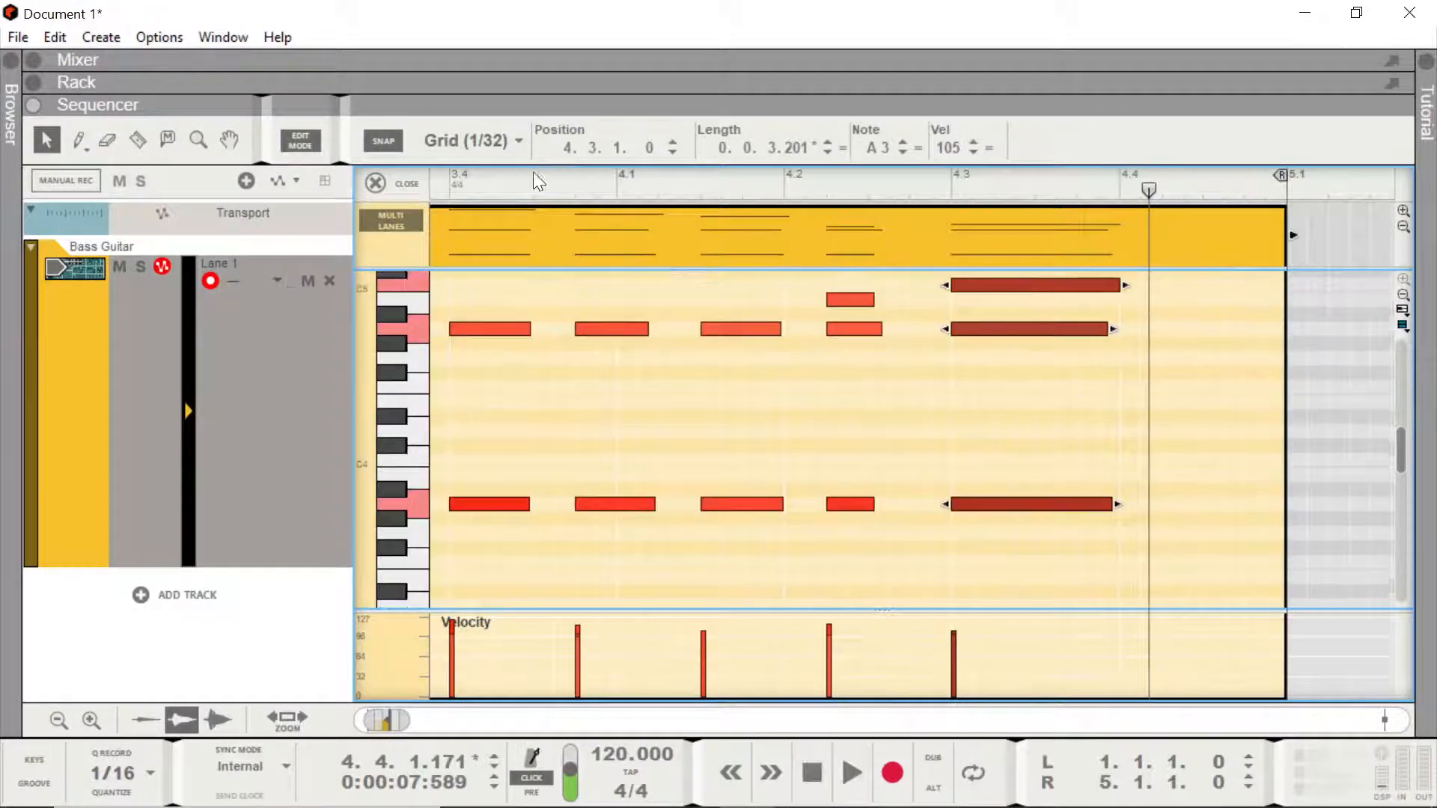
pyautogui.click(447, 190)
pyautogui.press('space')
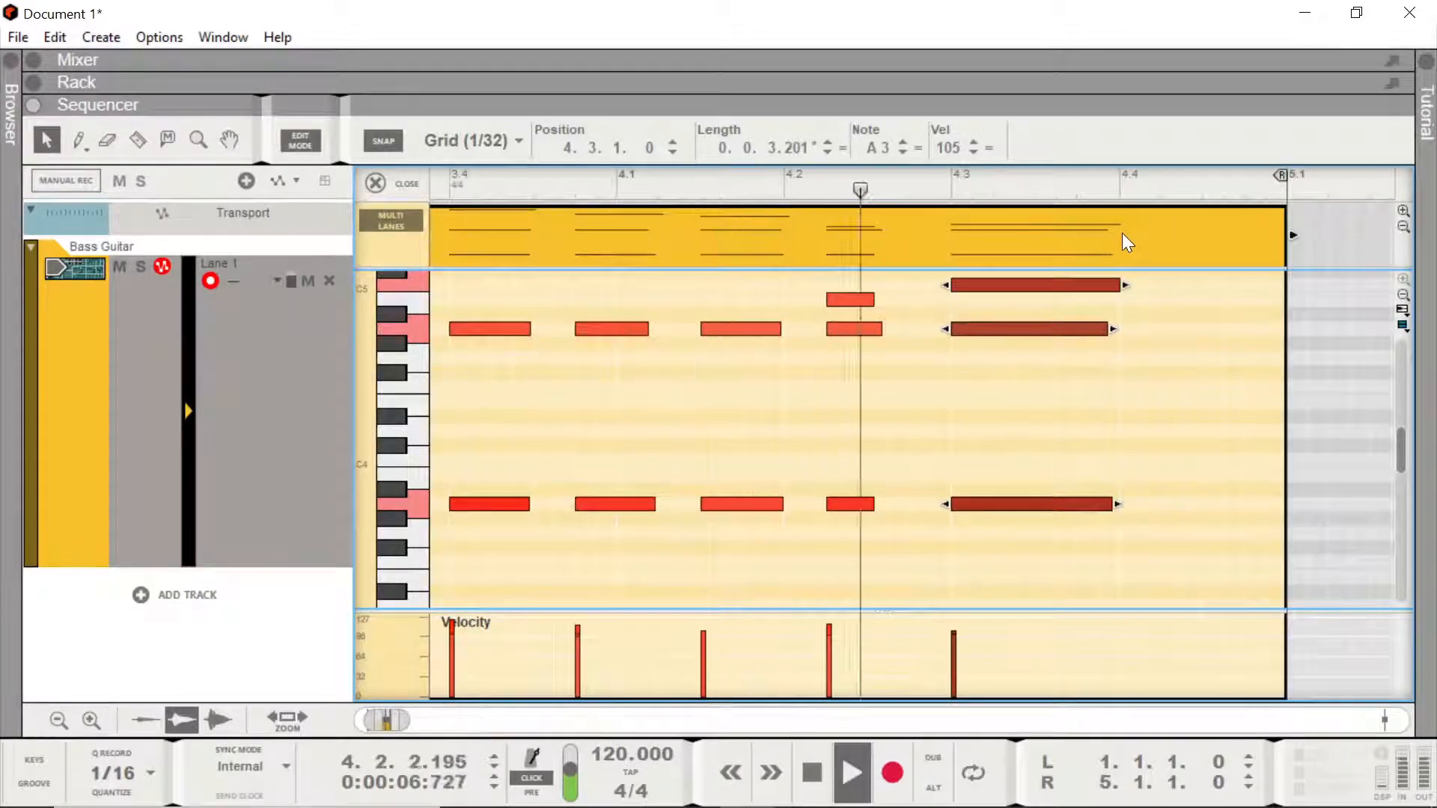
pyautogui.press('space')
# - Try the three-note chord at 4.2.2 a 1/32 step later at 4.2.2.120, play it from 3.4, and return it to 4.2.2.0
pyautogui.scroll(12, 865, 517)
pyautogui.scroll(-6, 862, 461)
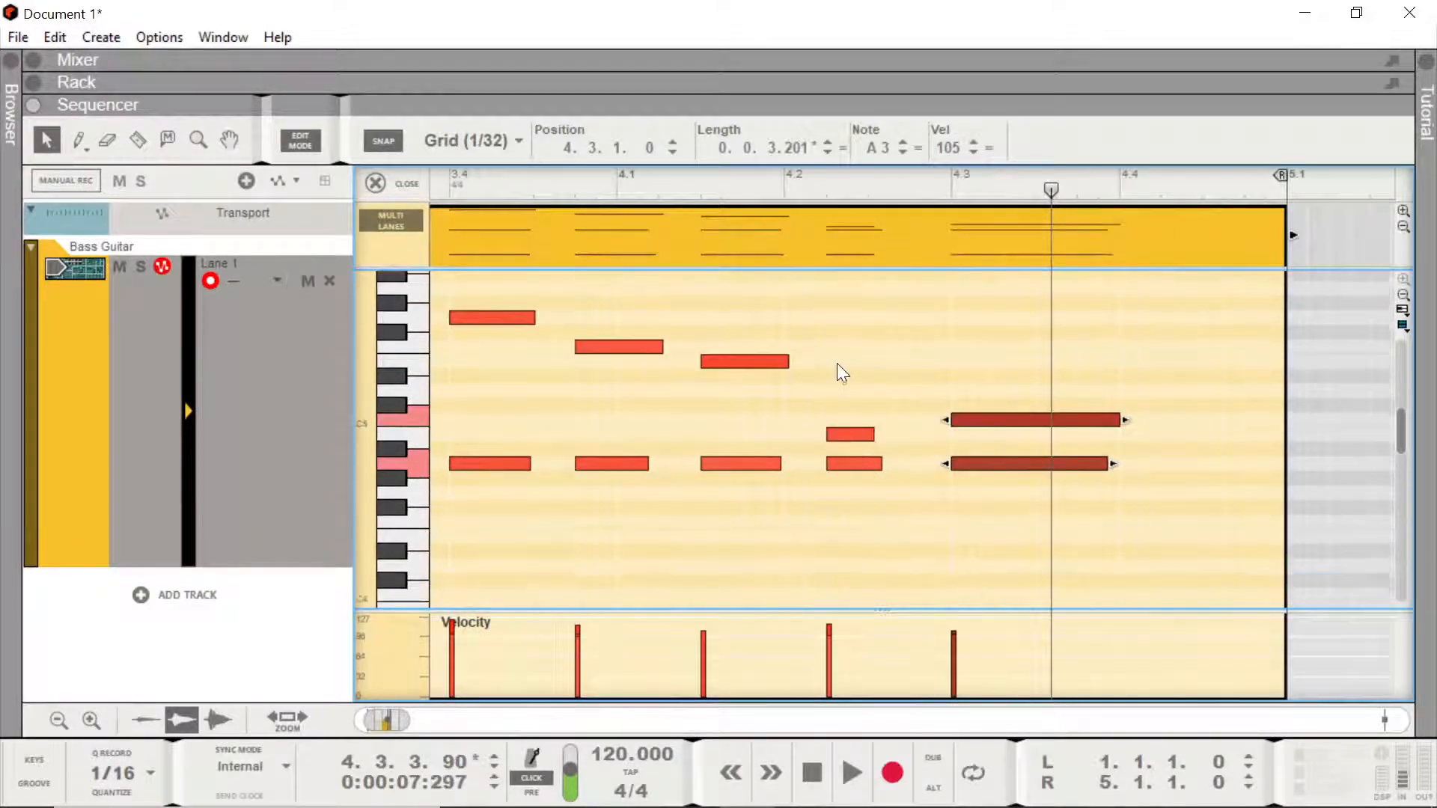
pyautogui.moveTo(833, 353); pyautogui.dragTo(855, 497)
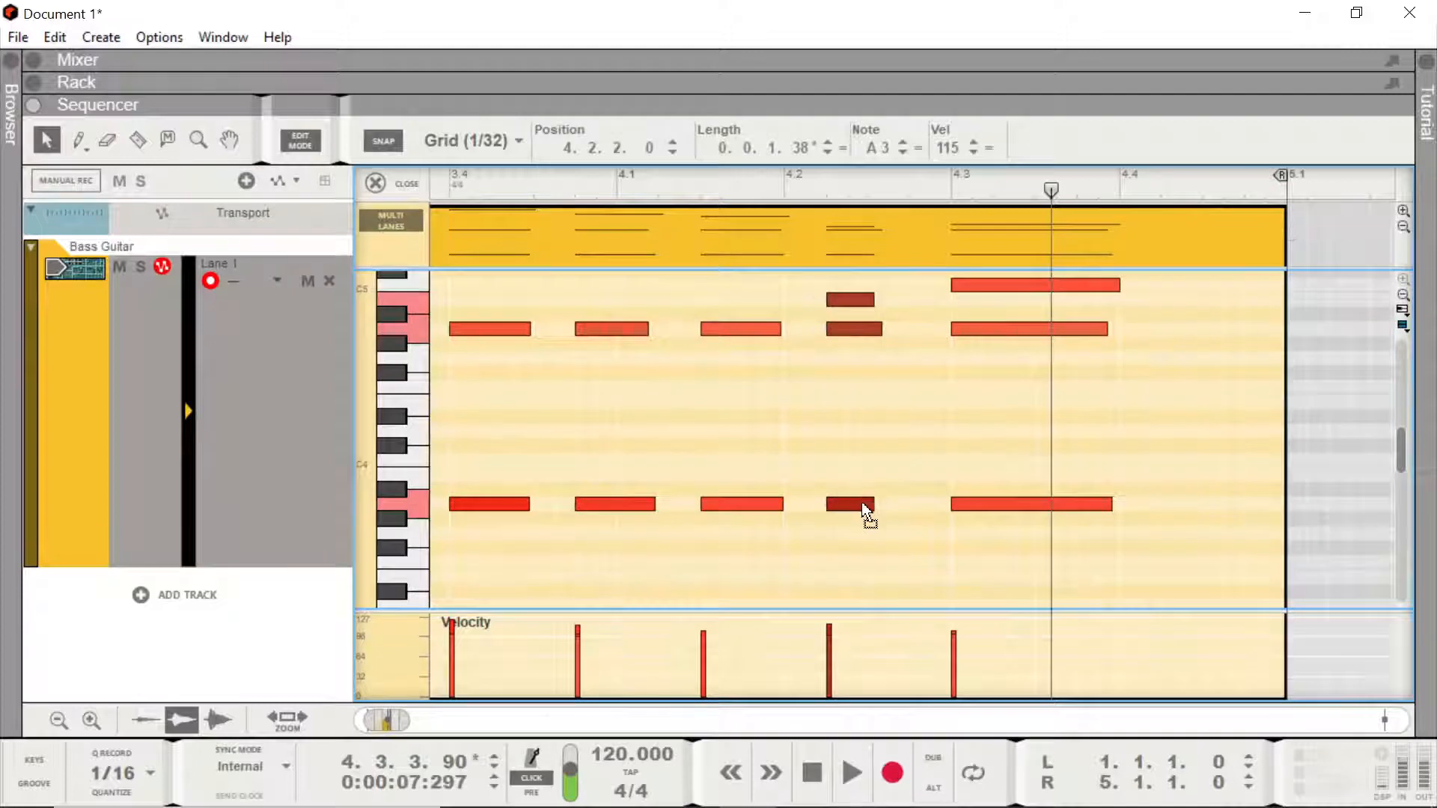
pyautogui.press('Right')
pyautogui.click(448, 191)
pyautogui.press('space')
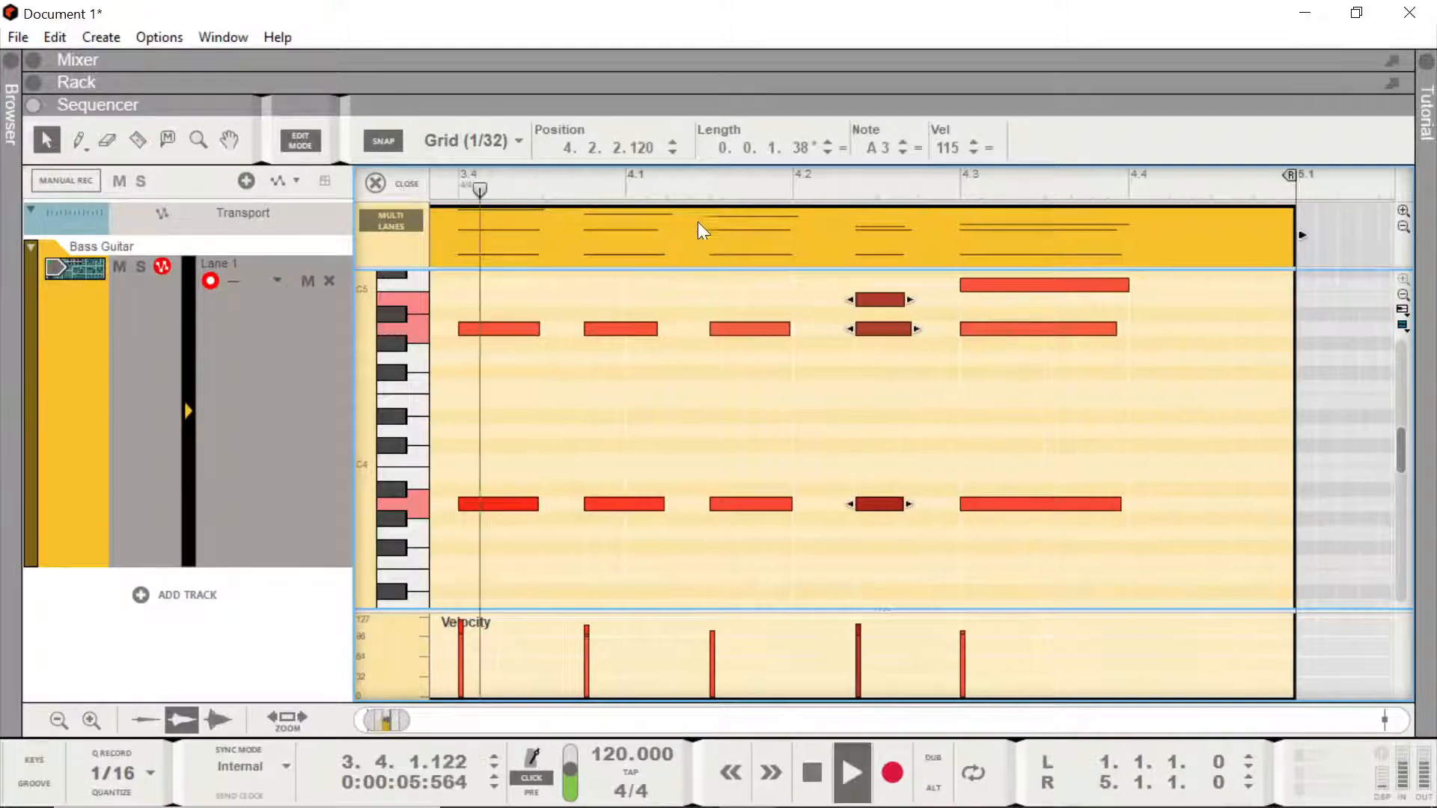
pyautogui.press('space')
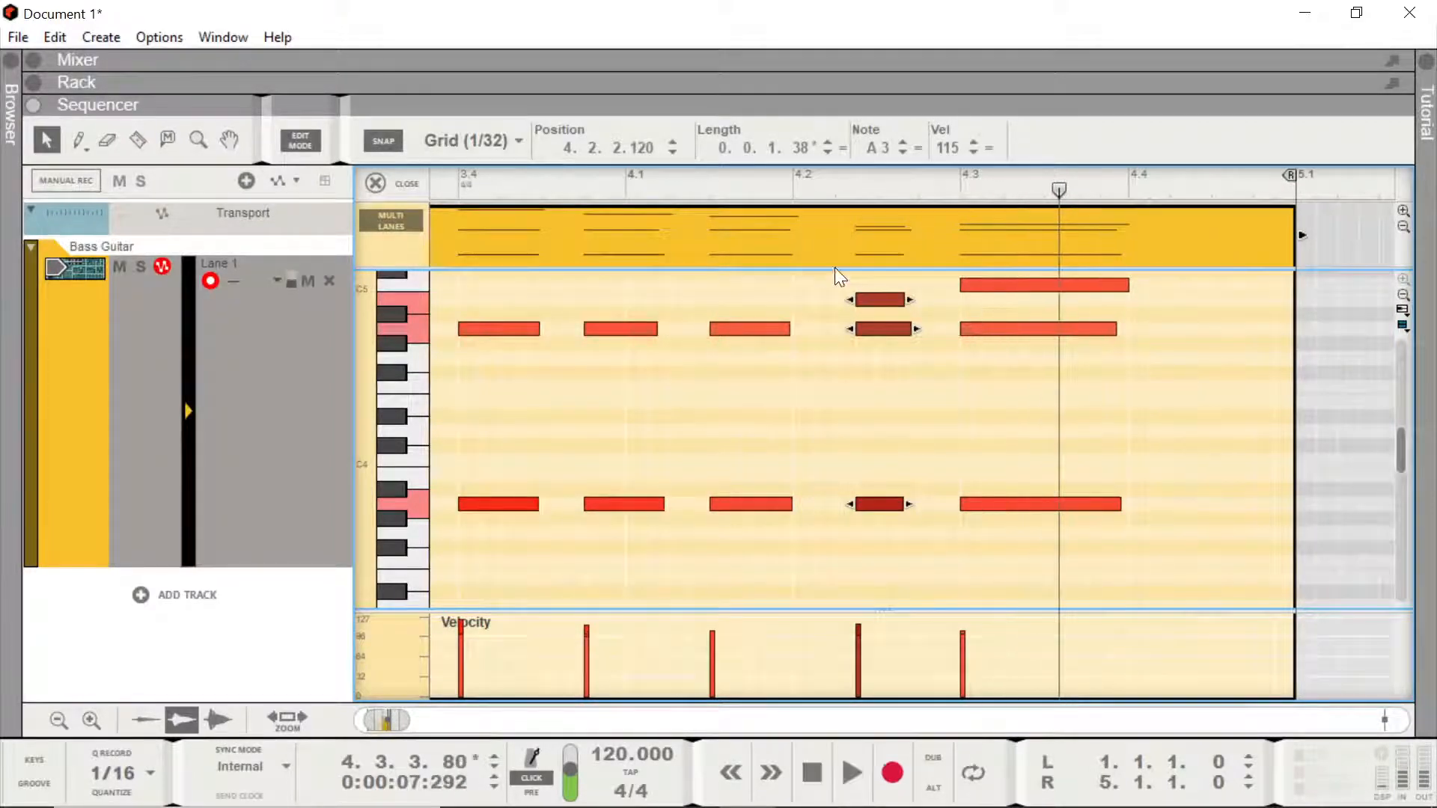
pyautogui.press('Left')
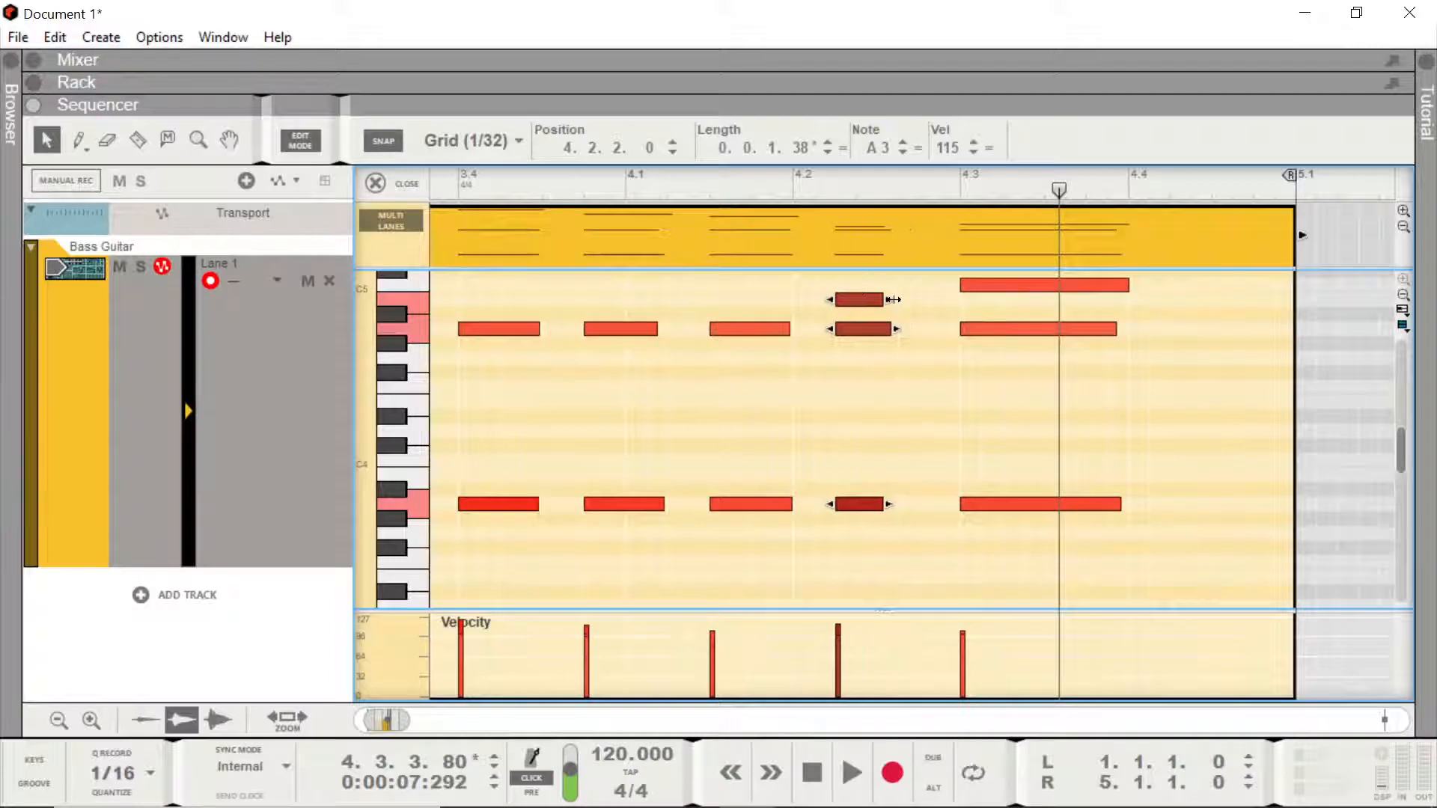
# - Move the final three-note chord a 1/32 step earlier to position 4.2.4.120 and play the ending
pyautogui.moveTo(922, 280); pyautogui.dragTo(985, 497)
pyautogui.press('Left')
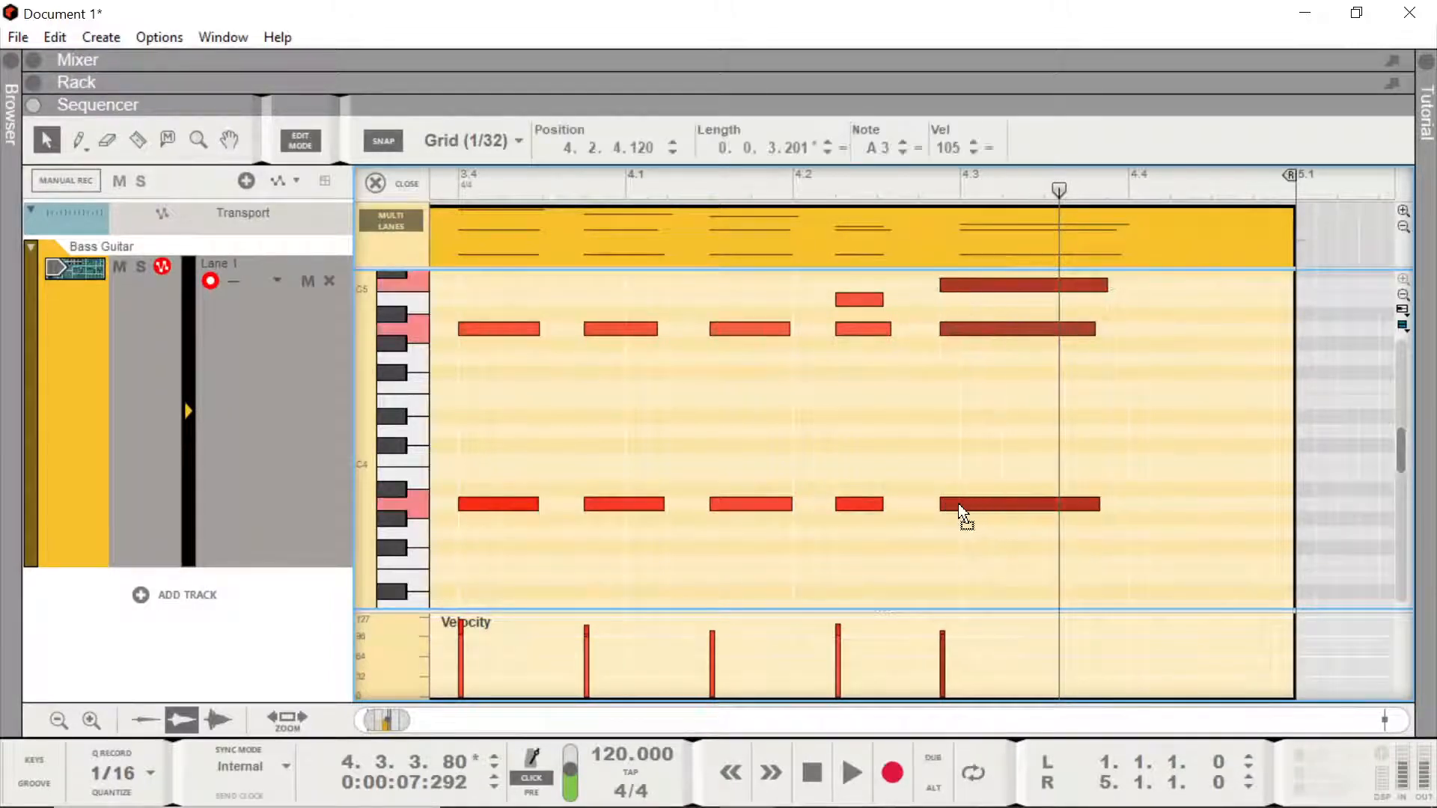
pyautogui.click(611, 181)
pyautogui.press('space')
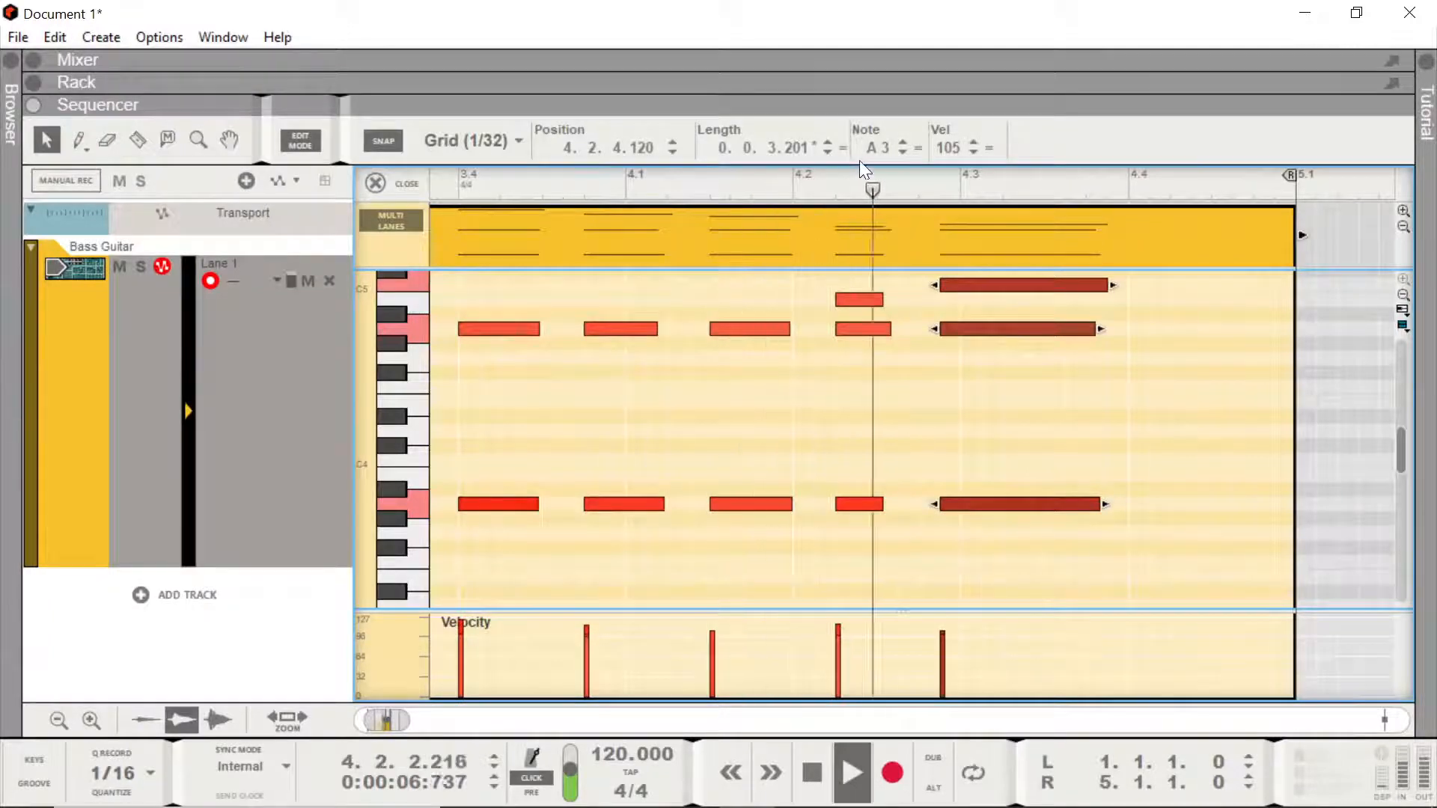
pyautogui.press('space')
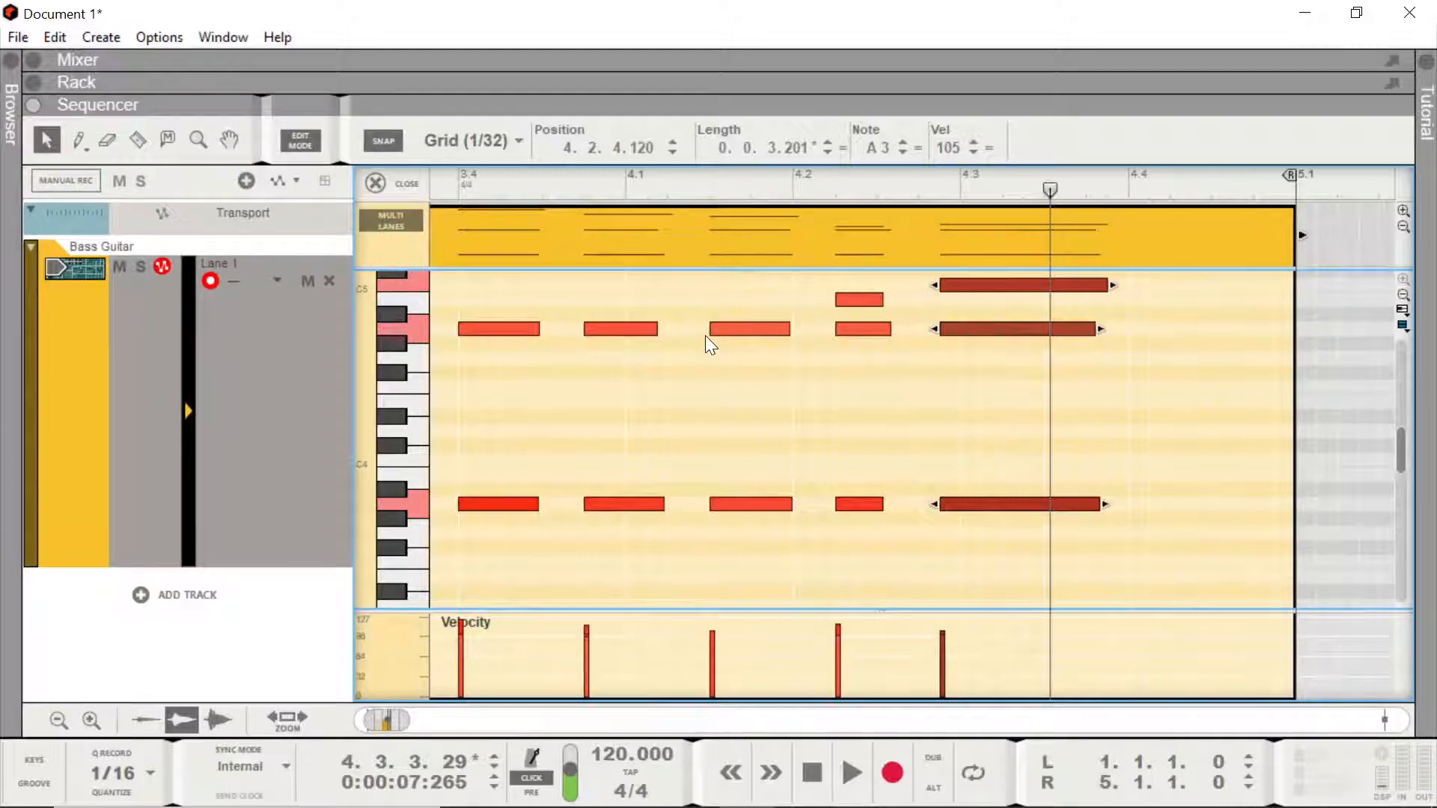
# - Select the last two chords and move them together a 1/32 step later, with the first at position 4.2.2.120
pyautogui.moveTo(1178, 532); pyautogui.dragTo(843, 271)
pyautogui.scroll(-7, 1023, 366)
pyautogui.scroll(7, 1022, 365)
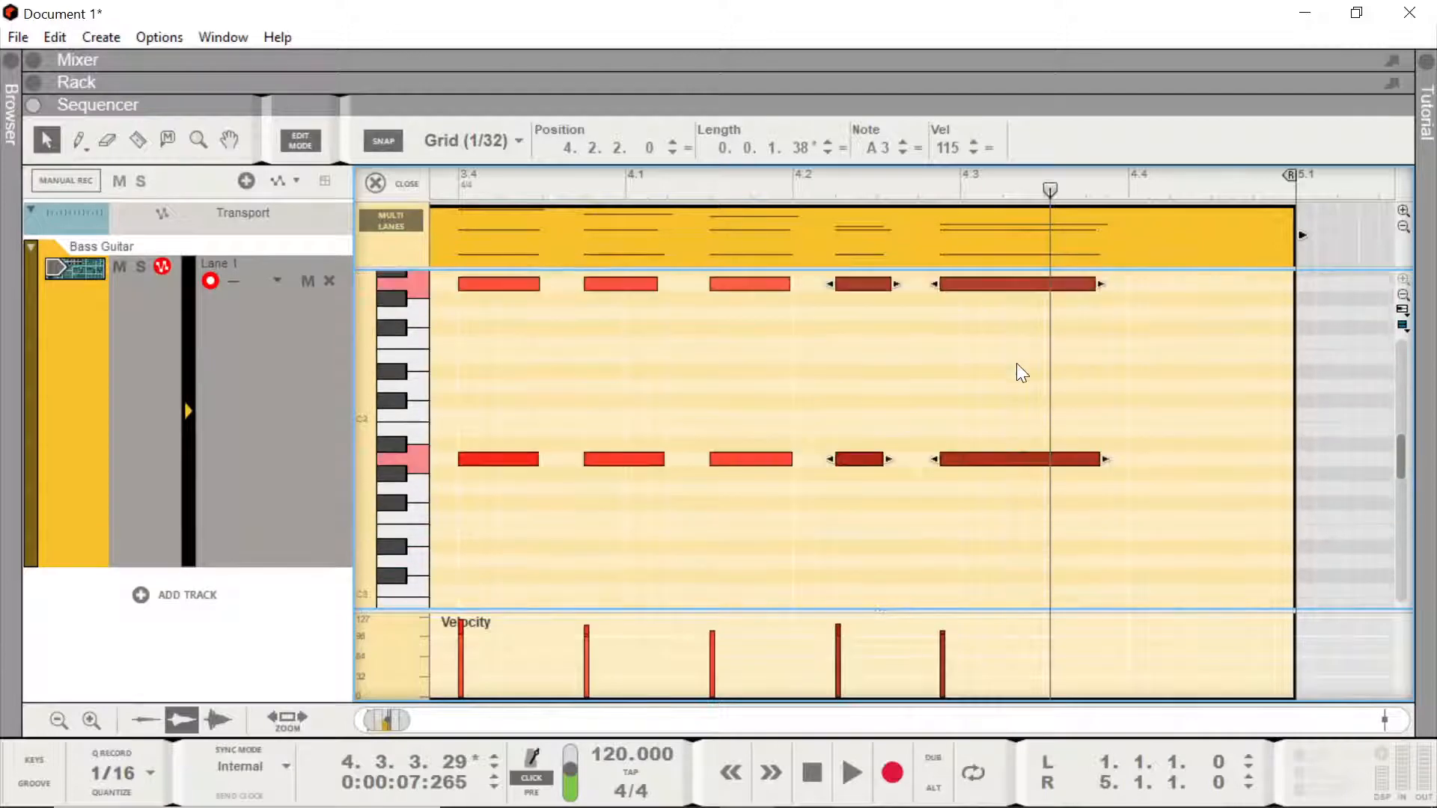
pyautogui.moveTo(980, 383); pyautogui.dragTo(995, 385)
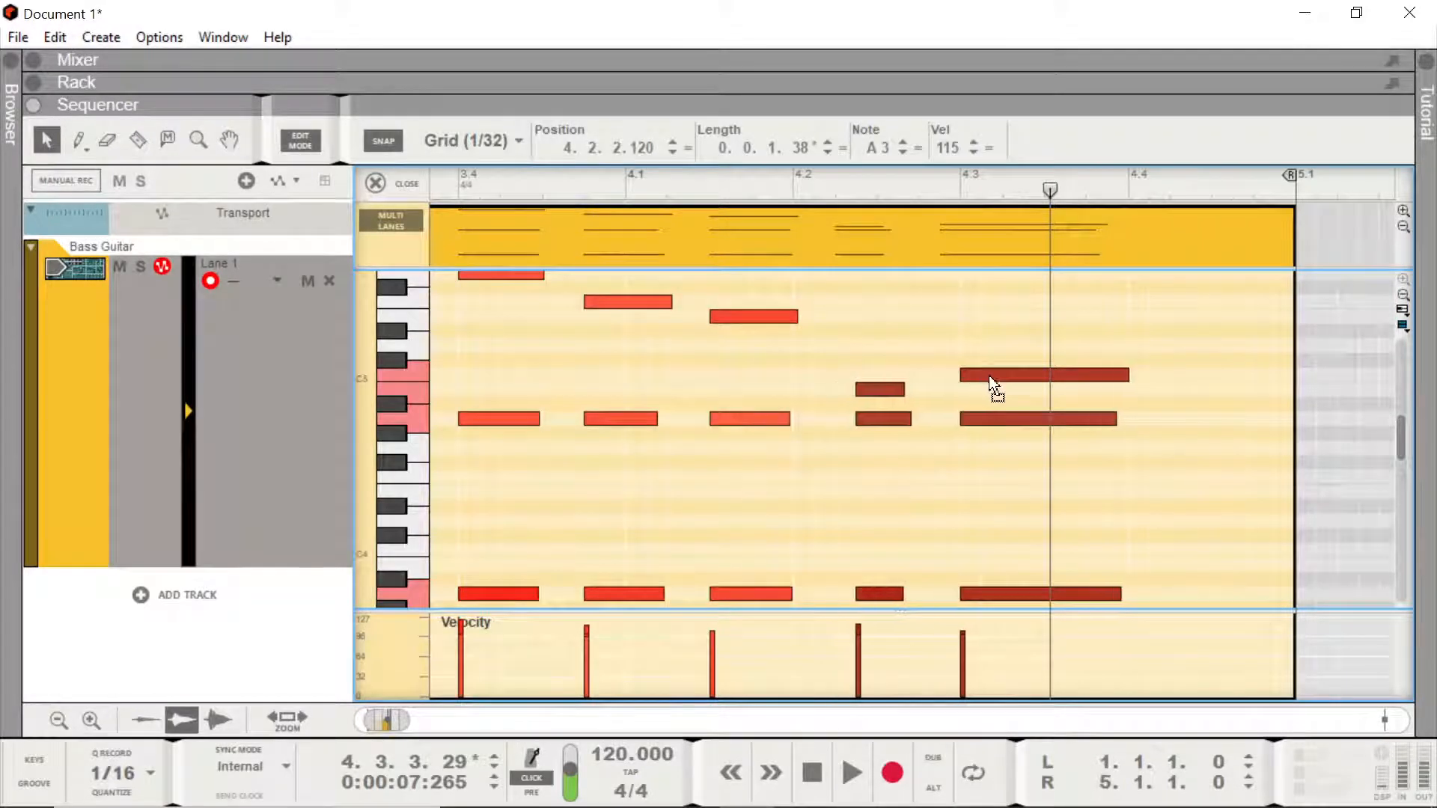
# - Play the ending with the two shifted chords and inspect the notes of the last two bars
pyautogui.click(665, 186)
pyautogui.press('space')
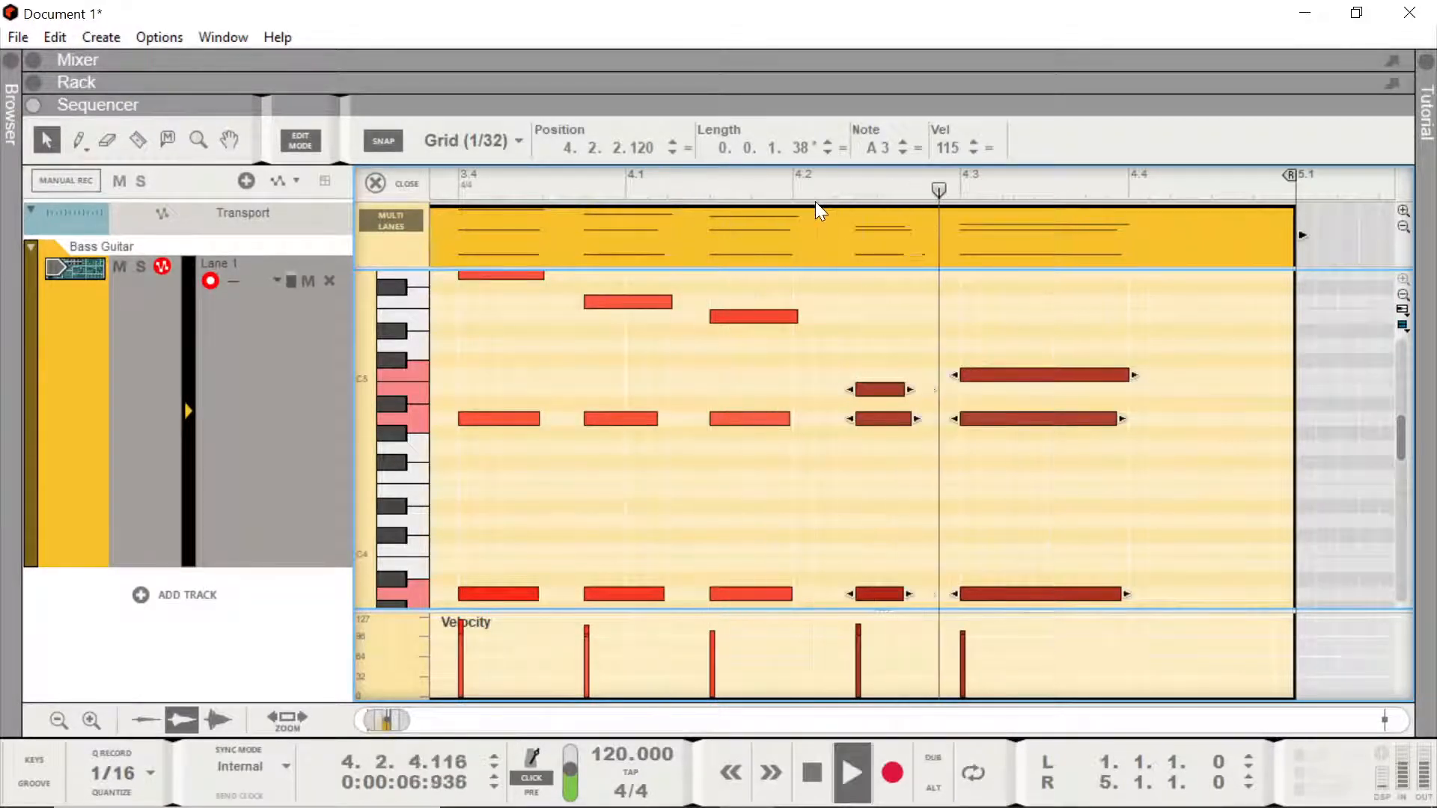
pyautogui.press('space')
pyautogui.scroll(-5, 968, 300)
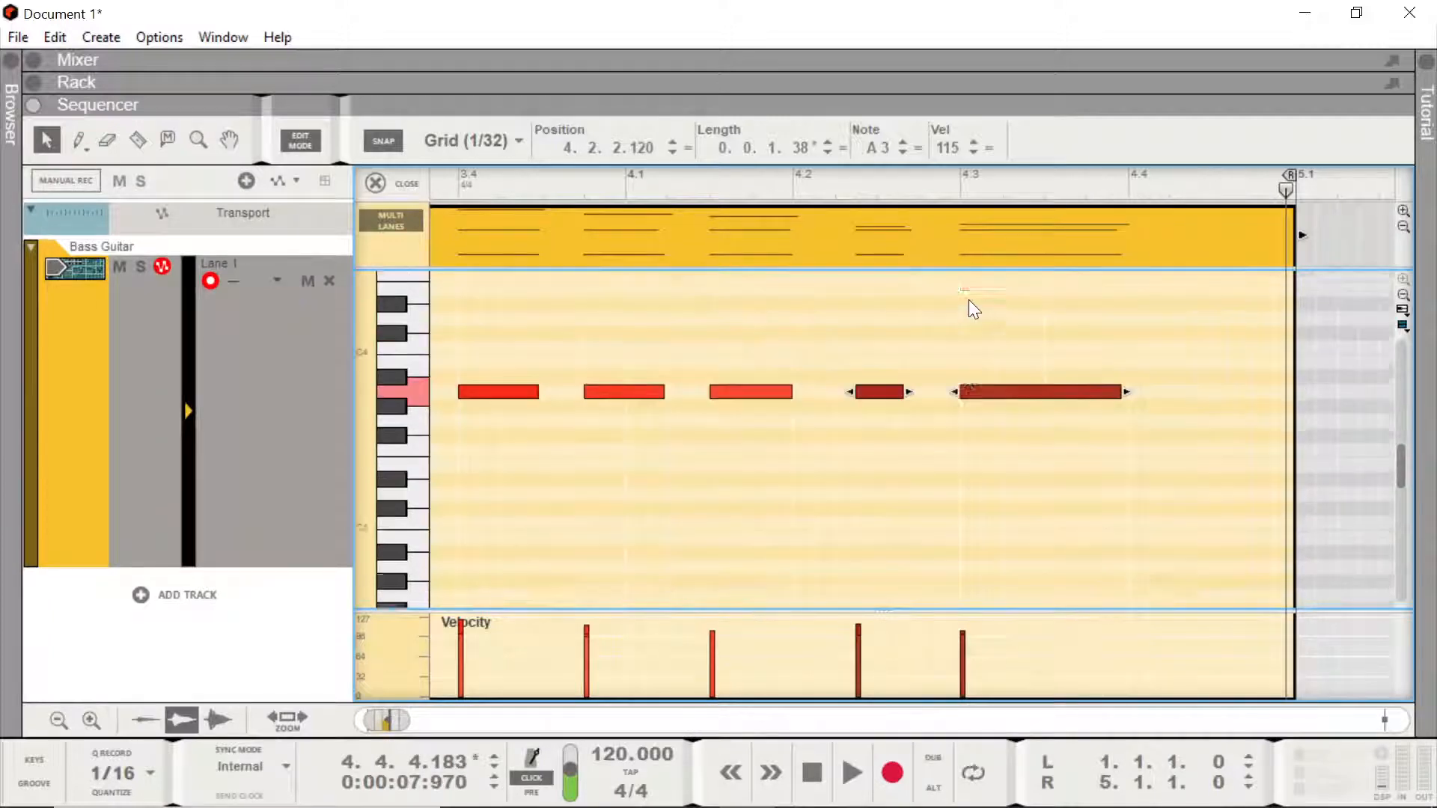
pyautogui.scroll(7, 963, 303)
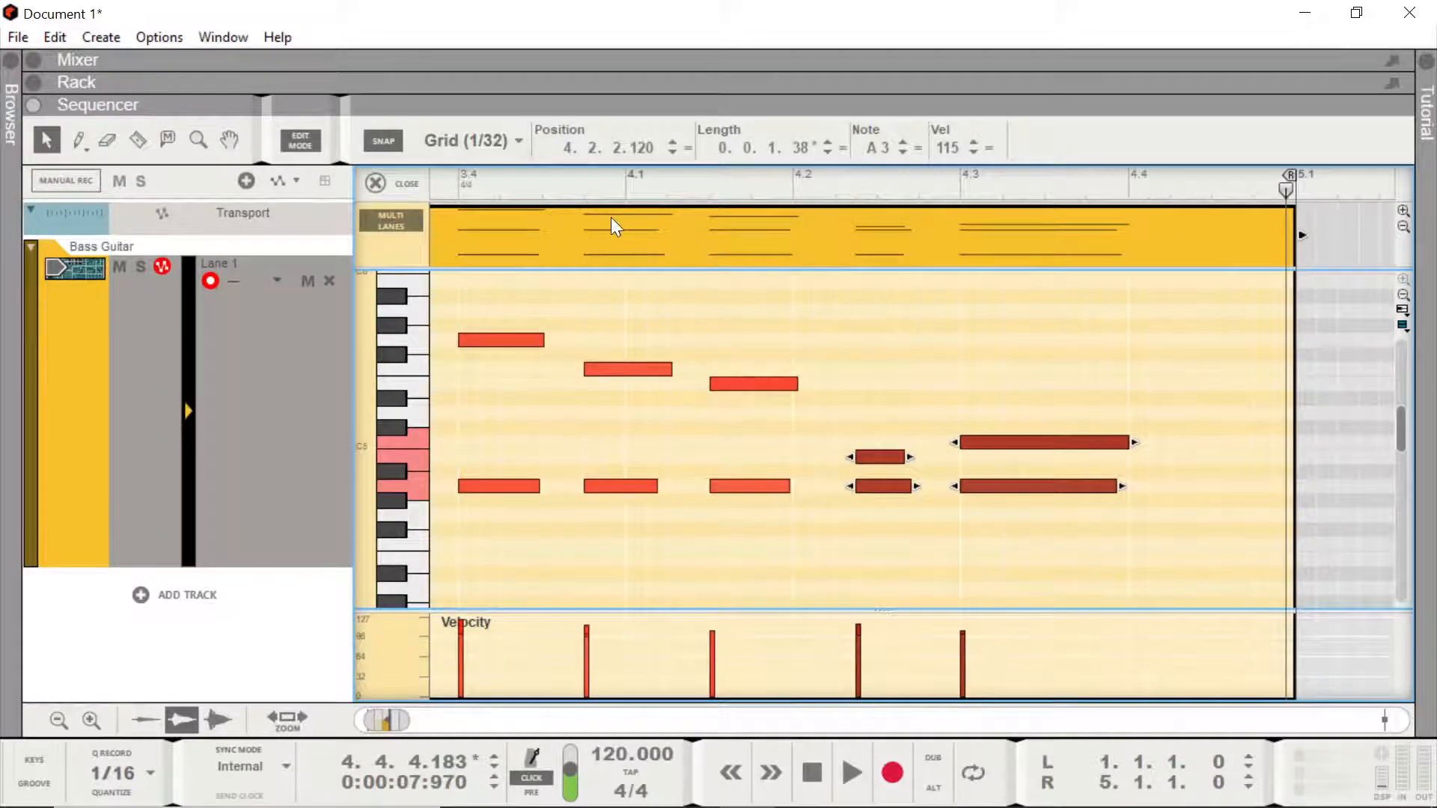
pyautogui.scroll(-1, 610, 217)
pyautogui.scroll(-8, 612, 223)
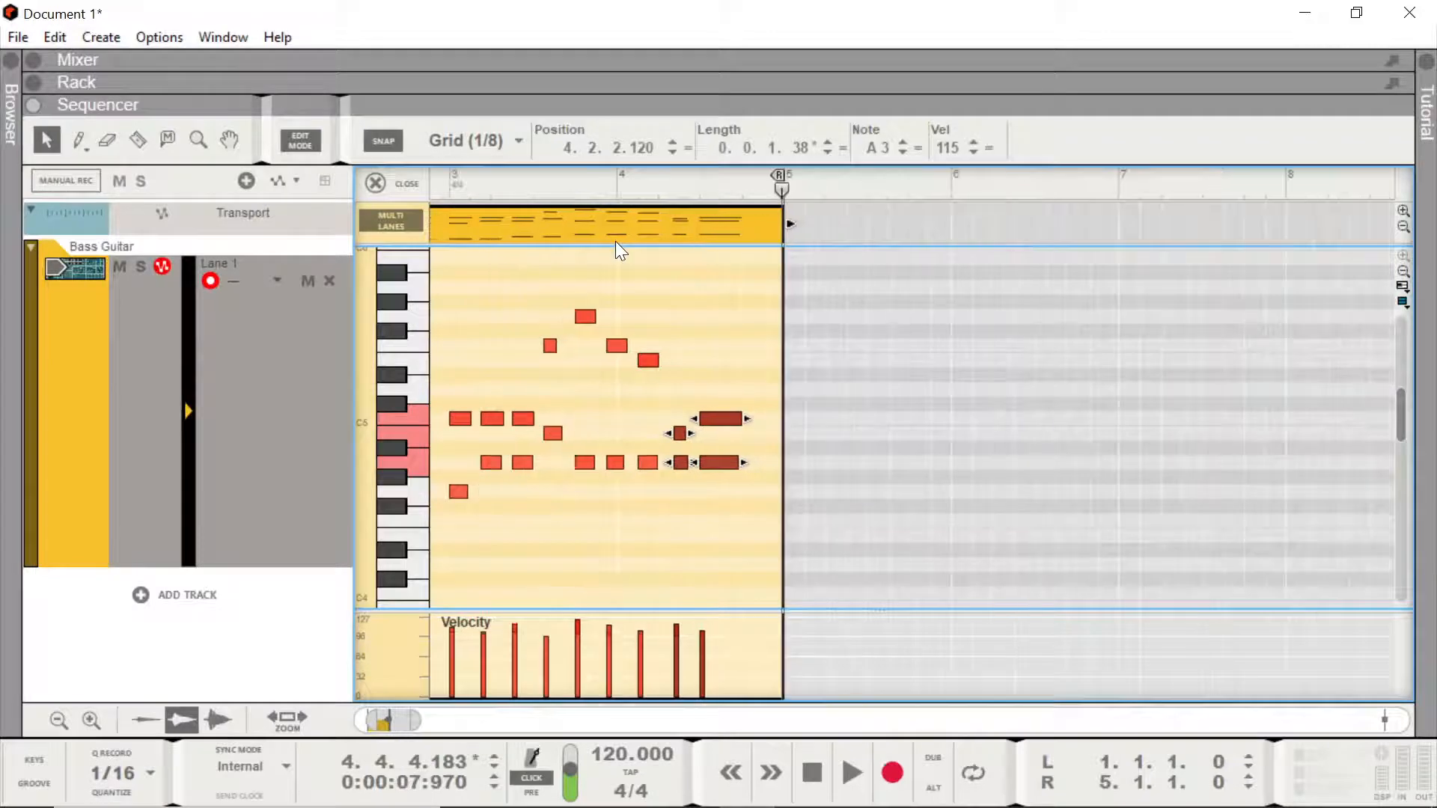
# - Play the last two bars repeatedly, including from 2.4.3.0, and place the playhead on the final chord at 4.3.1.0
pyautogui.click(452, 179)
pyautogui.press('space')
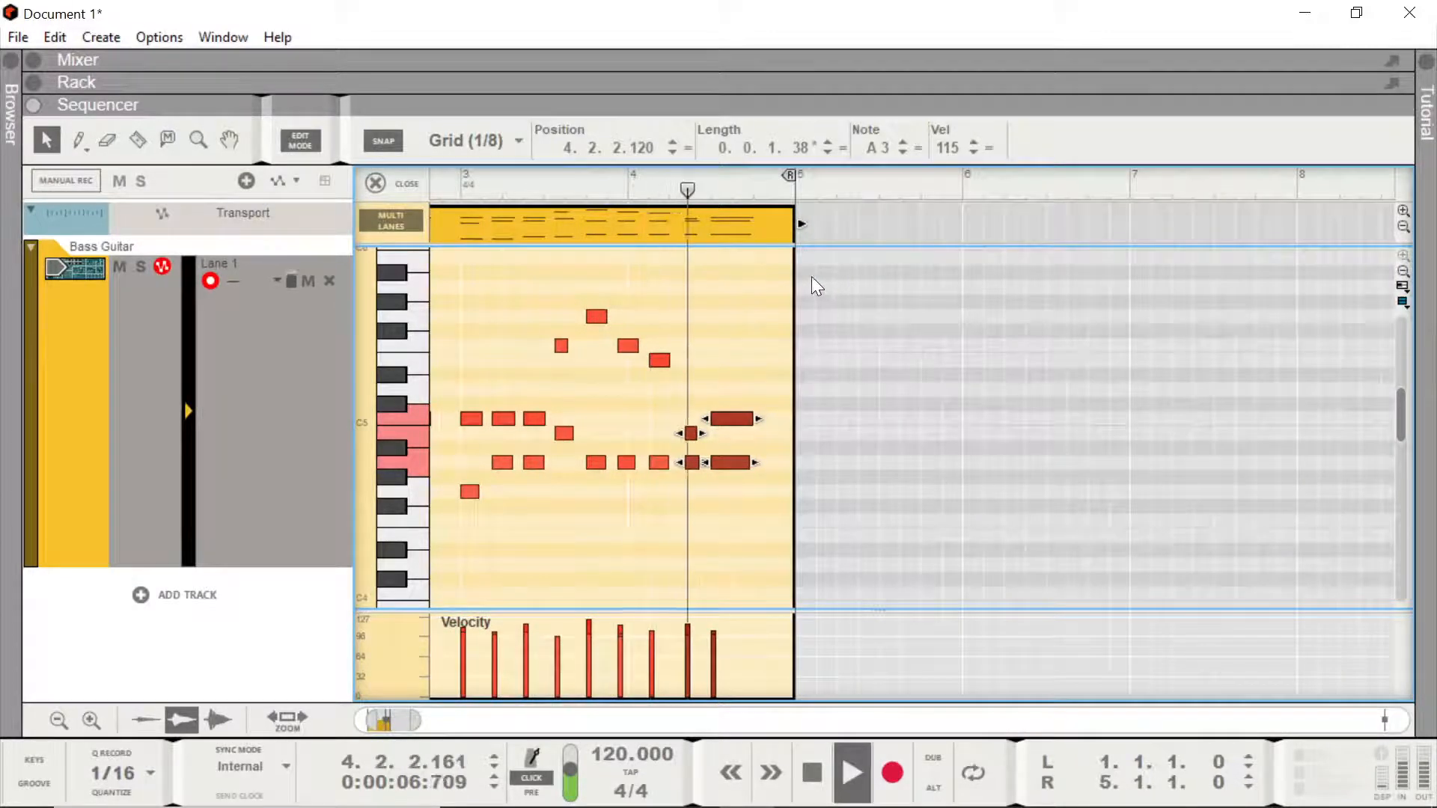
pyautogui.click(611, 187)
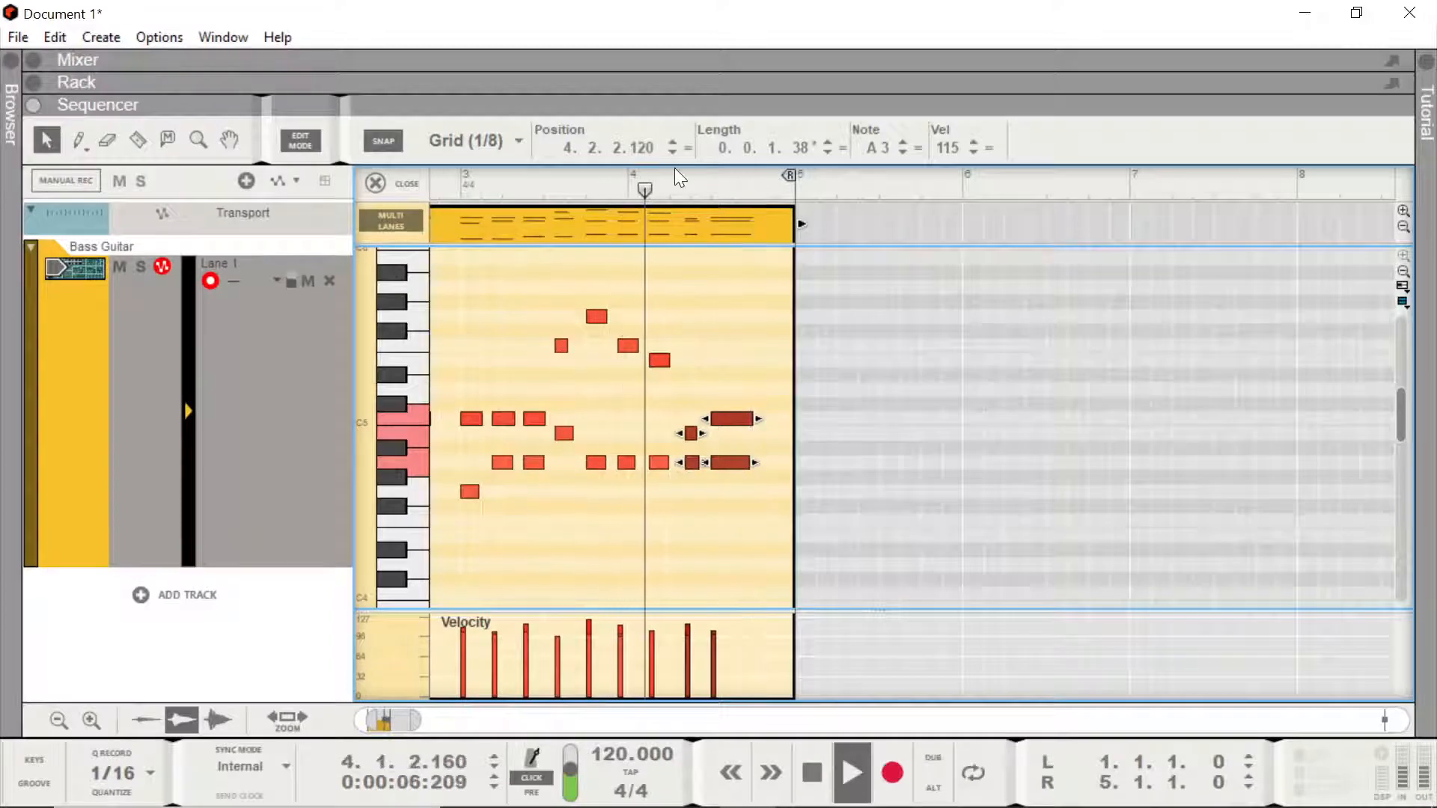
pyautogui.press('space')
pyautogui.click(447, 193)
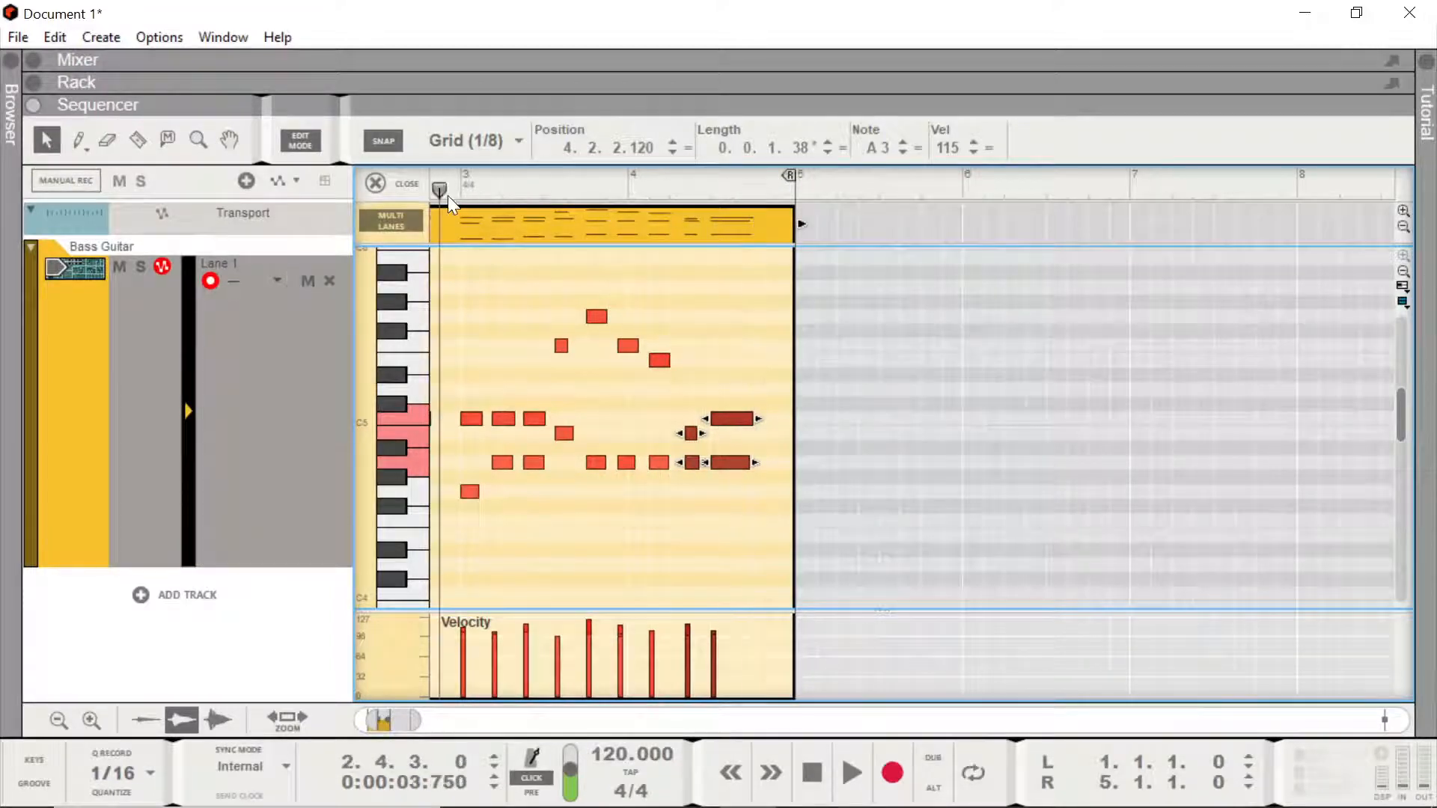
pyautogui.press('space')
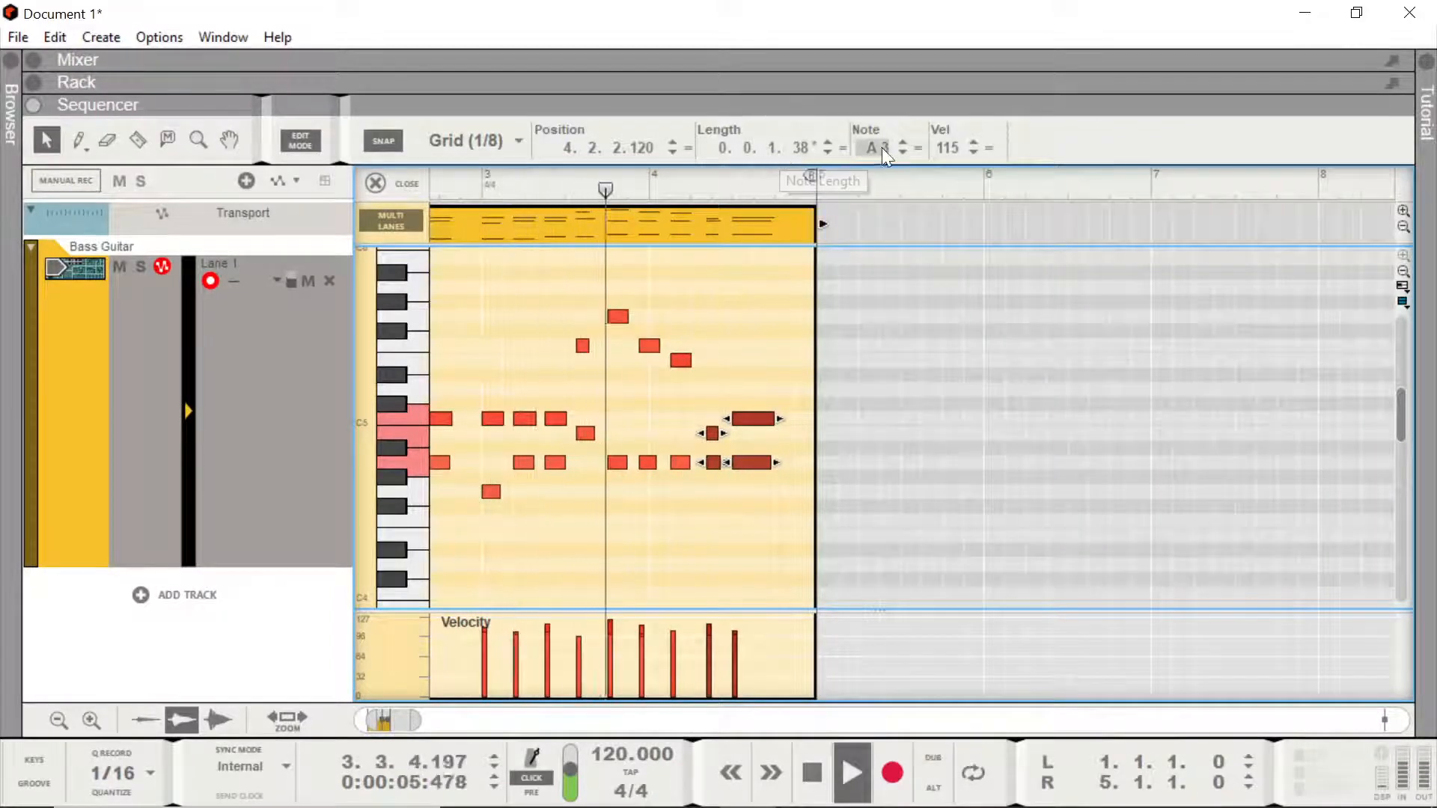
pyautogui.press('space')
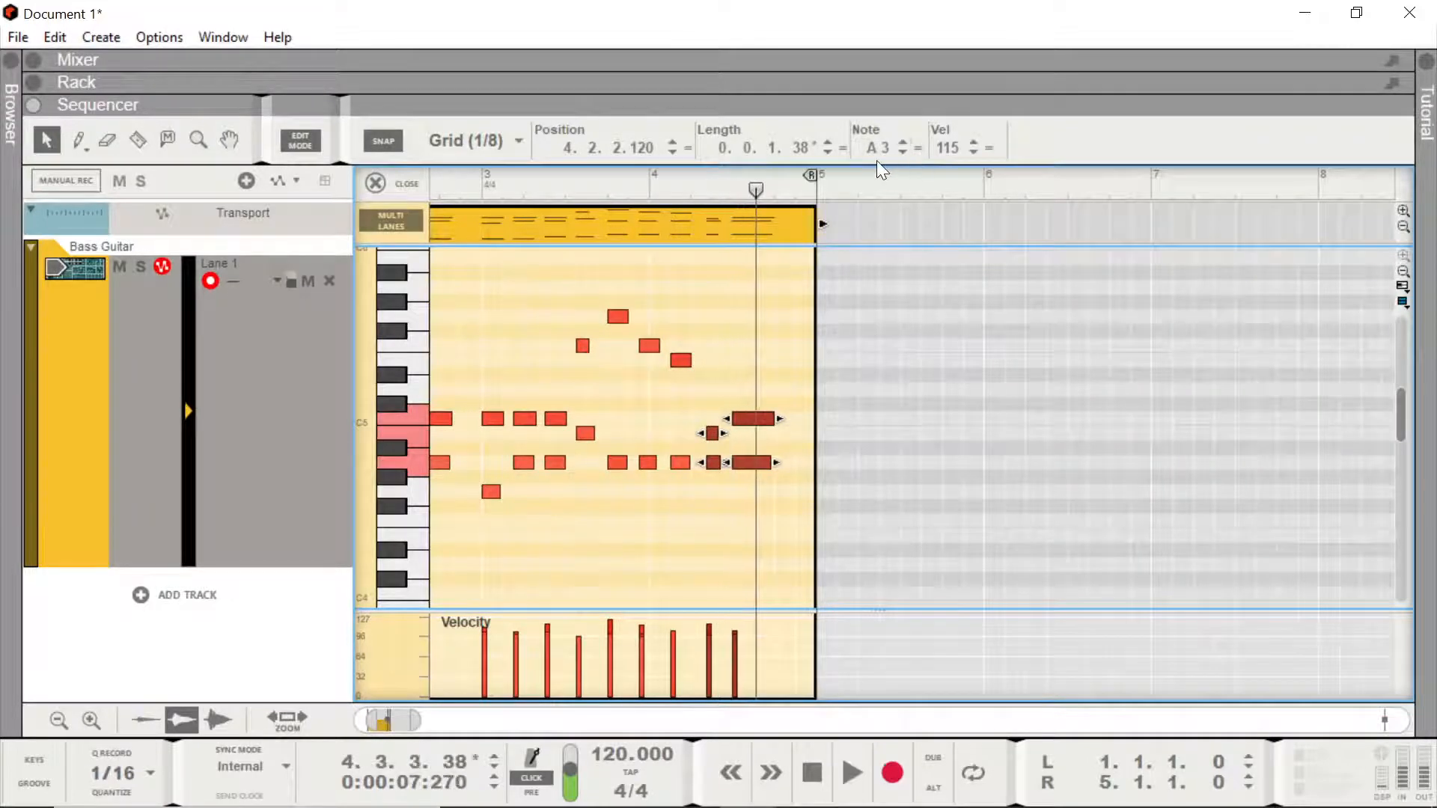
pyautogui.click(698, 190)
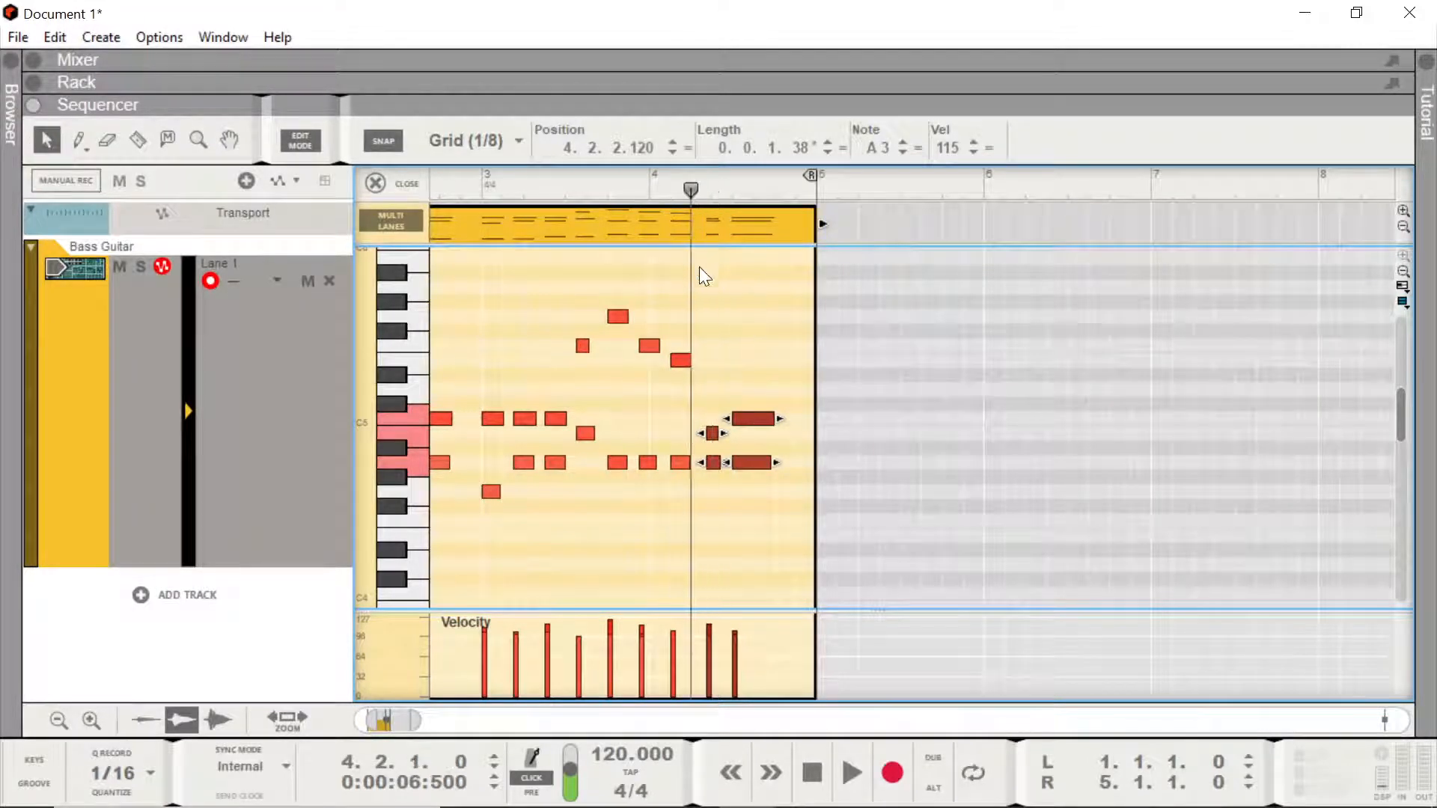
pyautogui.click(715, 187)
pyautogui.click(733, 182)
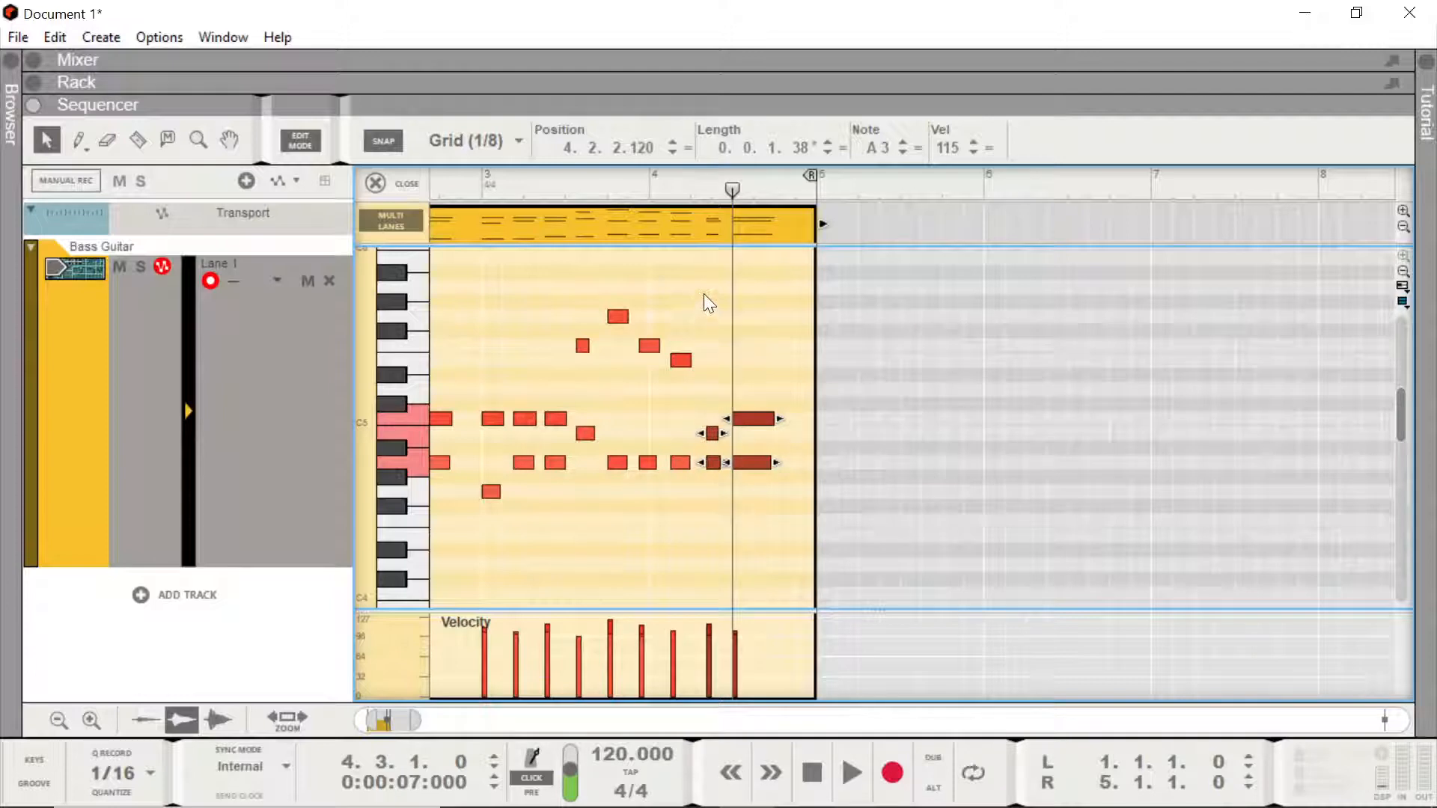
# - Try the upper two notes of the second-to-last chord a 1/64 step earlier at 4.2.2.60 and play the ending
pyautogui.scroll(9, 700, 301)
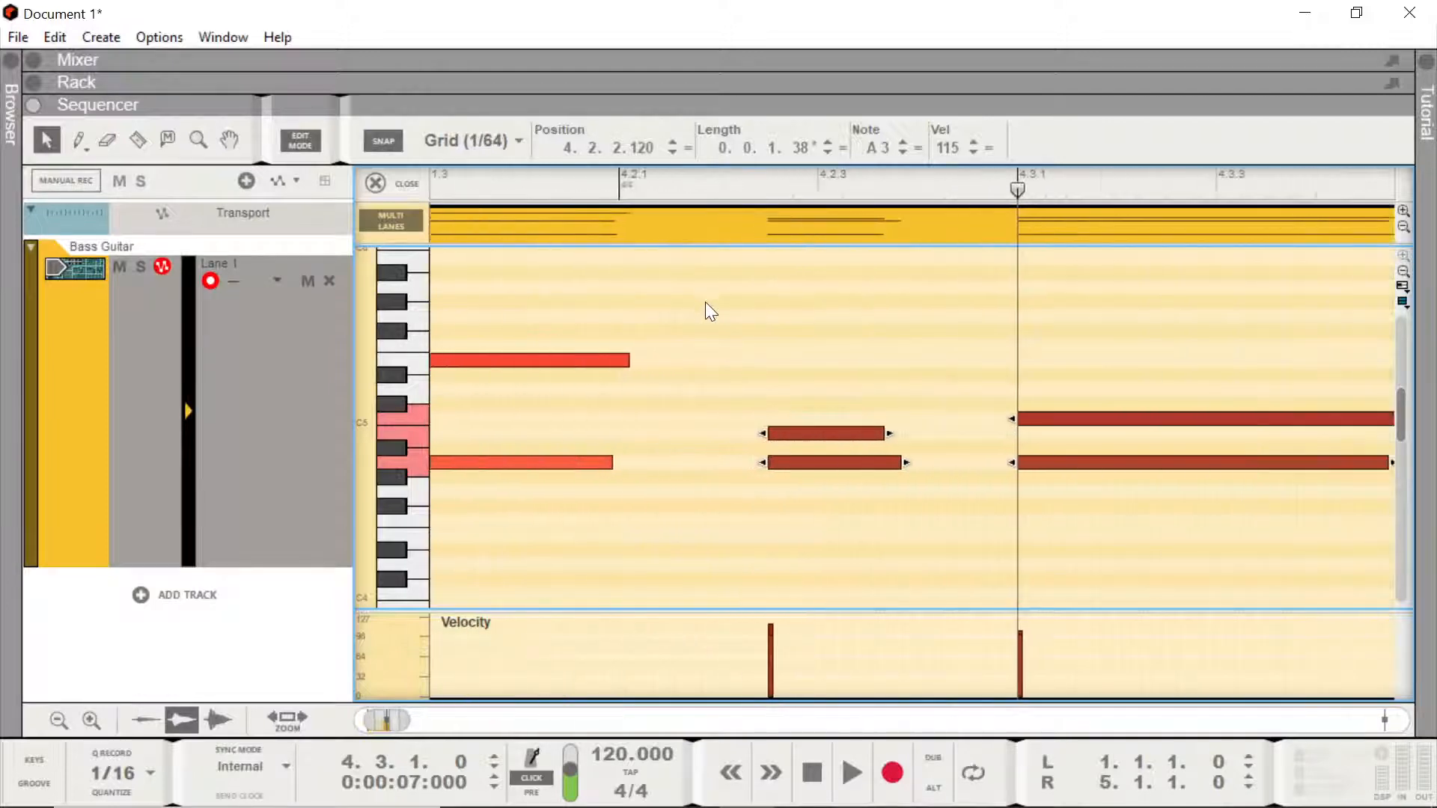
pyautogui.click(812, 405)
pyautogui.moveTo(802, 366)
pyautogui.mouseDown()
pyautogui.moveTo(813, 474)
pyautogui.moveTo(785, 428)
pyautogui.moveTo(757, 425)
pyautogui.mouseUp()
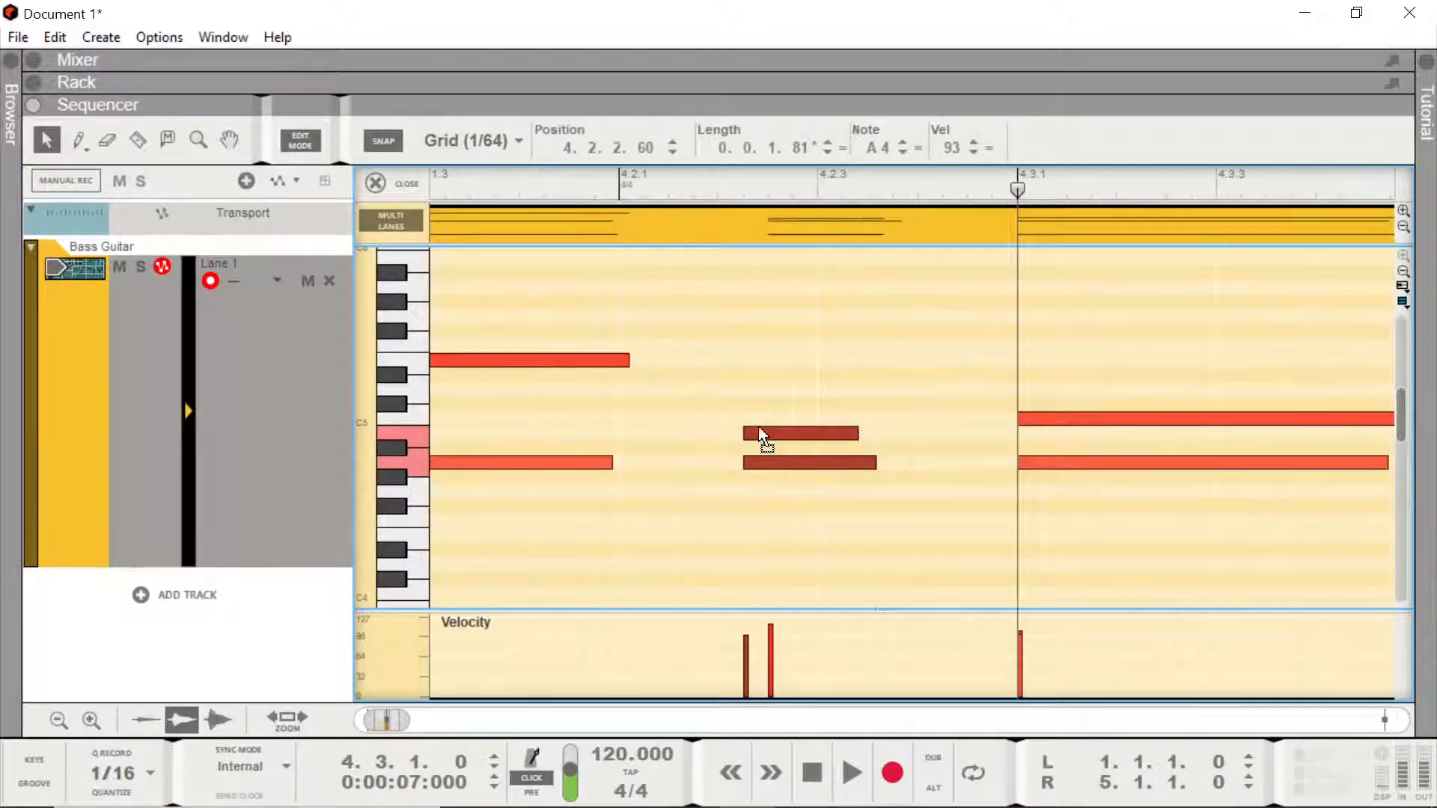
pyautogui.click(522, 186)
pyautogui.press('space')
pyautogui.press('space')
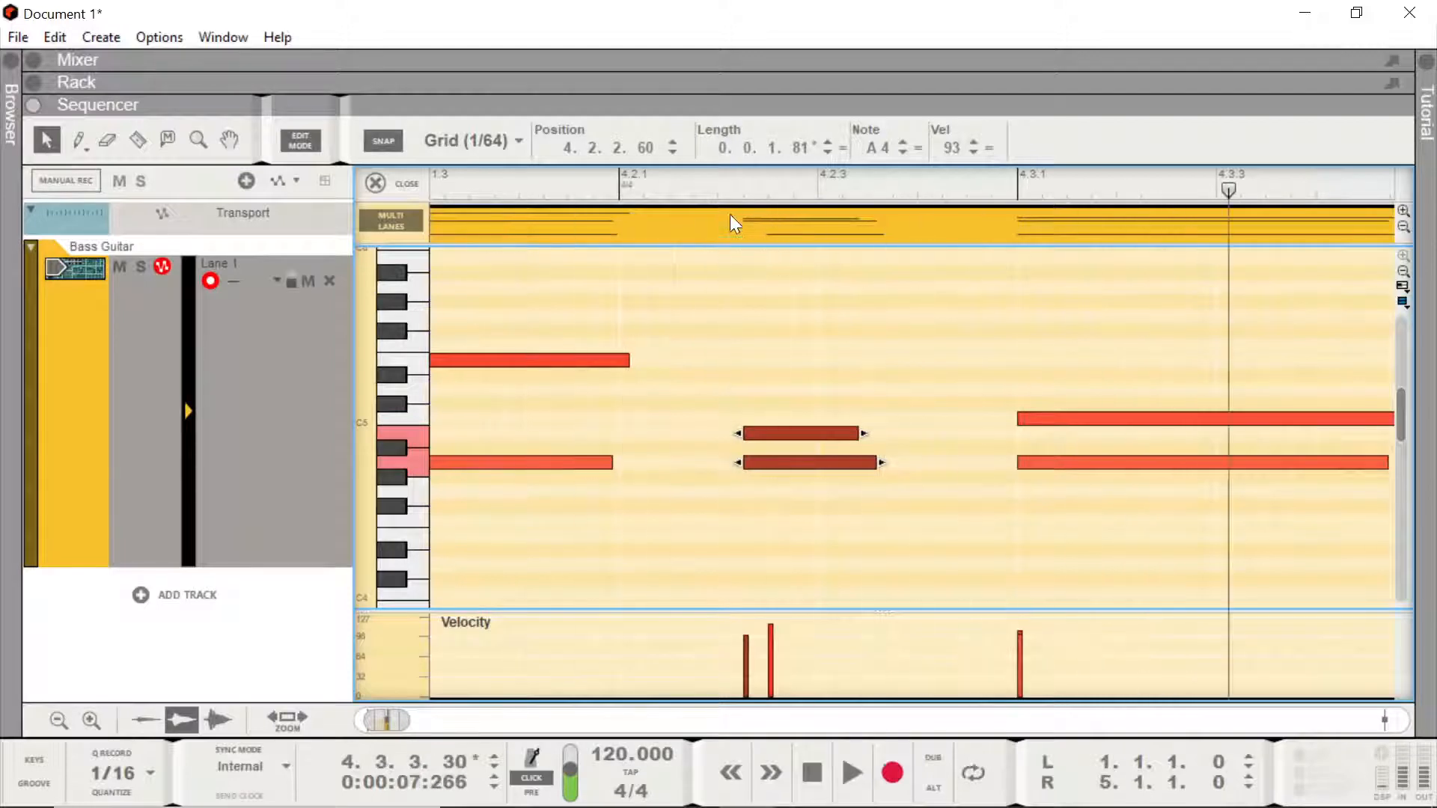
# - Compare the second-to-last chord's upper and low notes and play the ending from 4.1
pyautogui.click(893, 184)
pyautogui.scroll(-2, 690, 254)
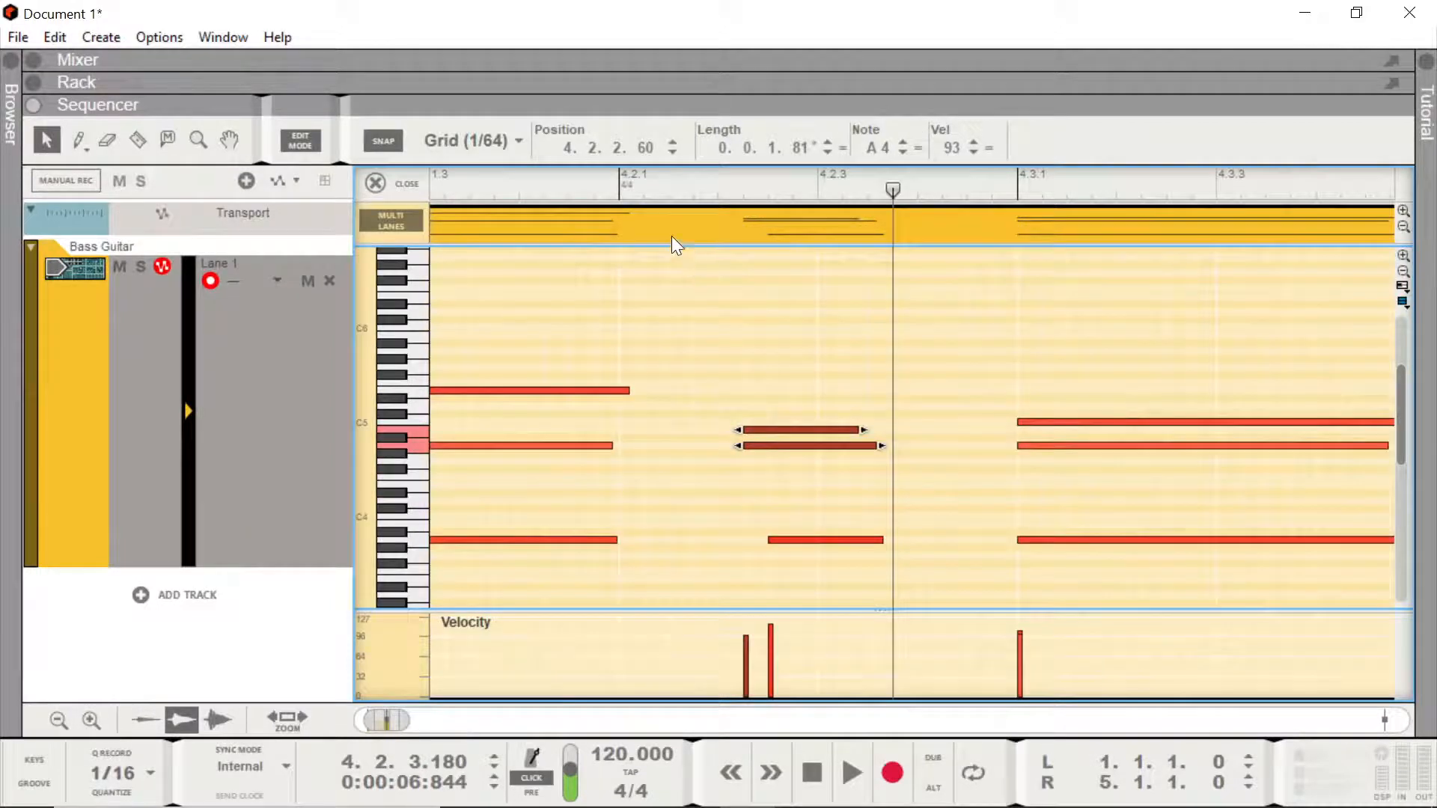
pyautogui.scroll(1, 671, 236)
pyautogui.scroll(-2, 672, 235)
pyautogui.scroll(-1, 671, 236)
pyautogui.click(513, 173)
pyautogui.press('space')
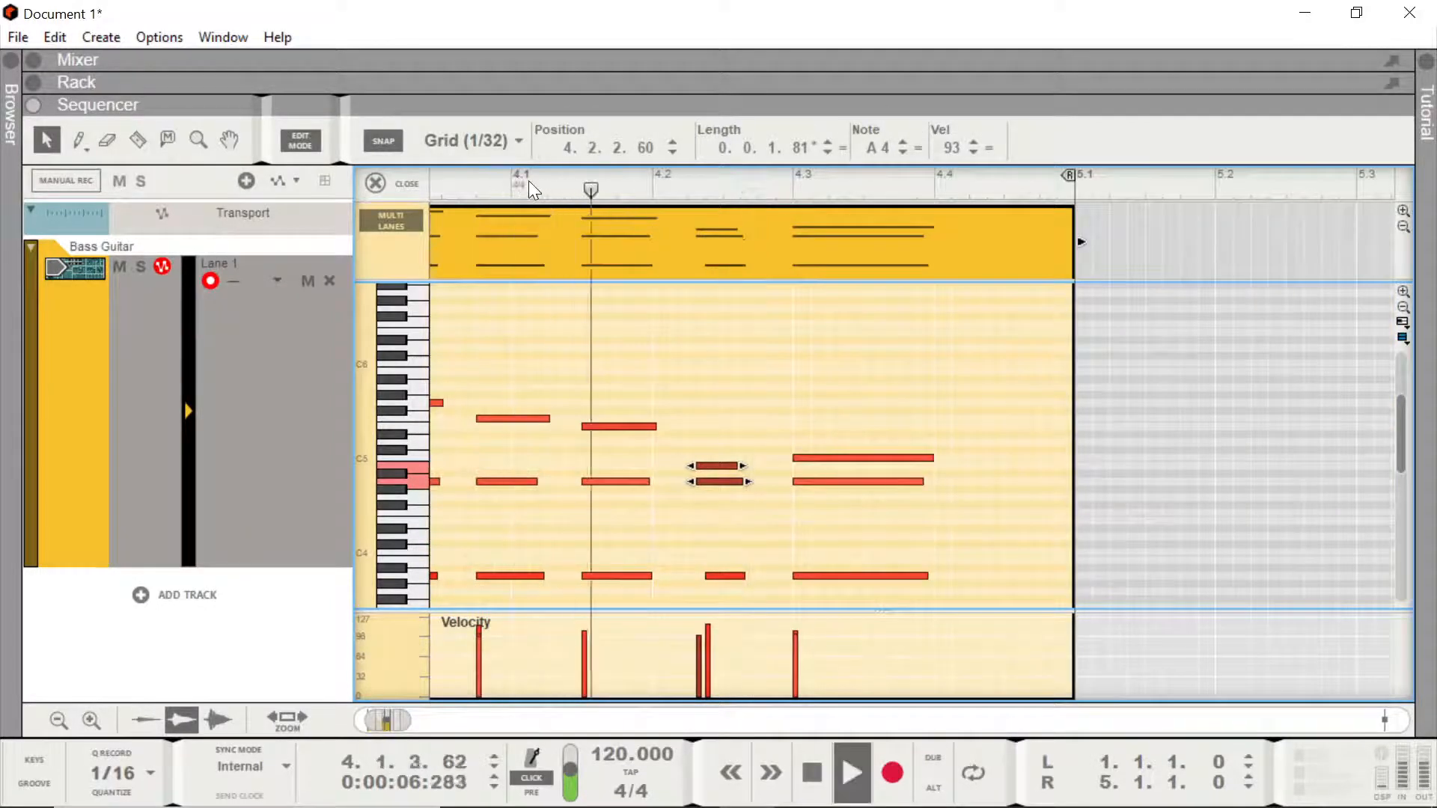
pyautogui.press('space')
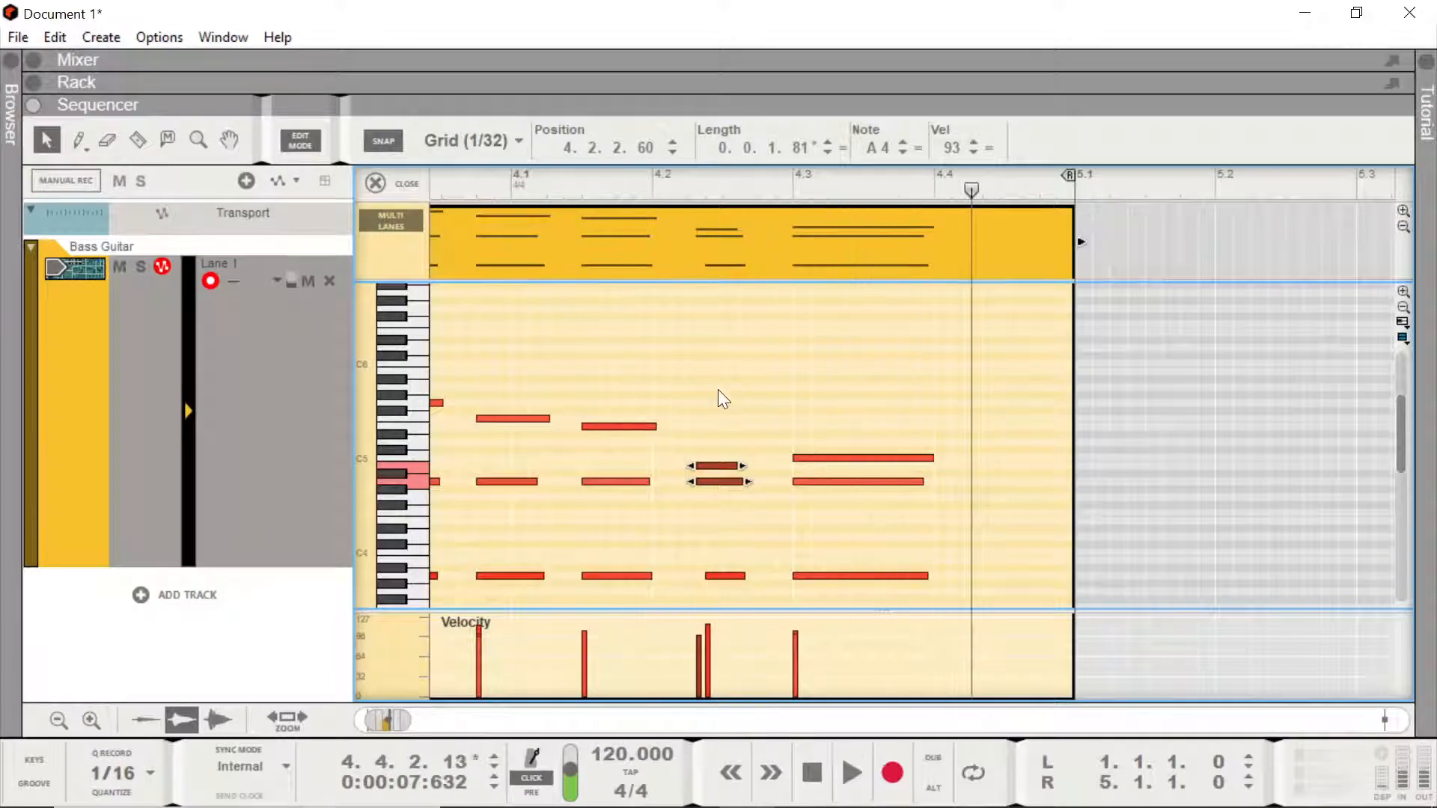
# - Move the low note of the second-to-last chord a 1/32 step earlier to 4.2.2.0 and select its upper two notes
pyautogui.click(709, 561)
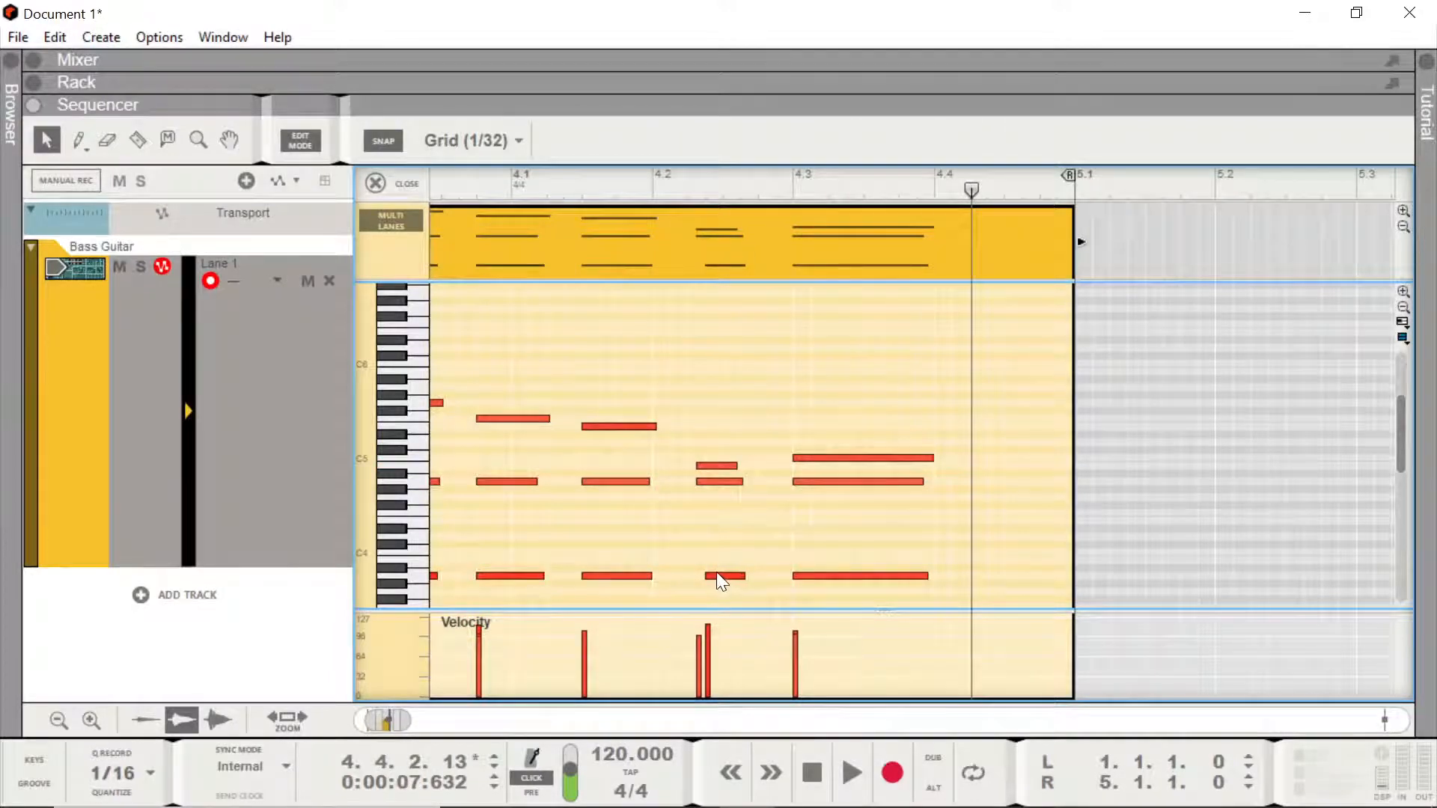
pyautogui.moveTo(716, 571); pyautogui.dragTo(698, 570)
pyautogui.moveTo(685, 415); pyautogui.dragTo(729, 510)
pyautogui.click(713, 474)
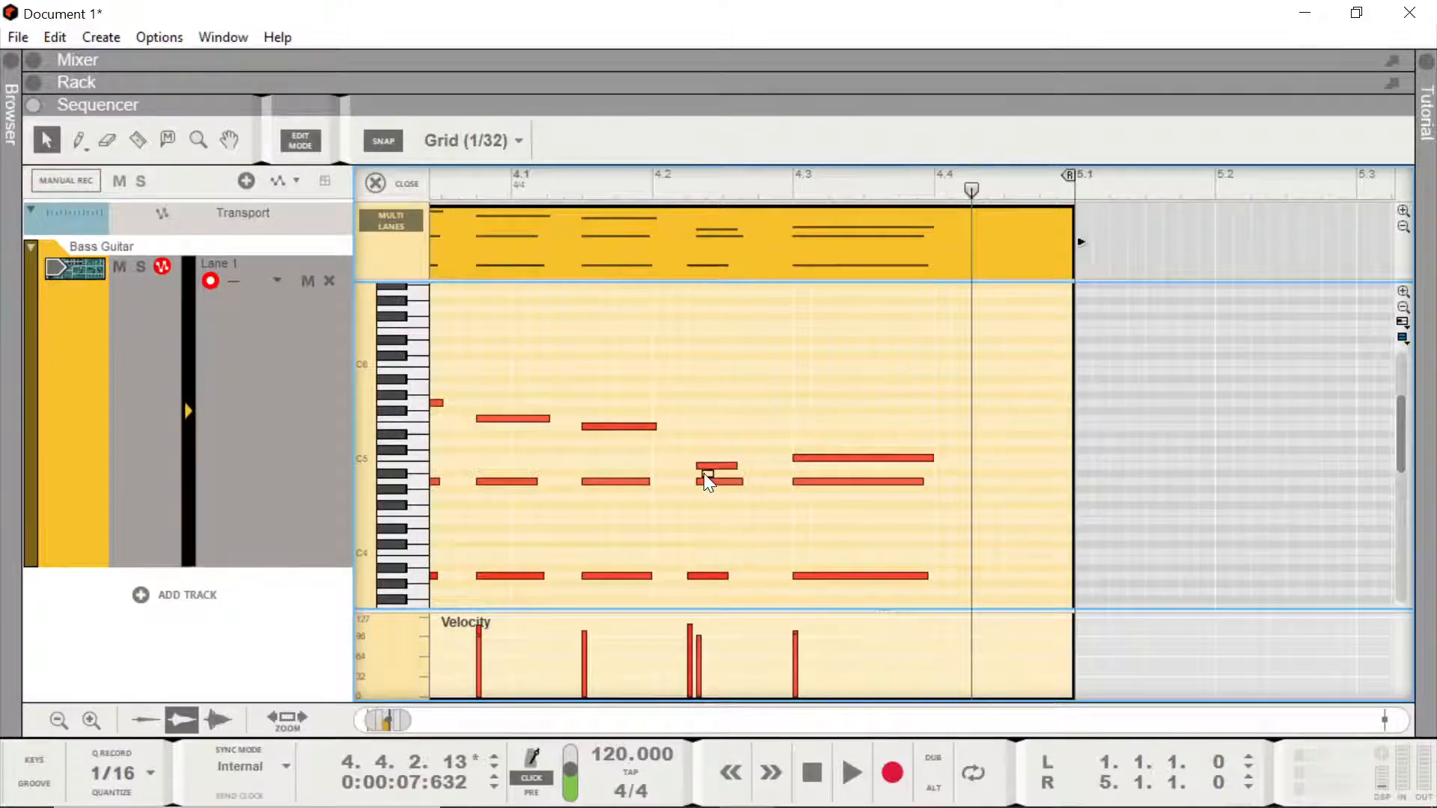
pyautogui.moveTo(723, 458)
pyautogui.mouseDown()
pyautogui.moveTo(735, 500)
pyautogui.moveTo(707, 482)
pyautogui.mouseUp()
# - Select the last two chords, quantize them to 1/16 and play the ending
pyautogui.scroll(3, 754, 402)
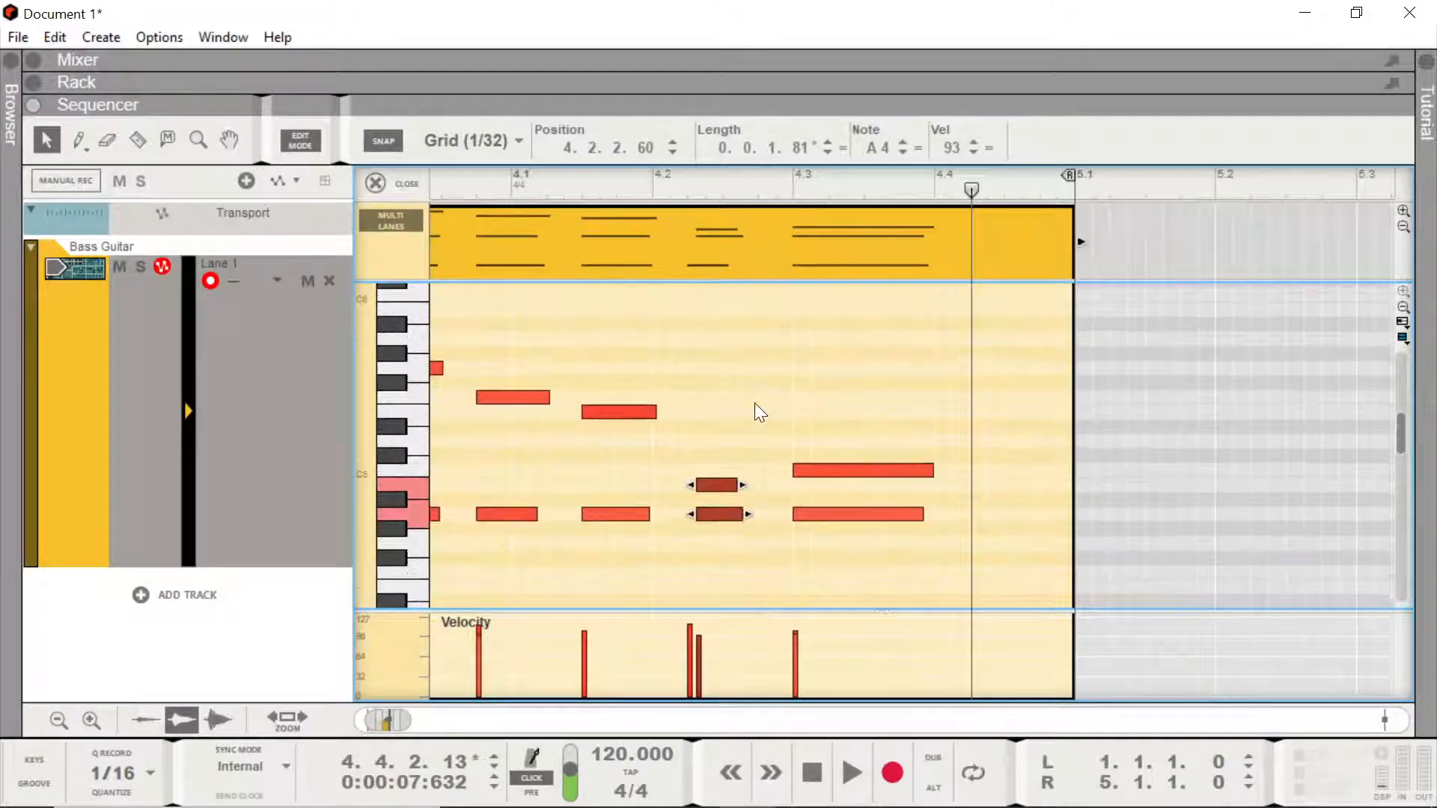
pyautogui.scroll(2, 751, 402)
pyautogui.scroll(-3, 750, 402)
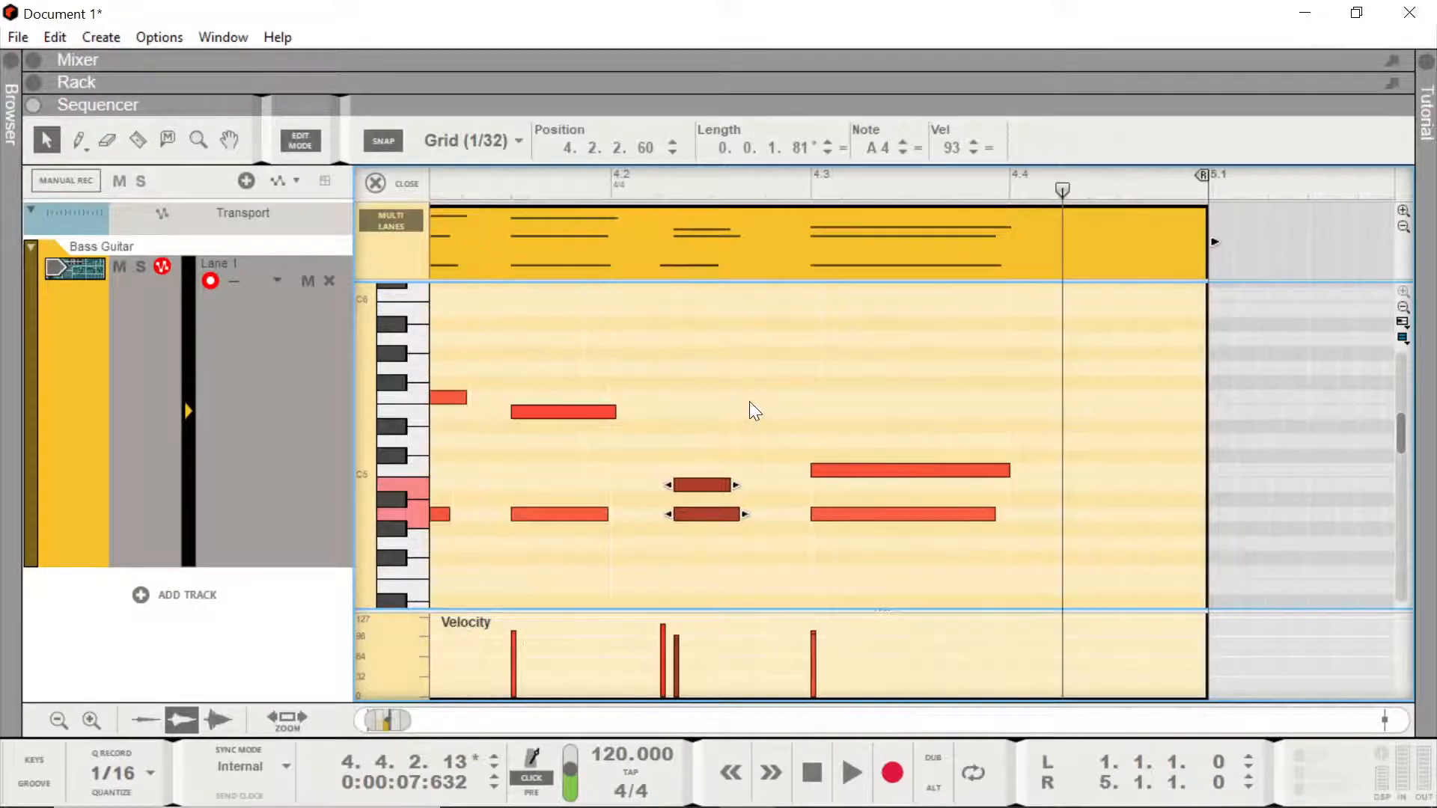
pyautogui.scroll(-3, 737, 400)
pyautogui.scroll(3, 730, 408)
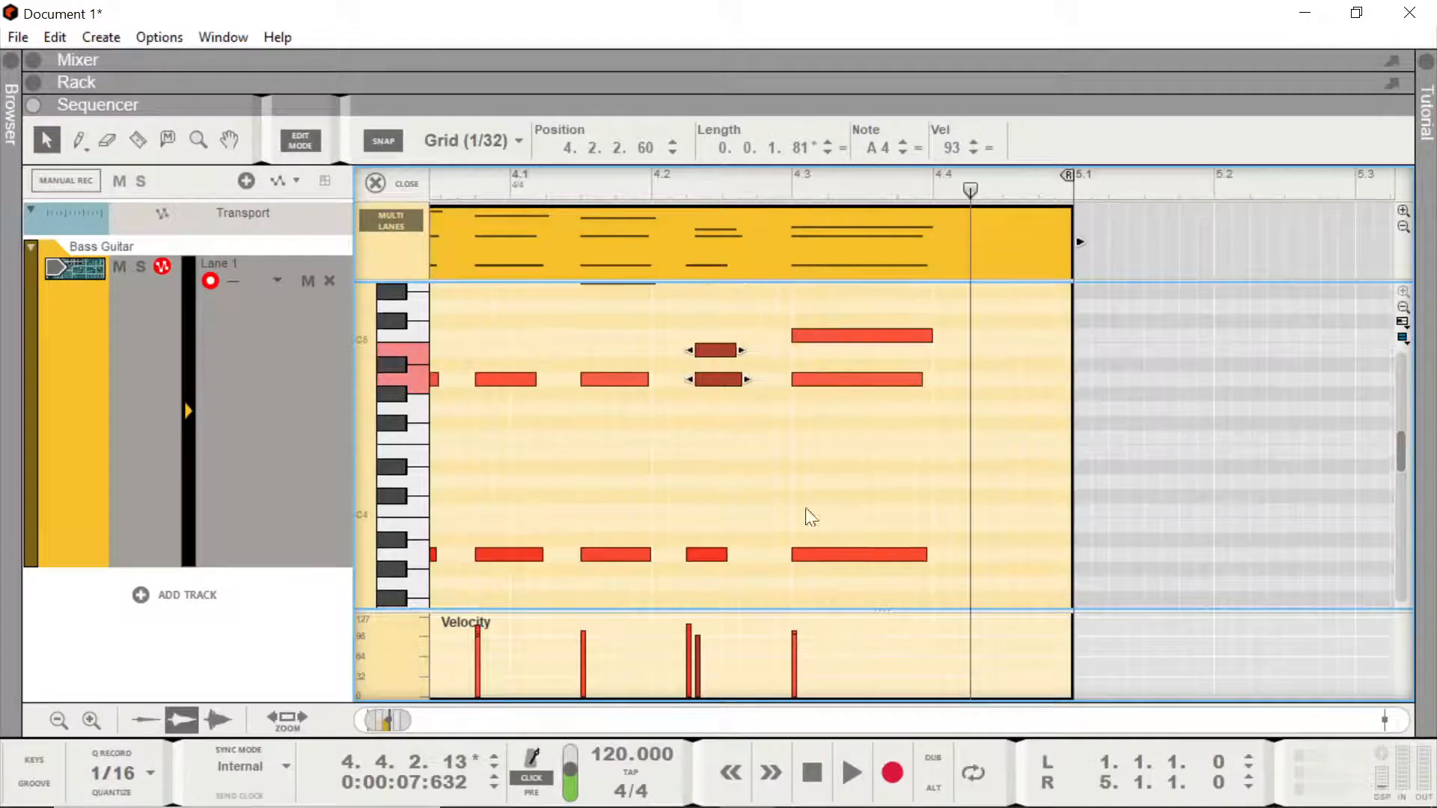
pyautogui.scroll(3, 688, 314)
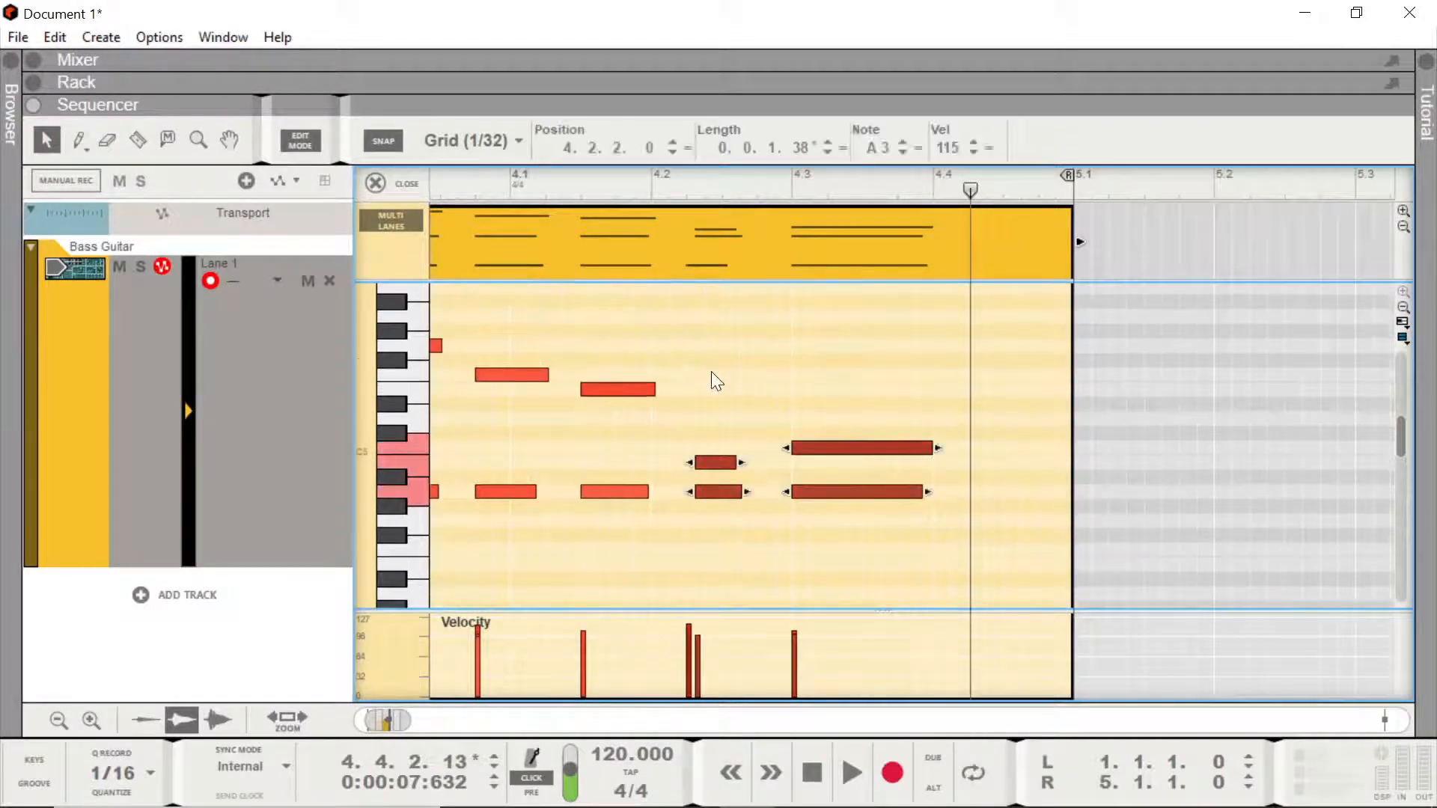
pyautogui.hotkey('ctrl', 'k')
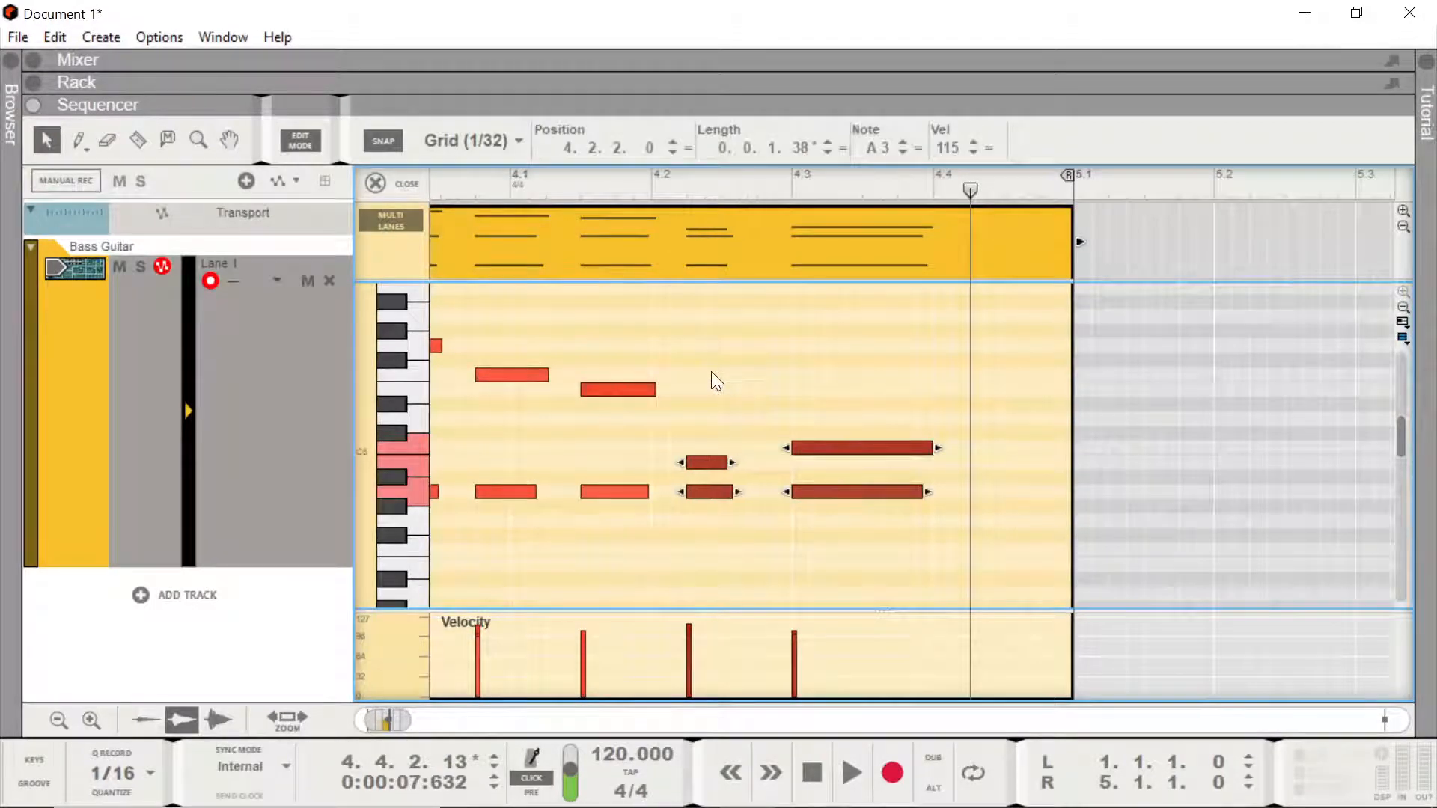
pyautogui.click(455, 181)
pyautogui.press('space')
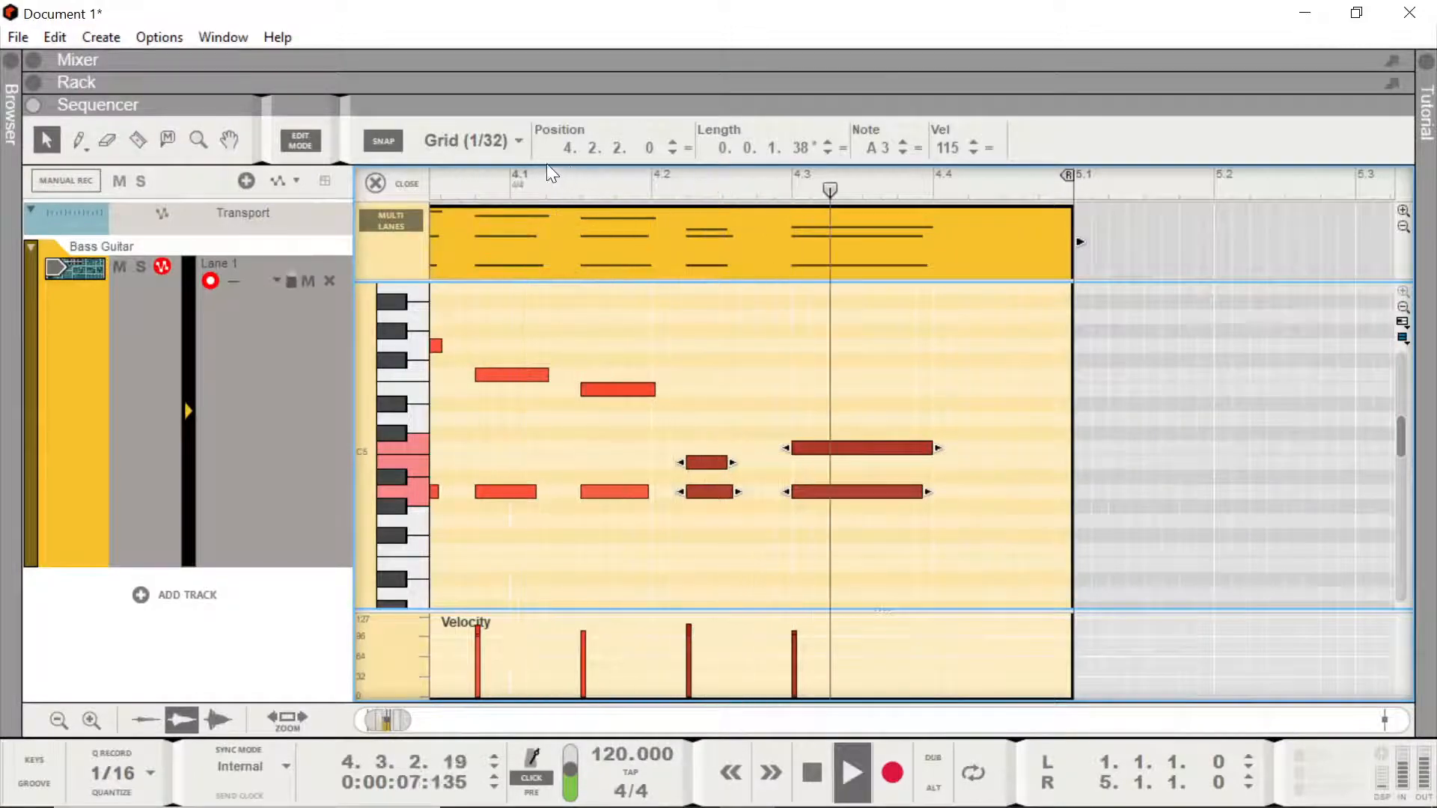
pyautogui.press('space')
# - Play the whole four-bar part from the beginning
pyautogui.scroll(-2, 591, 311)
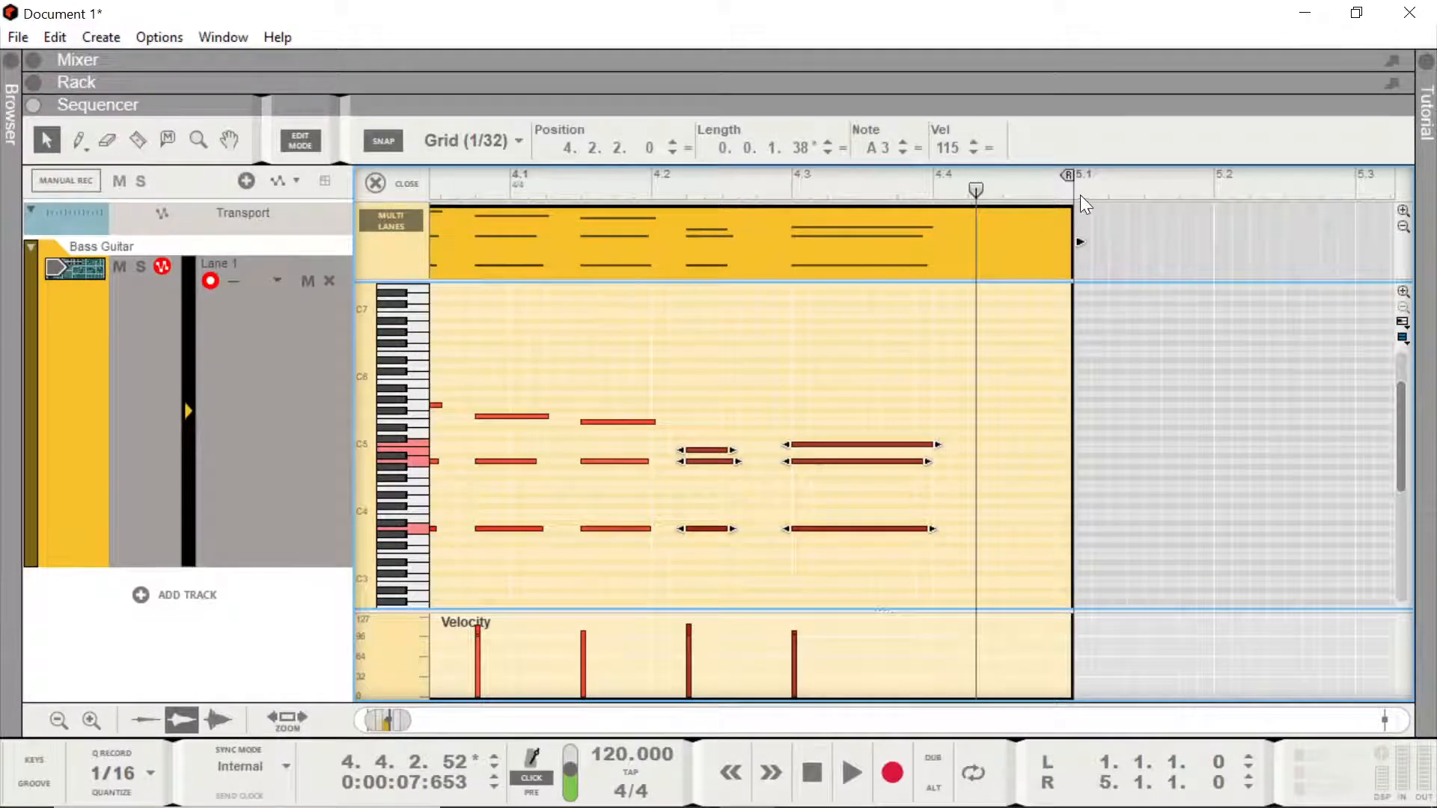
pyautogui.scroll(-5, 861, 255)
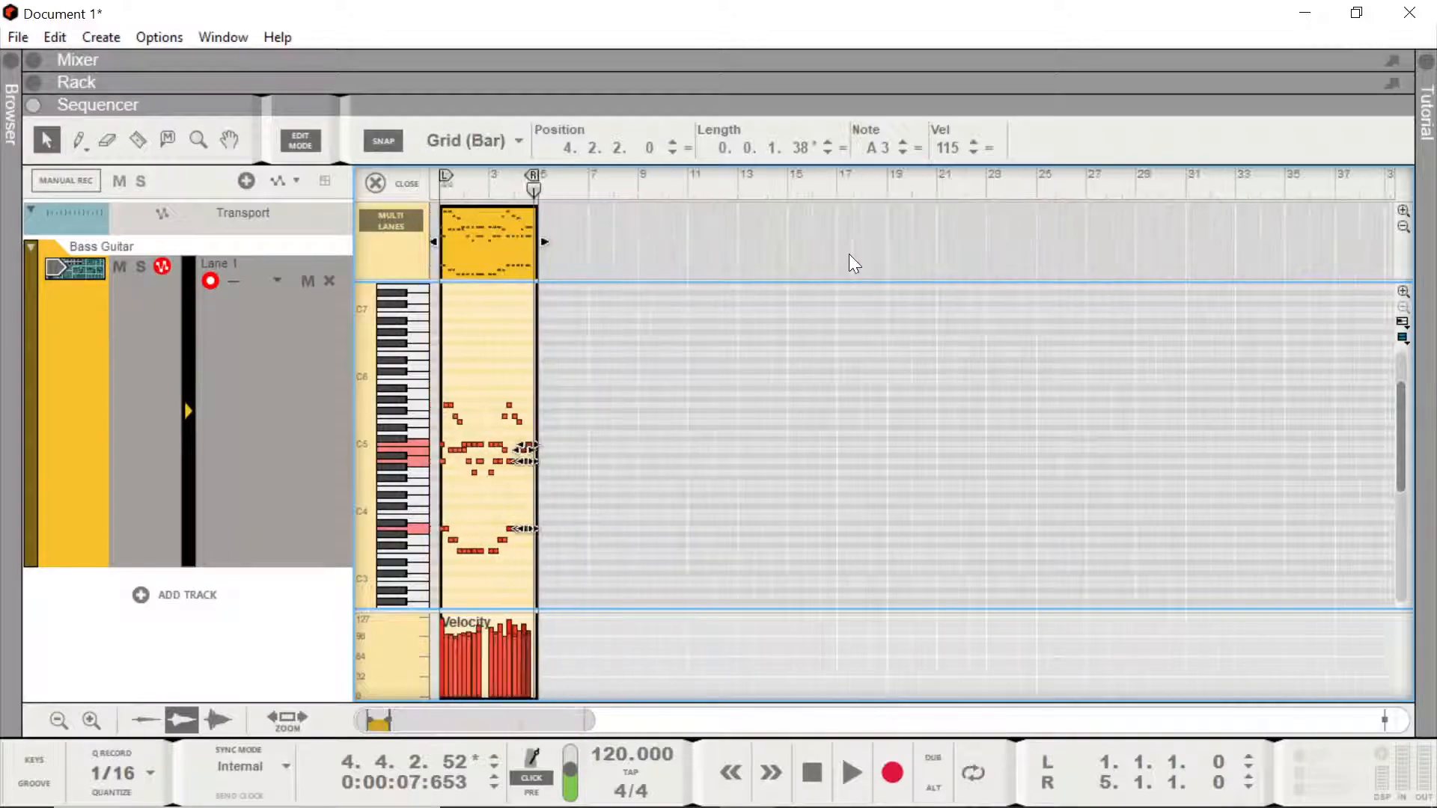
pyautogui.moveTo(461, 195)
pyautogui.mouseDown()
pyautogui.moveTo(487, 193)
pyautogui.moveTo(63, 176)
pyautogui.mouseUp()
pyautogui.press('space')
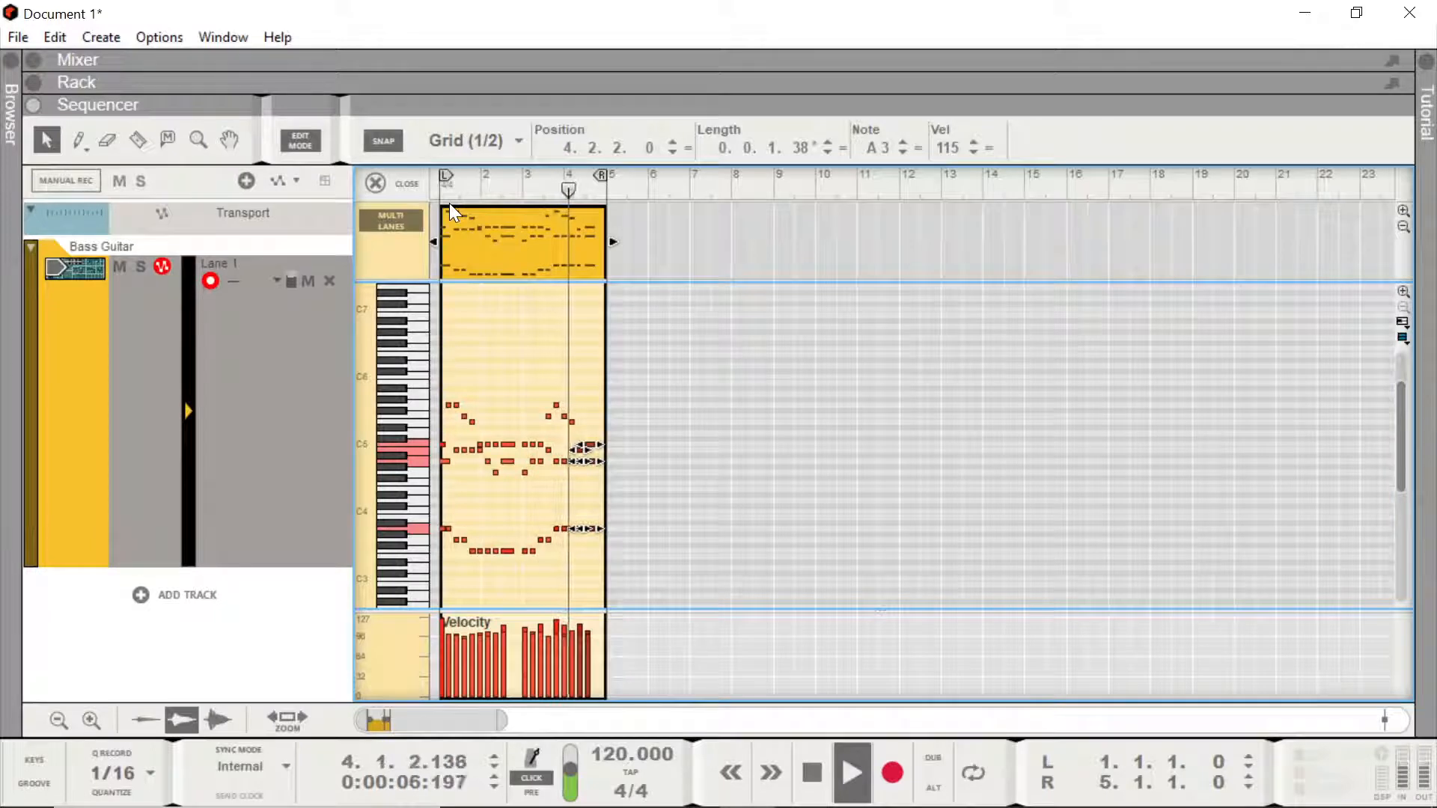
pyautogui.press('space')
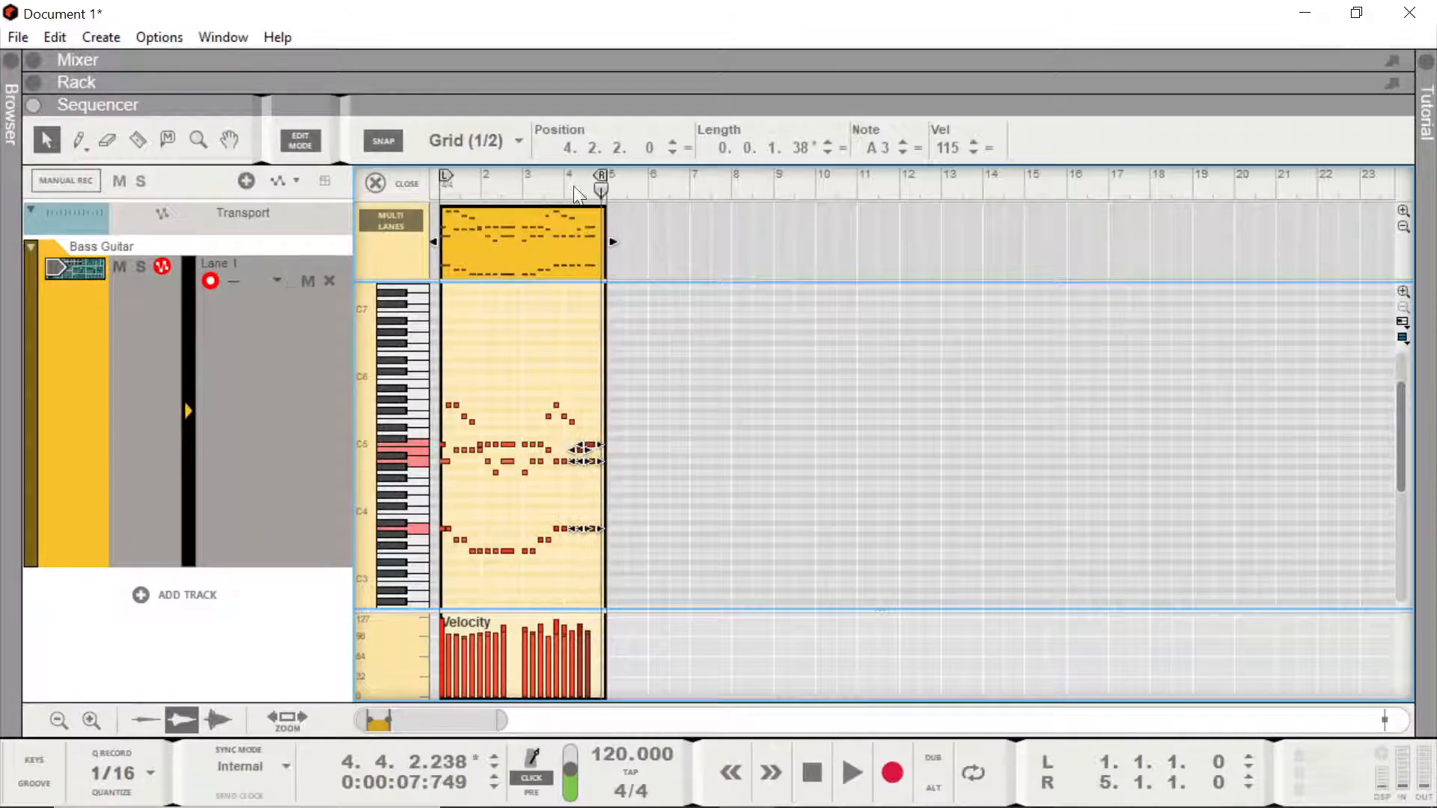
# - Move all three notes of the second-to-last chord a 1/32 step later to 4.2.2.120 and play the last bar
pyautogui.scroll(5, 565, 190)
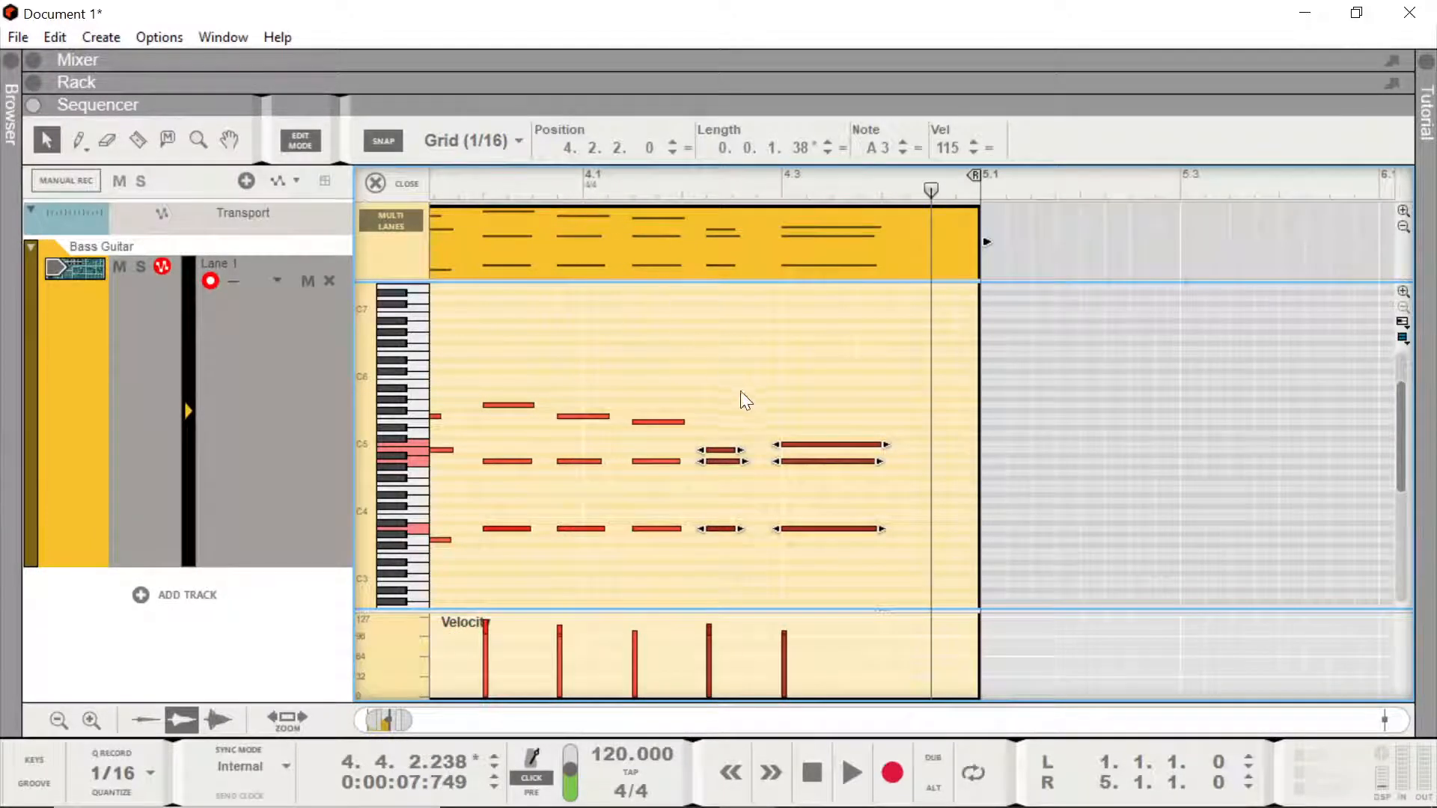
pyautogui.click(737, 404)
pyautogui.moveTo(712, 401); pyautogui.dragTo(745, 527)
pyautogui.scroll(3, 742, 519)
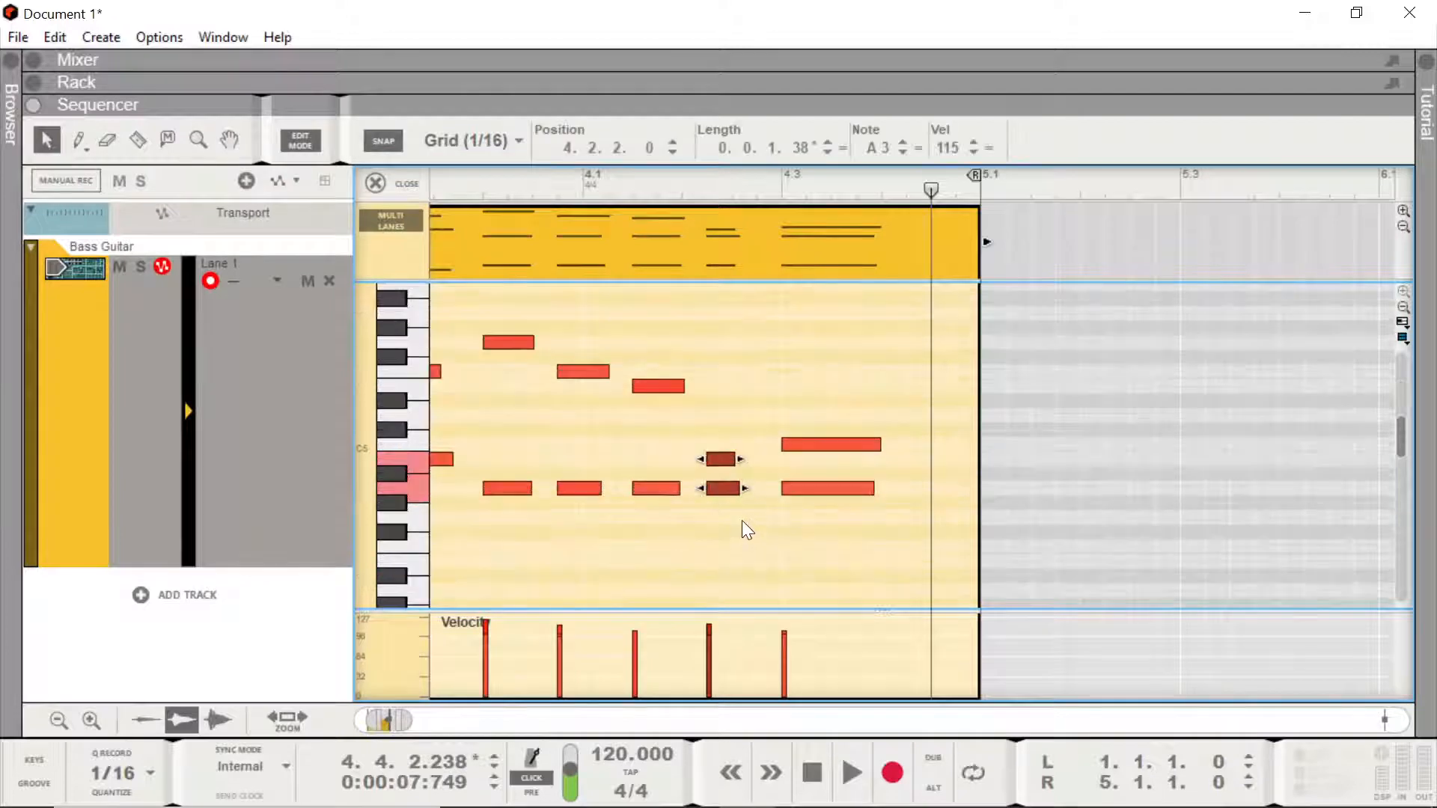
pyautogui.scroll(4, 740, 516)
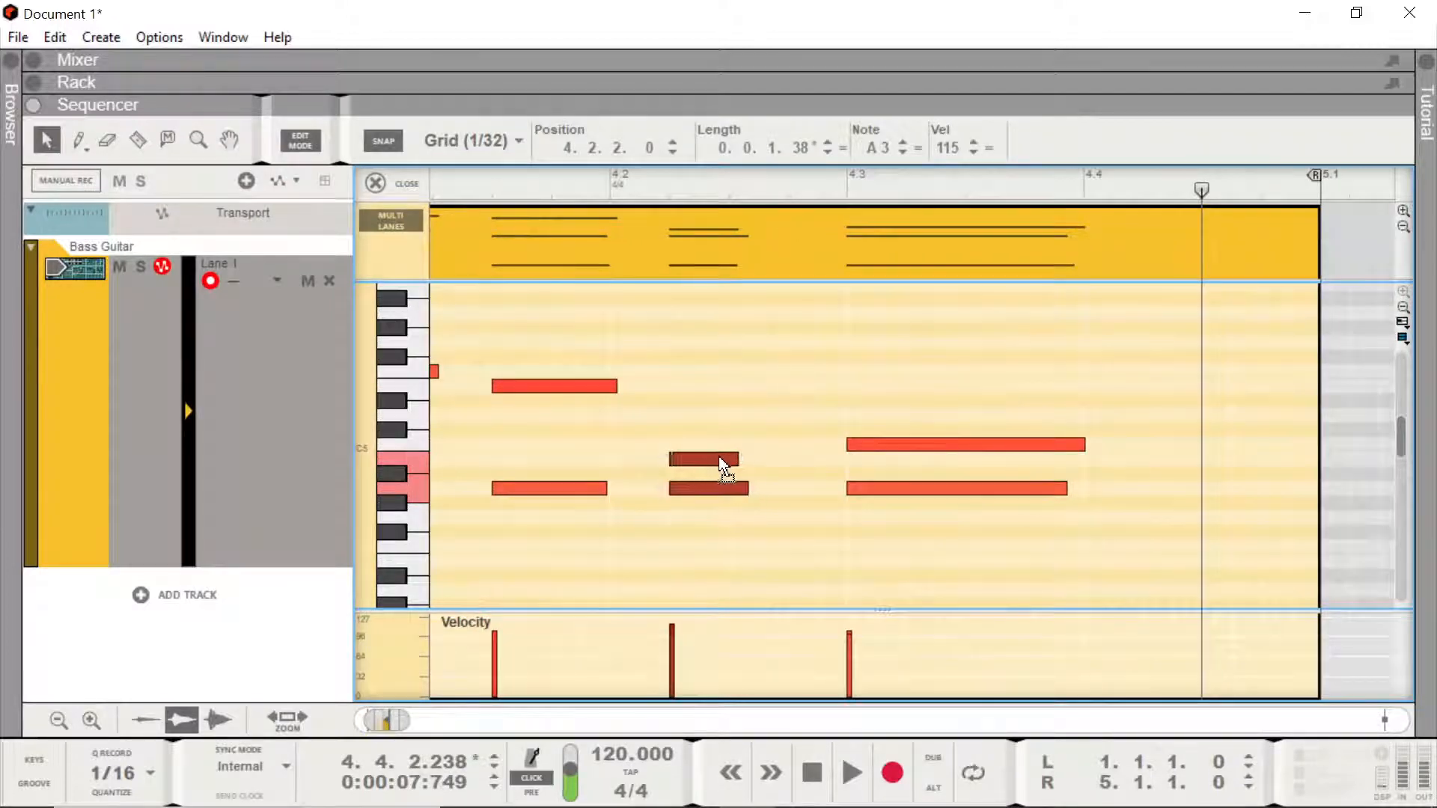
pyautogui.moveTo(718, 458); pyautogui.dragTo(739, 465)
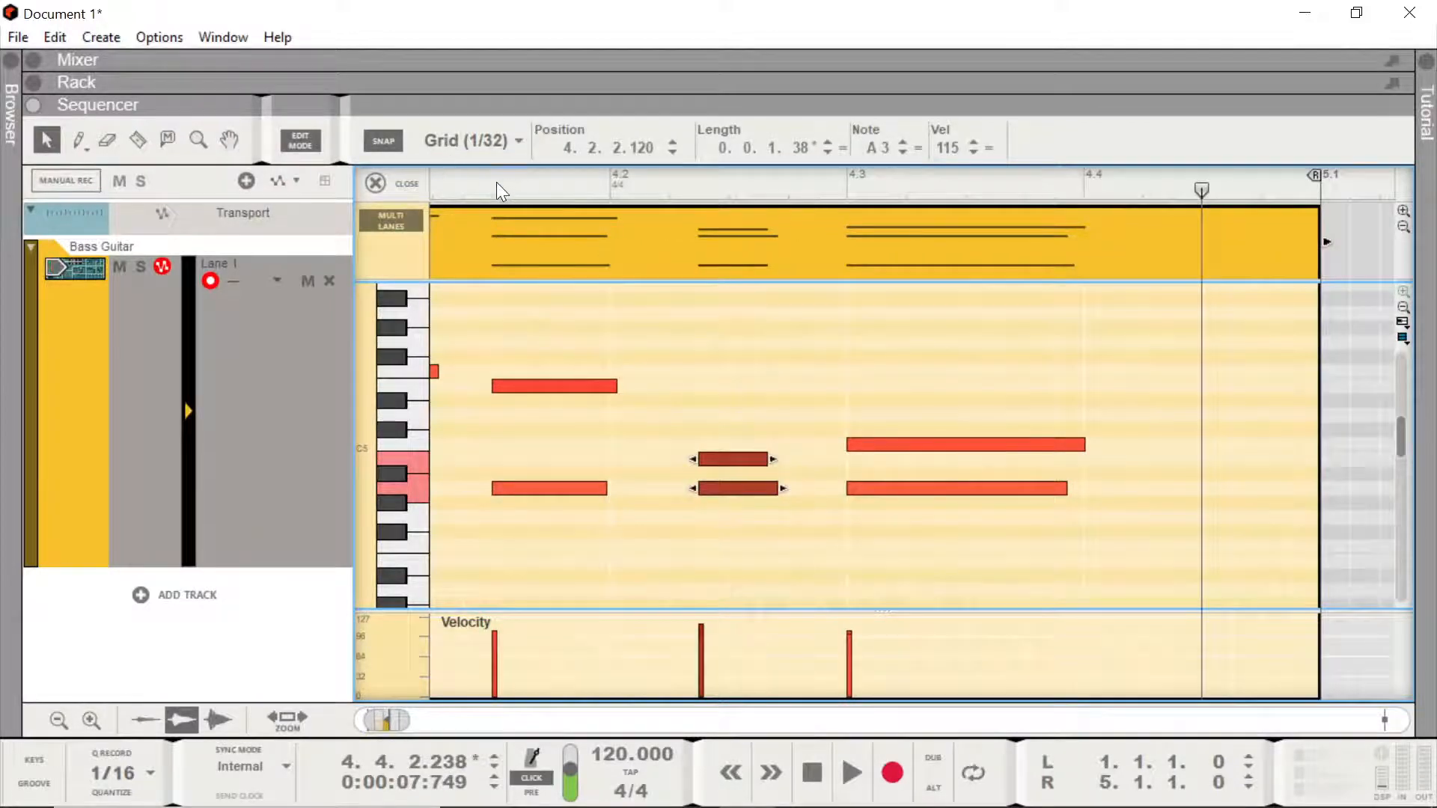
pyautogui.scroll(-5, 500, 186)
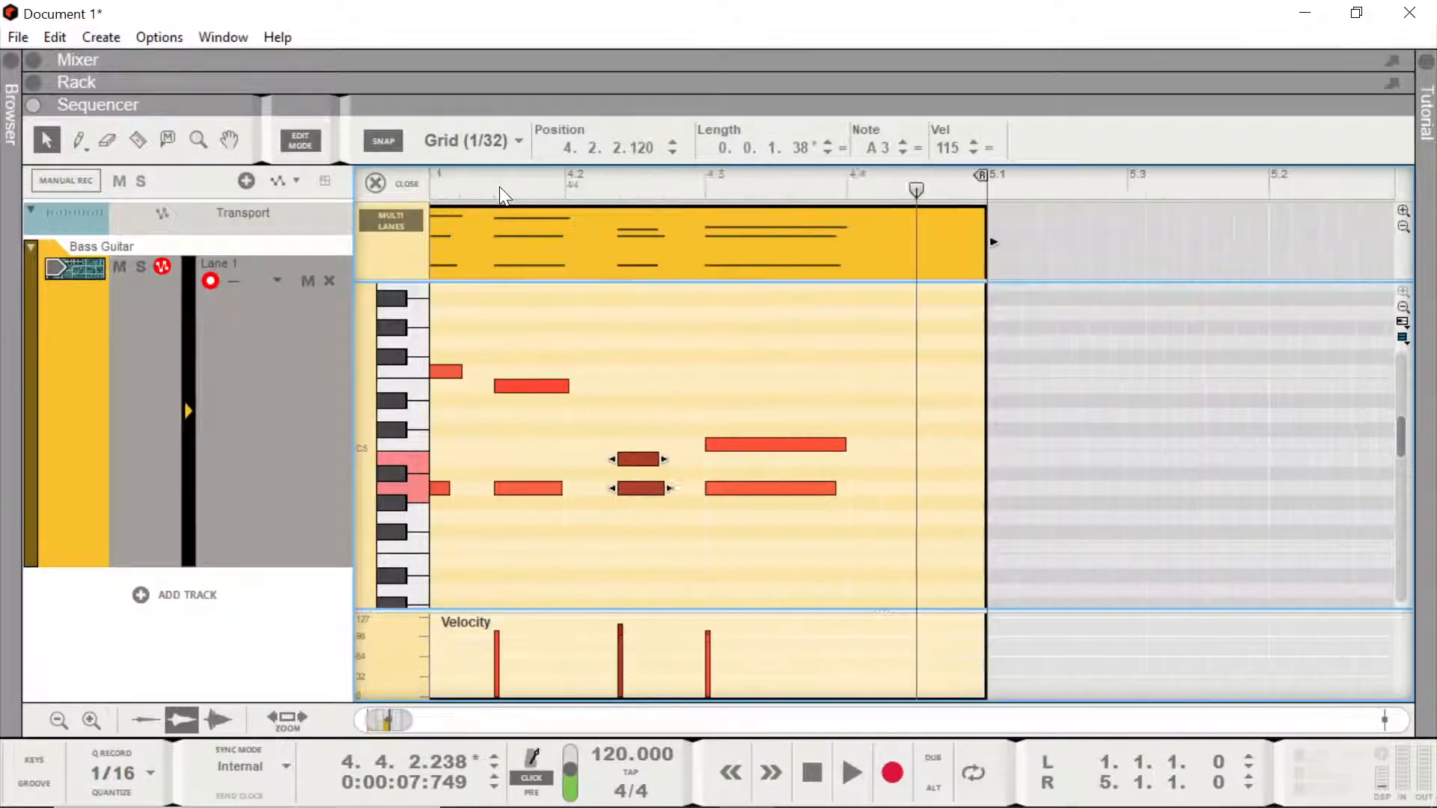
pyautogui.click(451, 189)
pyautogui.press('space')
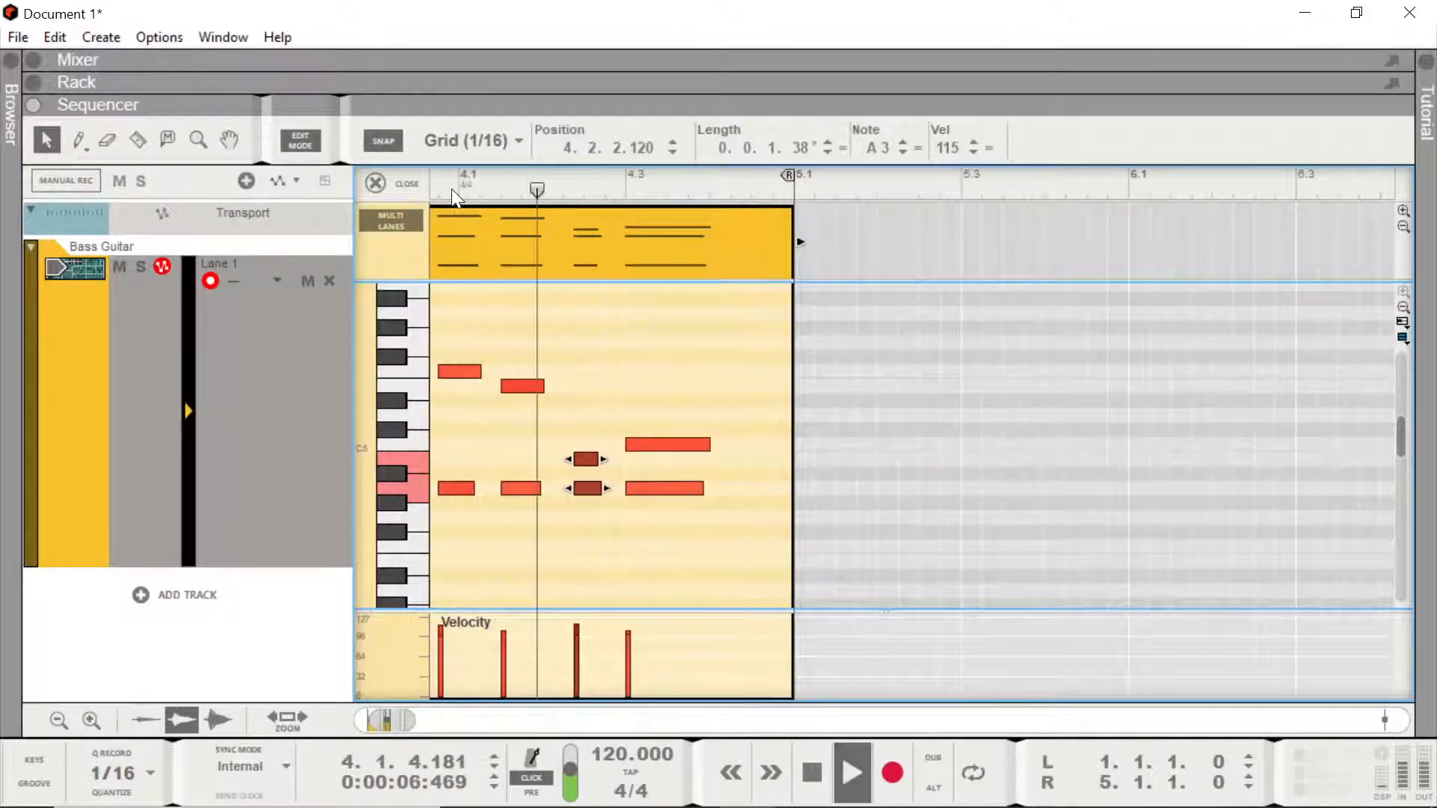
# - Stop playback and lengthen all three notes of the last chord to 0.1.2.0
pyautogui.press('space')
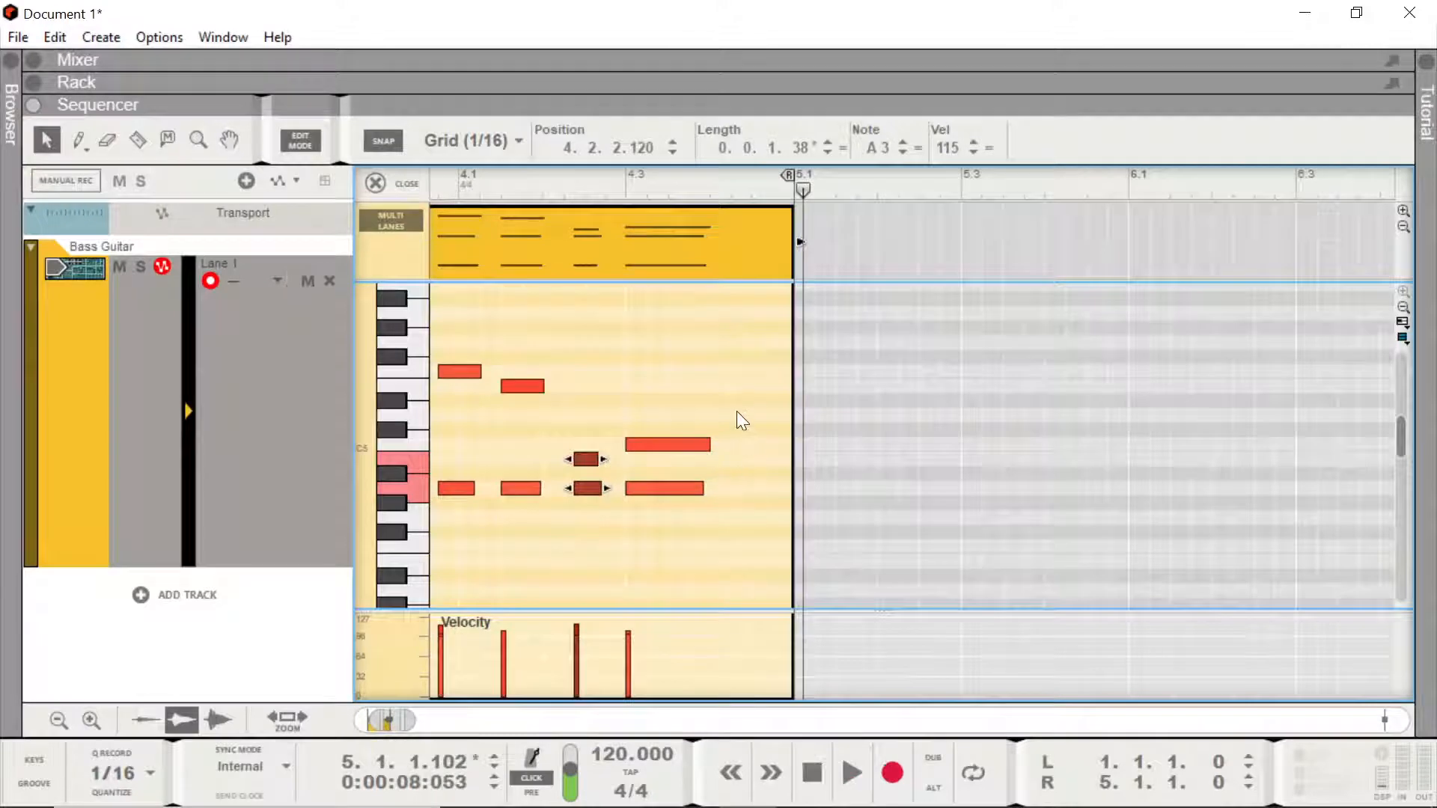
pyautogui.scroll(-3, 737, 411)
pyautogui.scroll(2, 674, 400)
pyautogui.scroll(-4, 651, 389)
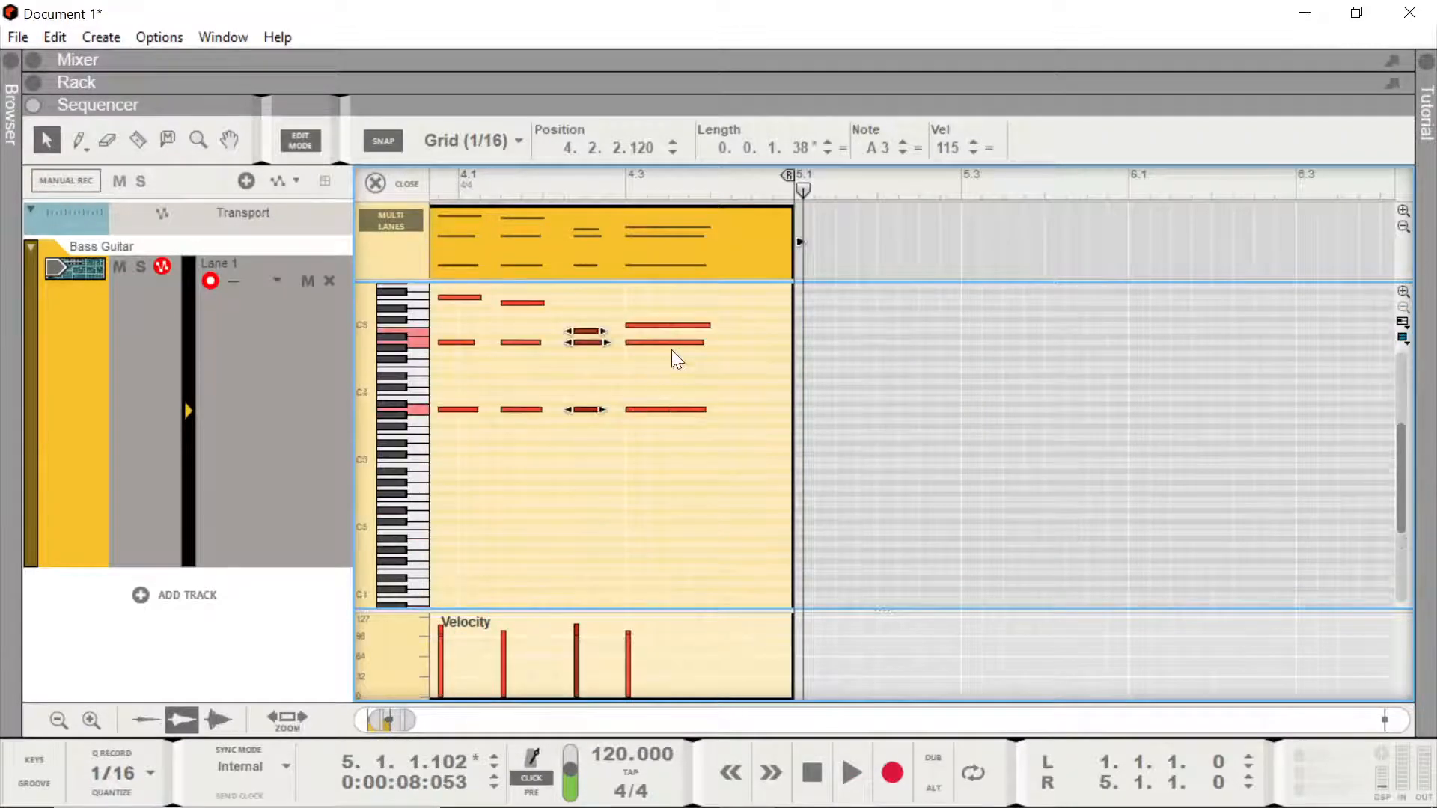
pyautogui.moveTo(660, 296); pyautogui.dragTo(754, 410)
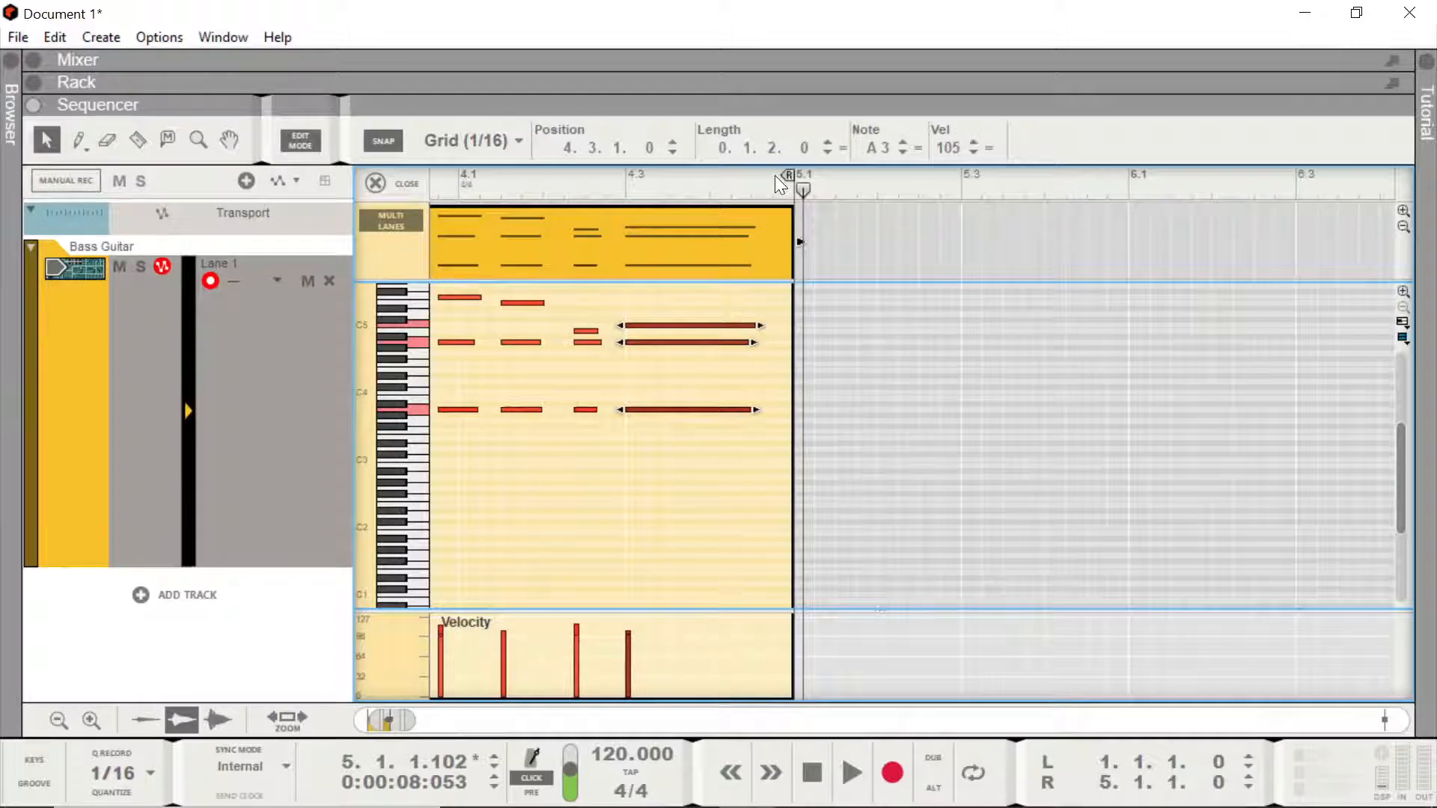
# - Play the whole part from the beginning and replay its middle section from 2.1.3.0
pyautogui.click(820, 771)
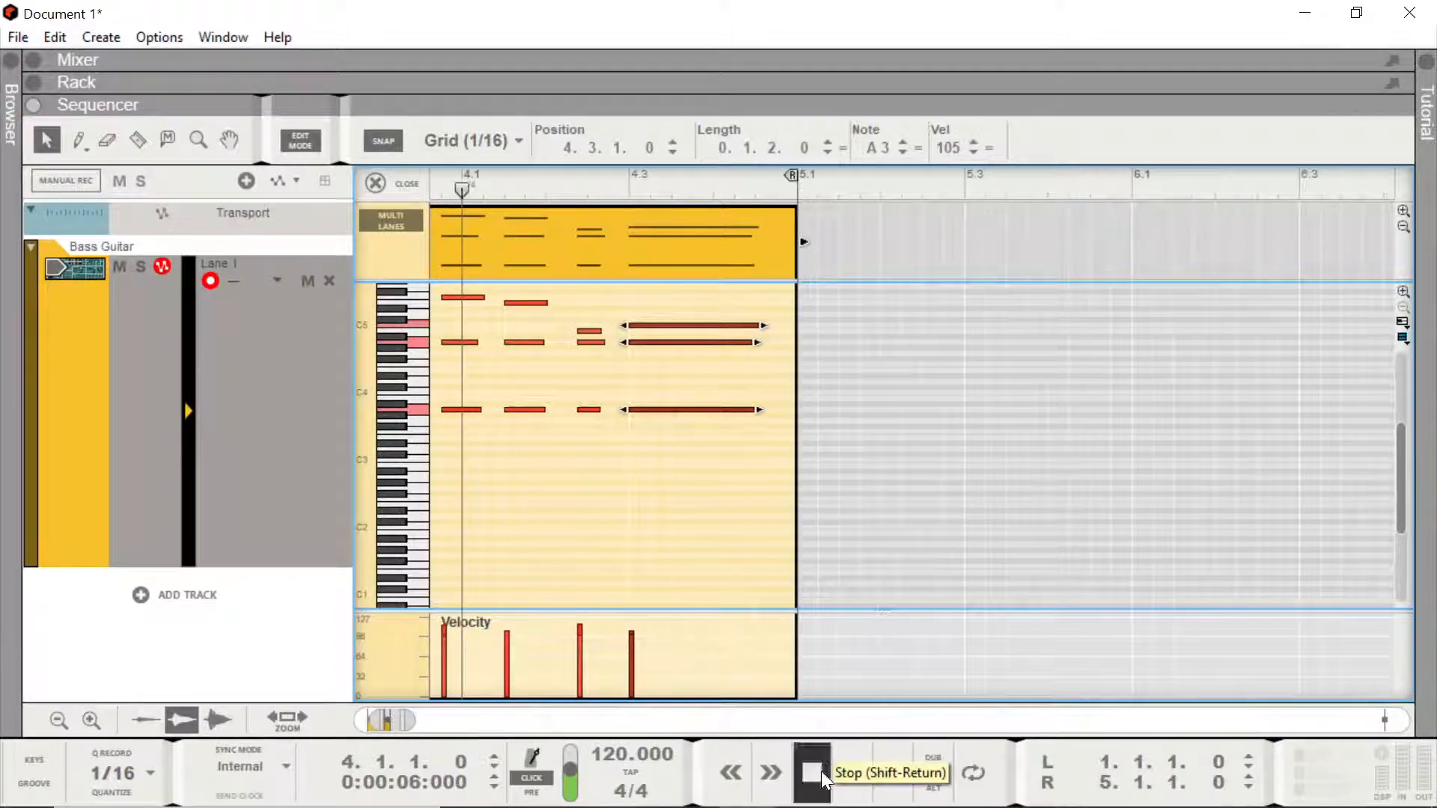
pyautogui.click(820, 771)
pyautogui.click(852, 772)
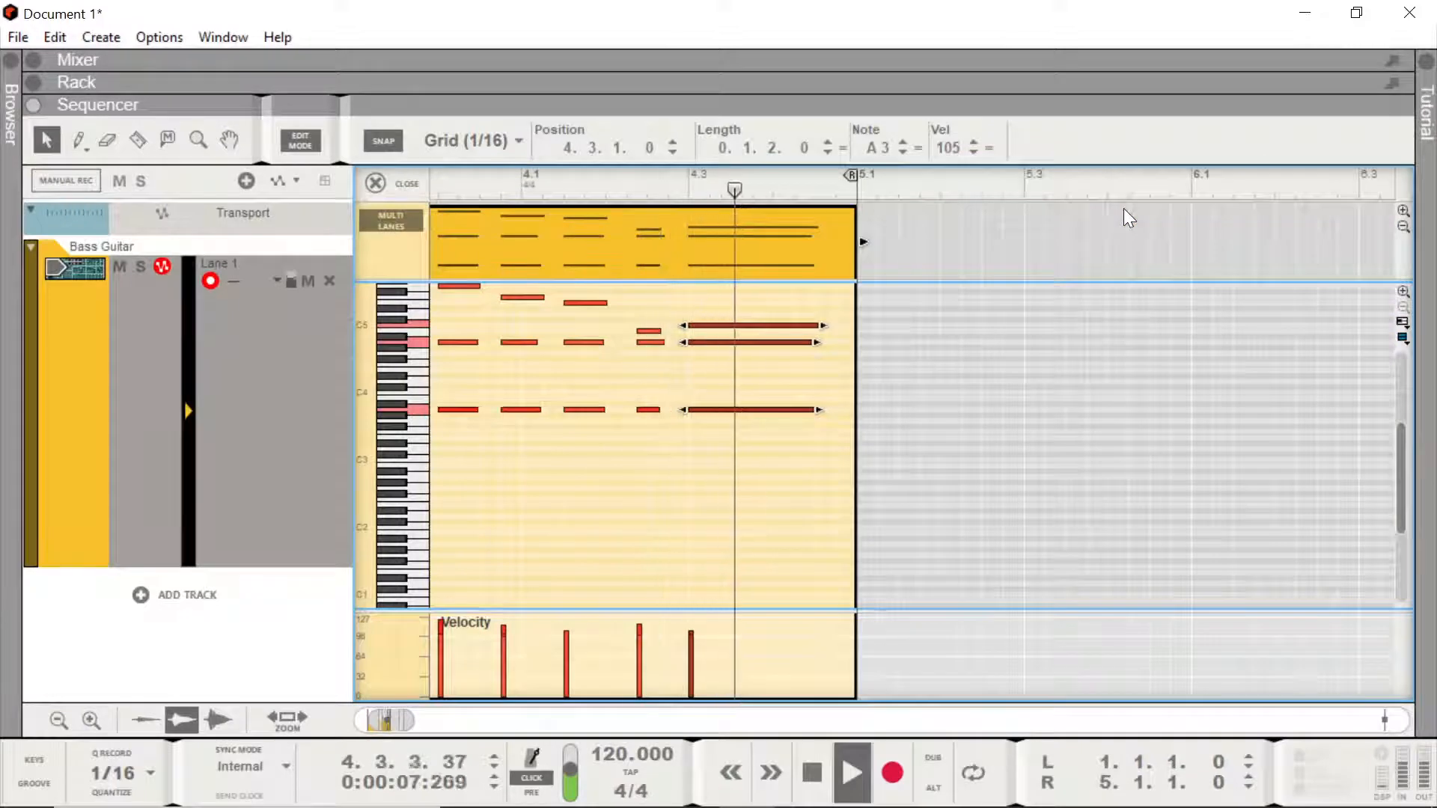
pyautogui.press('space')
pyautogui.moveTo(692, 182); pyautogui.dragTo(649, 193)
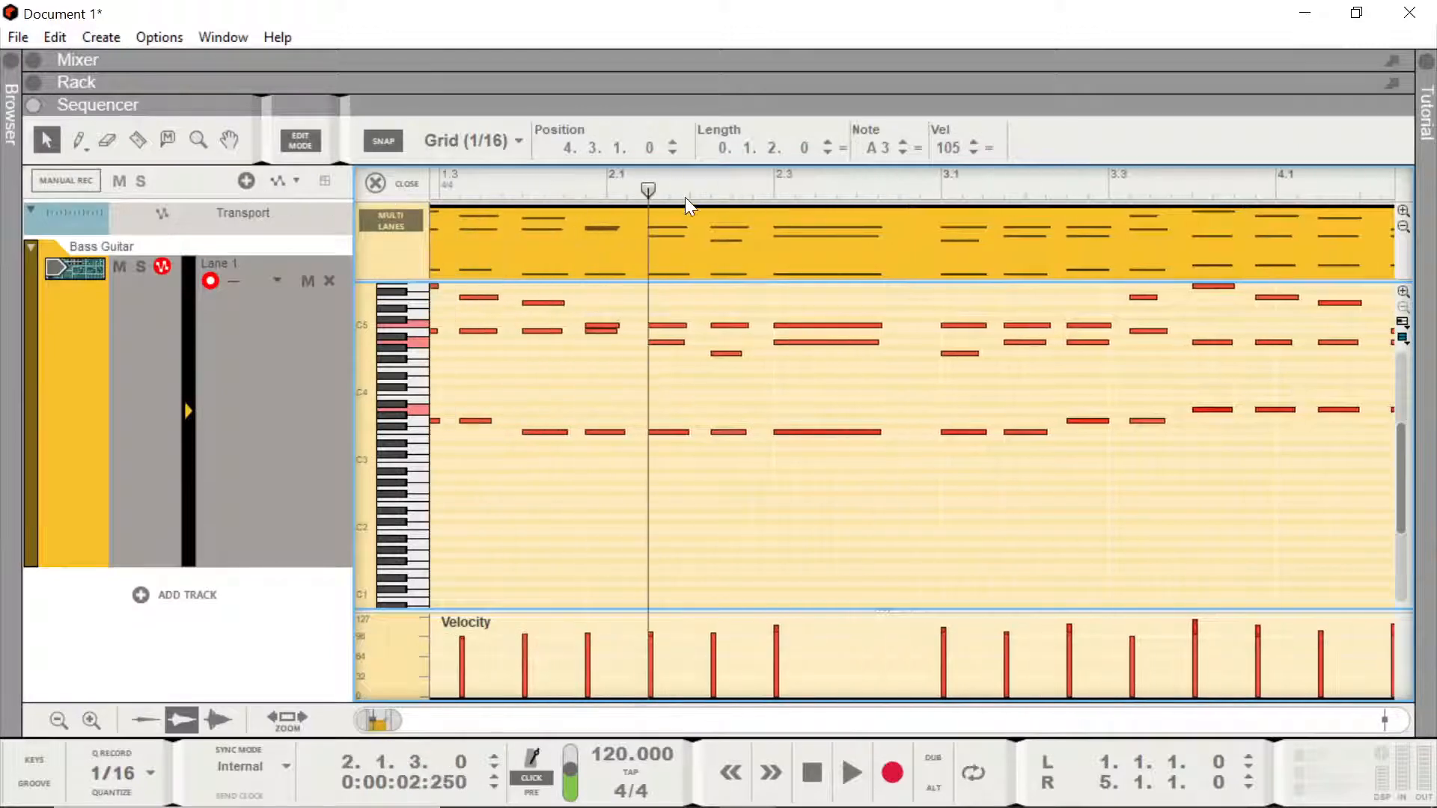
pyautogui.press('space')
pyautogui.press('space')
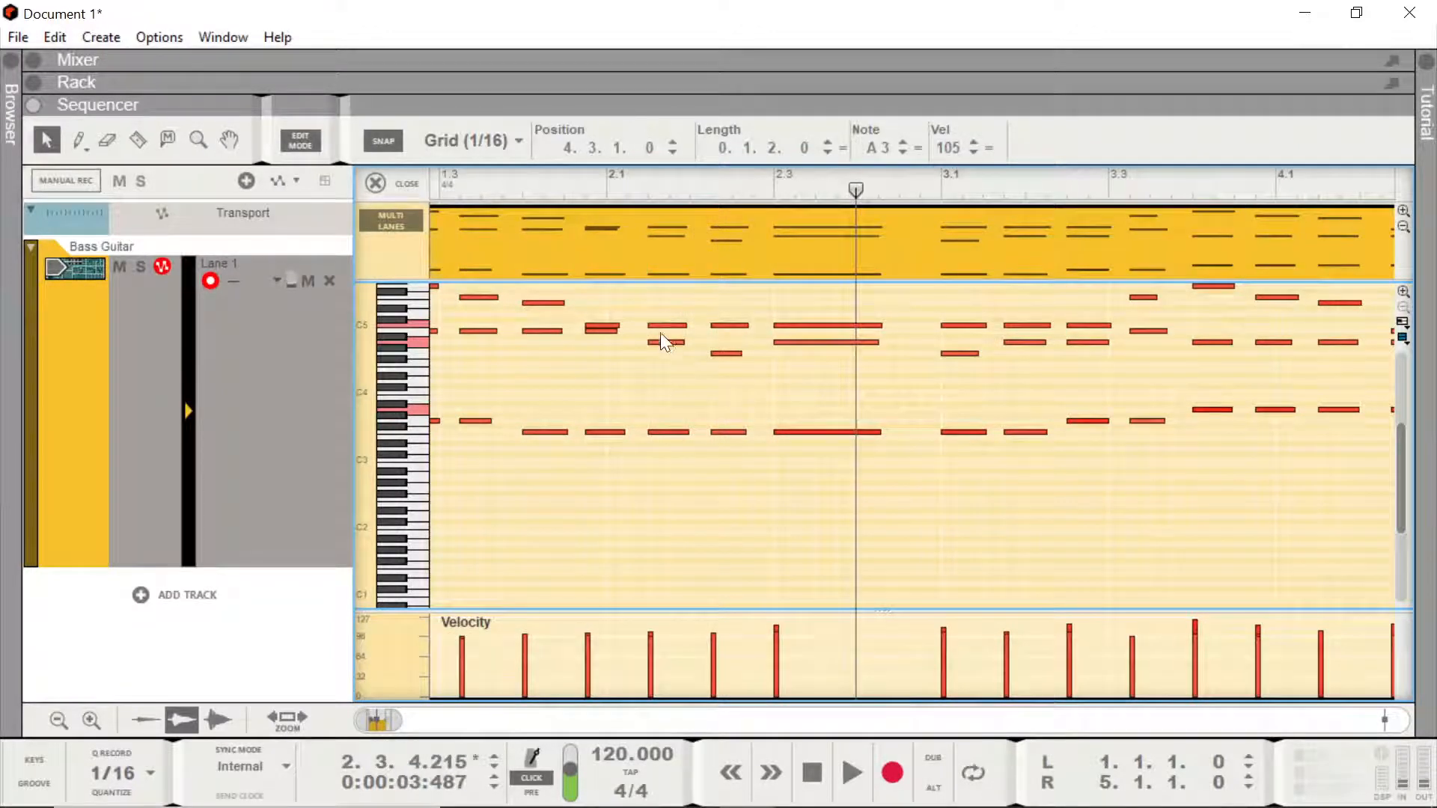
# - Move all three notes of the second-to-last chord a 1/64 step earlier to 4.2.2.60
pyautogui.moveTo(856, 190); pyautogui.dragTo(1101, 239)
pyautogui.moveTo(1122, 294); pyautogui.dragTo(1110, 417)
pyautogui.click(1138, 183)
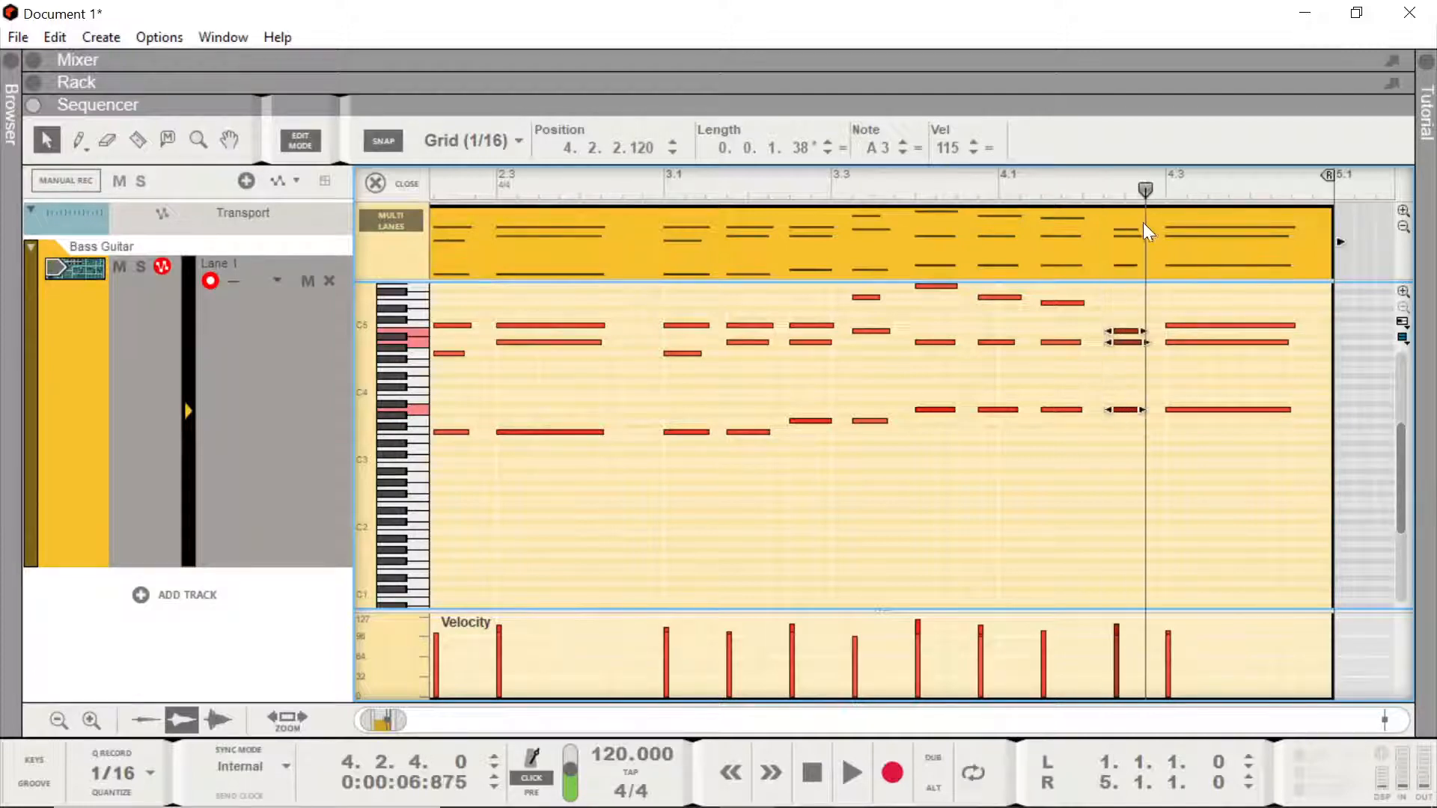
pyautogui.scroll(2, 1101, 203)
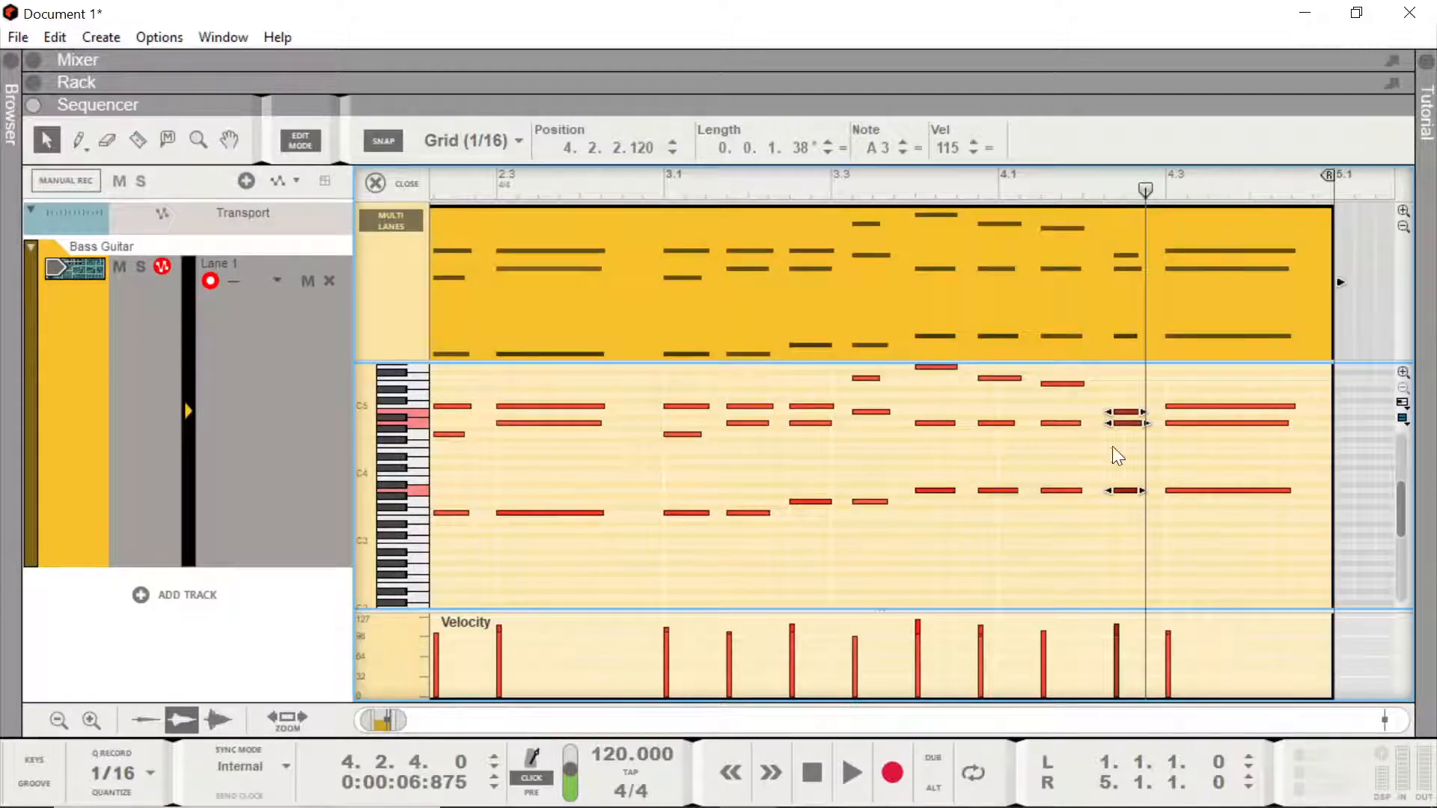
pyautogui.scroll(3, 1114, 469)
pyautogui.scroll(1, 1114, 468)
pyautogui.click(1136, 407)
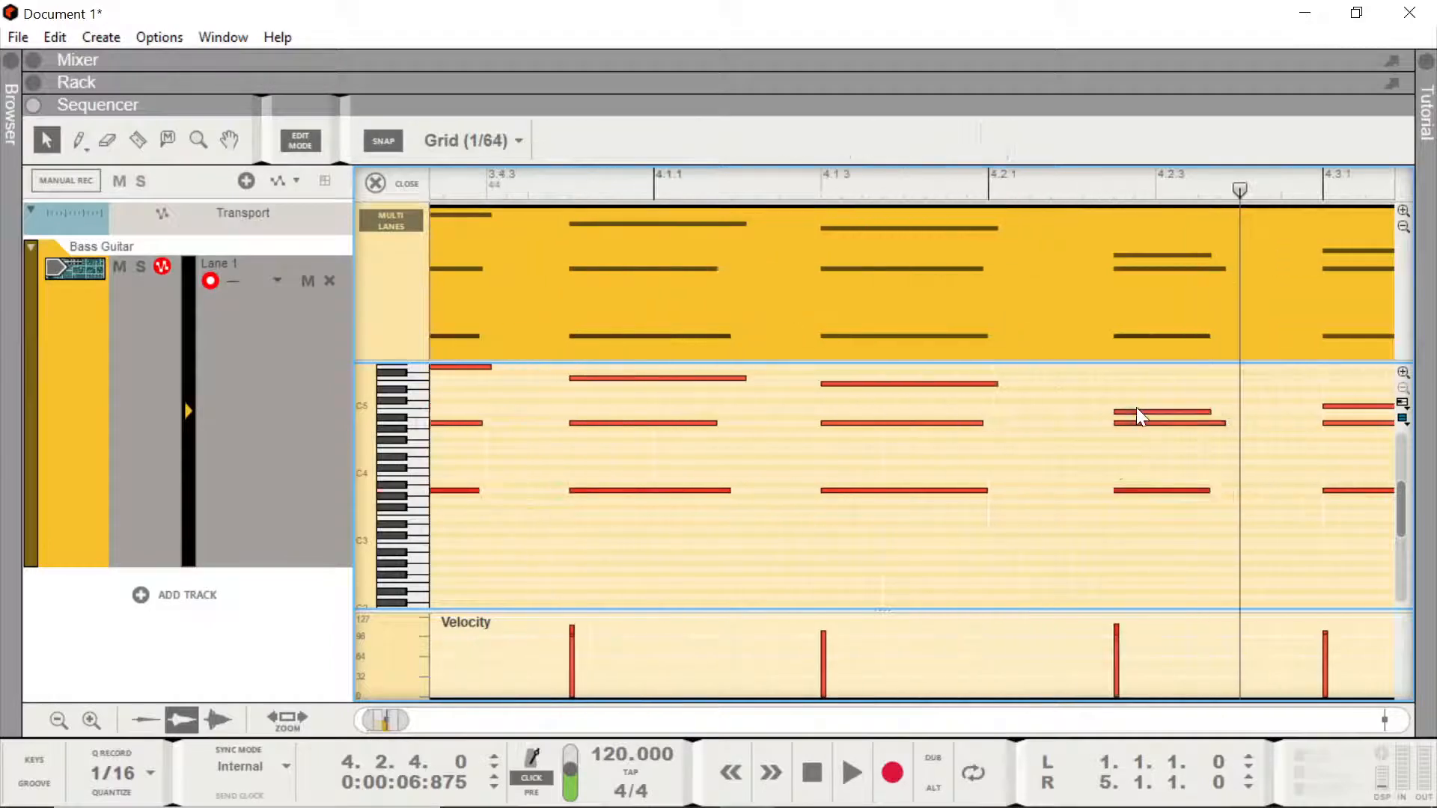
pyautogui.moveTo(1131, 410); pyautogui.dragTo(1109, 488)
# - Leave the clip's note editor and reduce the height of the Bass Guitar track
pyautogui.scroll(-2, 614, 196)
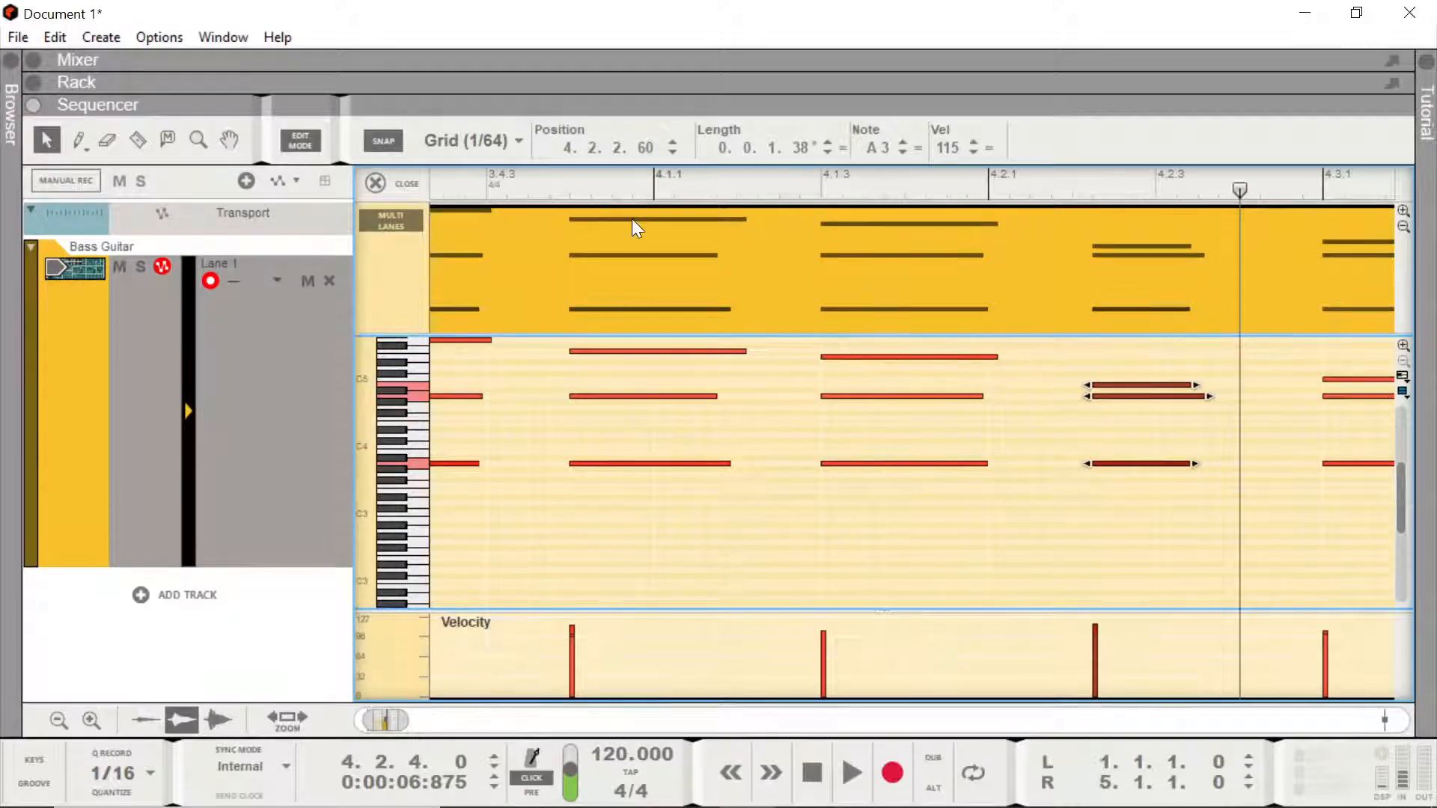
pyautogui.scroll(-3, 637, 221)
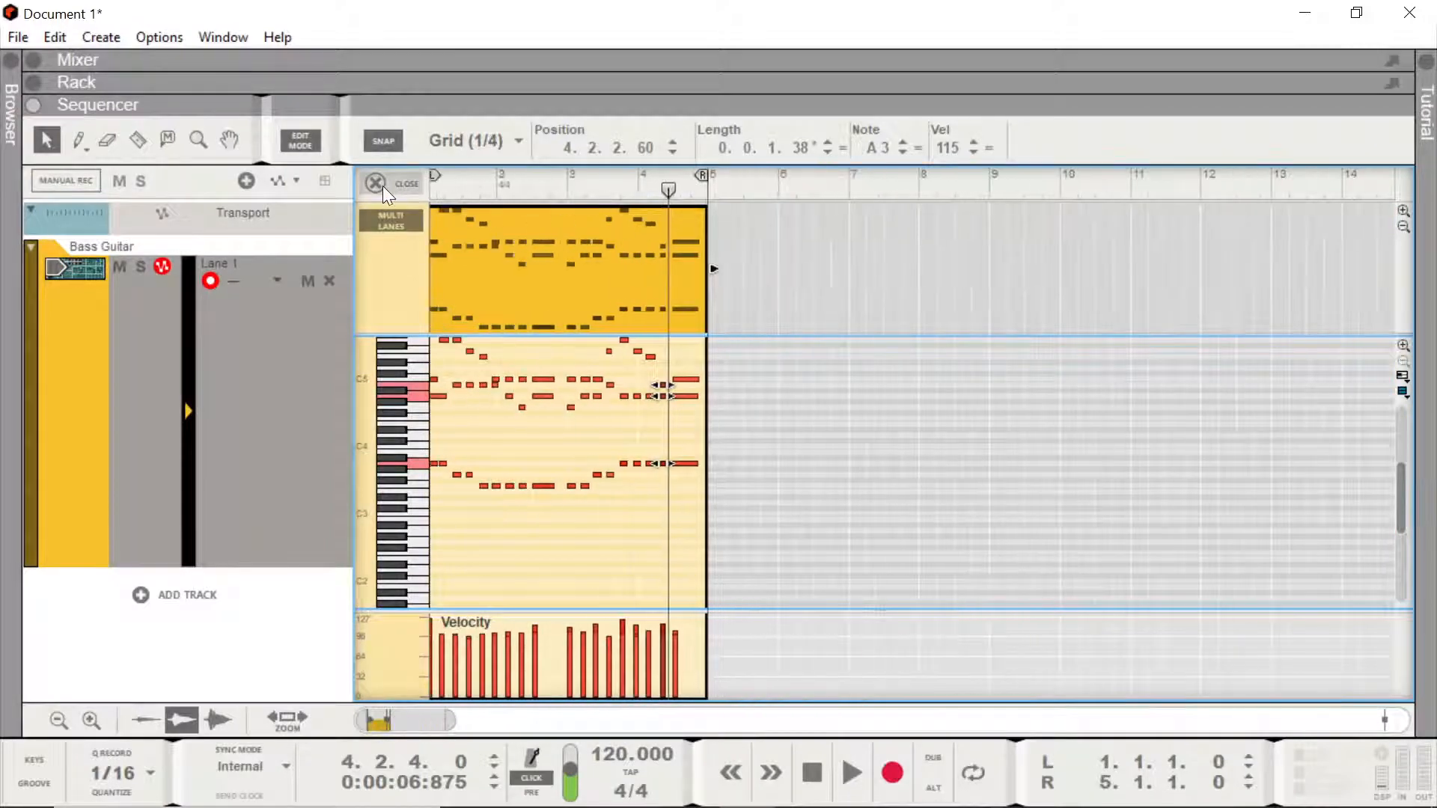
pyautogui.click(376, 183)
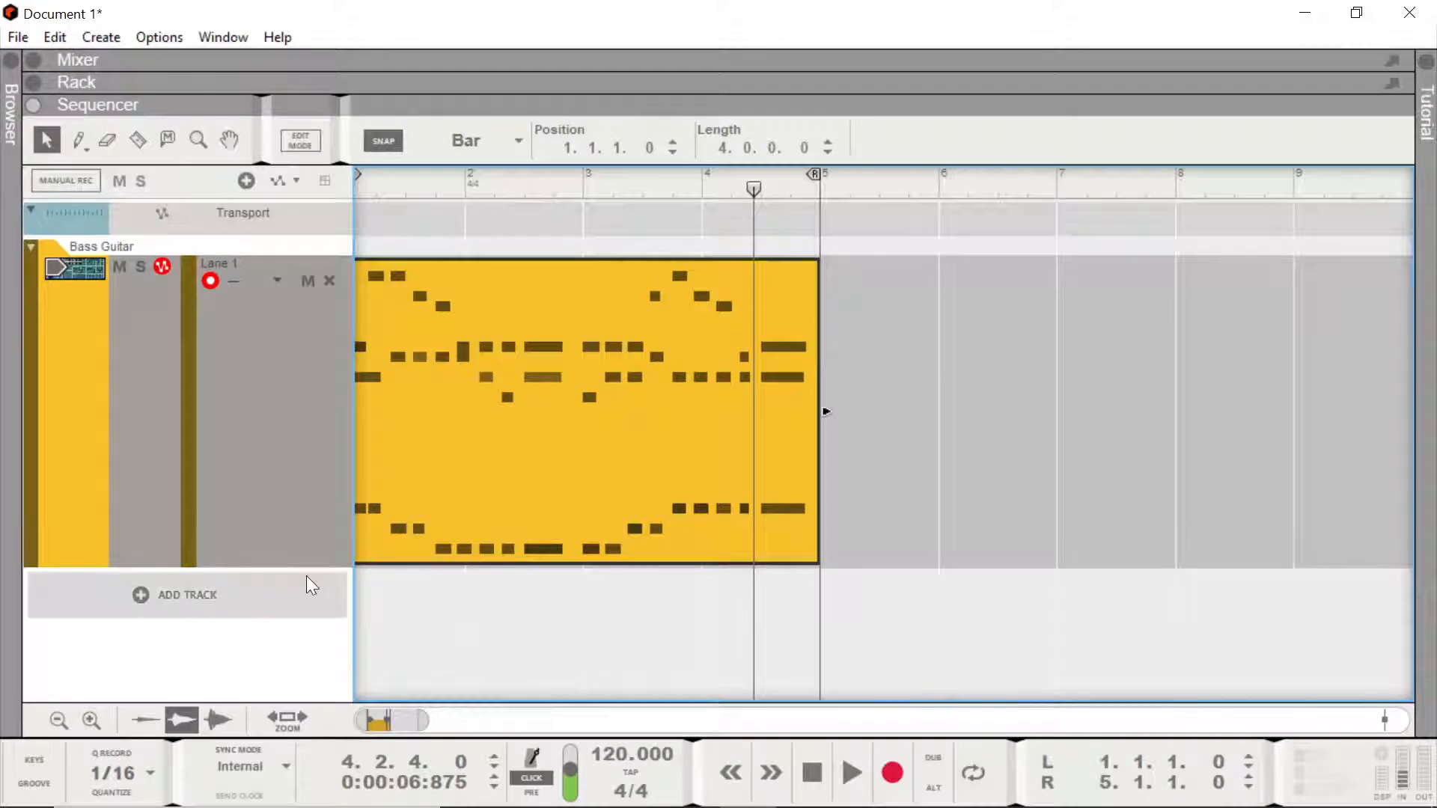
pyautogui.moveTo(296, 568); pyautogui.dragTo(300, 347)
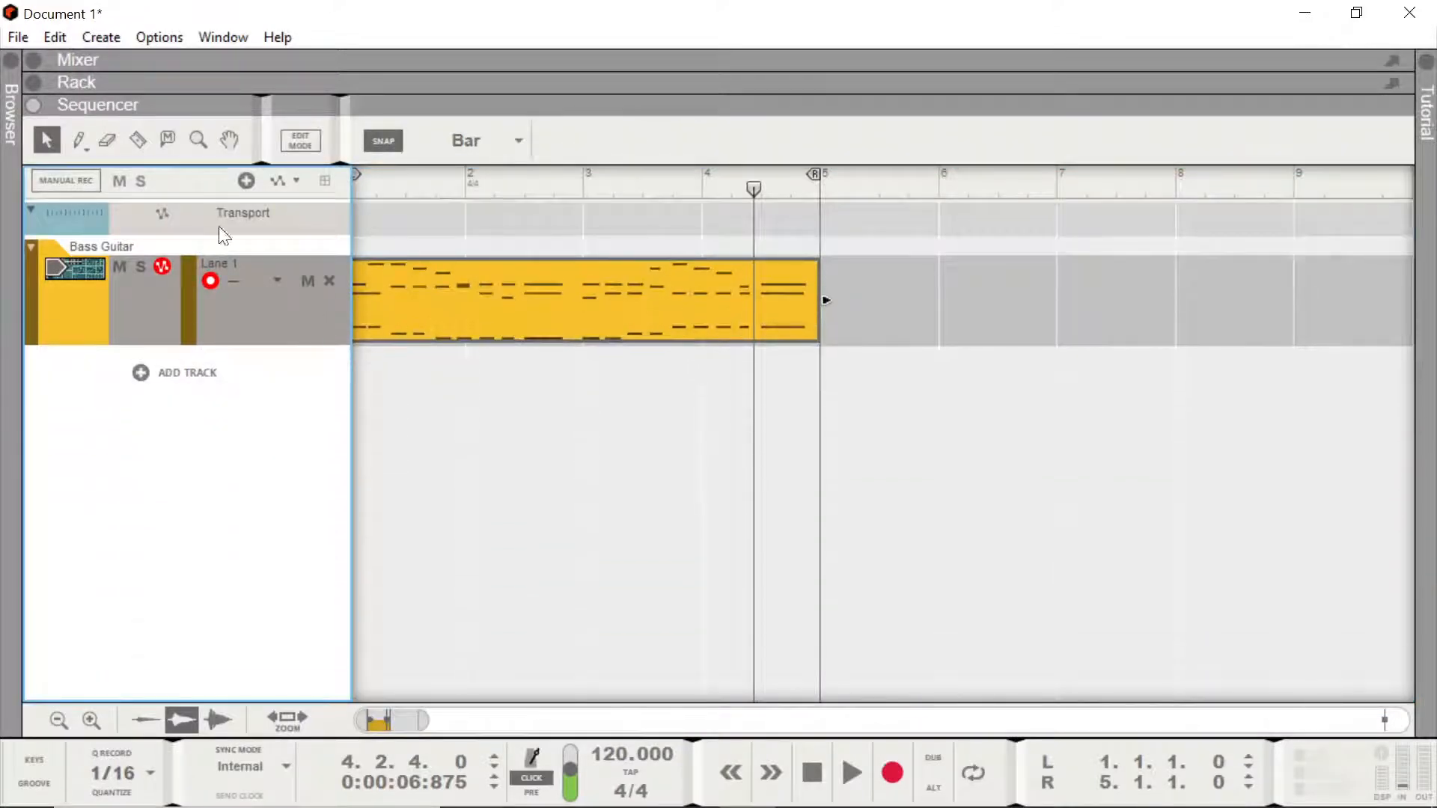
# - Add a Kong Drum Designer from the built-in instruments as a new track below the Bass Guitar track
pyautogui.click(9, 60)
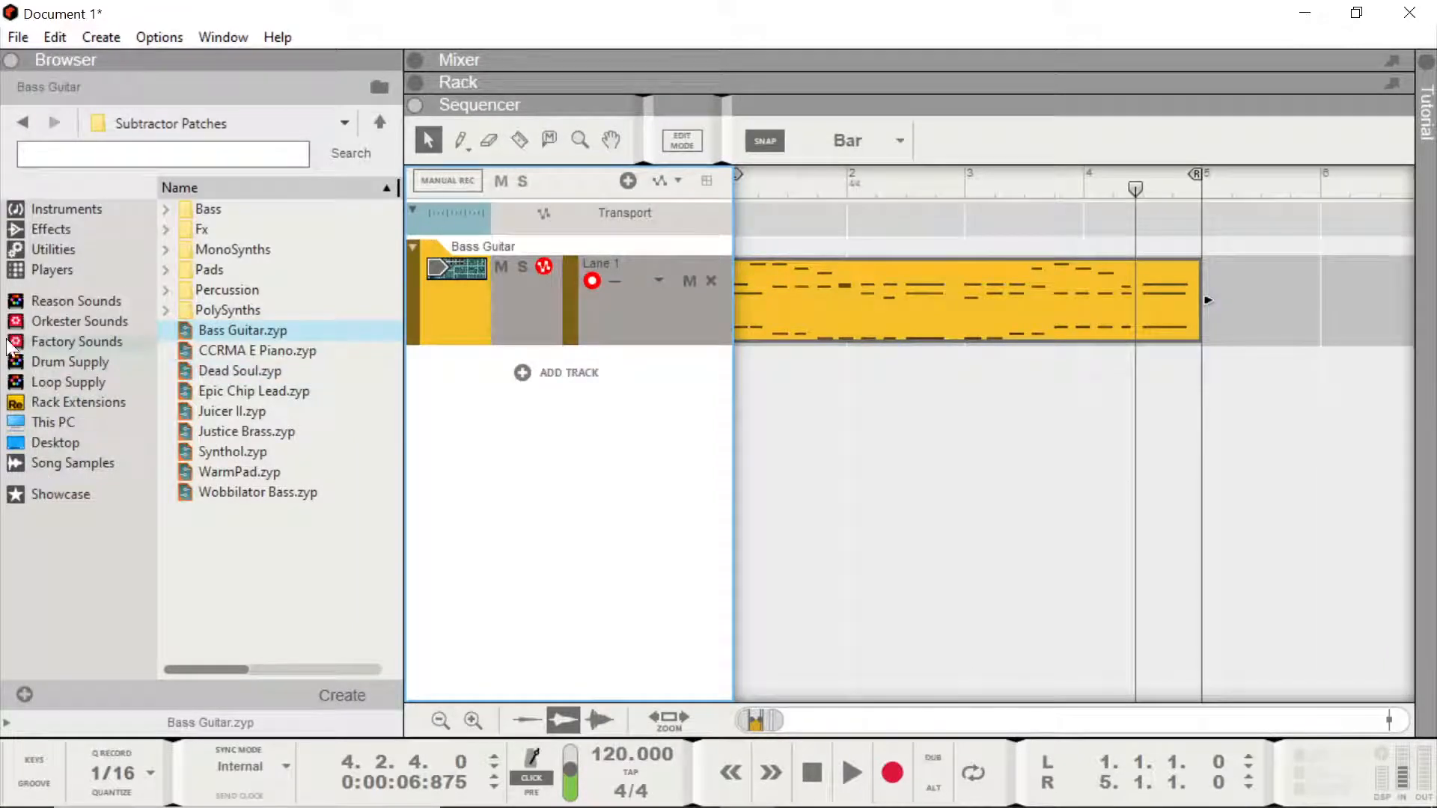
pyautogui.click(51, 273)
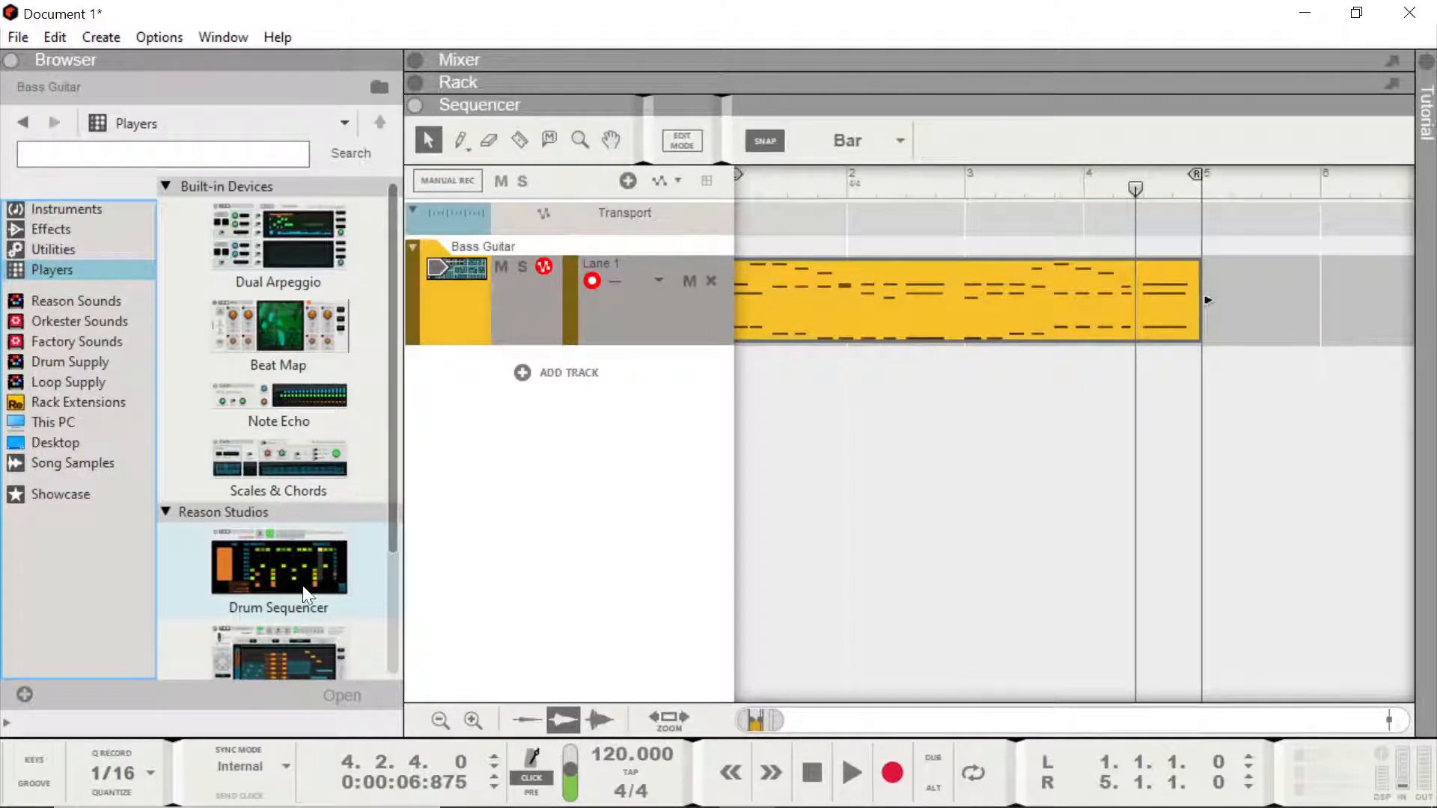
pyautogui.click(79, 206)
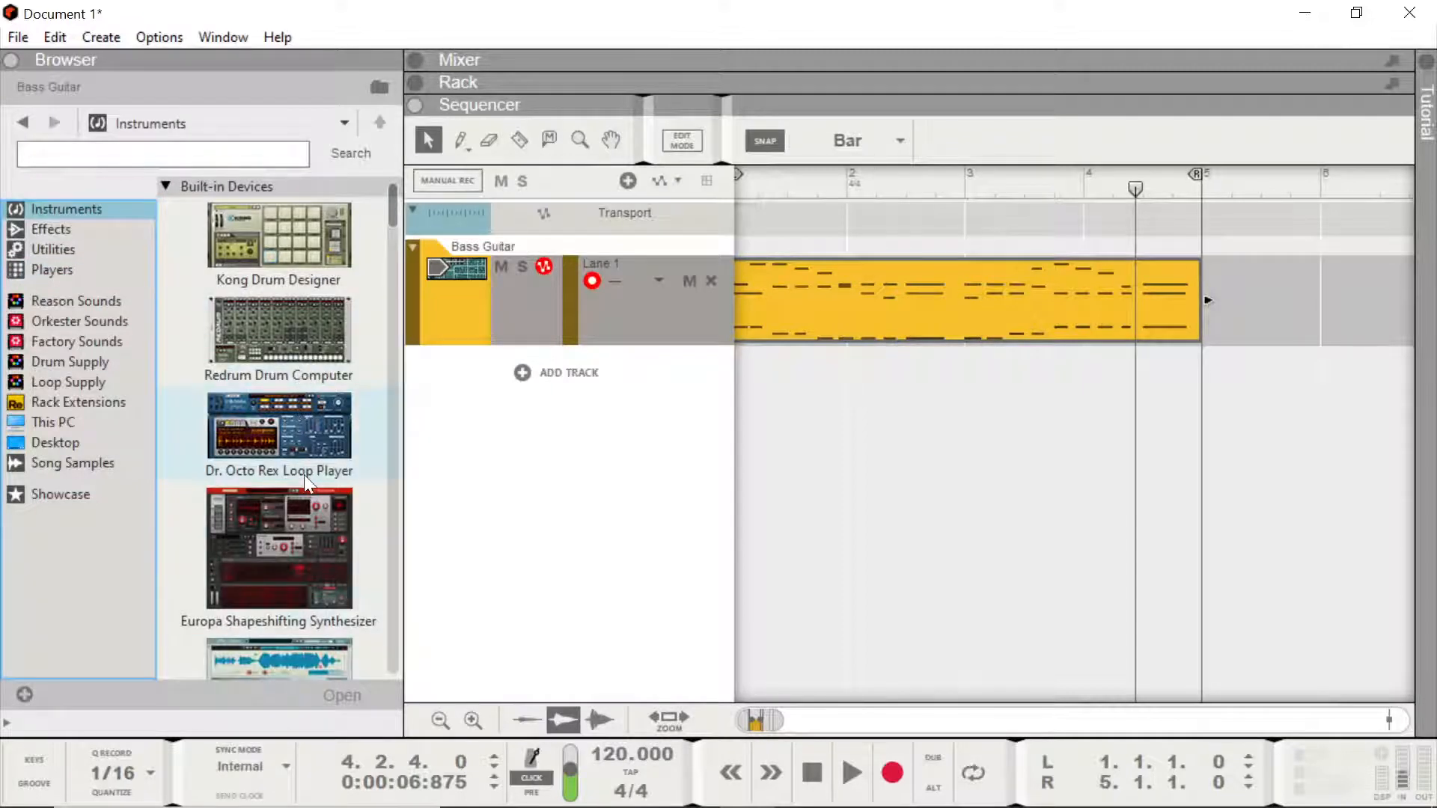
pyautogui.scroll(-2, 304, 474)
pyautogui.scroll(2, 289, 488)
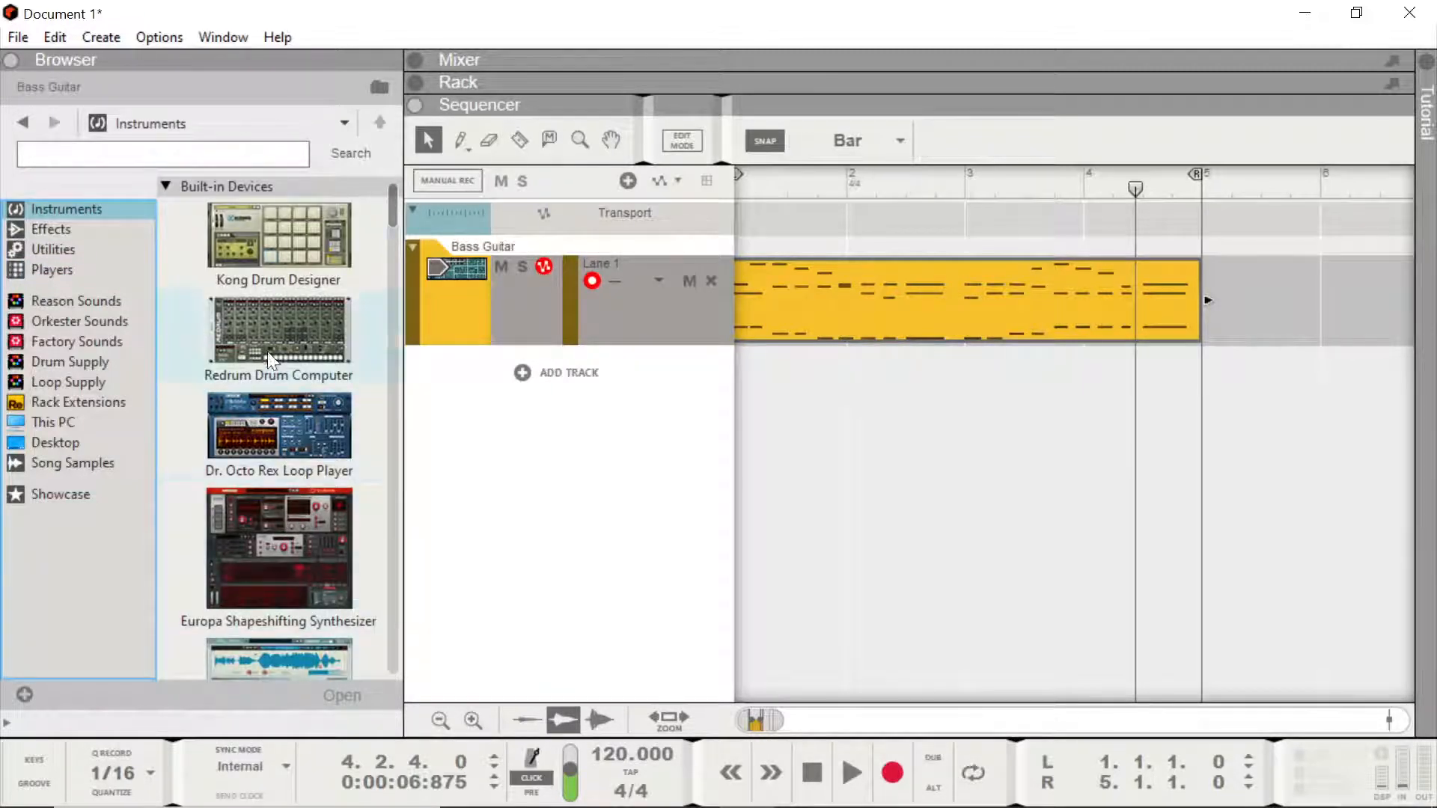
pyautogui.moveTo(276, 237); pyautogui.dragTo(941, 550)
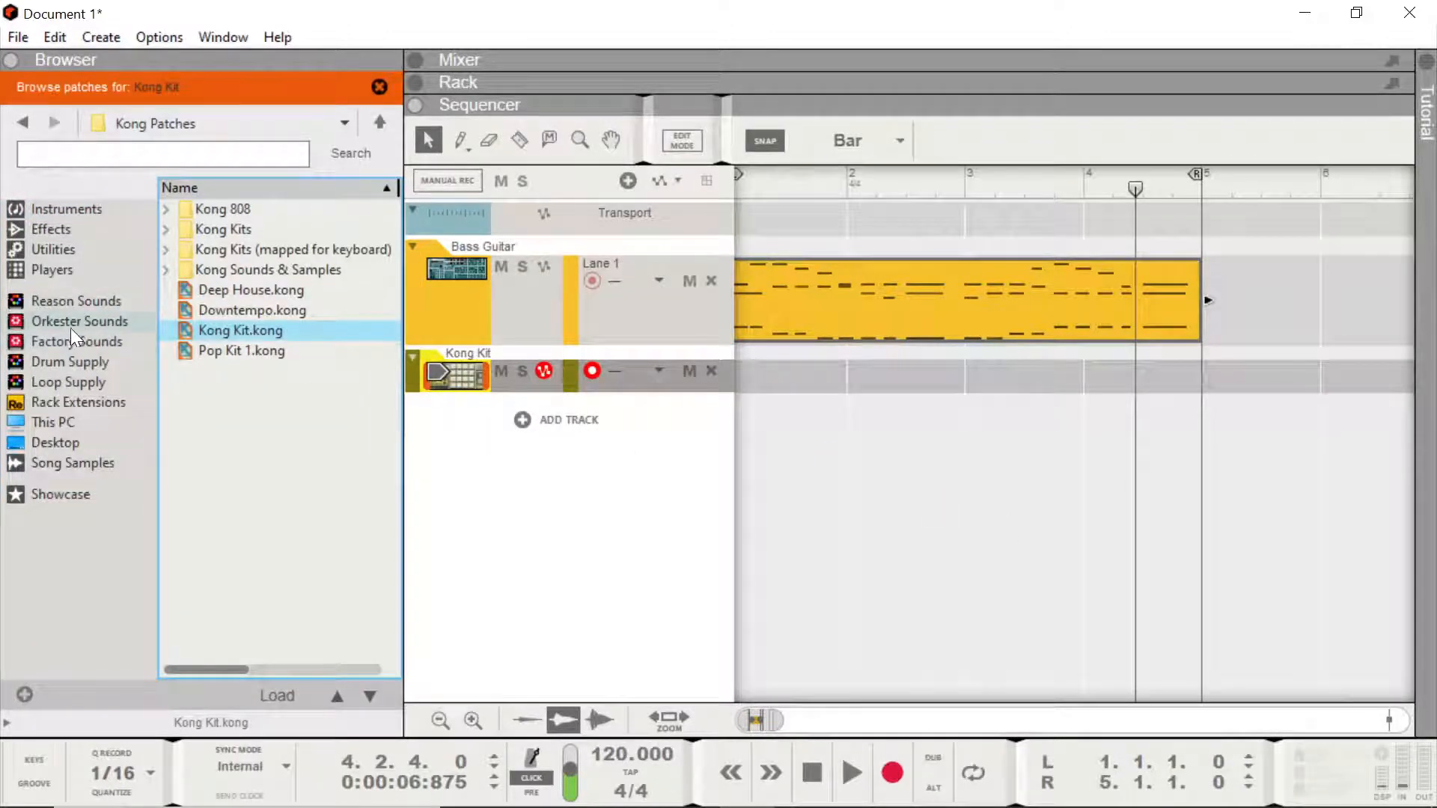
# - Add the Drum Sequencer player to the Kong Kit track and show the devices in the rack
pyautogui.click(45, 270)
pyautogui.moveTo(289, 589); pyautogui.dragTo(558, 379)
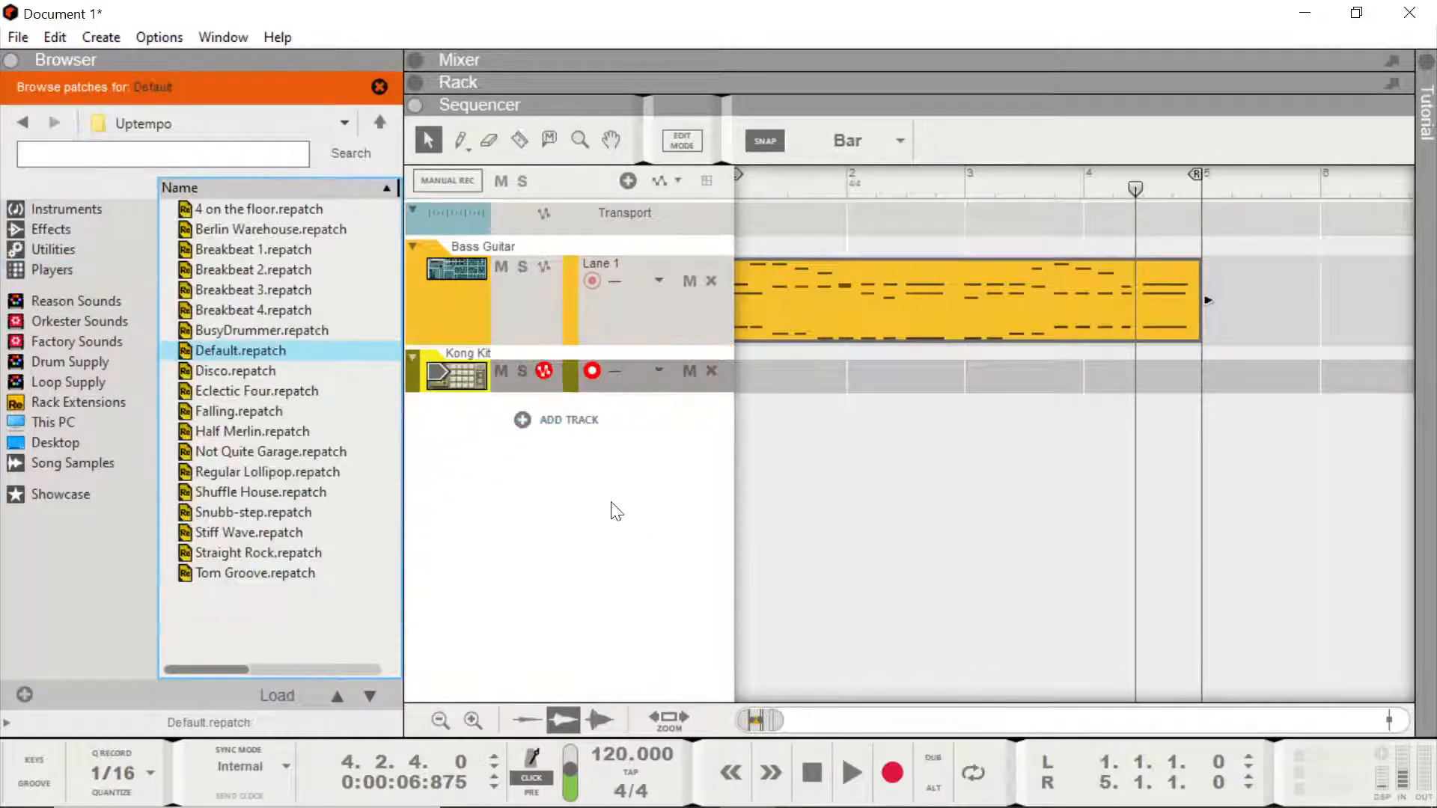
pyautogui.click(458, 373)
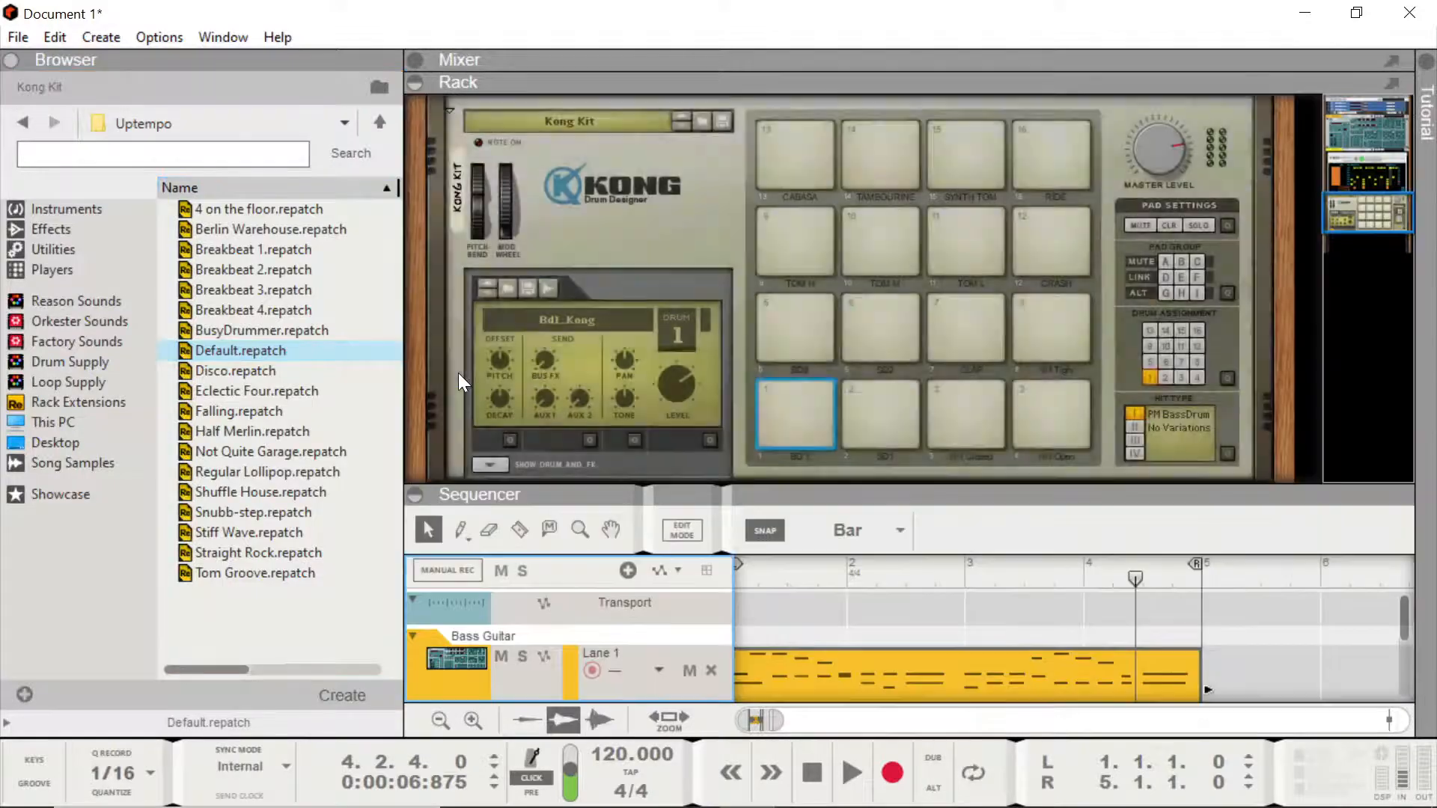
pyautogui.scroll(5, 678, 379)
pyautogui.scroll(-2, 663, 372)
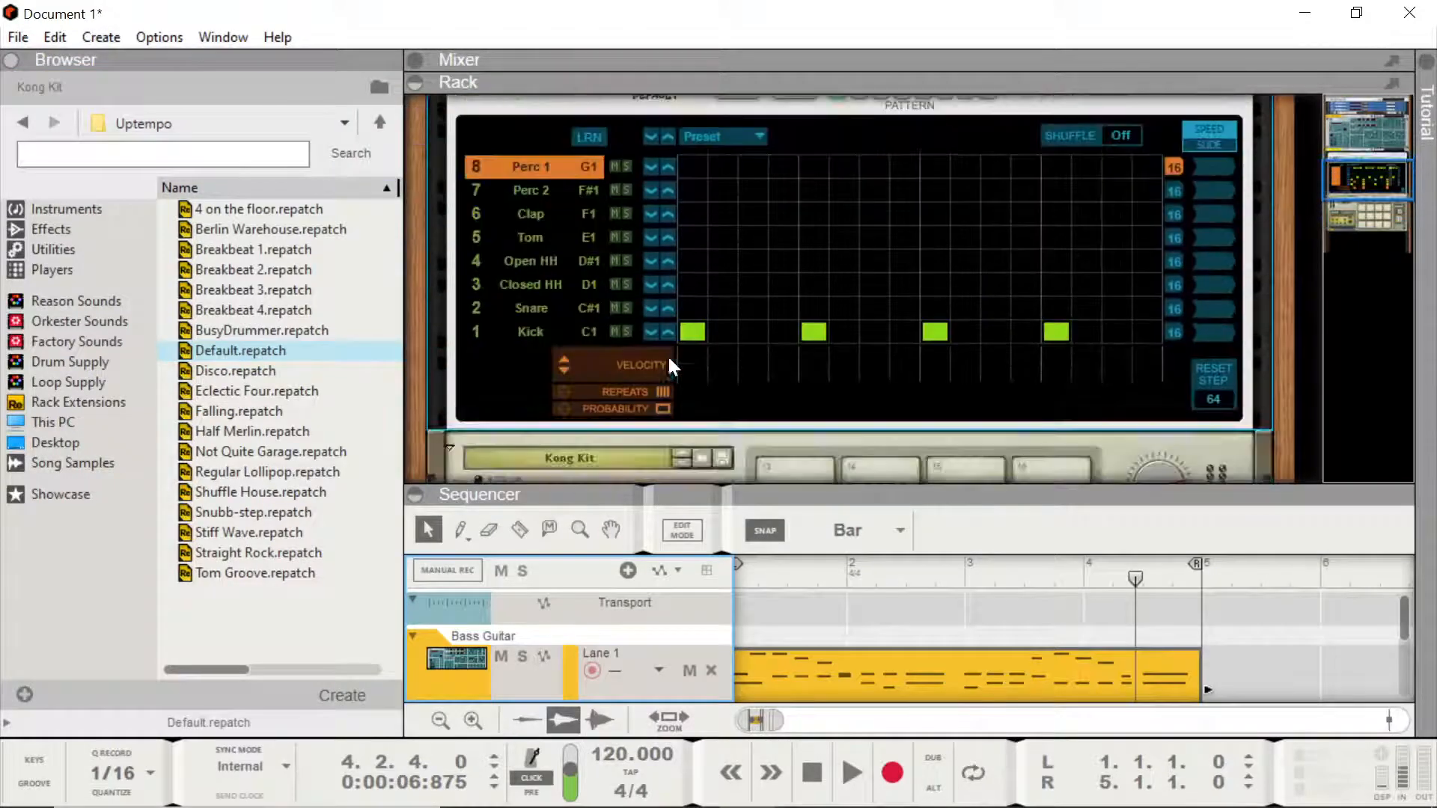
# - Run the Drum Sequencer pattern and add Snare hits on steps 5 and 13
pyautogui.scroll(5, 667, 353)
pyautogui.click(794, 278)
pyautogui.scroll(-3, 782, 330)
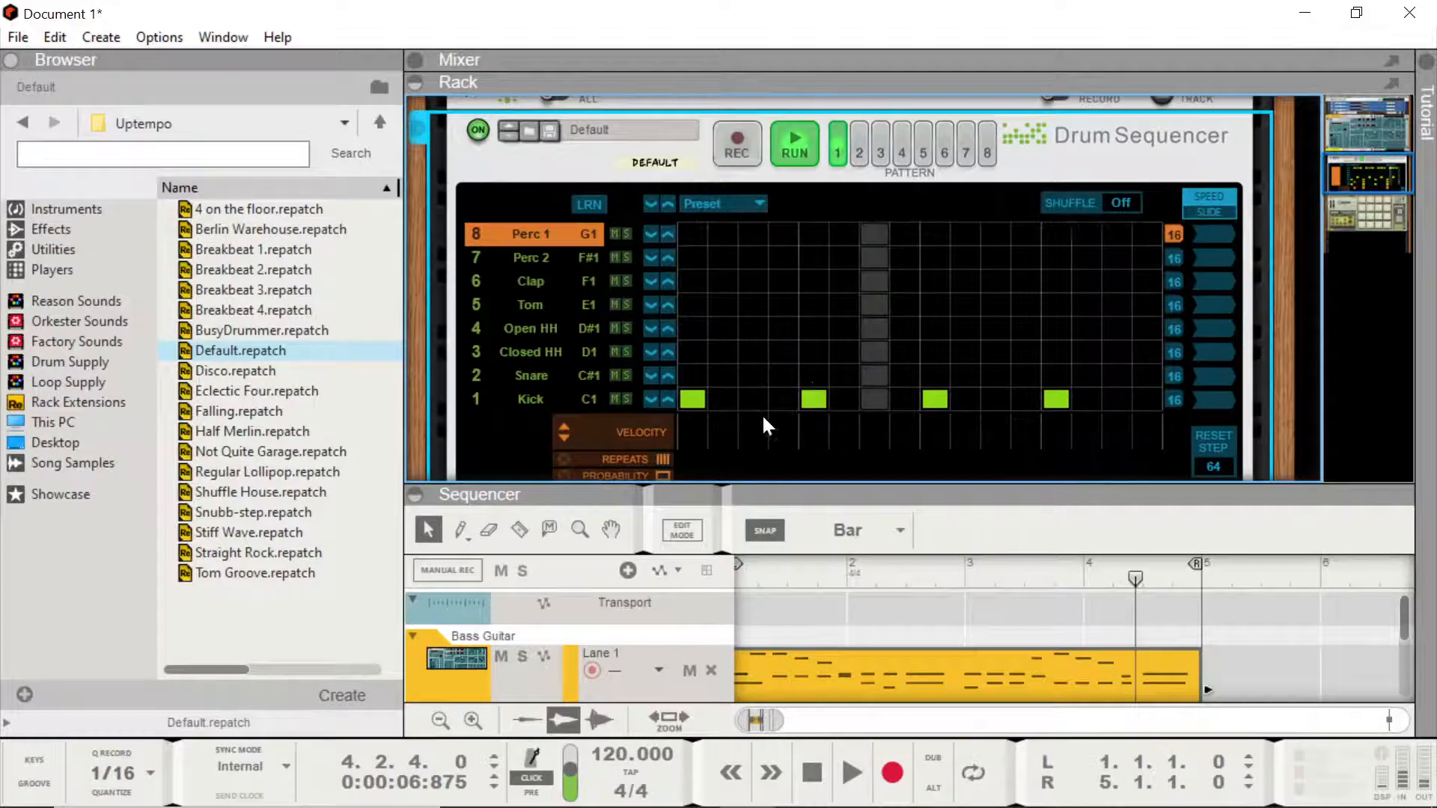
pyautogui.click(814, 375)
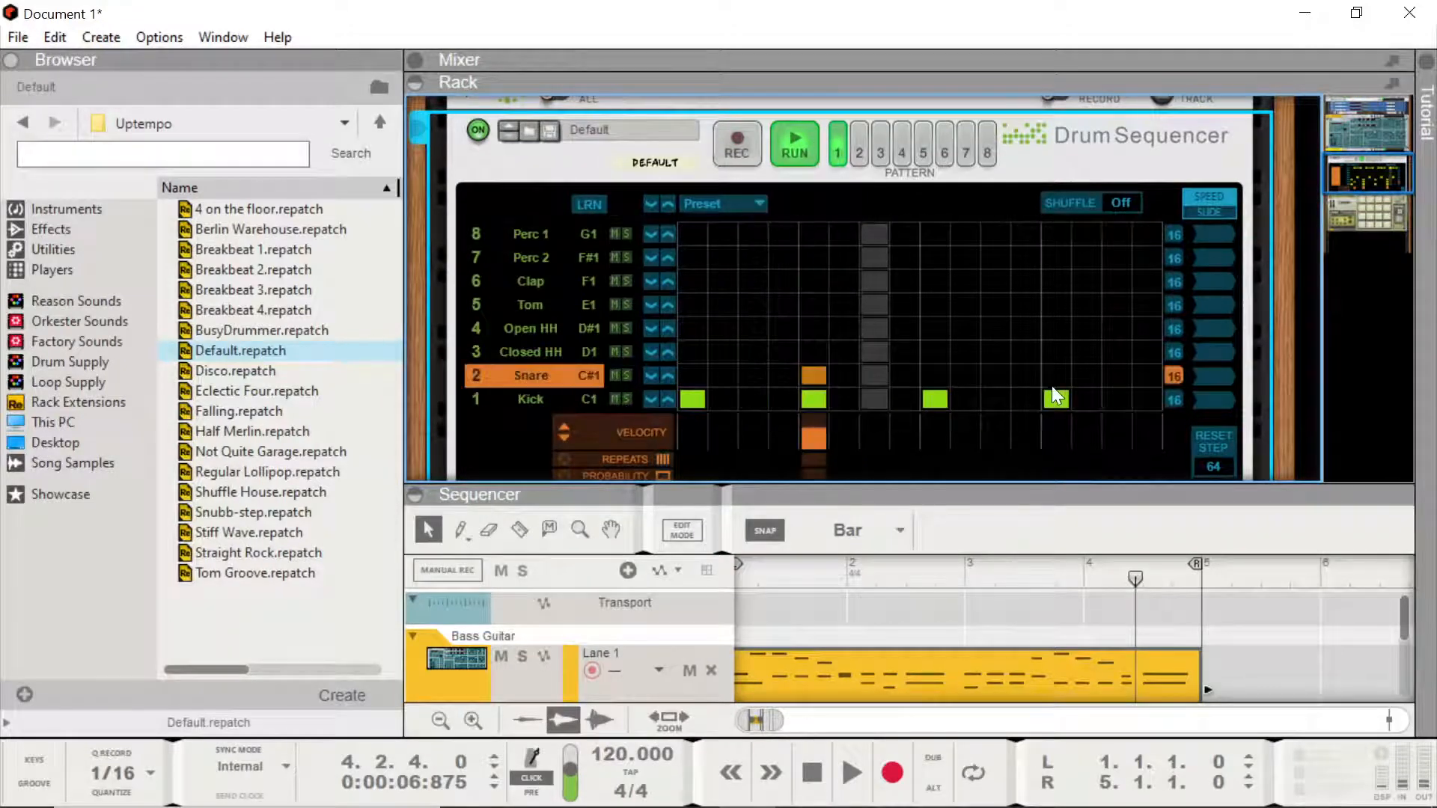
pyautogui.click(1055, 375)
# - Fill all 16 steps of the Closed HH lane and add Open HH hits on steps 14 and 15
pyautogui.click(523, 350)
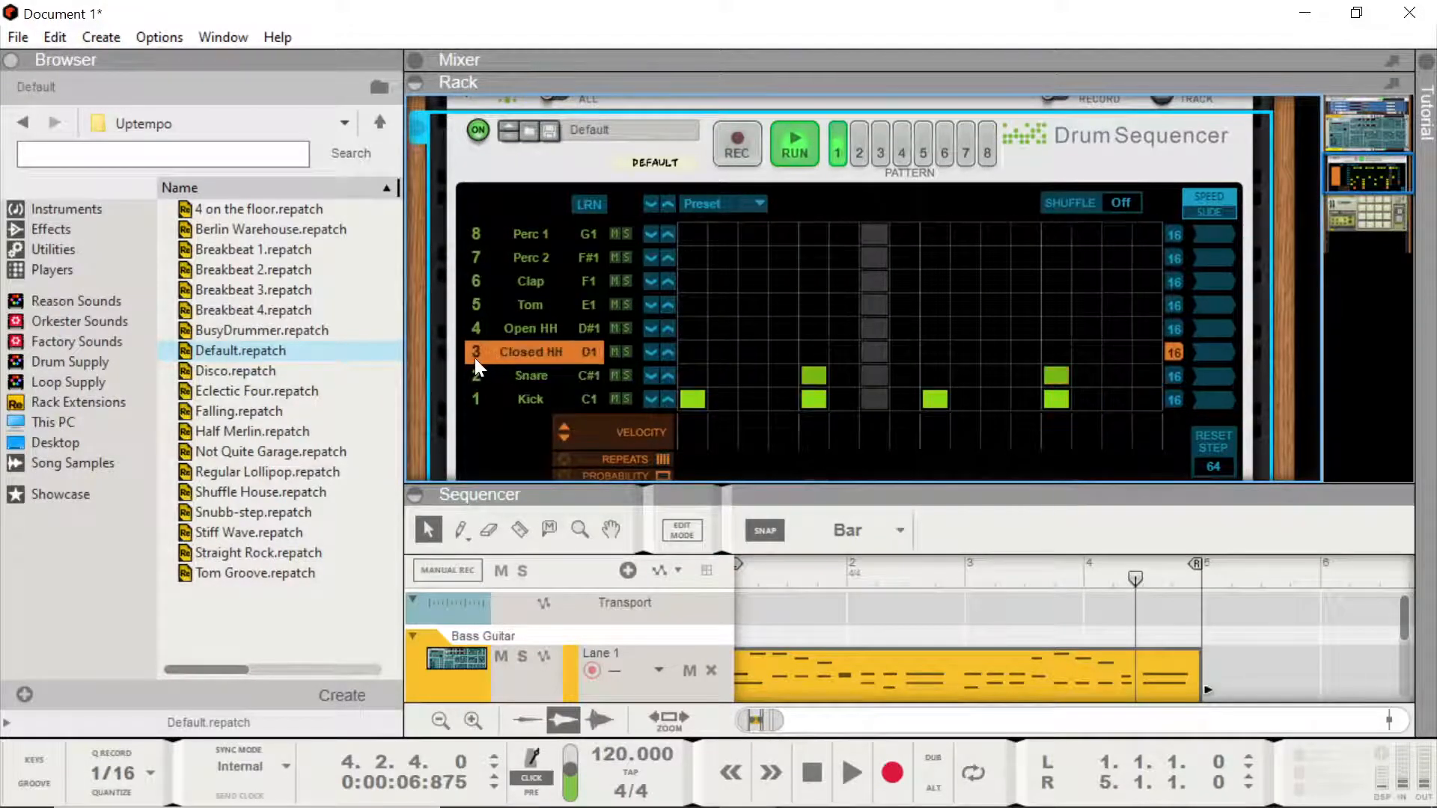
pyautogui.moveTo(692, 359)
pyautogui.mouseDown()
pyautogui.moveTo(1142, 344)
pyautogui.moveTo(1119, 336)
pyautogui.mouseUp()
# - Vary the velocities across the Closed HH steps and check the velocities of the Open HH hits
pyautogui.scroll(-3, 1077, 294)
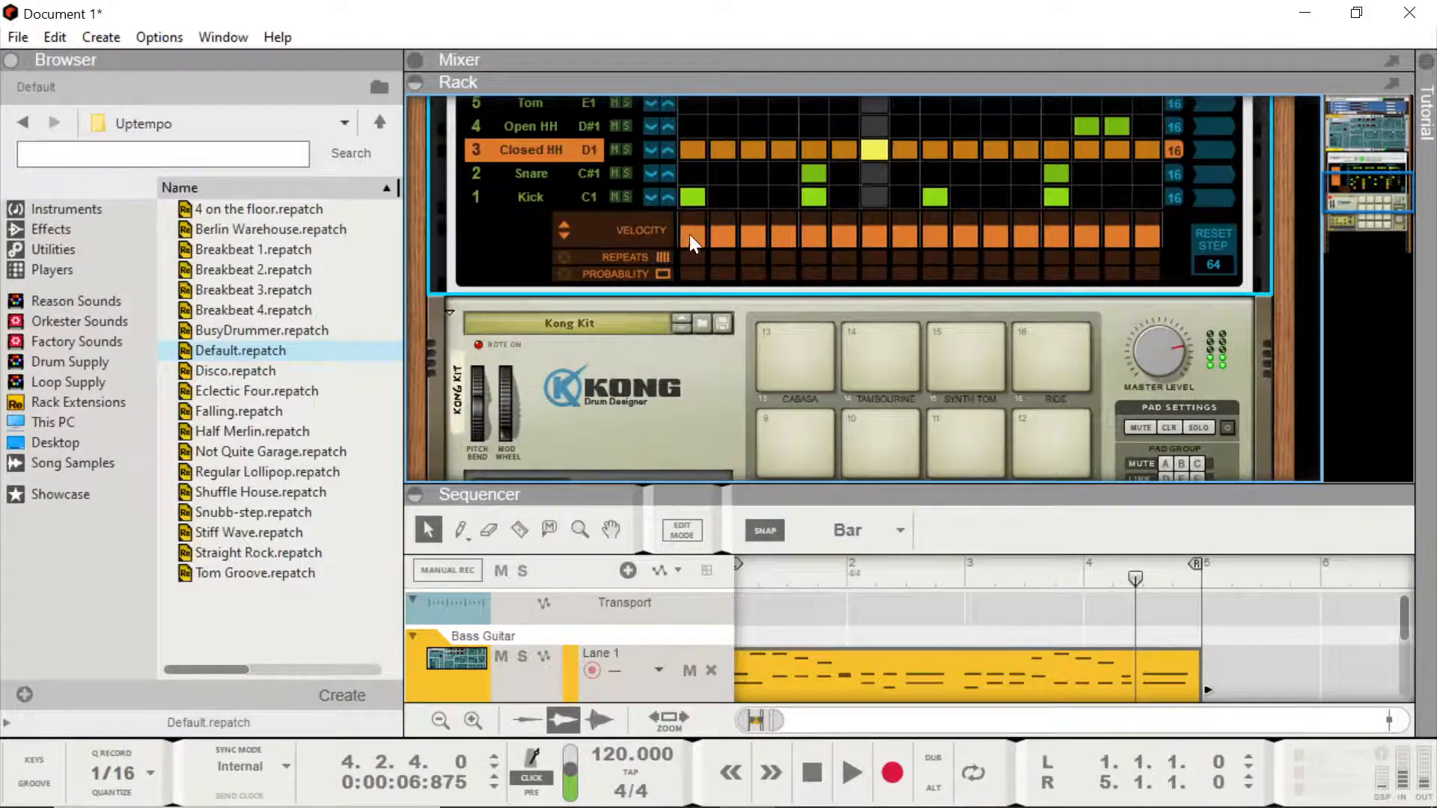
pyautogui.click(682, 233)
pyautogui.moveTo(709, 238)
pyautogui.mouseDown()
pyautogui.moveTo(796, 223)
pyautogui.moveTo(981, 231)
pyautogui.mouseUp()
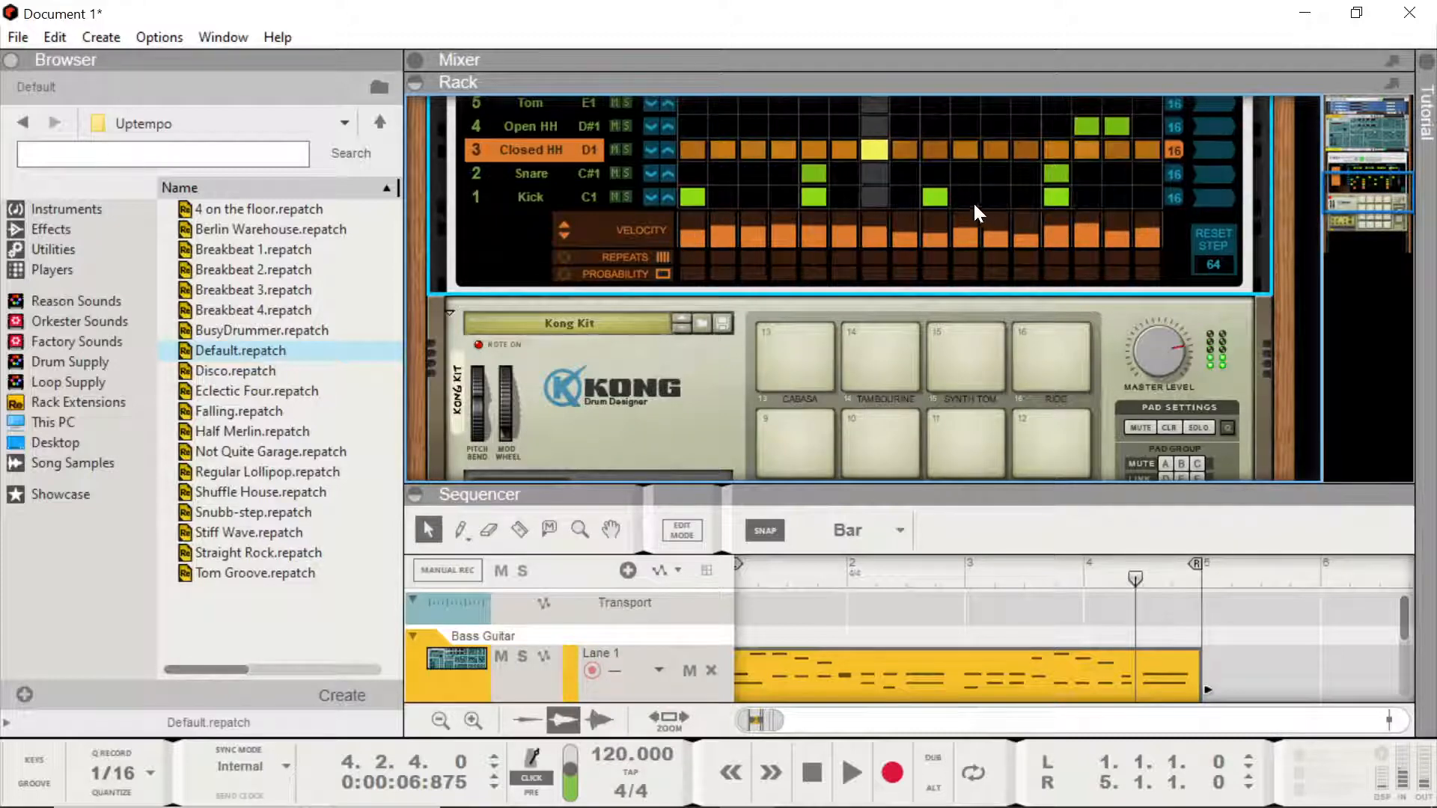
pyautogui.scroll(3, 1062, 191)
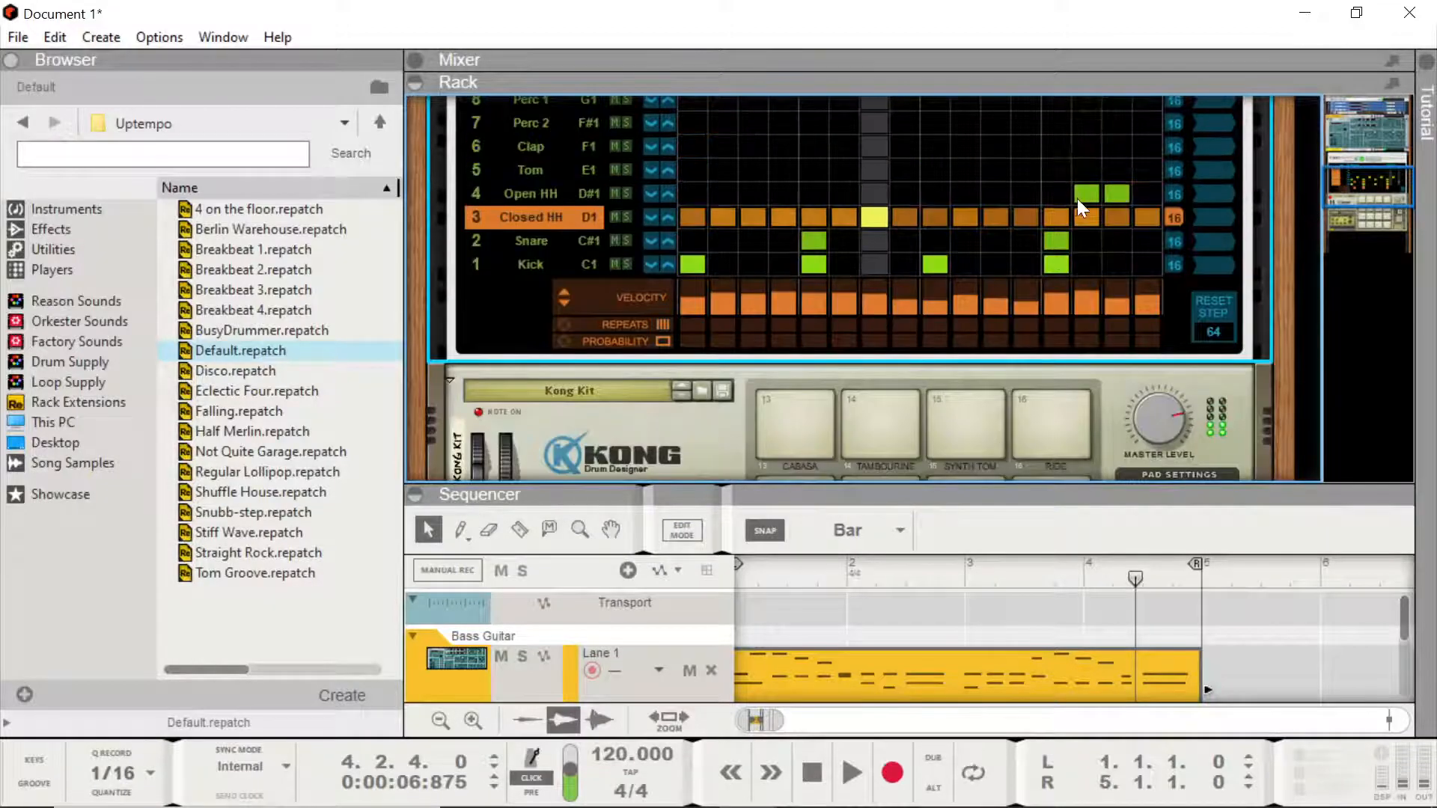
pyautogui.click(517, 195)
pyautogui.scroll(-3, 854, 199)
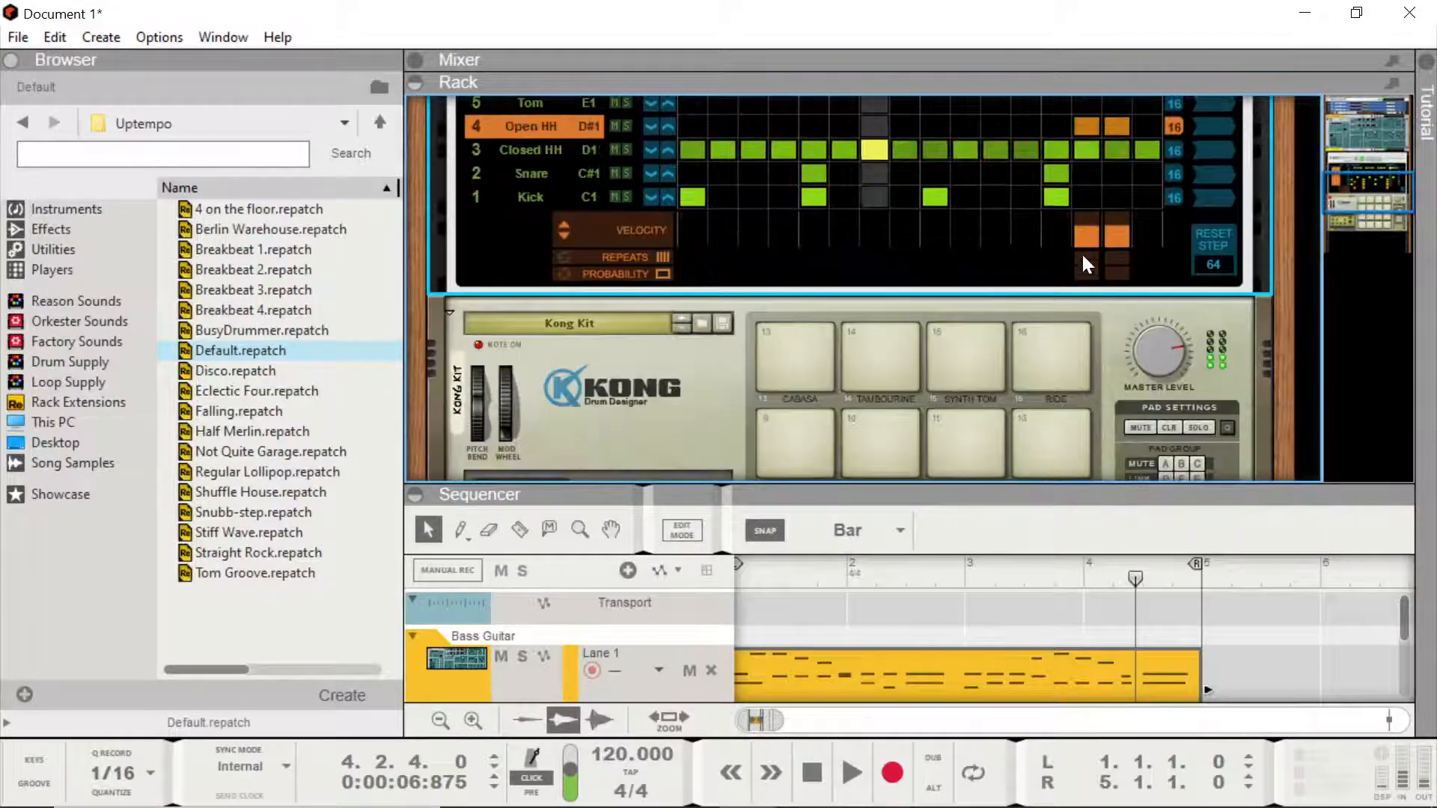
pyautogui.scroll(5, 838, 209)
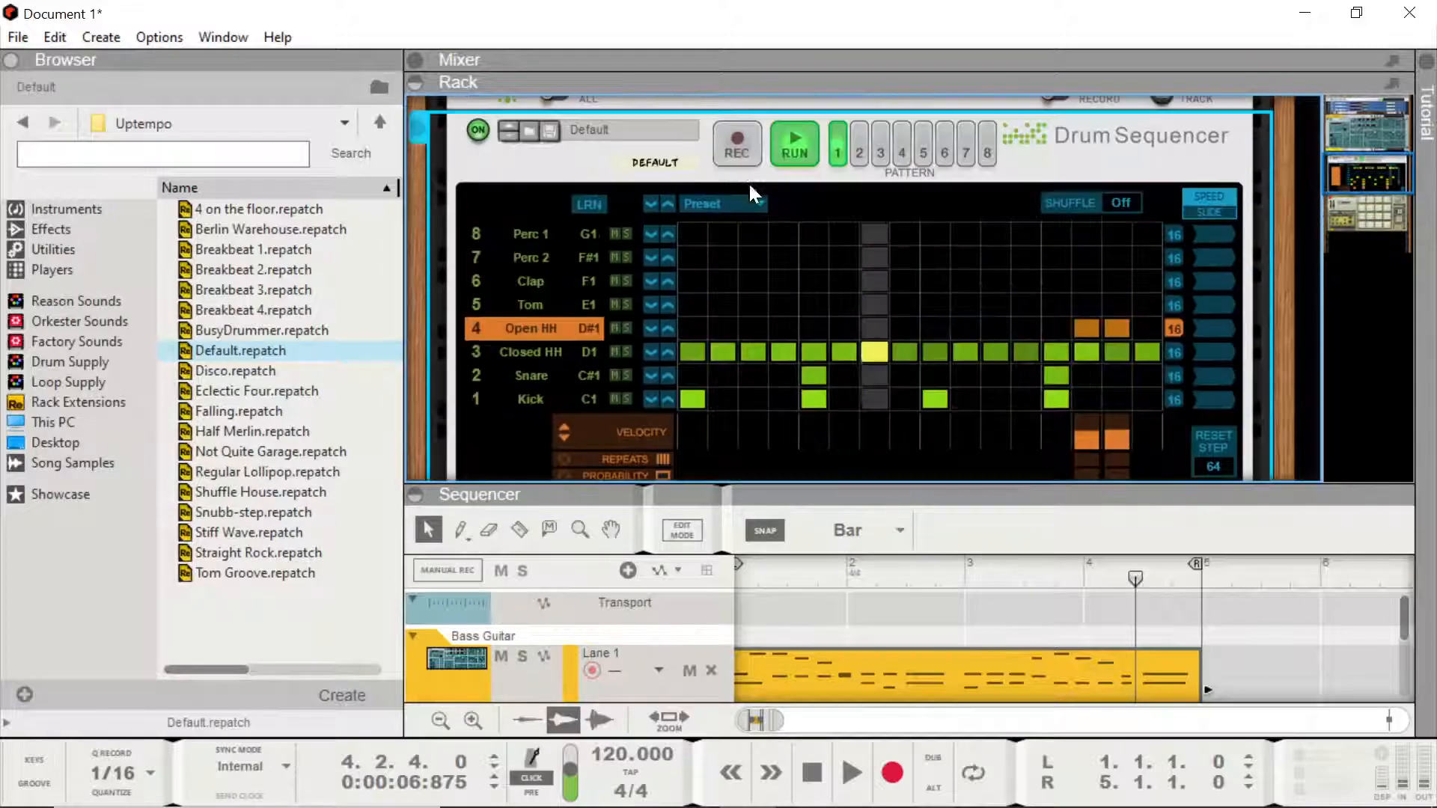
# - Add a Perc 2 hit on step 13 and select the Perc 1 lane
pyautogui.click(479, 236)
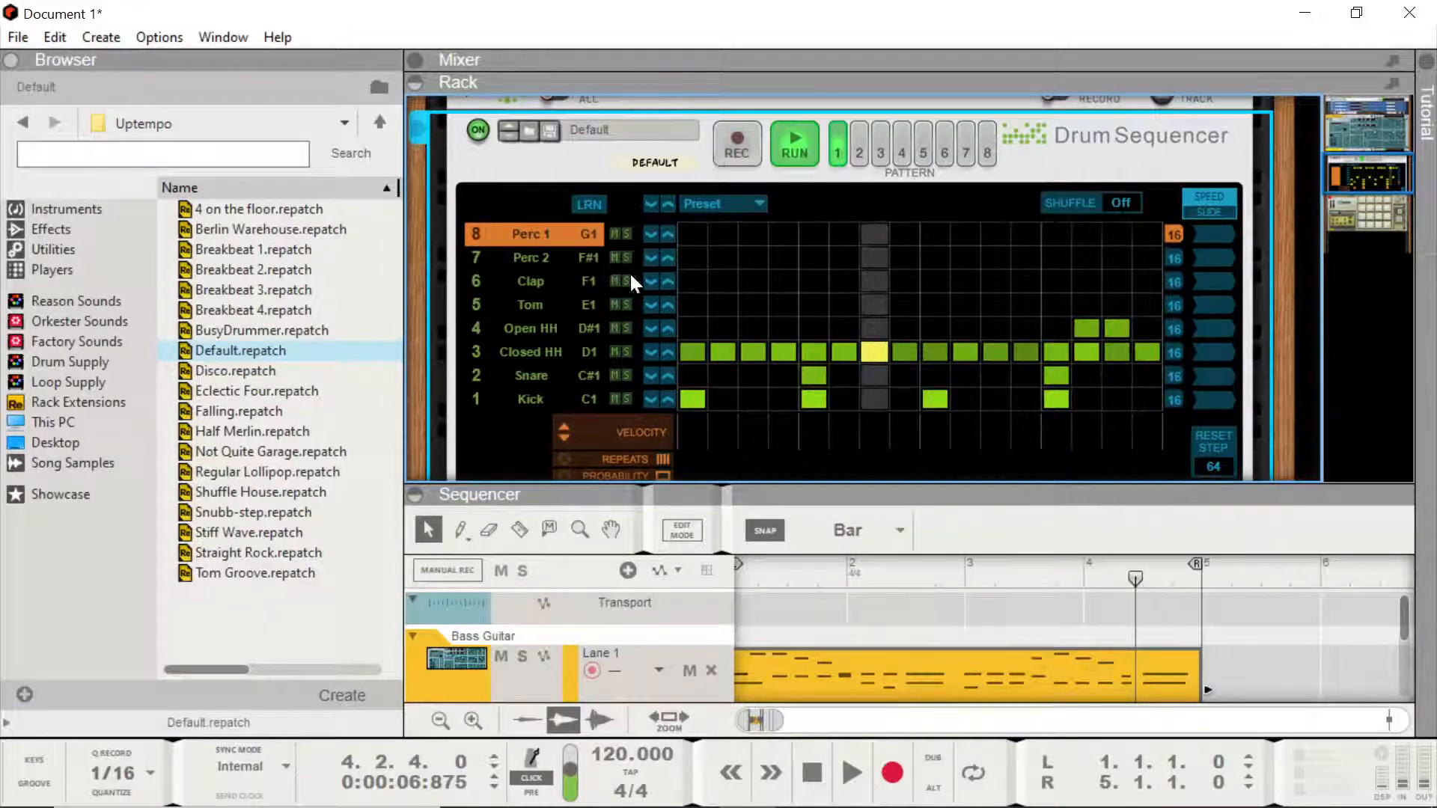
pyautogui.click(1056, 258)
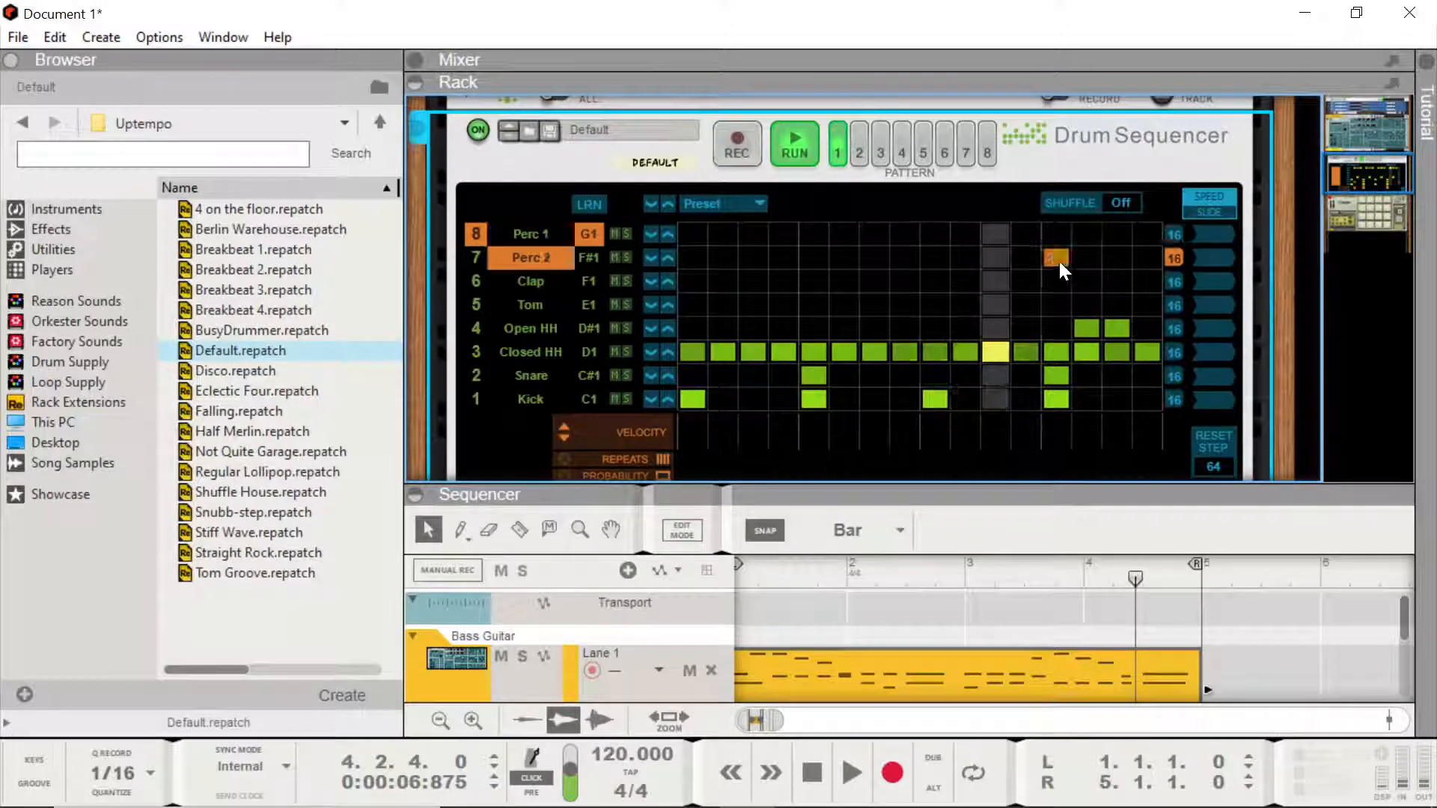
pyautogui.click(513, 234)
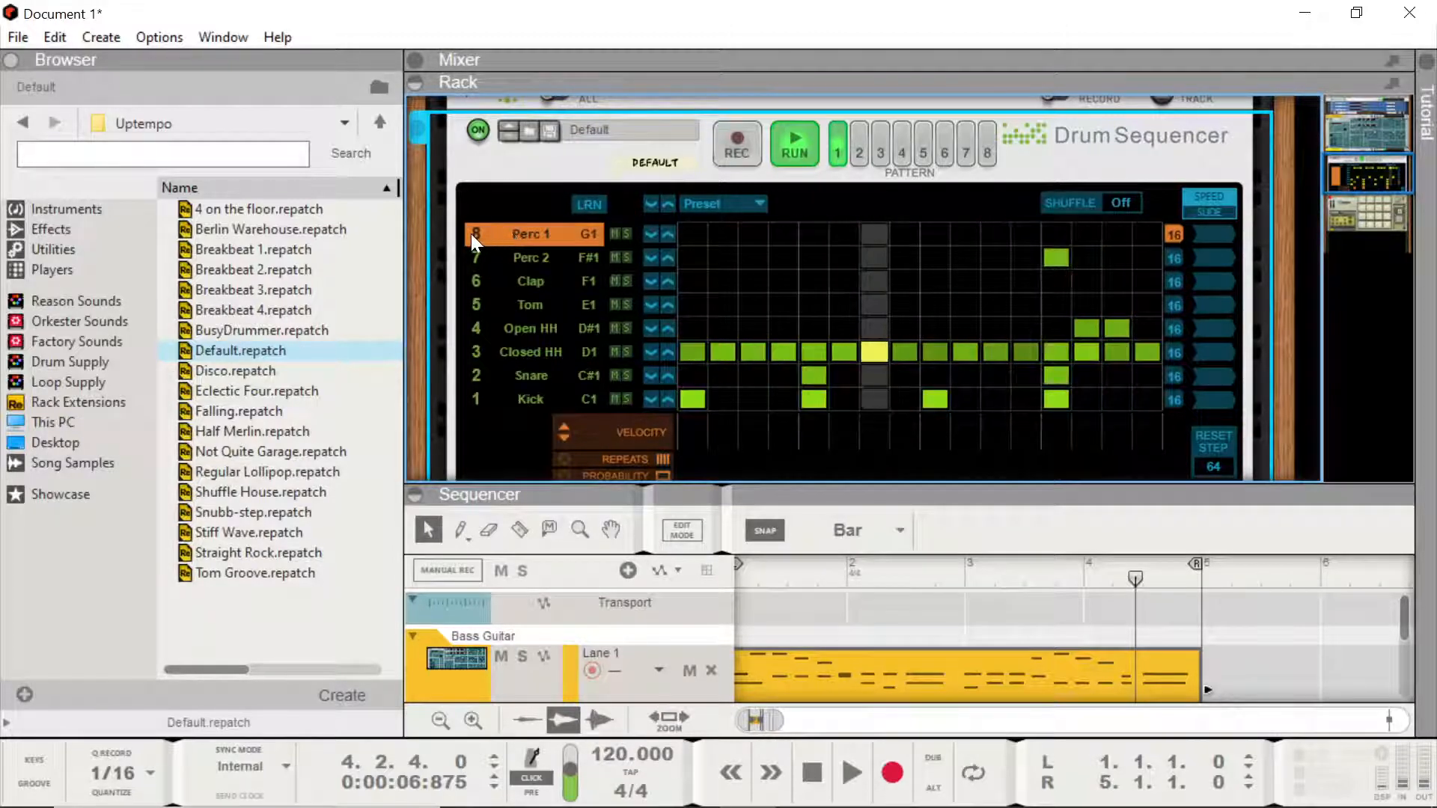
# - Stop the pattern, add an Open HH hit on step 3, and run the pattern to hear it
pyautogui.click(795, 144)
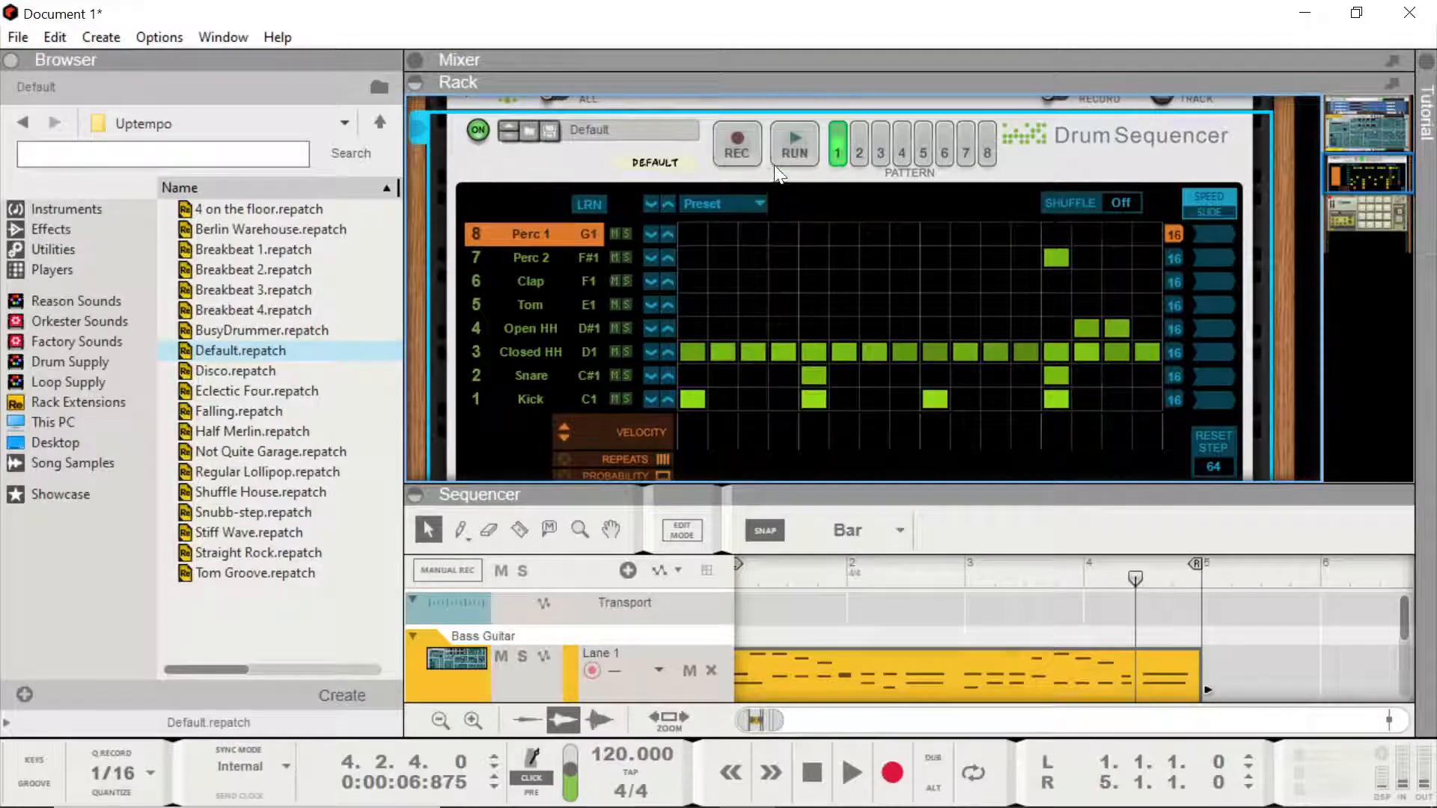
pyautogui.click(478, 280)
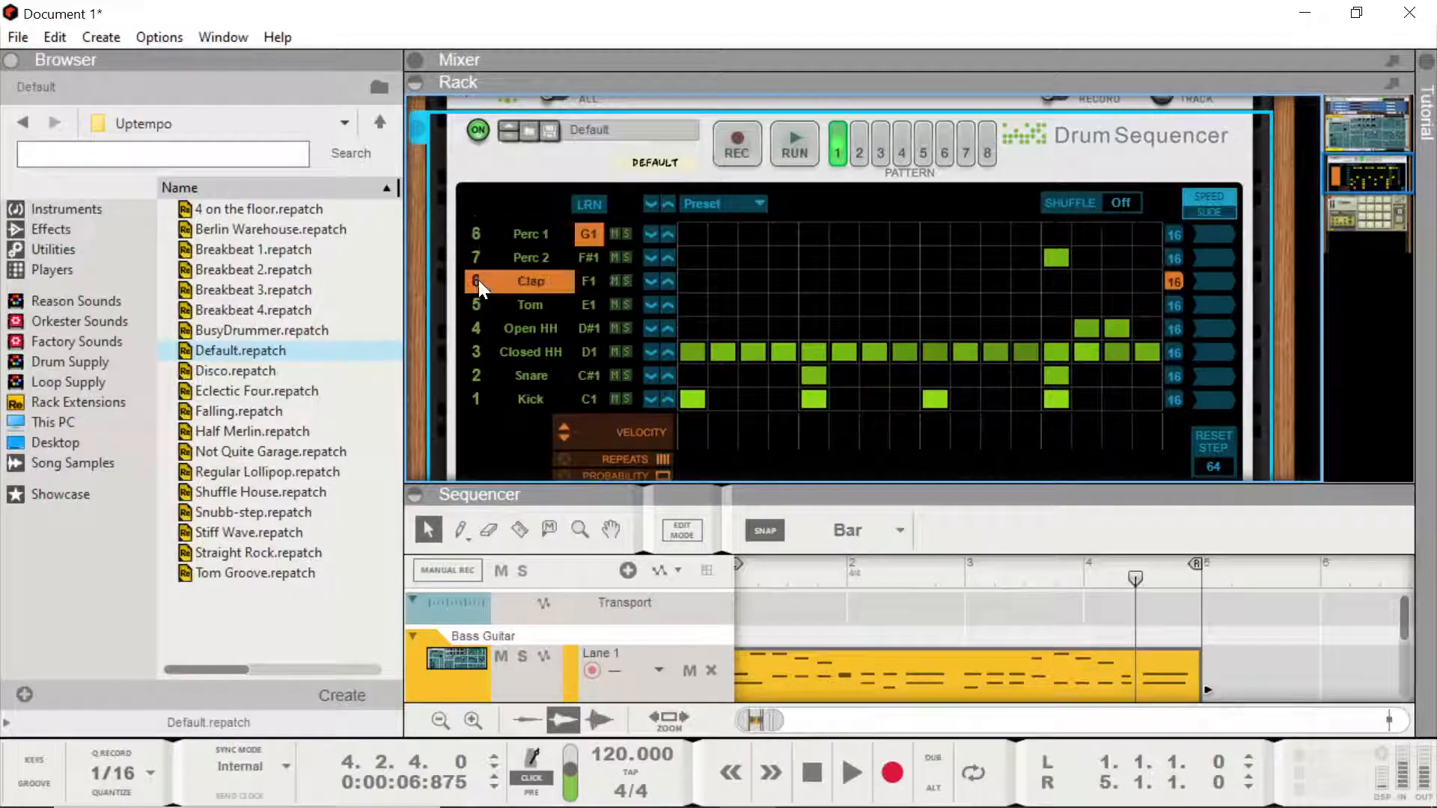
pyautogui.click(476, 301)
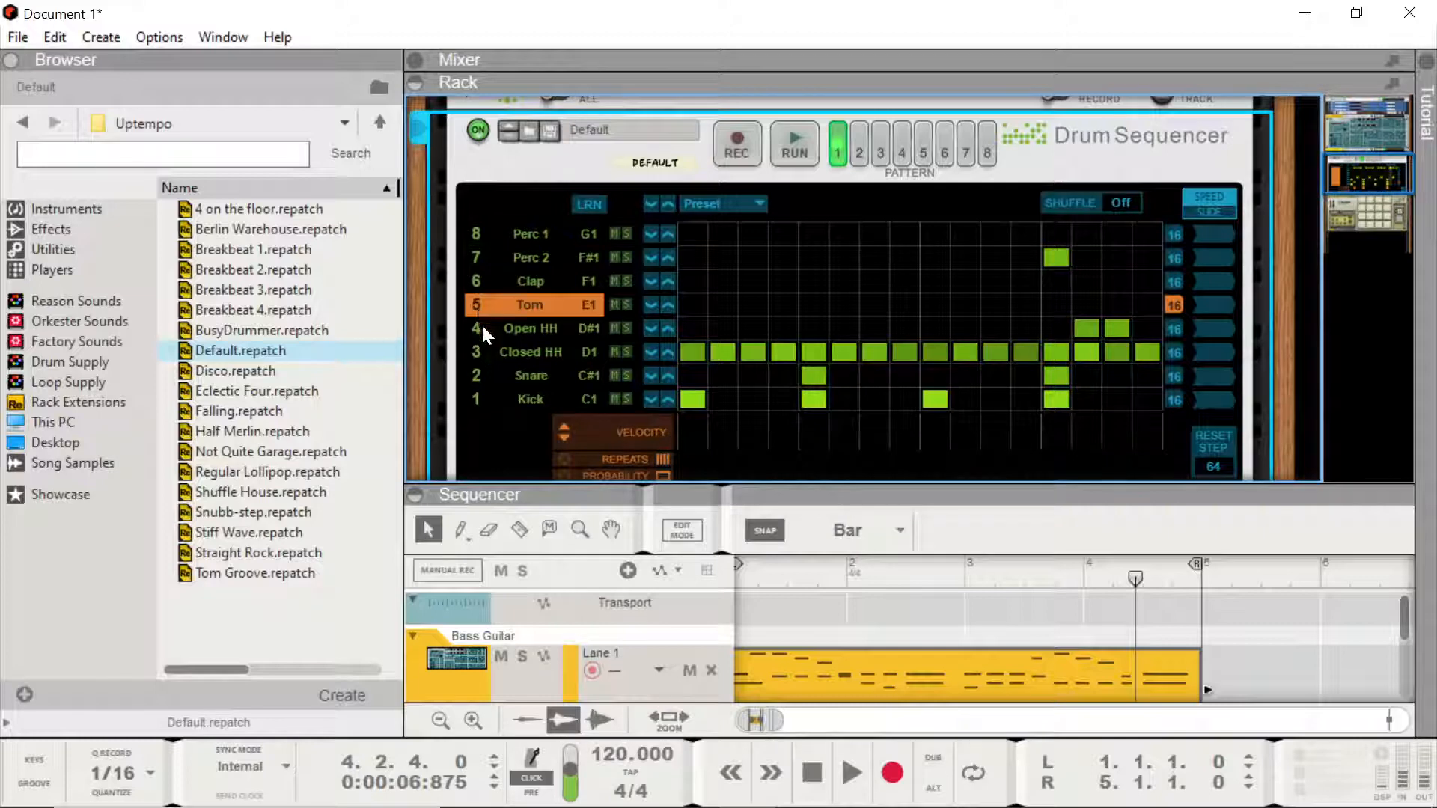
pyautogui.click(480, 328)
pyautogui.click(479, 233)
pyautogui.click(752, 329)
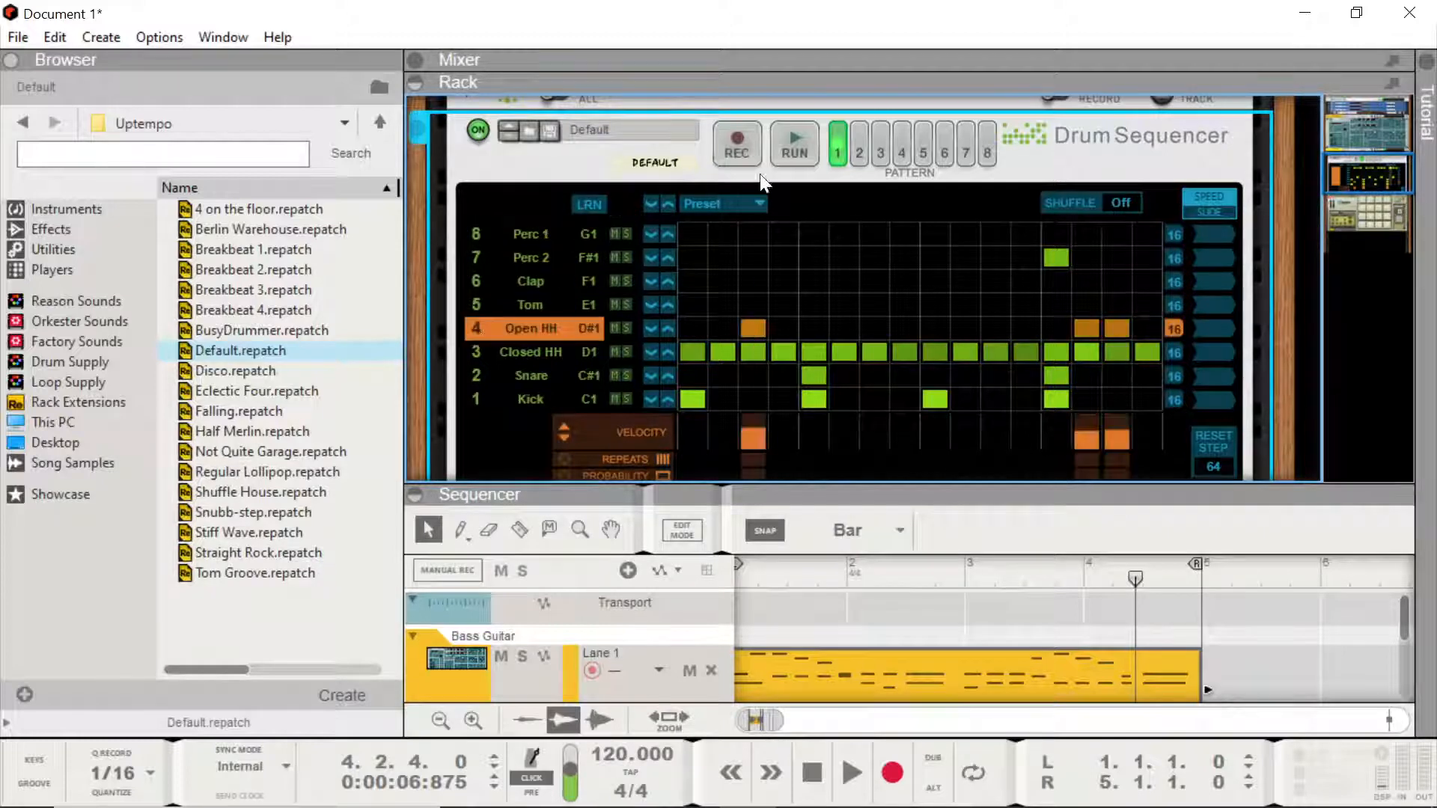
pyautogui.click(806, 151)
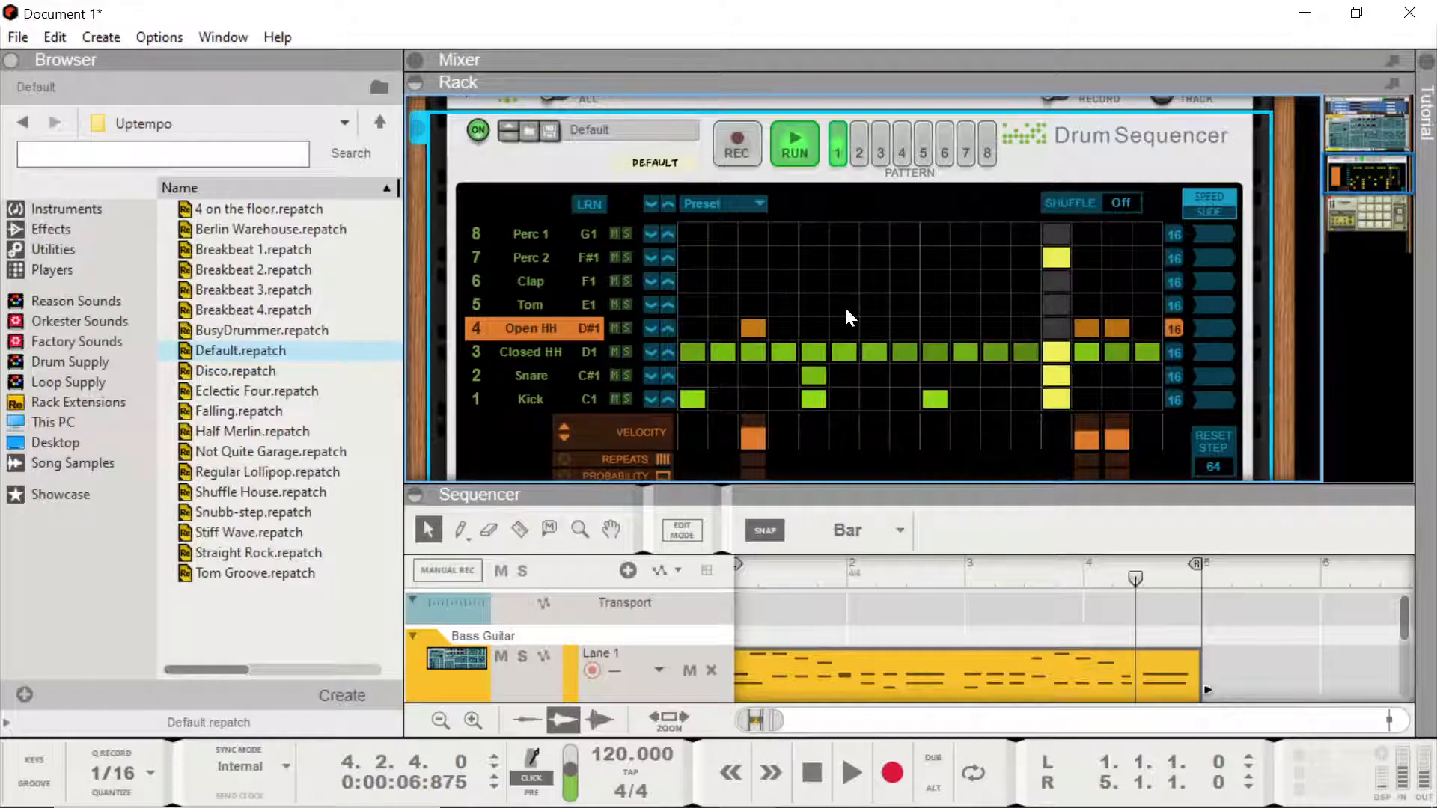
pyautogui.press('space')
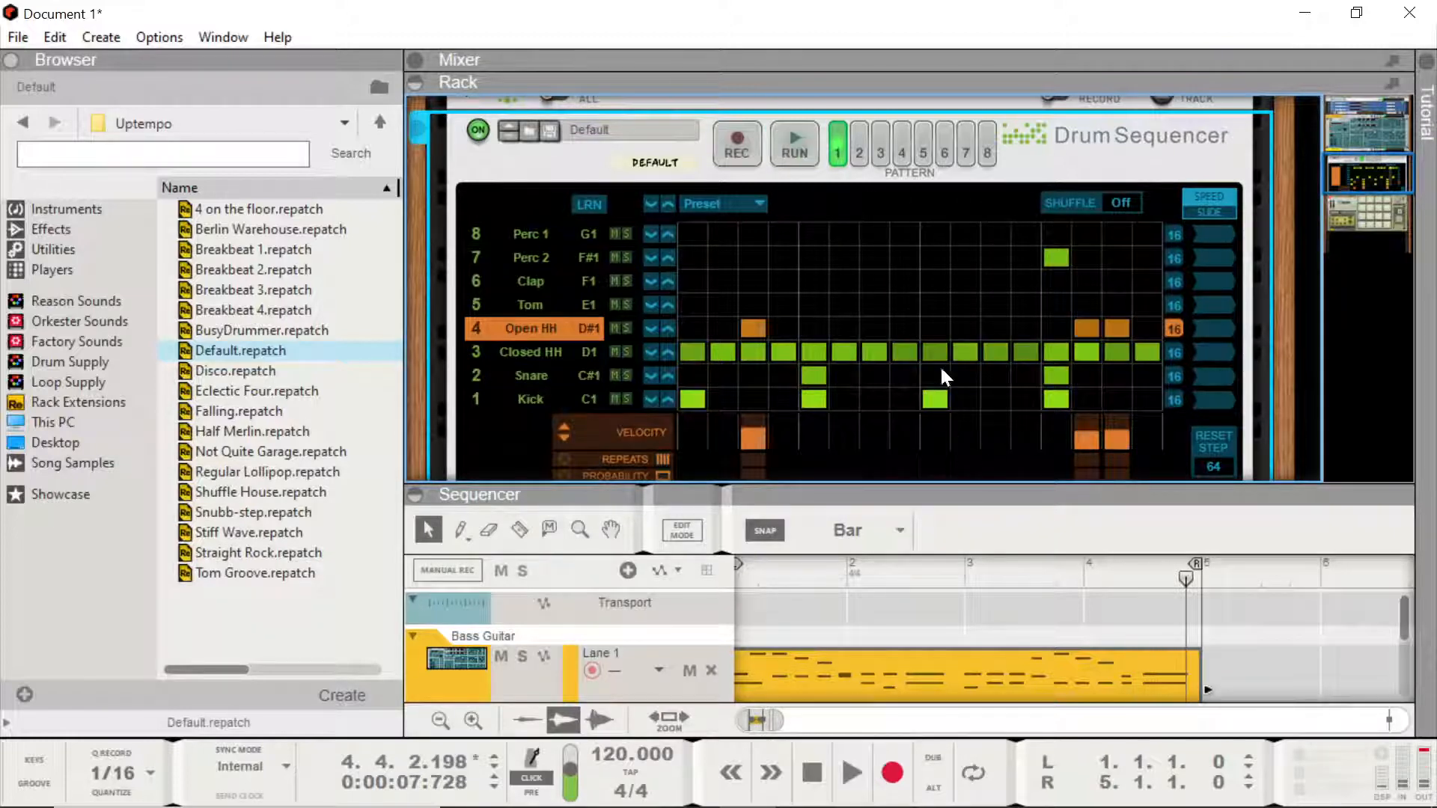
# - Try painting hits across the first half of the Perc 1, Perc 2 and Clap lanes, and erase them
pyautogui.scroll(-2, 877, 342)
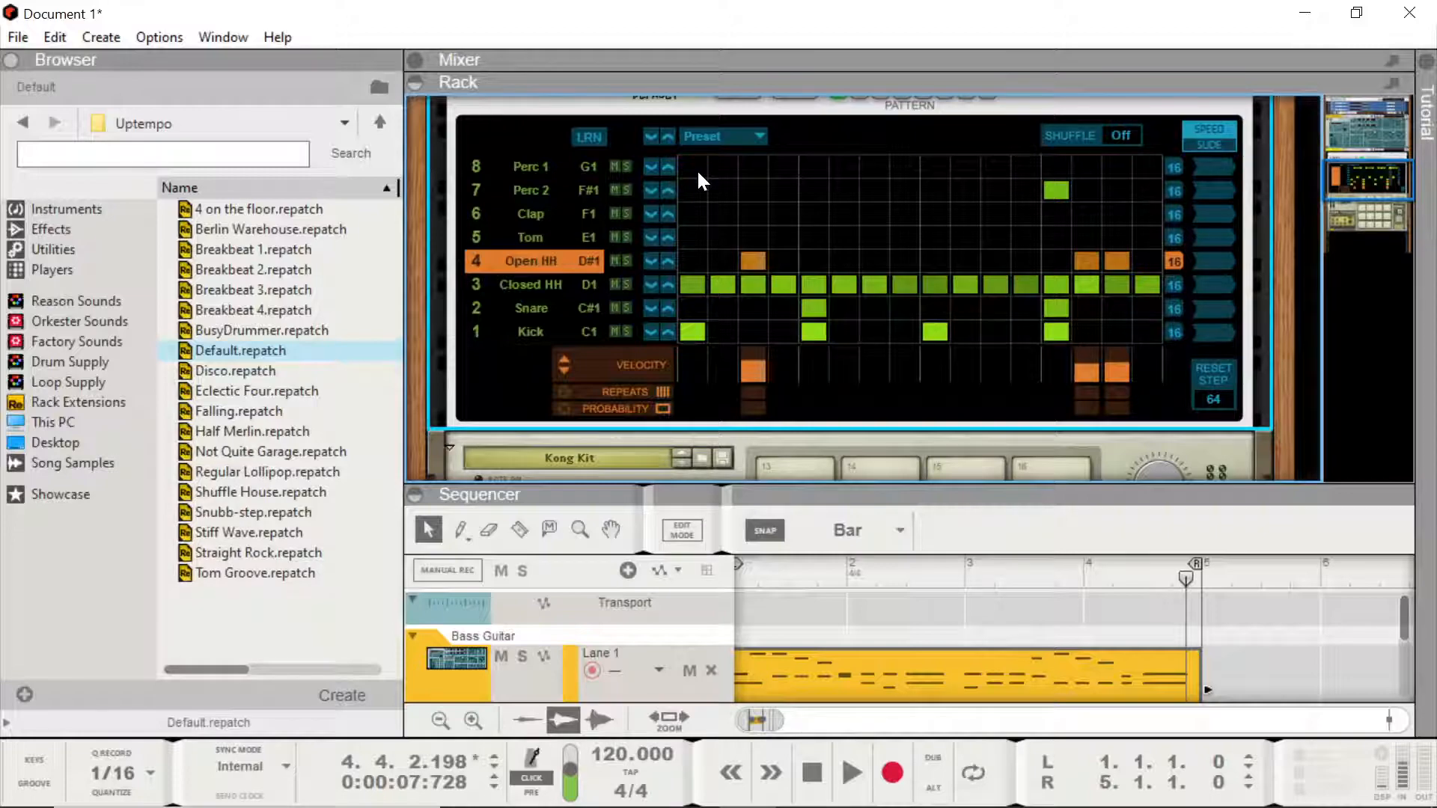
pyautogui.moveTo(697, 169); pyautogui.dragTo(810, 186)
pyautogui.moveTo(905, 166); pyautogui.dragTo(927, 173)
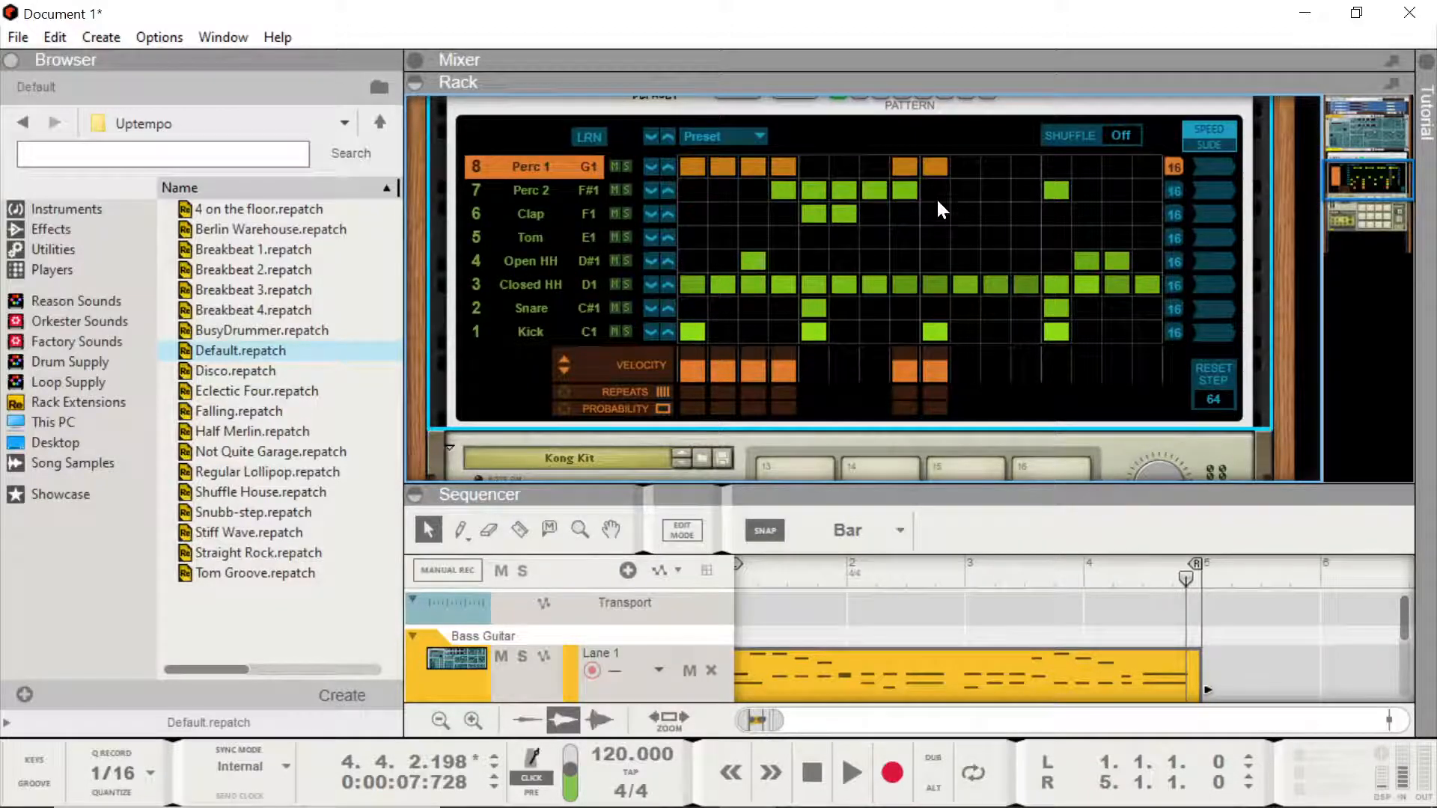
pyautogui.rightClick(849, 193)
pyautogui.click(817, 195)
pyautogui.moveTo(817, 210); pyautogui.dragTo(910, 165)
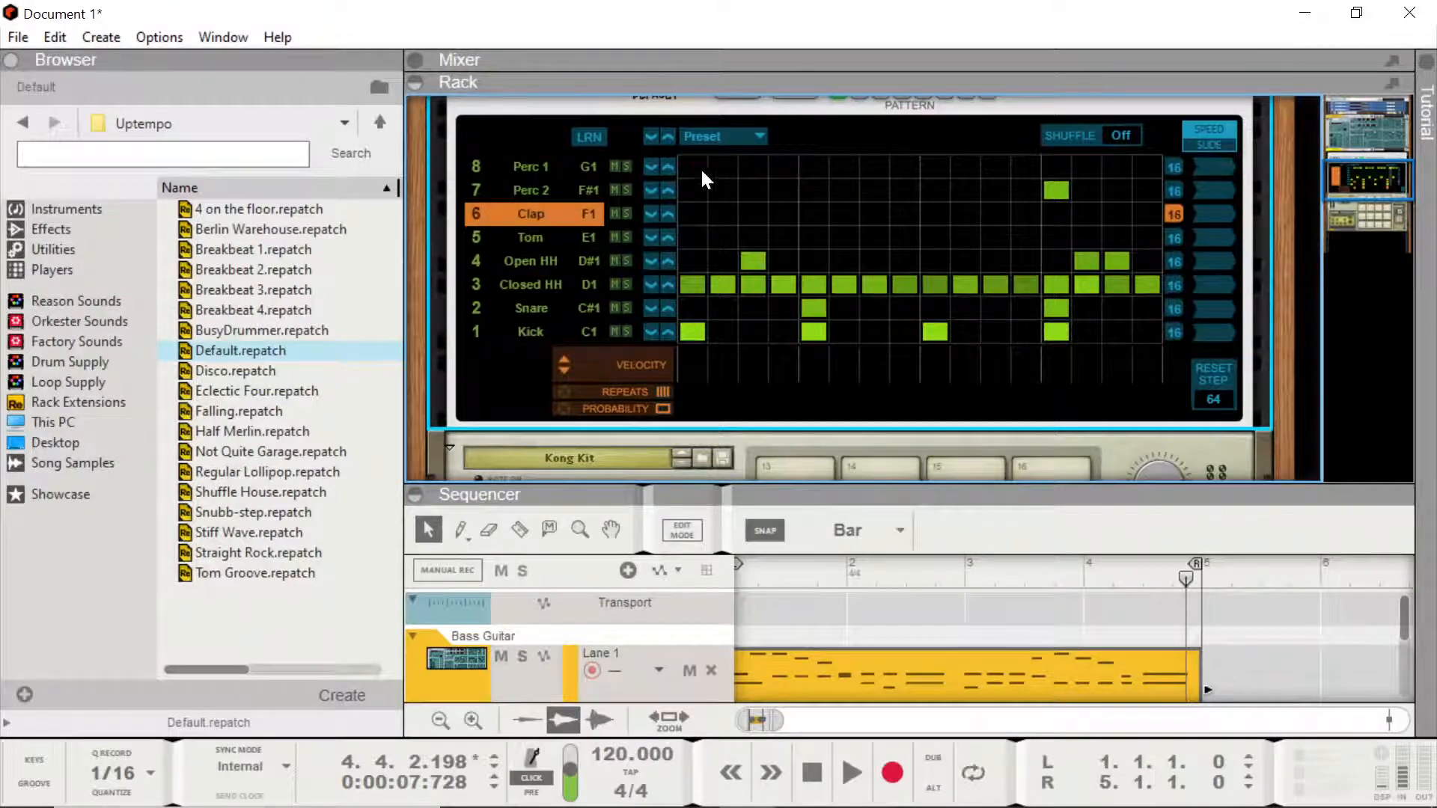
# - Try a busier freehand pattern across Perc 1, Perc 2 and Clap during playback, and clear it except the Perc 2 hit on step 13
pyautogui.moveTo(704, 169)
pyautogui.mouseDown()
pyautogui.moveTo(769, 202)
pyautogui.moveTo(889, 188)
pyautogui.moveTo(990, 196)
pyautogui.mouseUp()
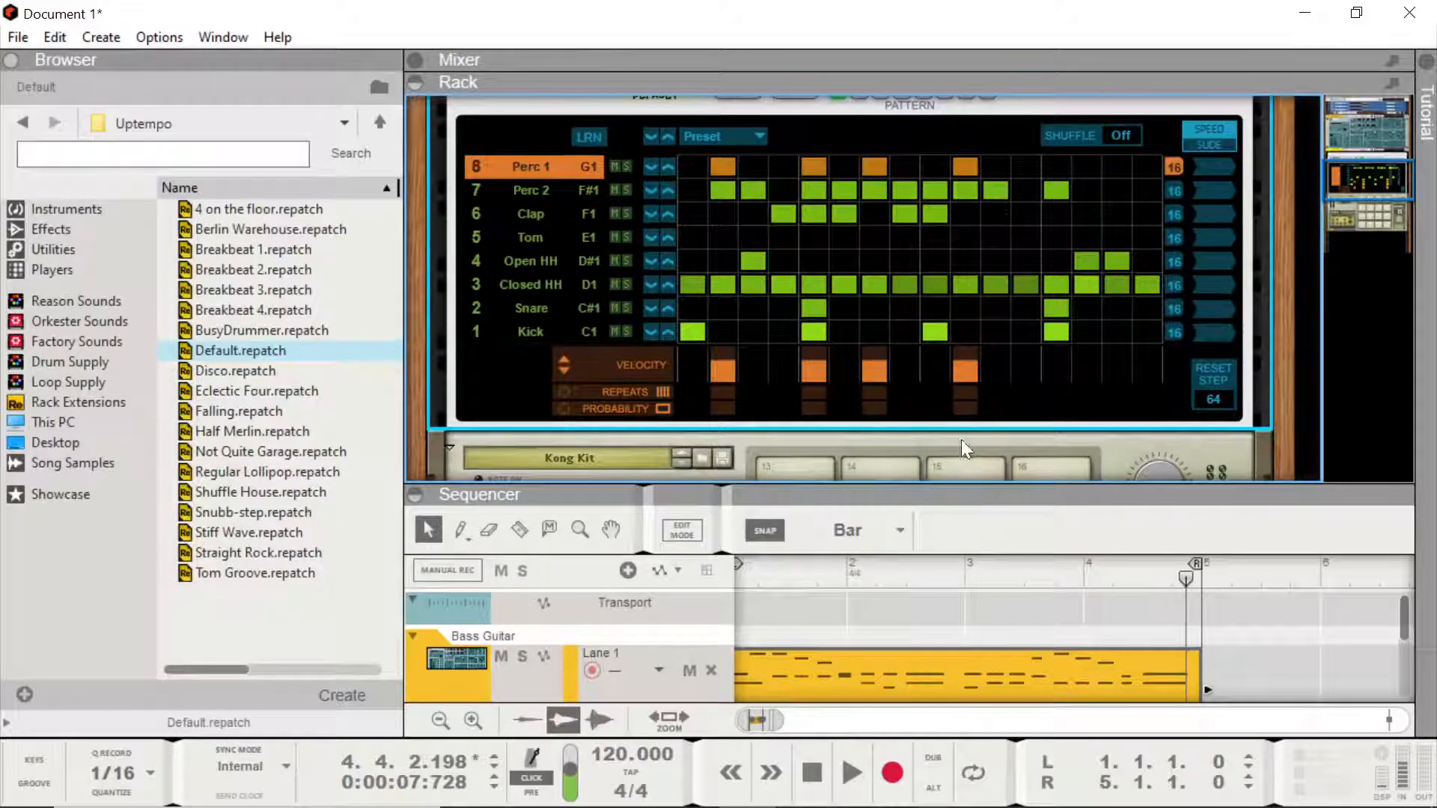
pyautogui.press('space')
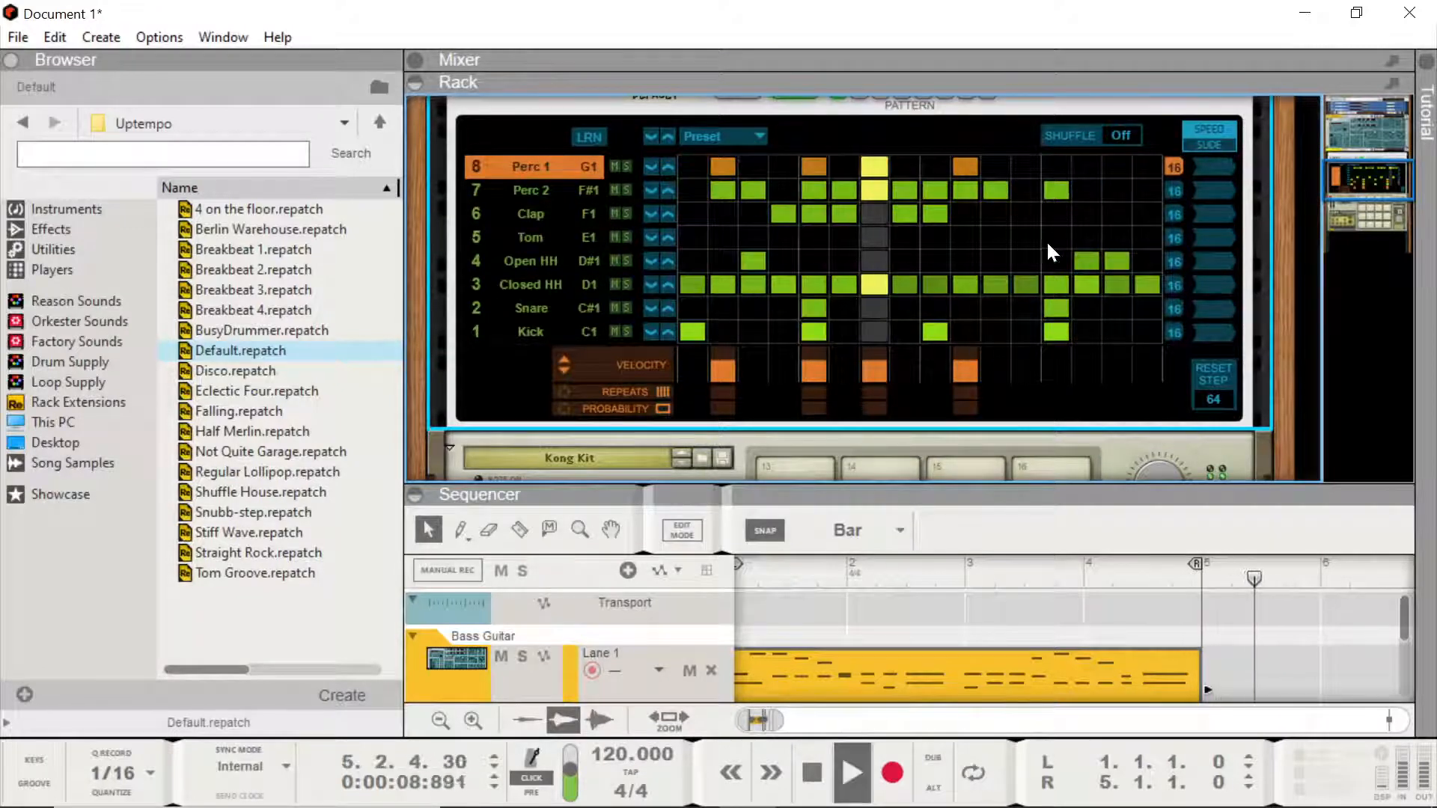
pyautogui.moveTo(1014, 210); pyautogui.dragTo(882, 172)
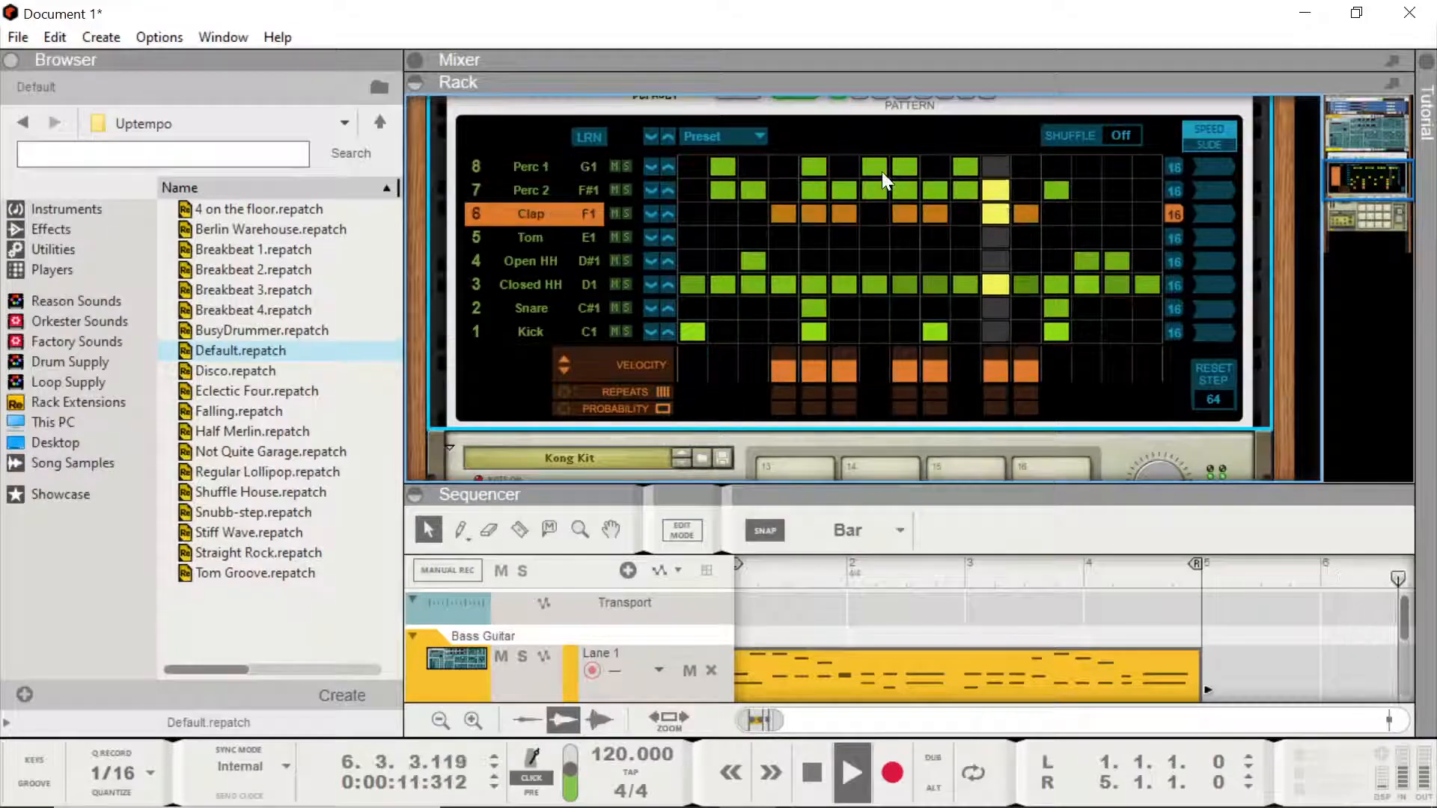
pyautogui.rightClick(741, 181)
pyautogui.click(723, 173)
pyautogui.press('space')
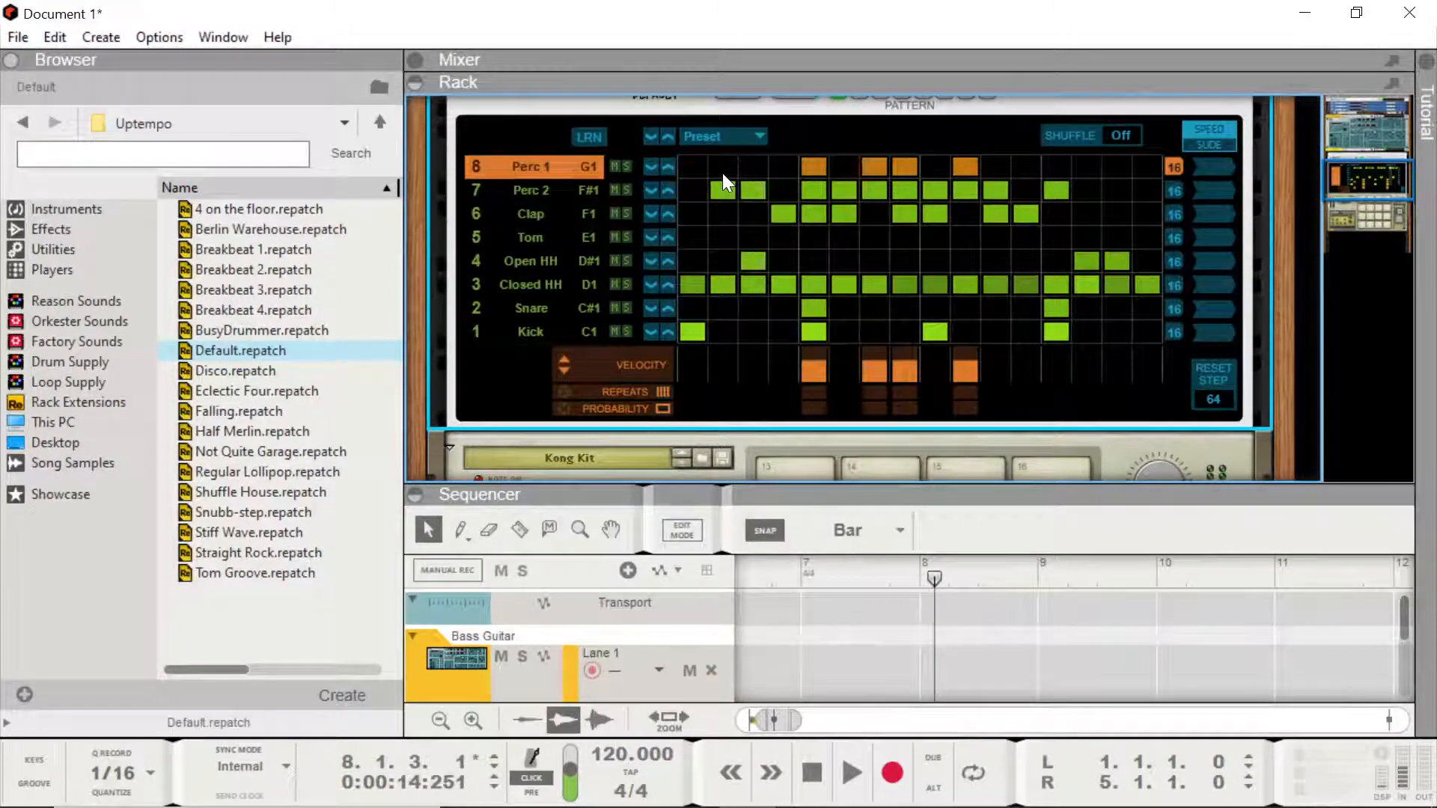
pyautogui.click(722, 173)
pyautogui.moveTo(744, 194)
pyautogui.mouseDown()
pyautogui.moveTo(992, 155)
pyautogui.moveTo(1041, 212)
pyautogui.mouseUp()
# - Play the cleaned drum pattern, and play the four-bar synth part and drums together from bar 1
pyautogui.press('space')
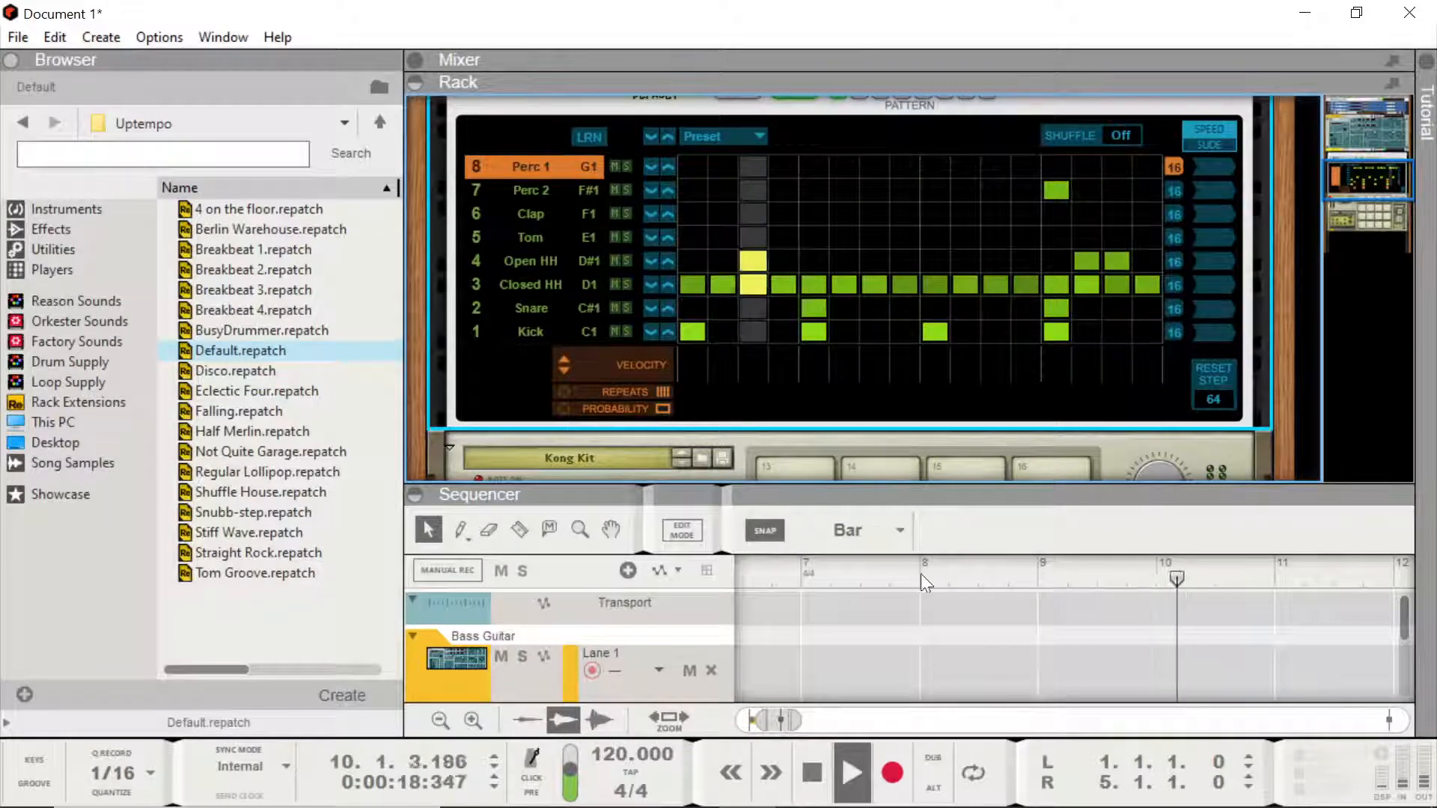
pyautogui.scroll(-2, 922, 316)
pyautogui.scroll(-2, 921, 316)
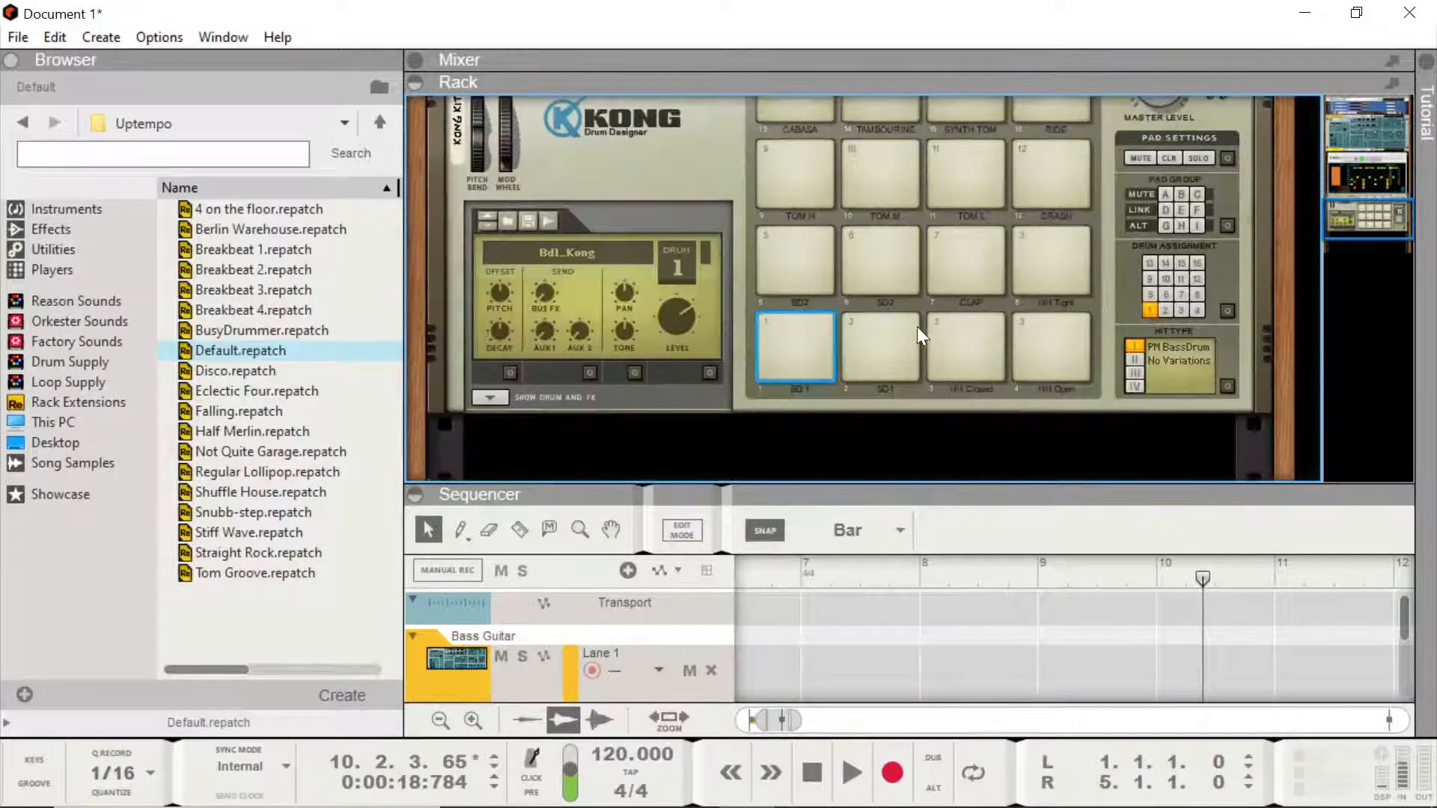
pyautogui.scroll(5, 617, 383)
pyautogui.scroll(2, 630, 399)
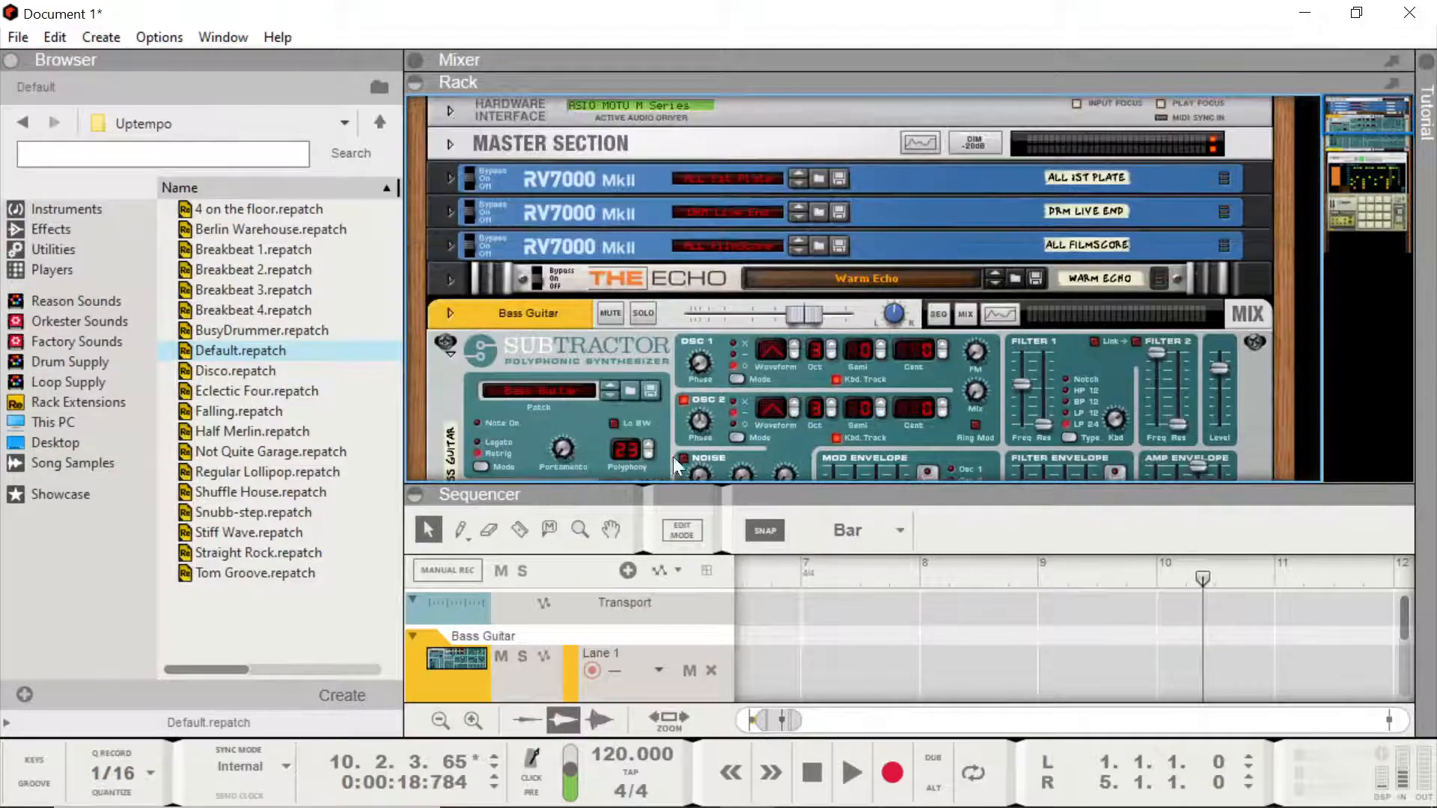
pyautogui.moveTo(770, 726); pyautogui.dragTo(749, 725)
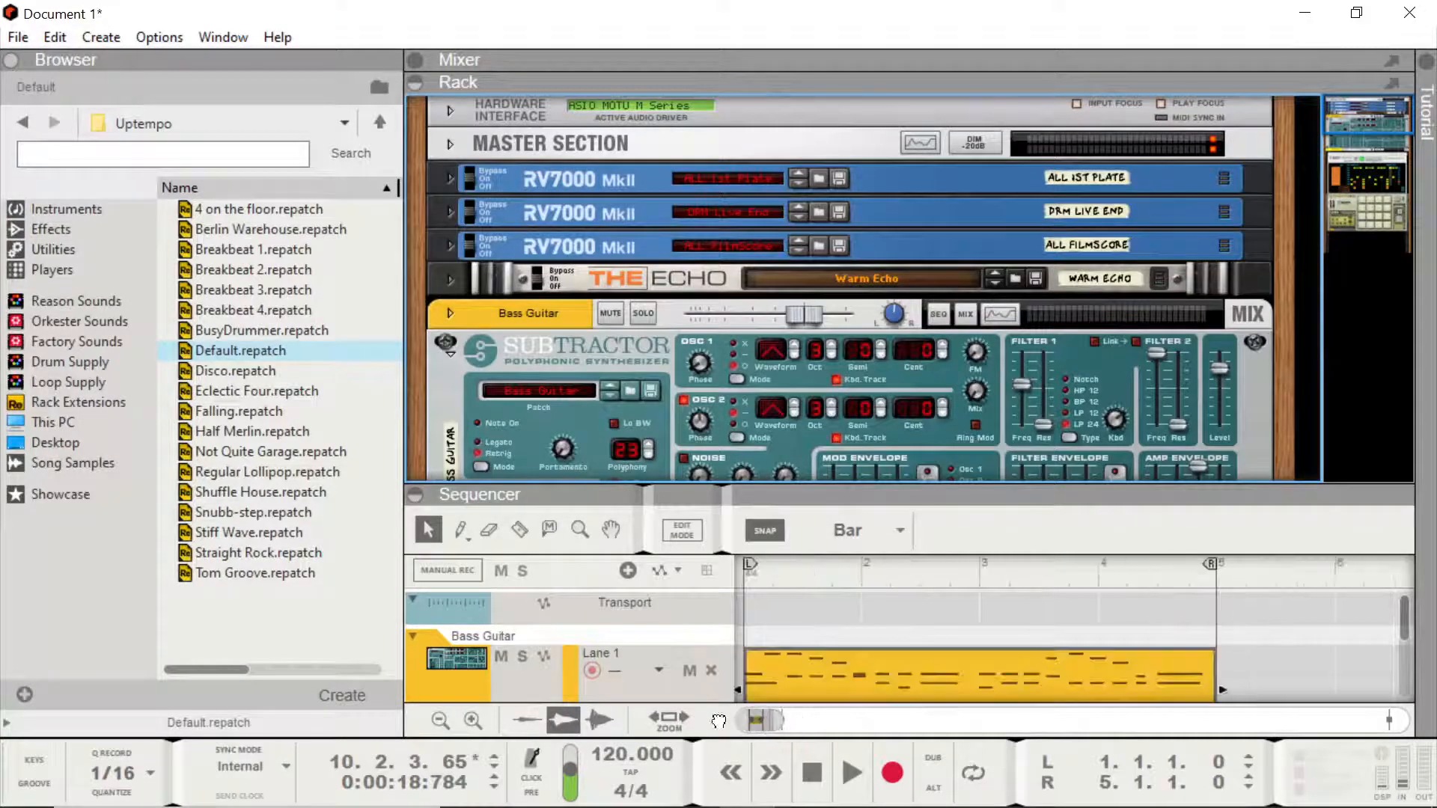
pyautogui.click(741, 577)
pyautogui.press('space')
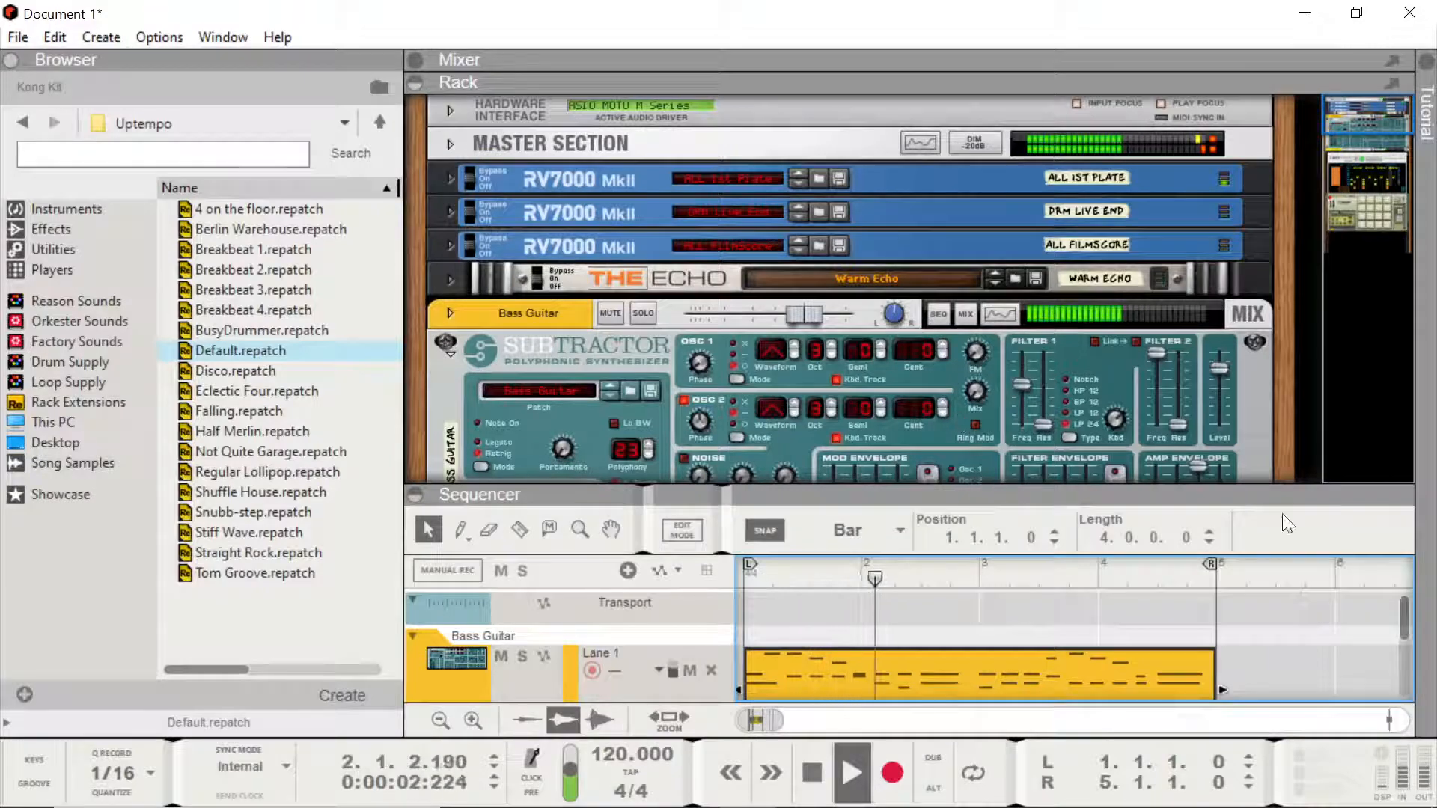
pyautogui.moveTo(1406, 628); pyautogui.dragTo(1402, 657)
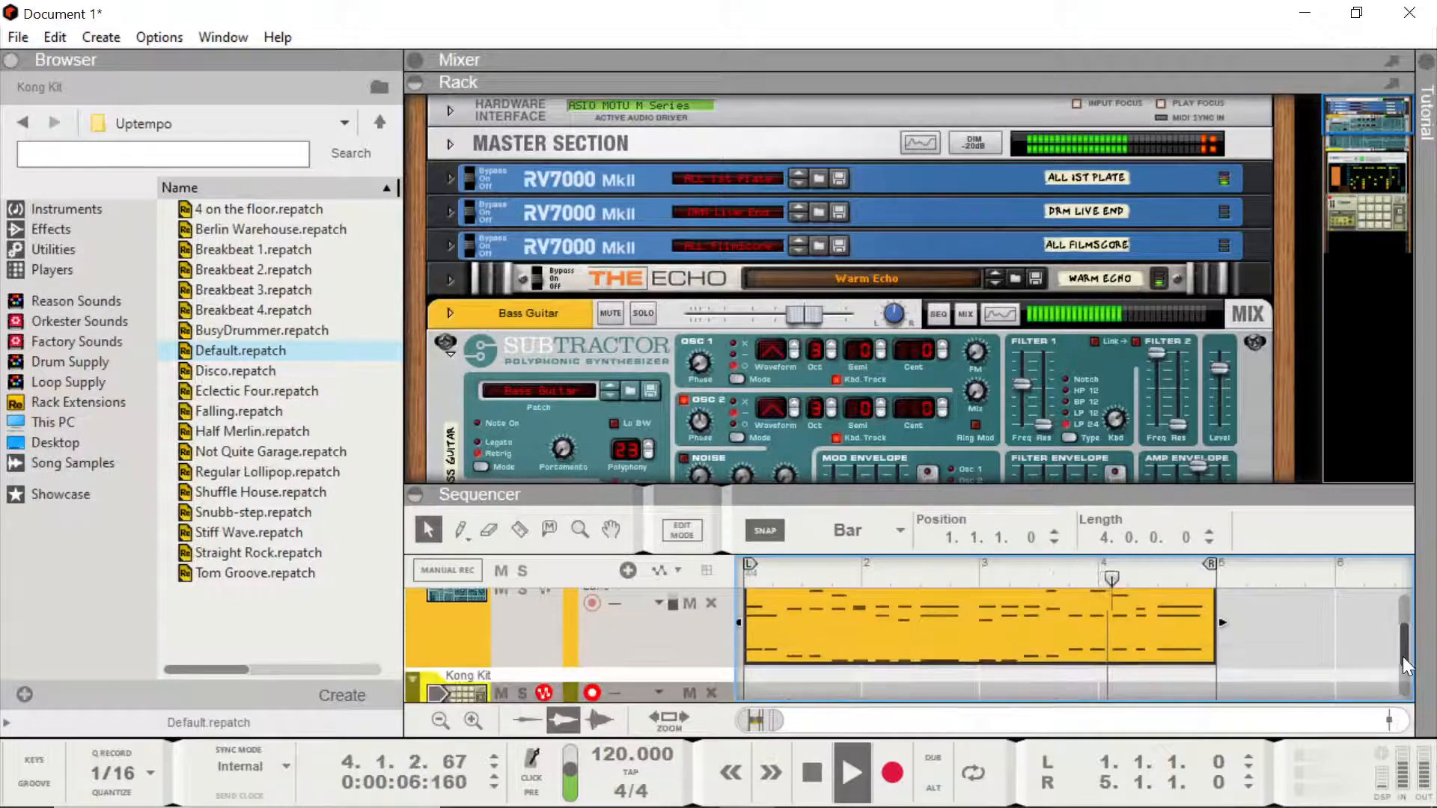
pyautogui.press('space')
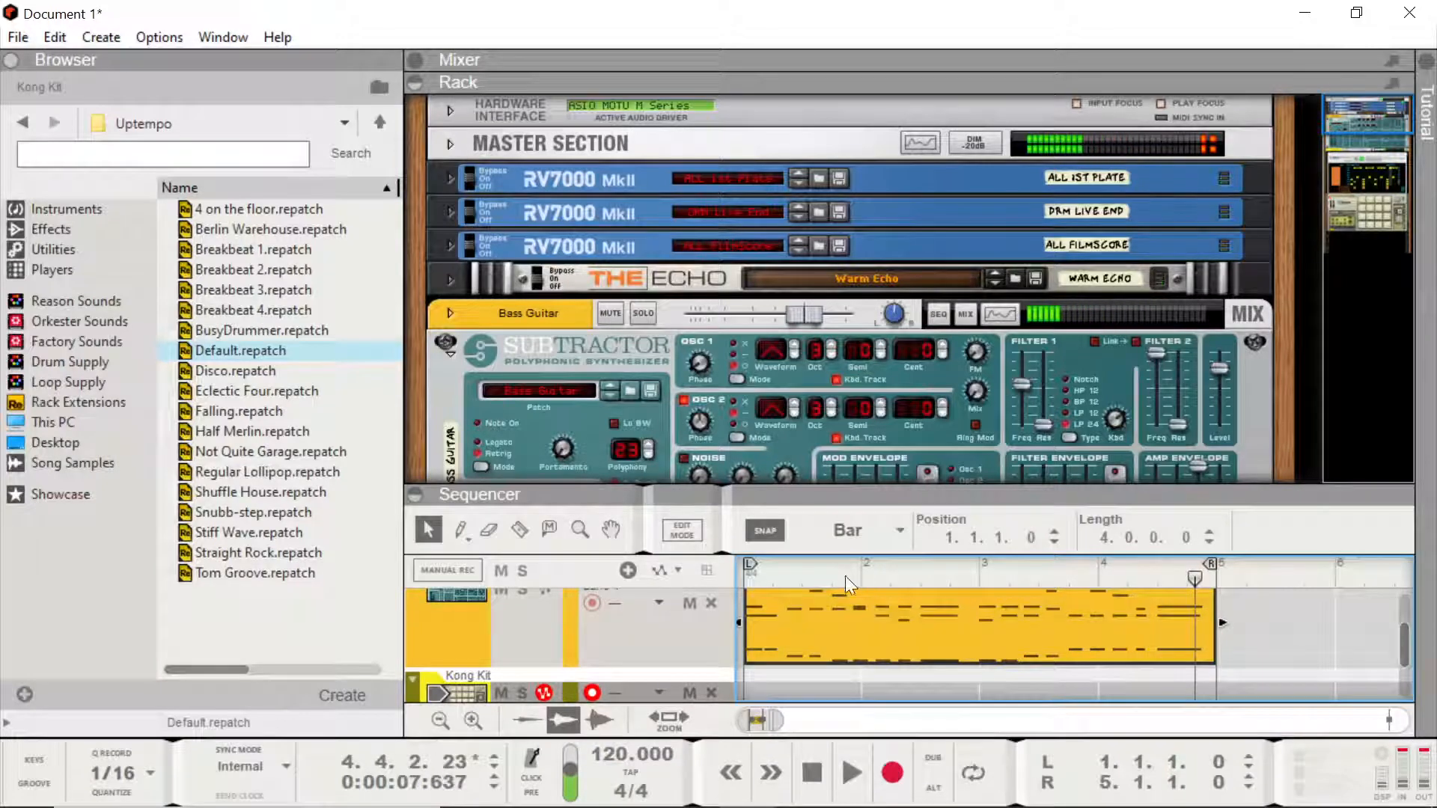
# - Return the playback position to bar 1 and replay the opening beats of the song
pyautogui.scroll(-3, 783, 389)
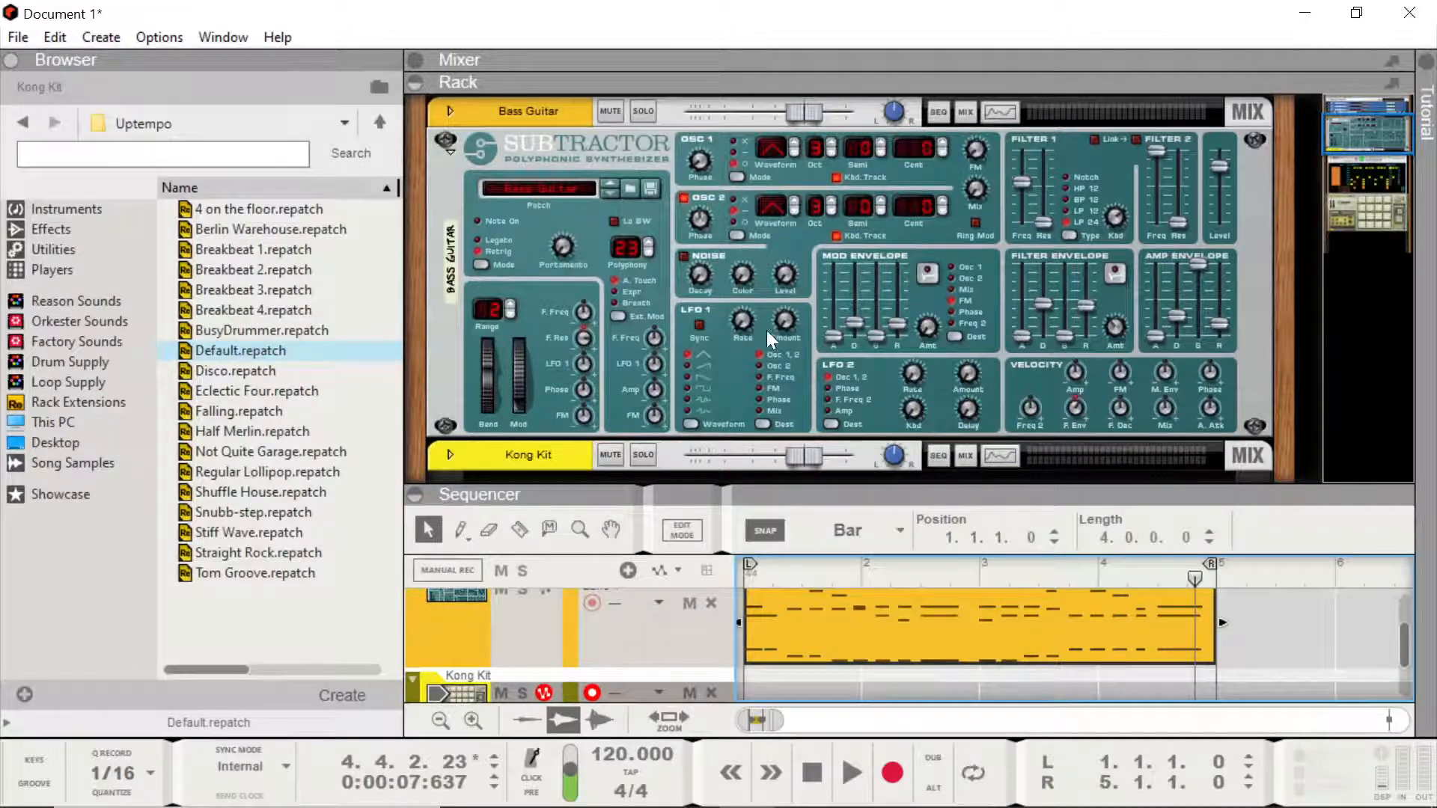
pyautogui.click(746, 577)
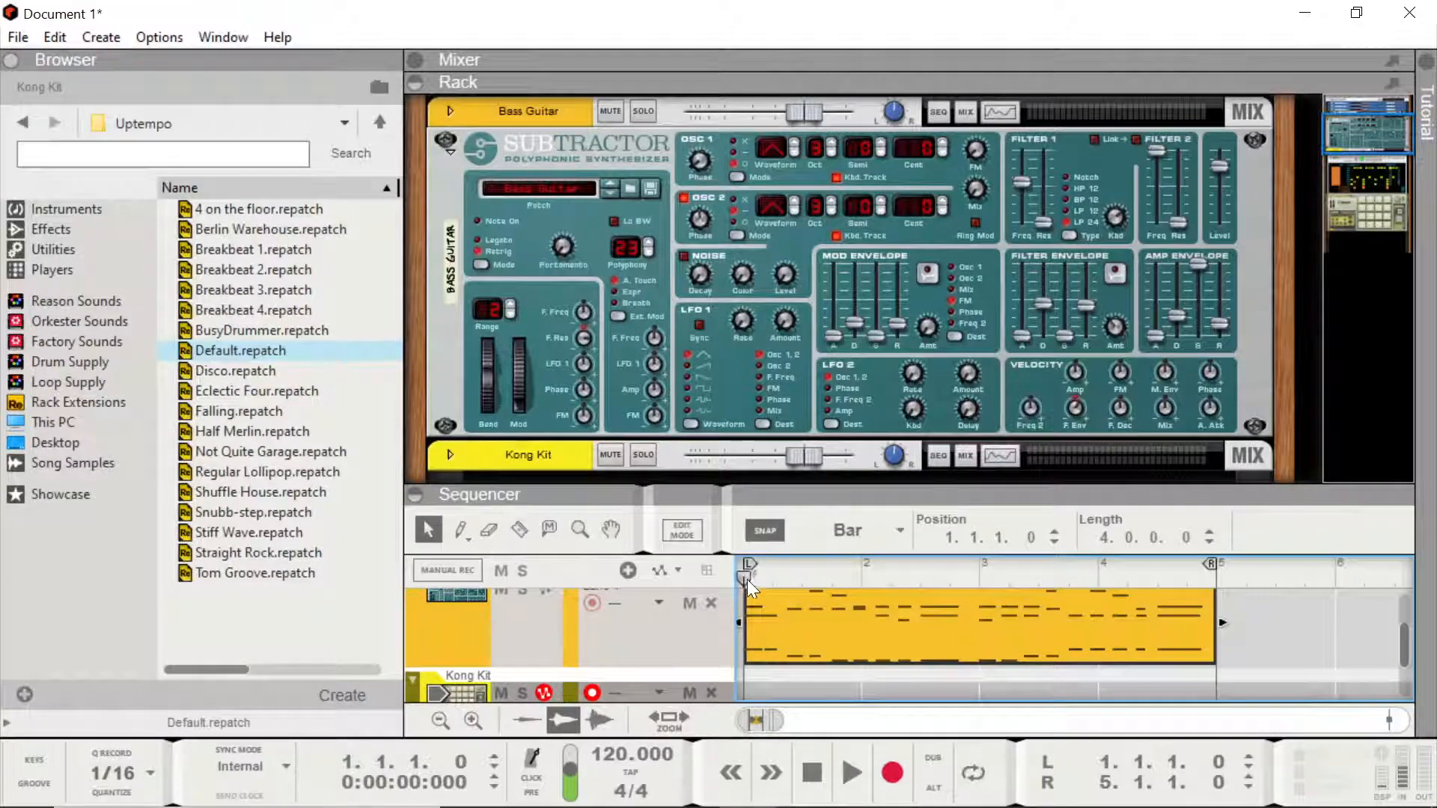
pyautogui.press('space')
pyautogui.press('space')
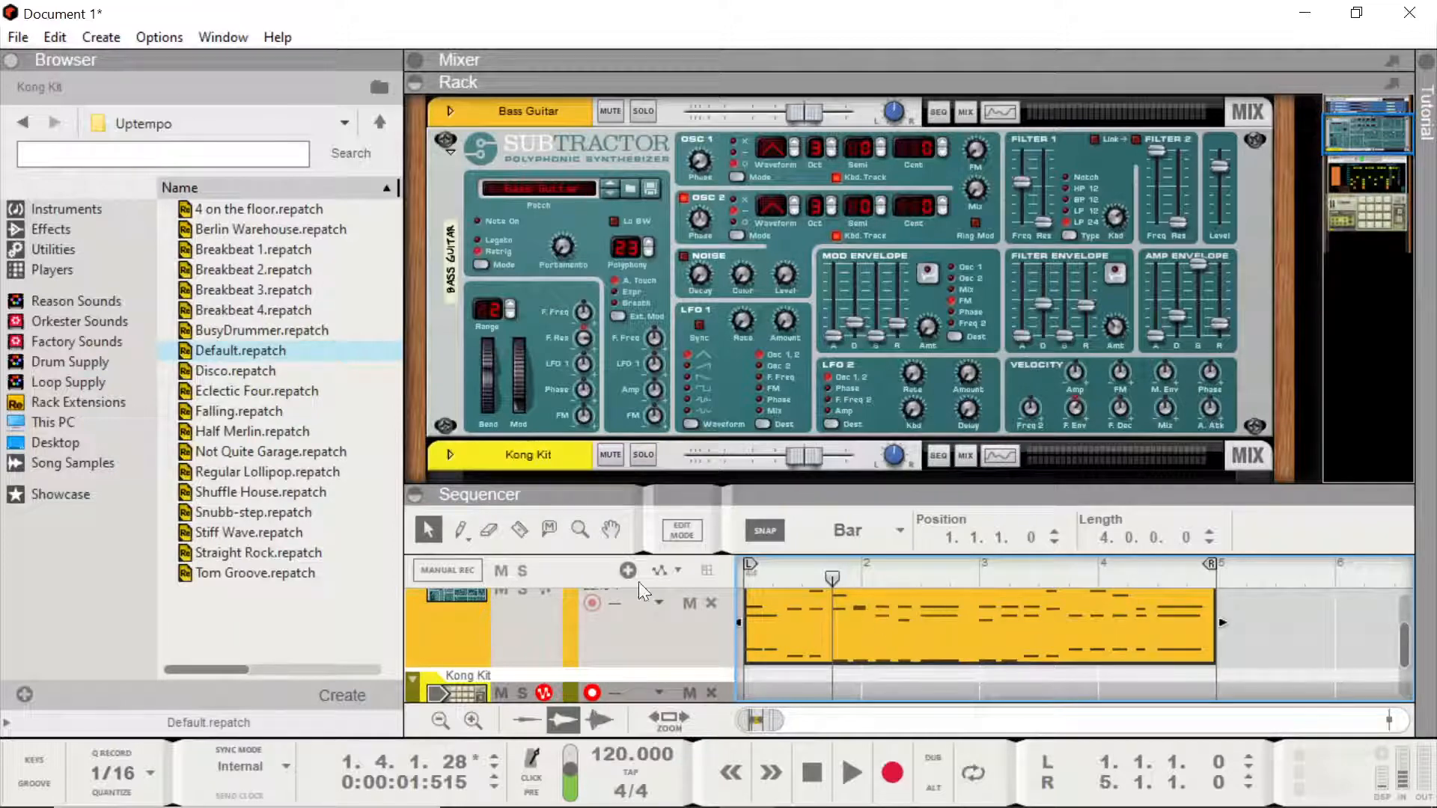
# - Enable the Spectrum EQ on the Bass Guitar channel and cut the low-frequency band to -20.32 dB at 143.2 Hz during playback
pyautogui.scroll(2, 535, 625)
pyautogui.scroll(-2, 764, 625)
pyautogui.click(998, 113)
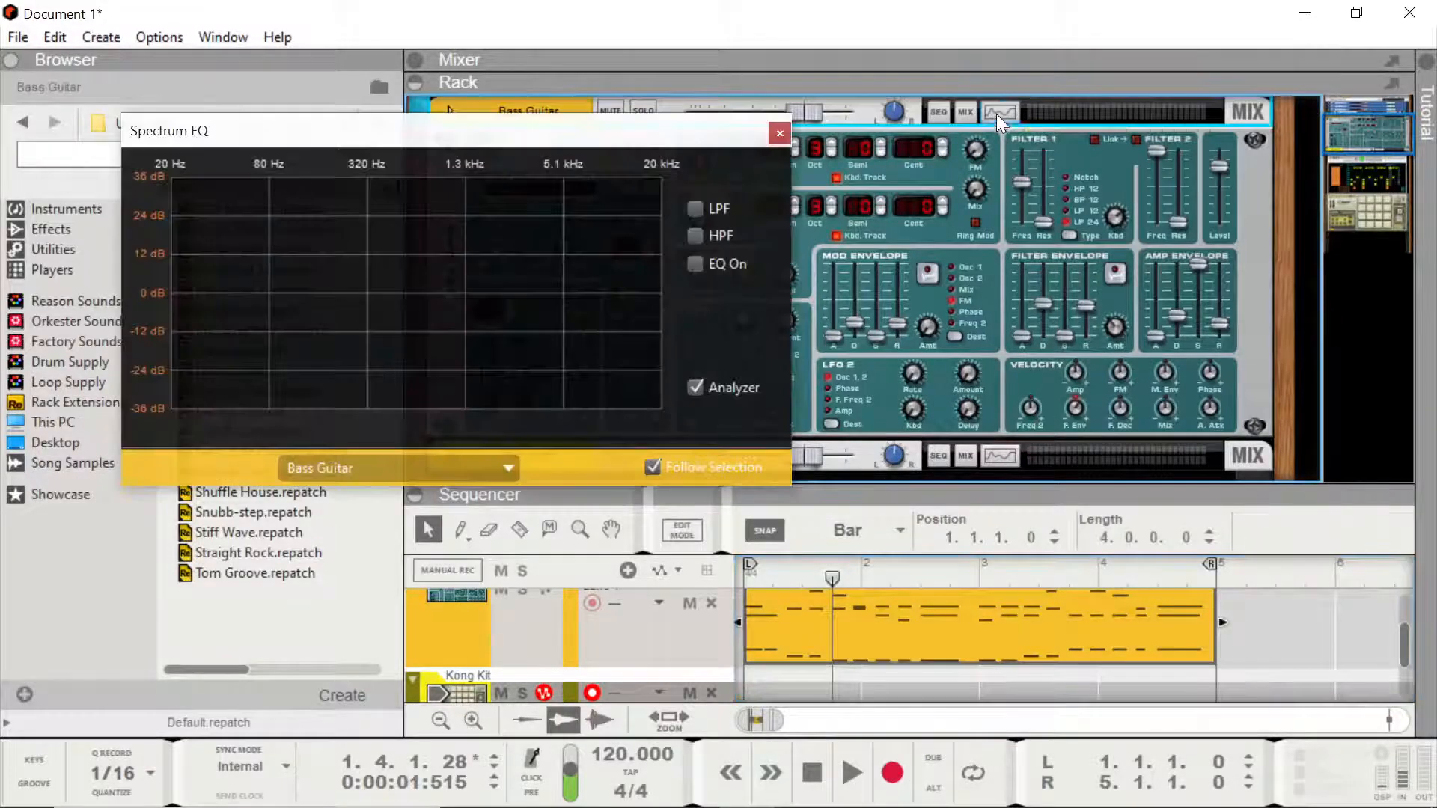
pyautogui.click(695, 264)
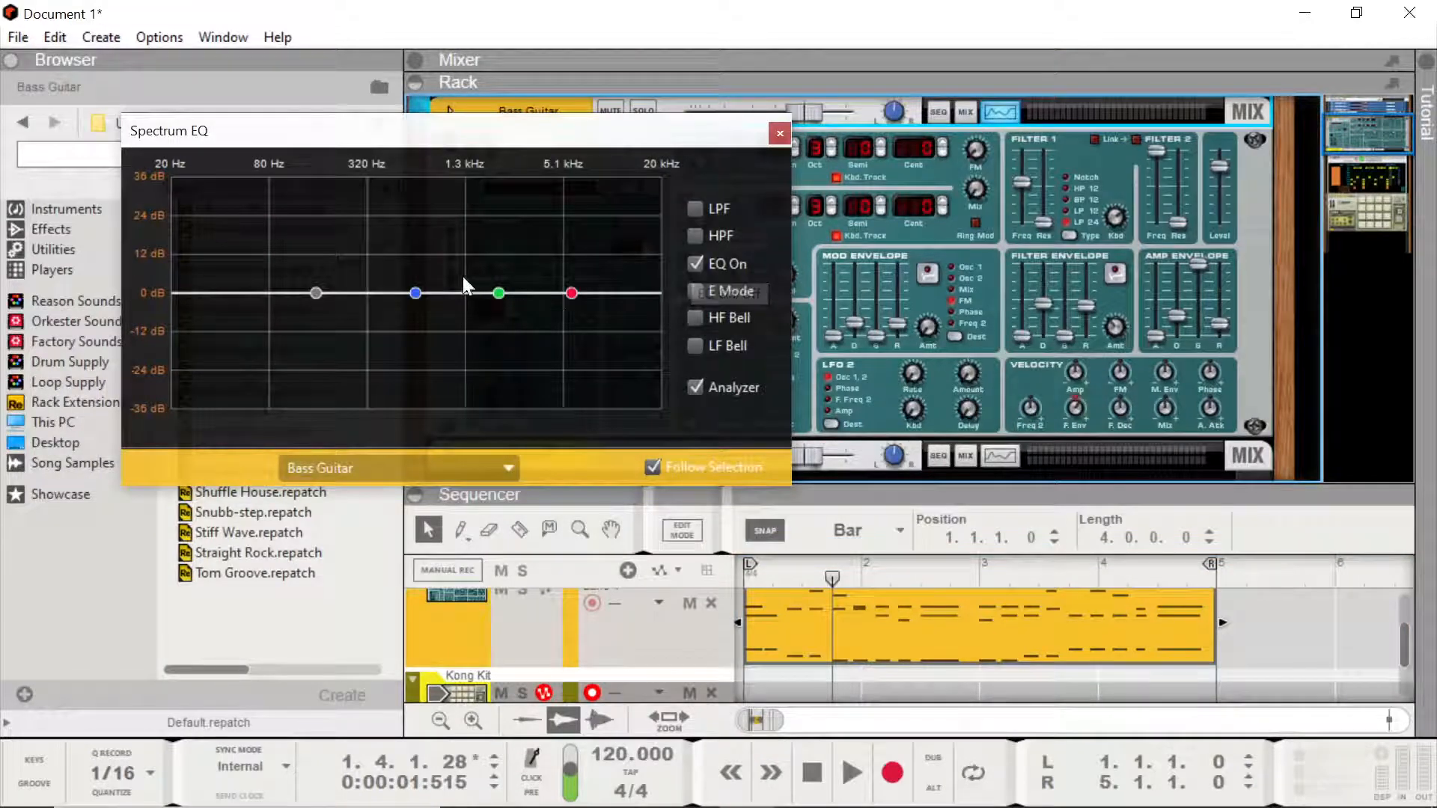
pyautogui.press('space')
pyautogui.moveTo(312, 292); pyautogui.dragTo(315, 449)
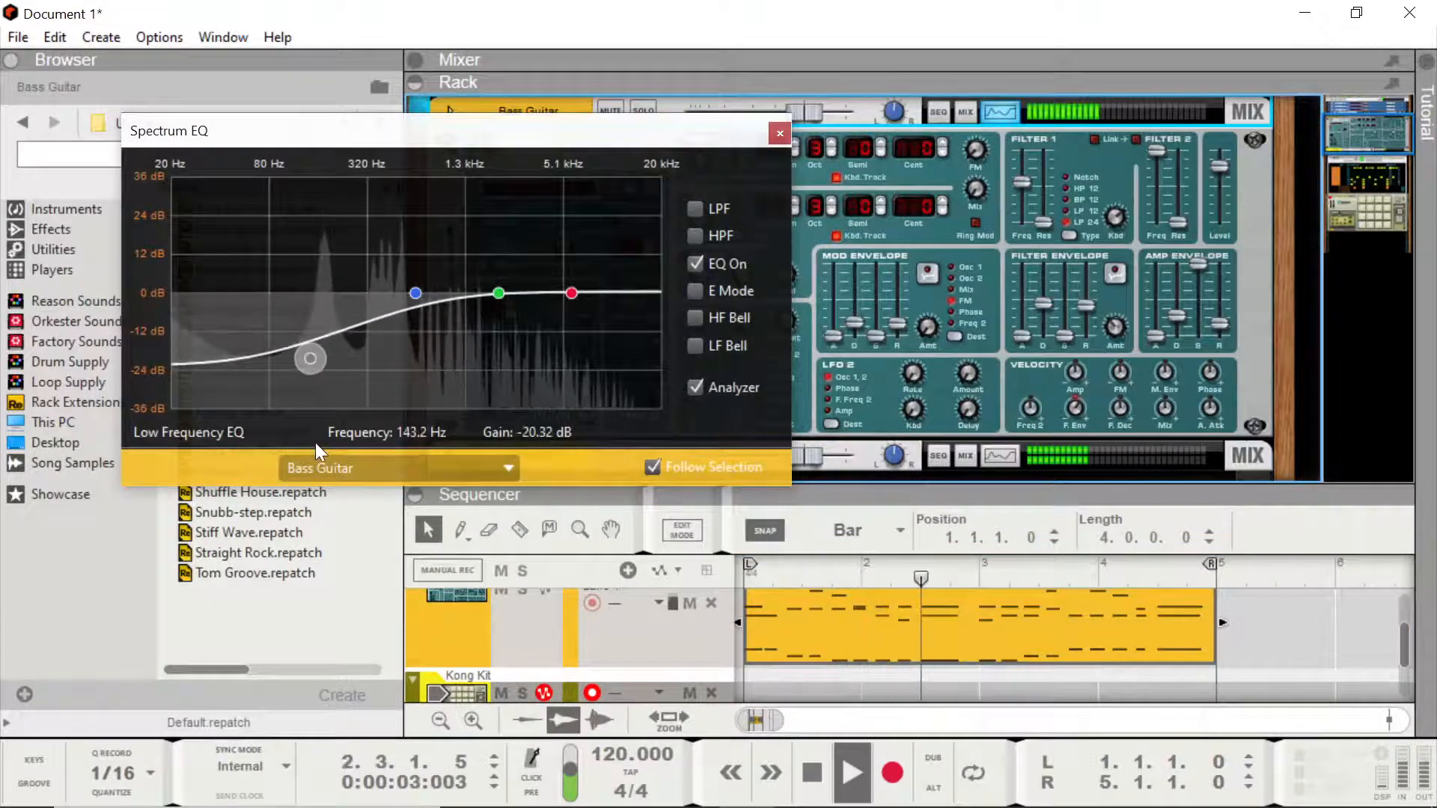
pyautogui.press('space')
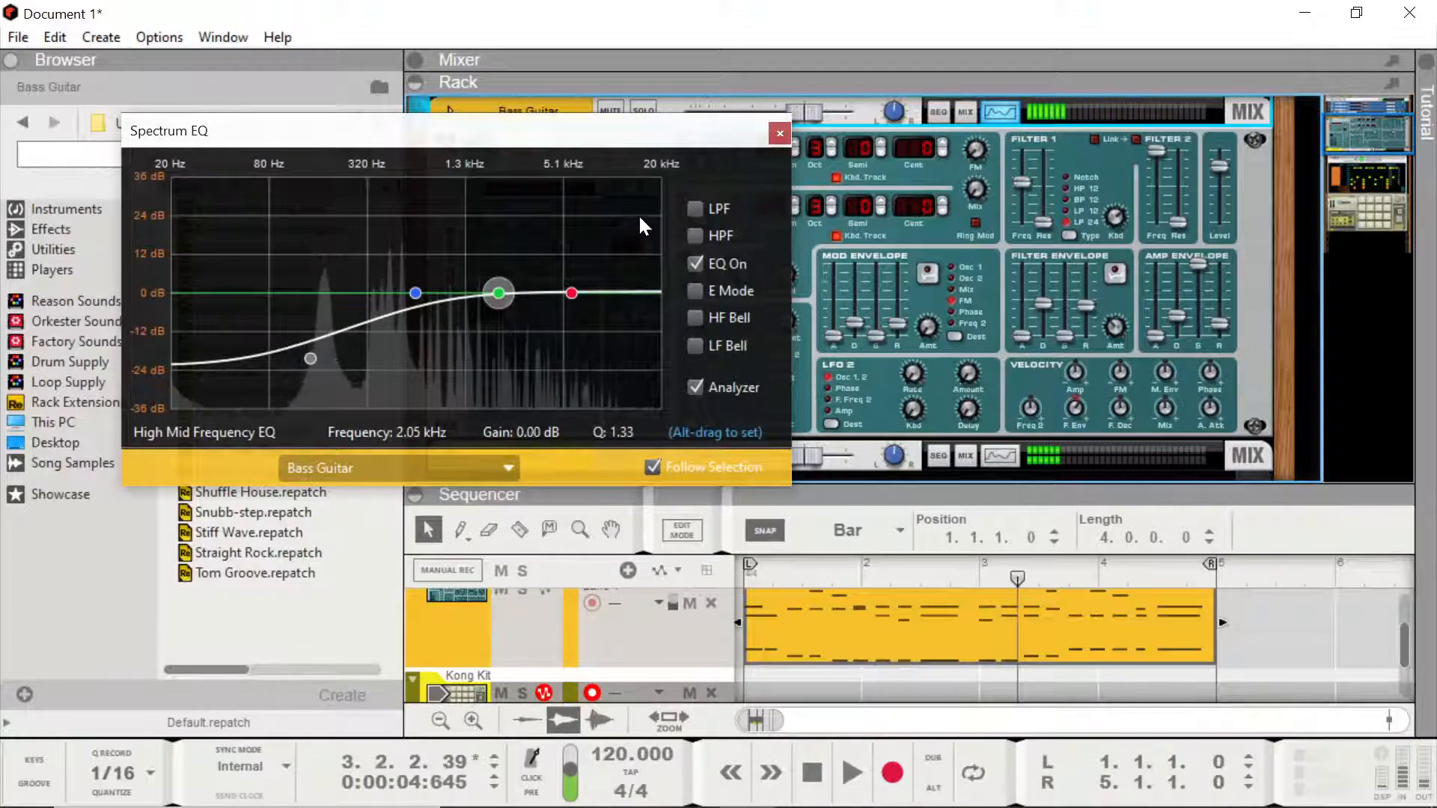
pyautogui.click(779, 133)
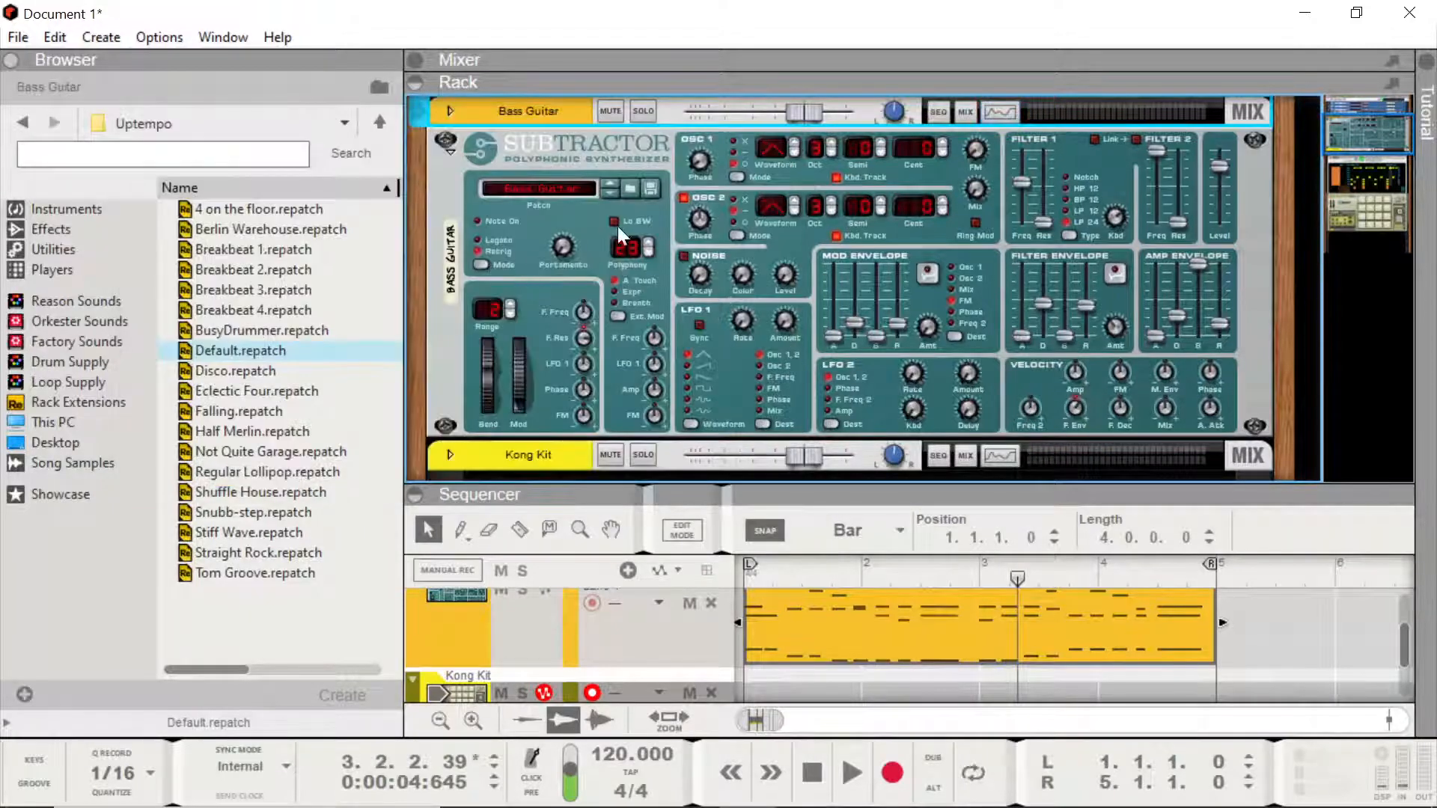
# - Add a second SubTractor Analog Synthesizer to the rack below the Kong device
pyautogui.scroll(-5, 618, 226)
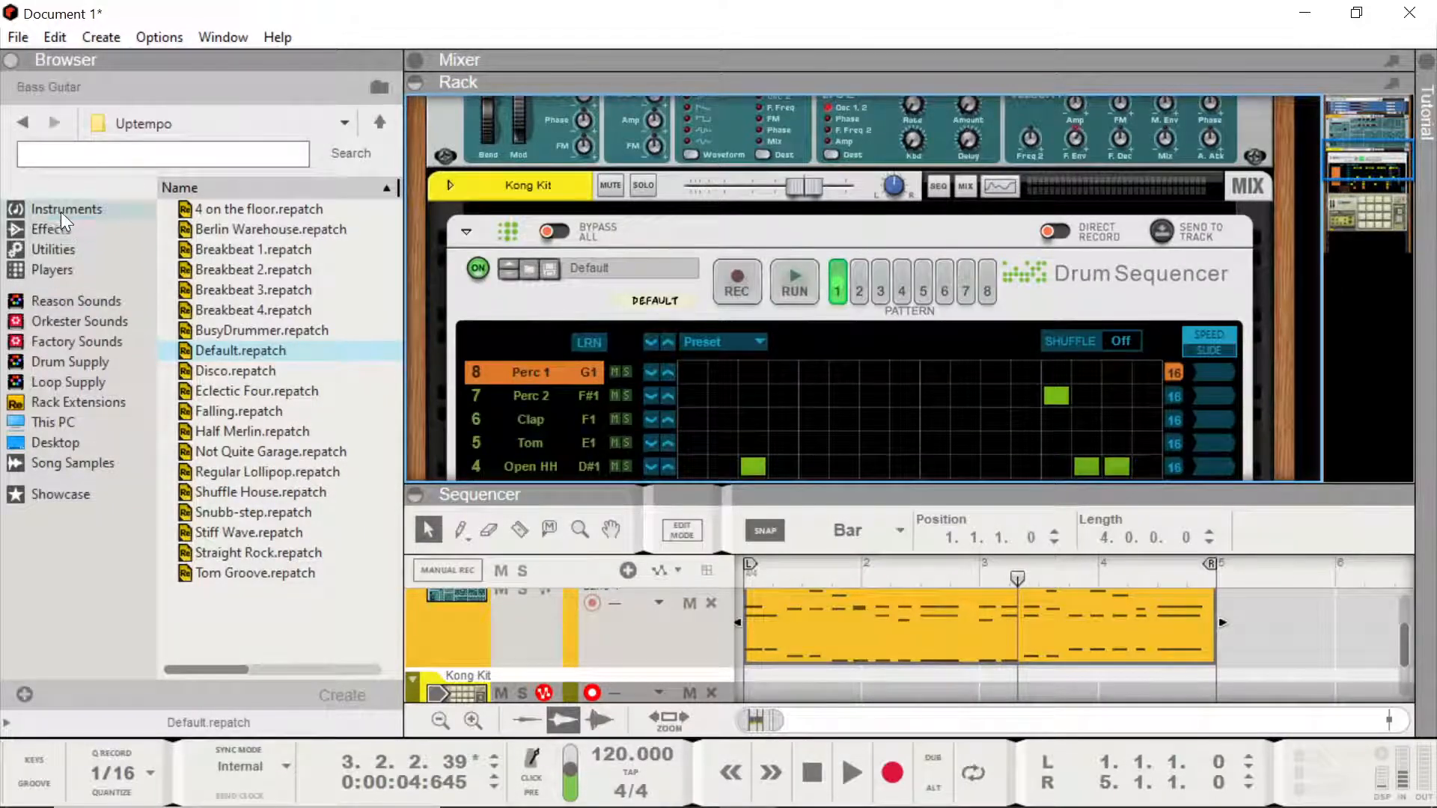
pyautogui.click(60, 210)
pyautogui.scroll(-5, 260, 424)
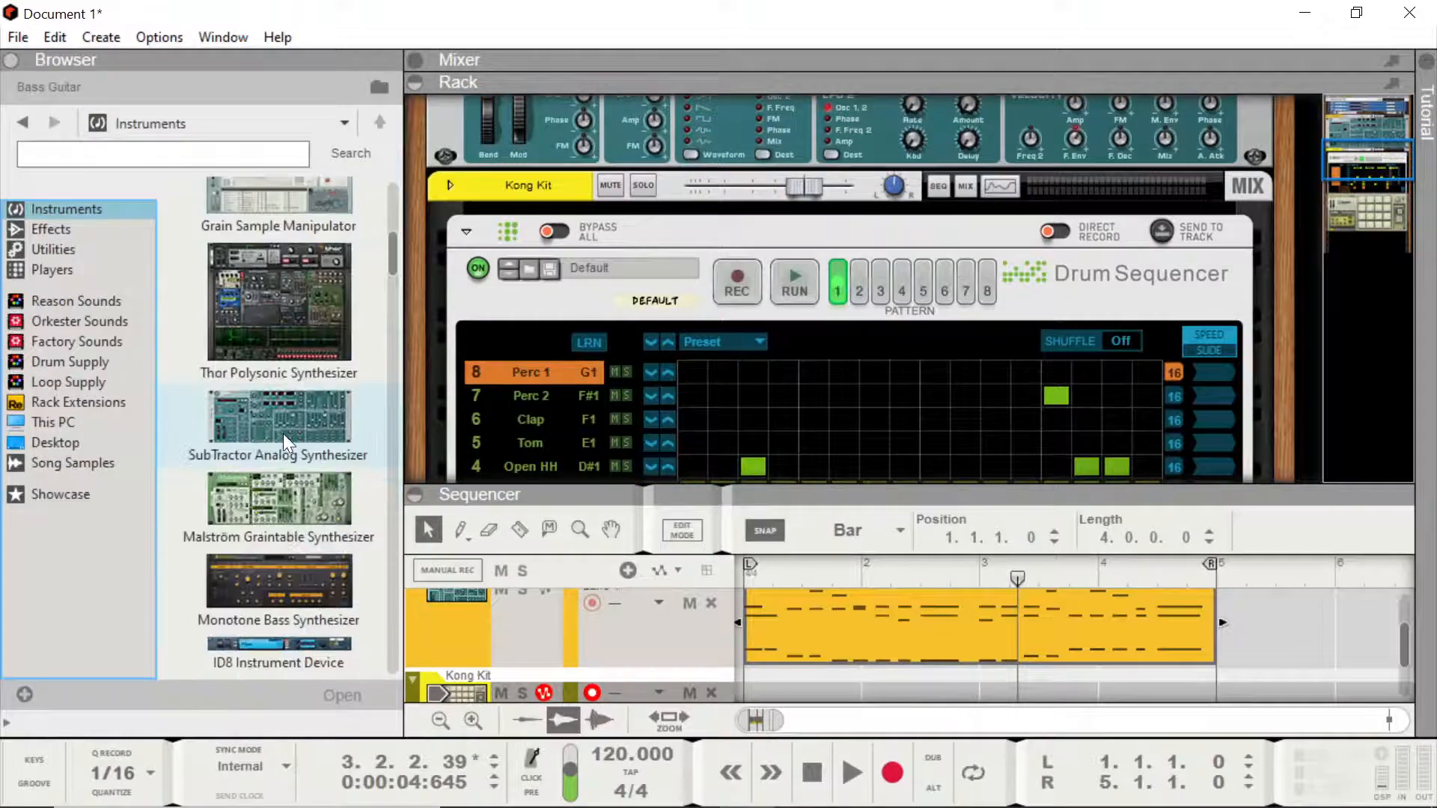
pyautogui.moveTo(283, 433); pyautogui.dragTo(614, 405)
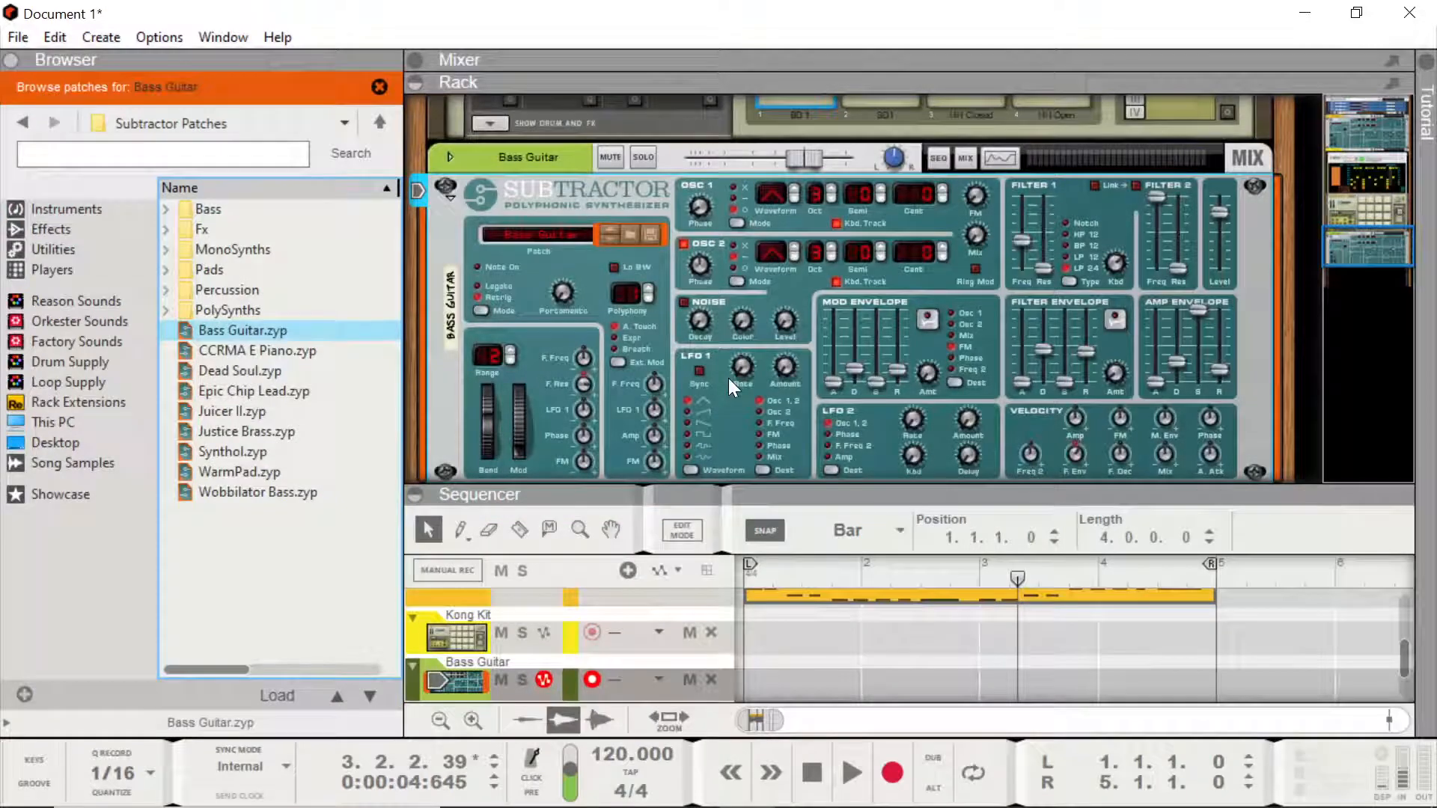
# - Copy the lowest-pitched row of notes from the four-bar clip on the first Bass Guitar track
pyautogui.click(829, 596)
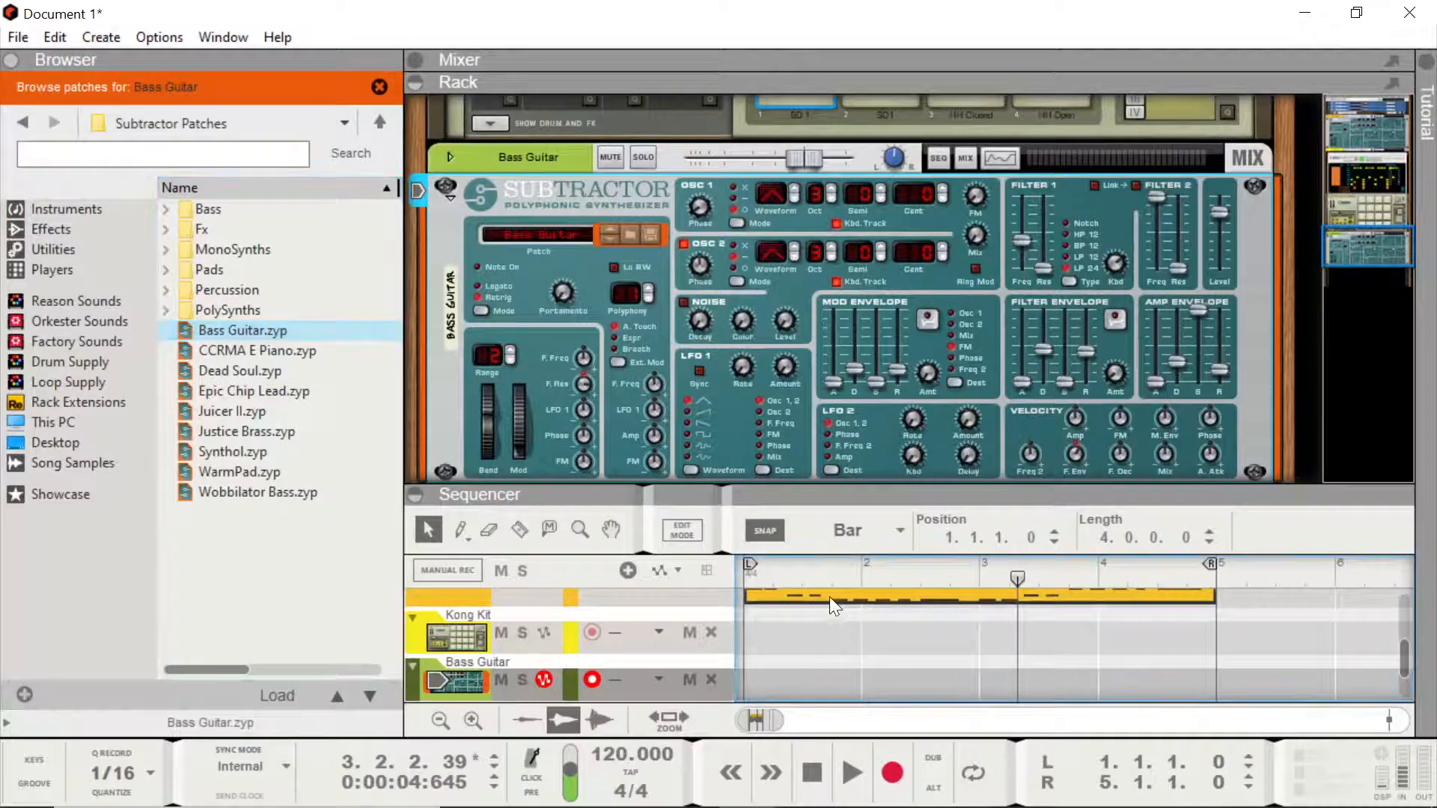
pyautogui.doubleClick(829, 595)
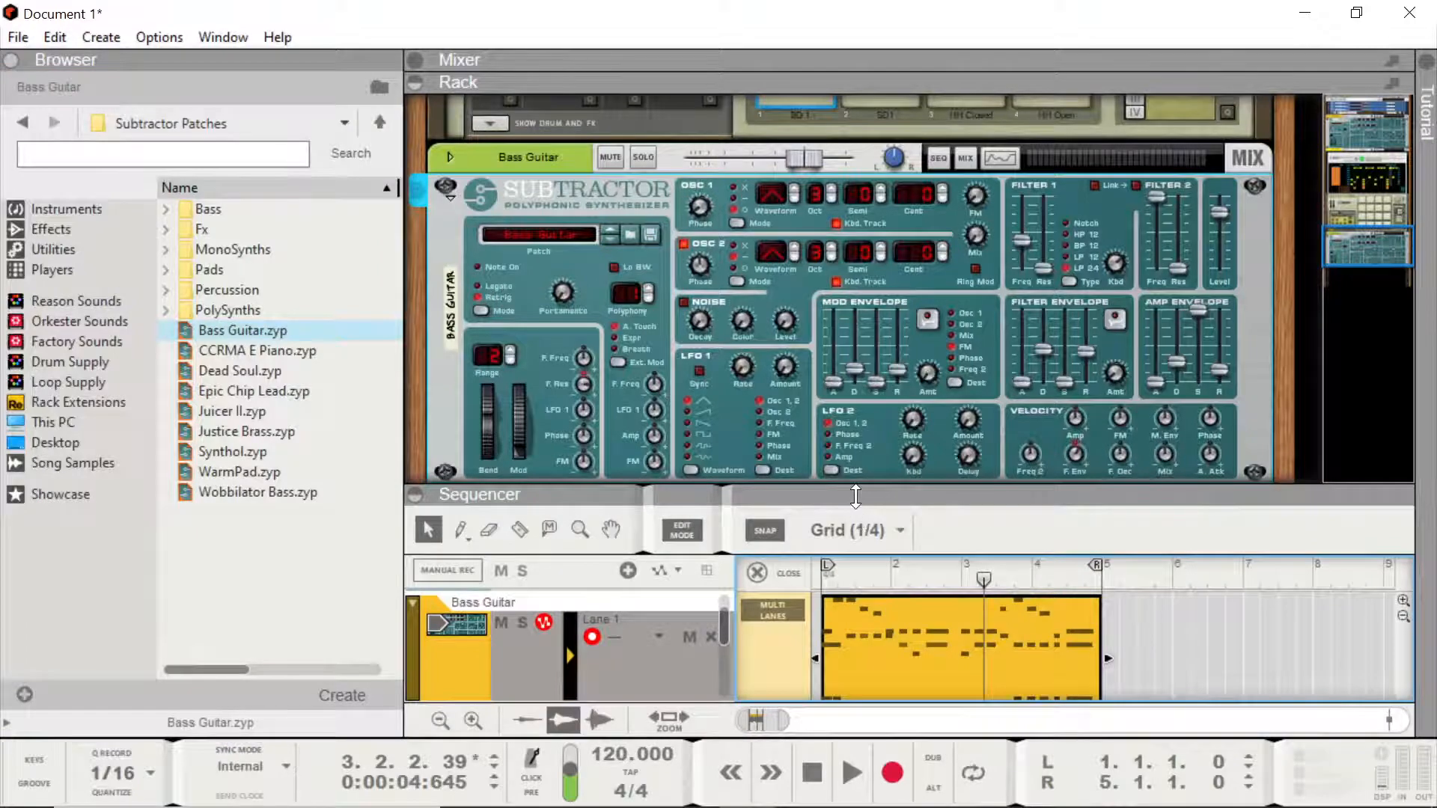
pyautogui.moveTo(855, 490); pyautogui.dragTo(840, 71)
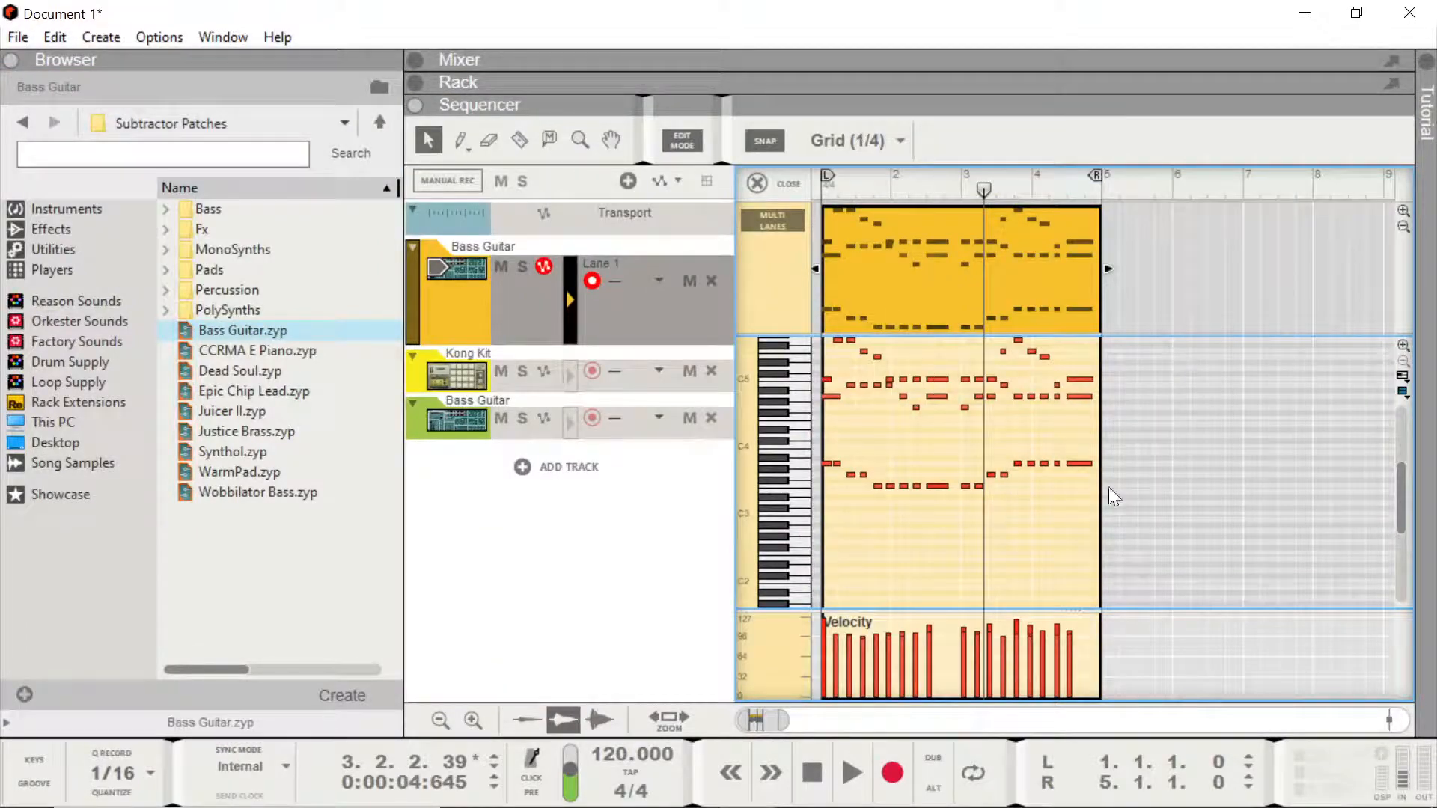
pyautogui.moveTo(1105, 499); pyautogui.dragTo(770, 435)
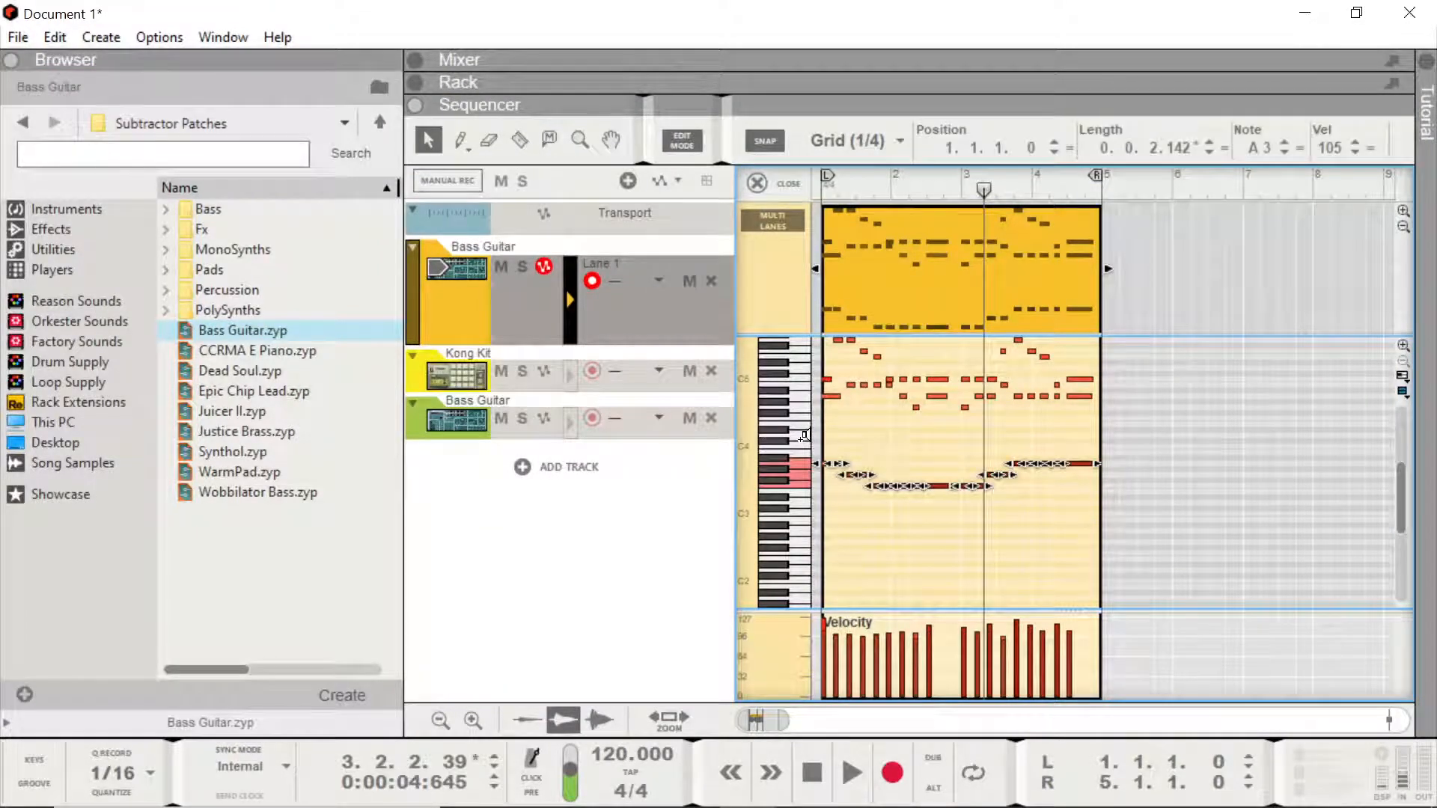
pyautogui.hotkey('ctrl', 'c')
# - Create a clip on the second Bass Guitar track, paste the copied low notes into it, and return the playback position to bar 1
pyautogui.click(464, 426)
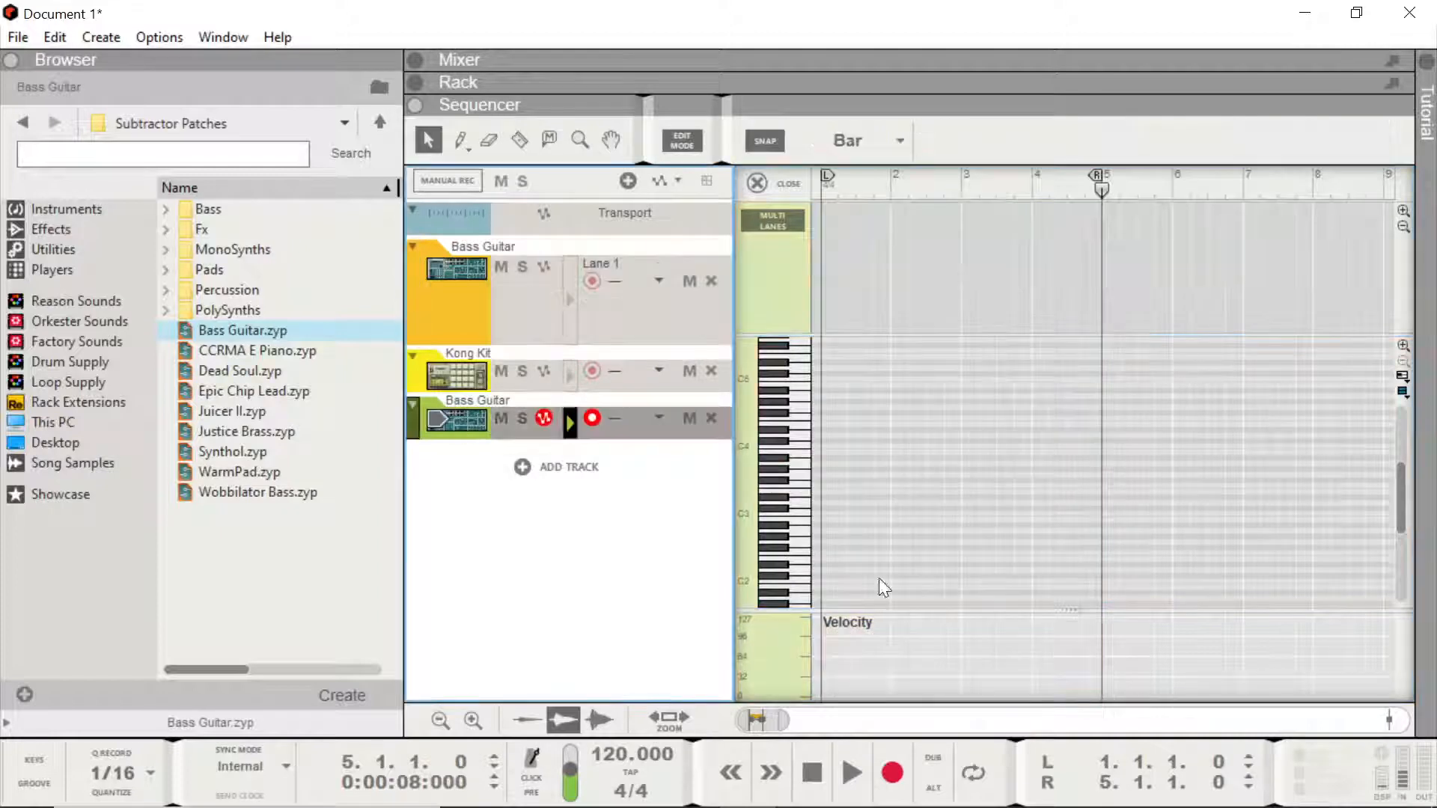
pyautogui.doubleClick(860, 268)
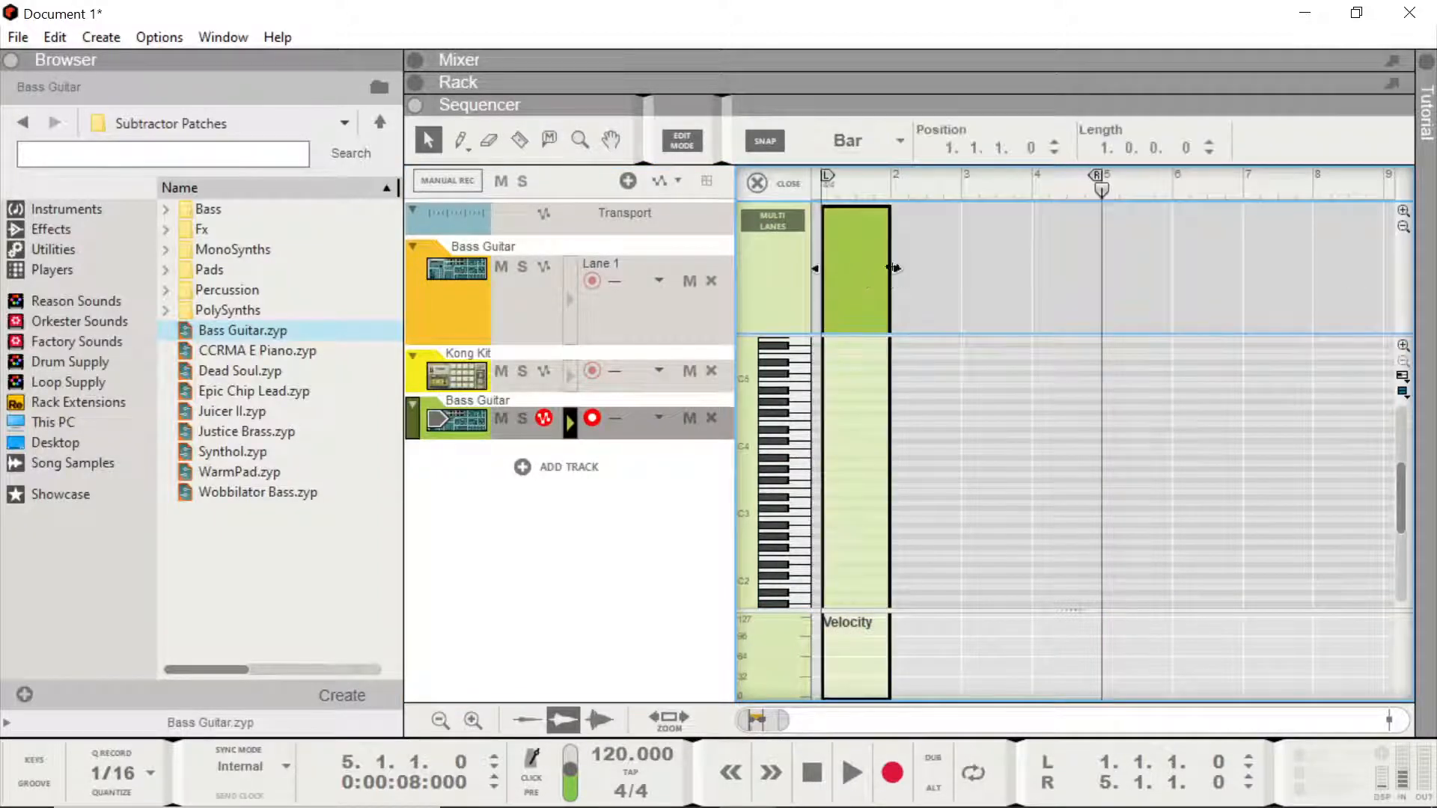
pyautogui.moveTo(897, 268); pyautogui.dragTo(1100, 270)
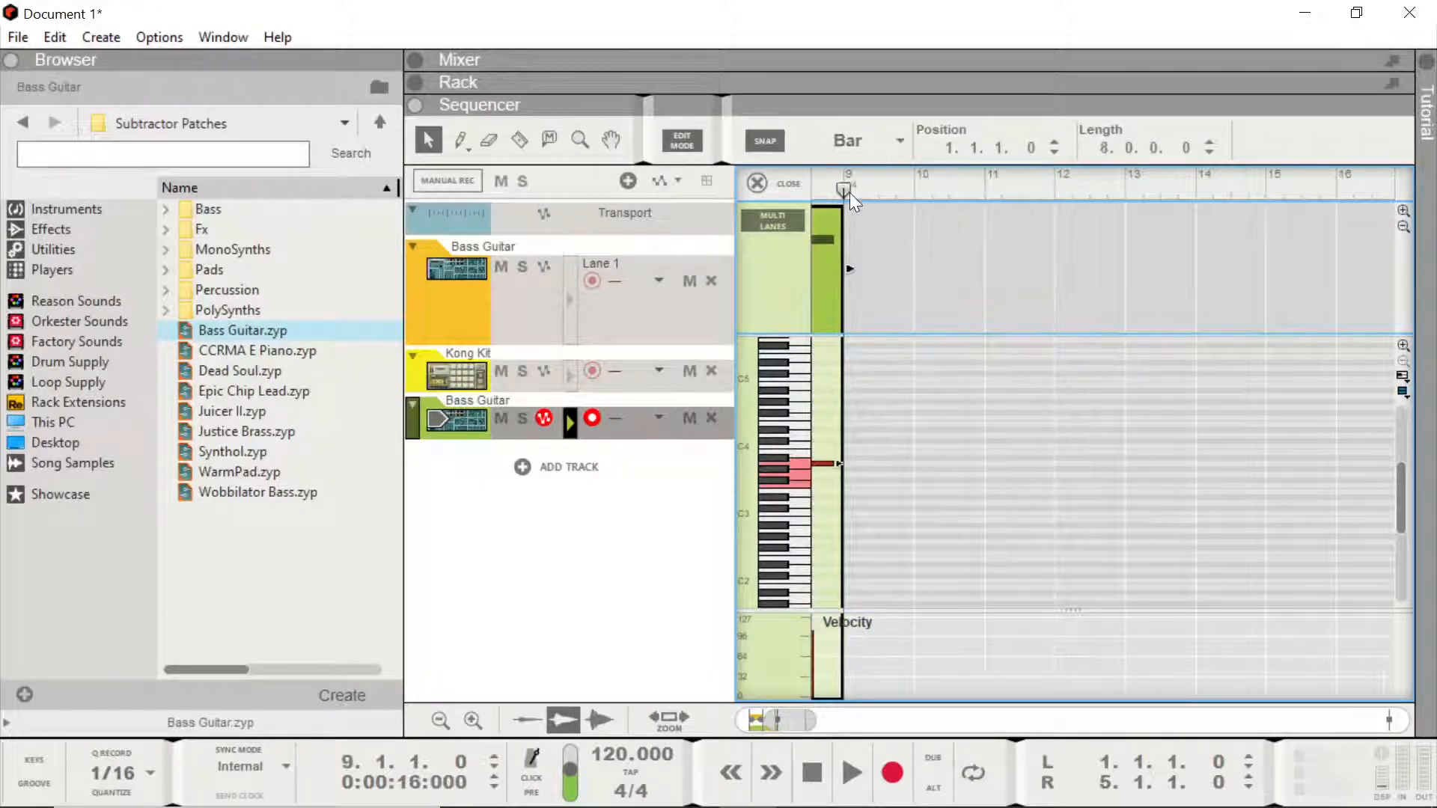
pyautogui.moveTo(845, 191); pyautogui.dragTo(663, 187)
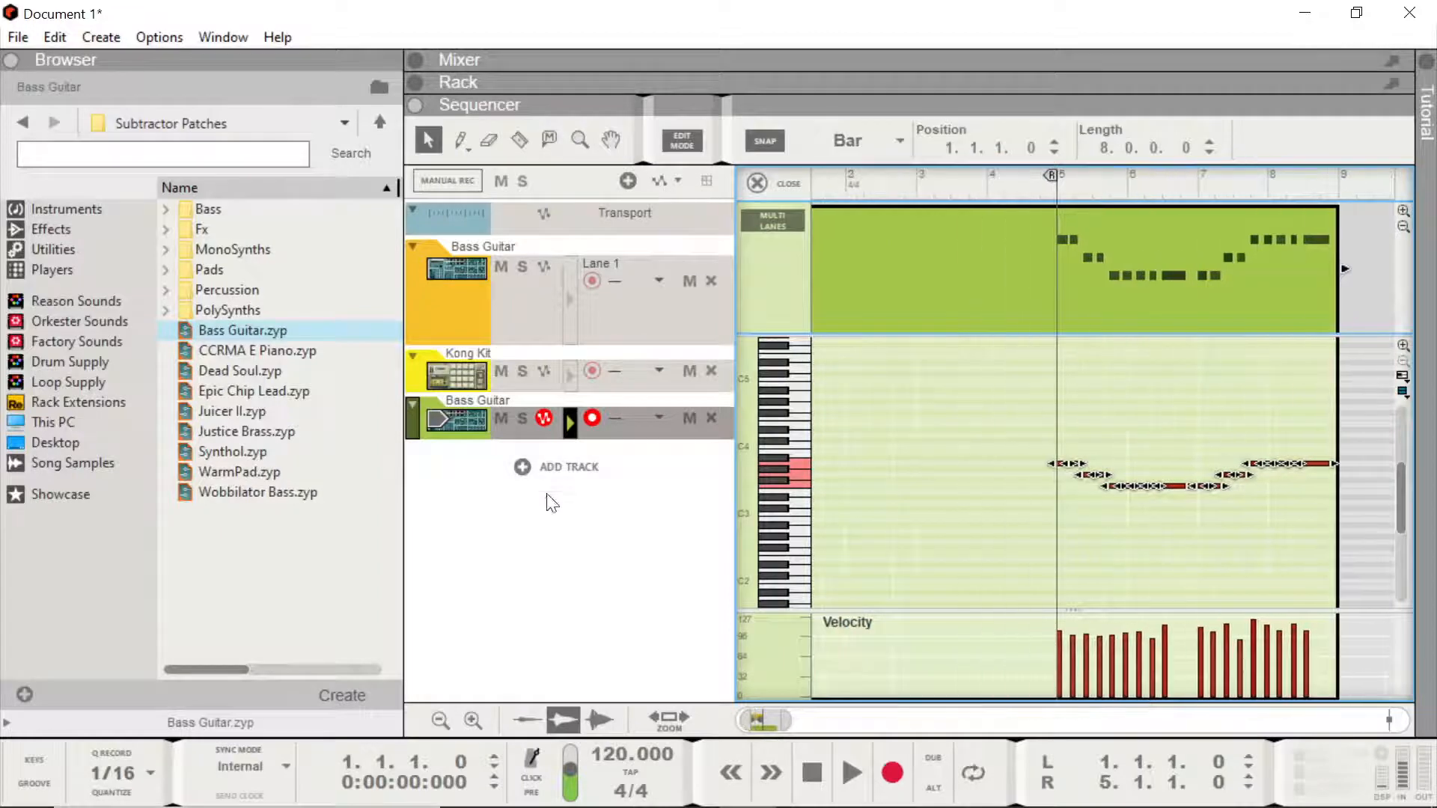
# - Solo the second Bass Guitar track, reduce its clip to the four bars of notes starting at bar 1, and play it
pyautogui.click(523, 418)
pyautogui.press('space')
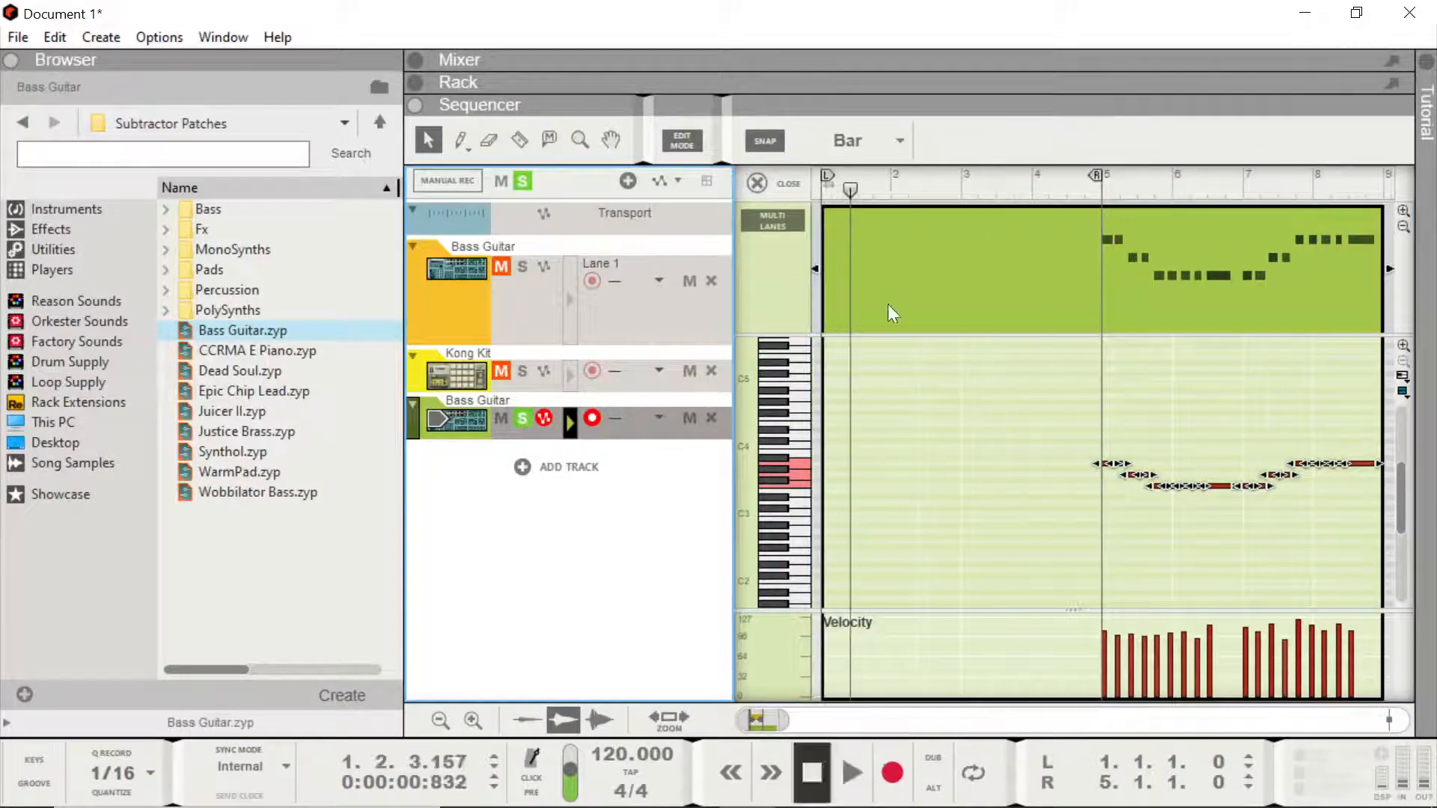
pyautogui.press('space')
pyautogui.moveTo(818, 267); pyautogui.dragTo(872, 250)
pyautogui.click(820, 190)
pyautogui.press('space')
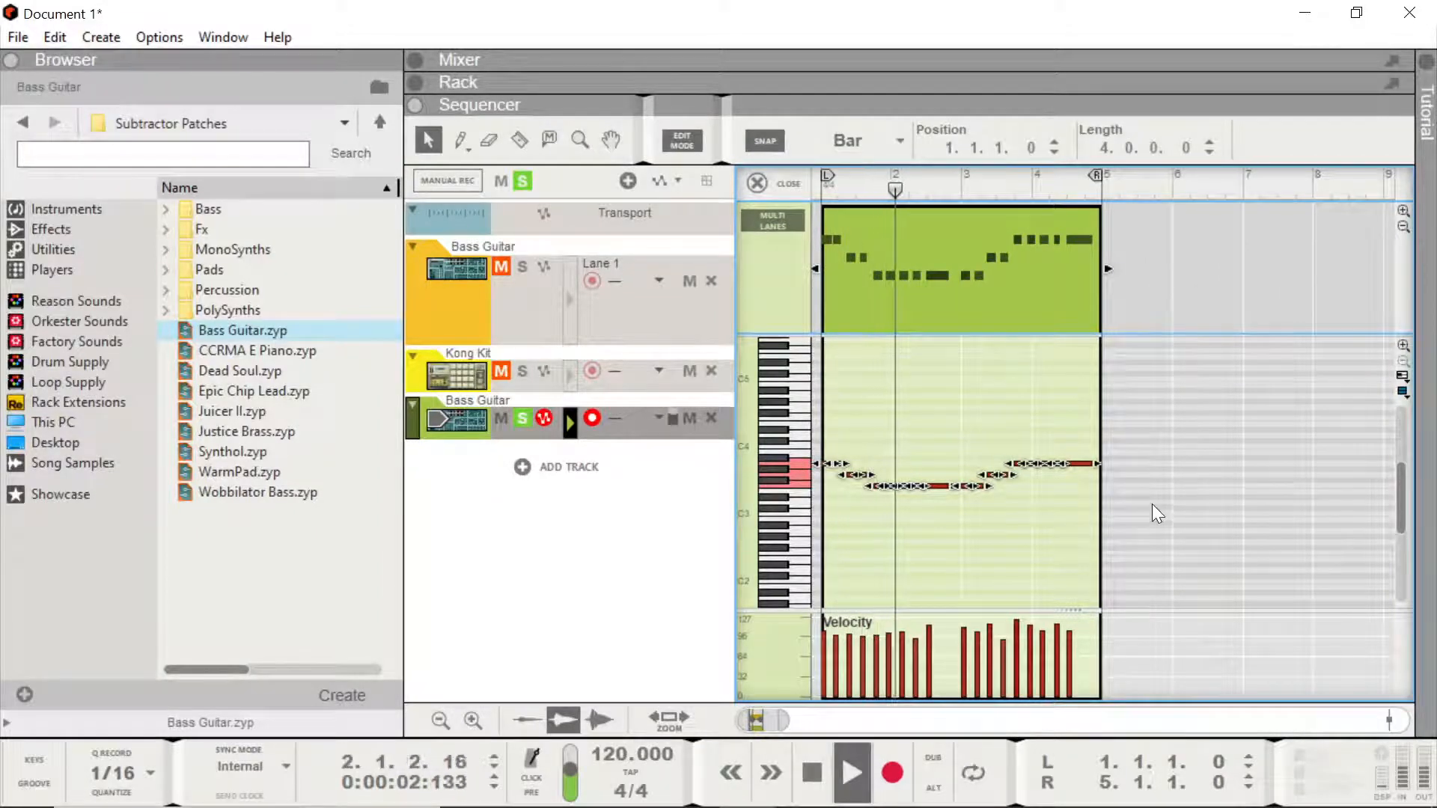
# - Transpose all the notes in the soloed bass clip down one octave to start on A 2, and replay from bar 1
pyautogui.moveTo(1152, 502); pyautogui.dragTo(928, 428)
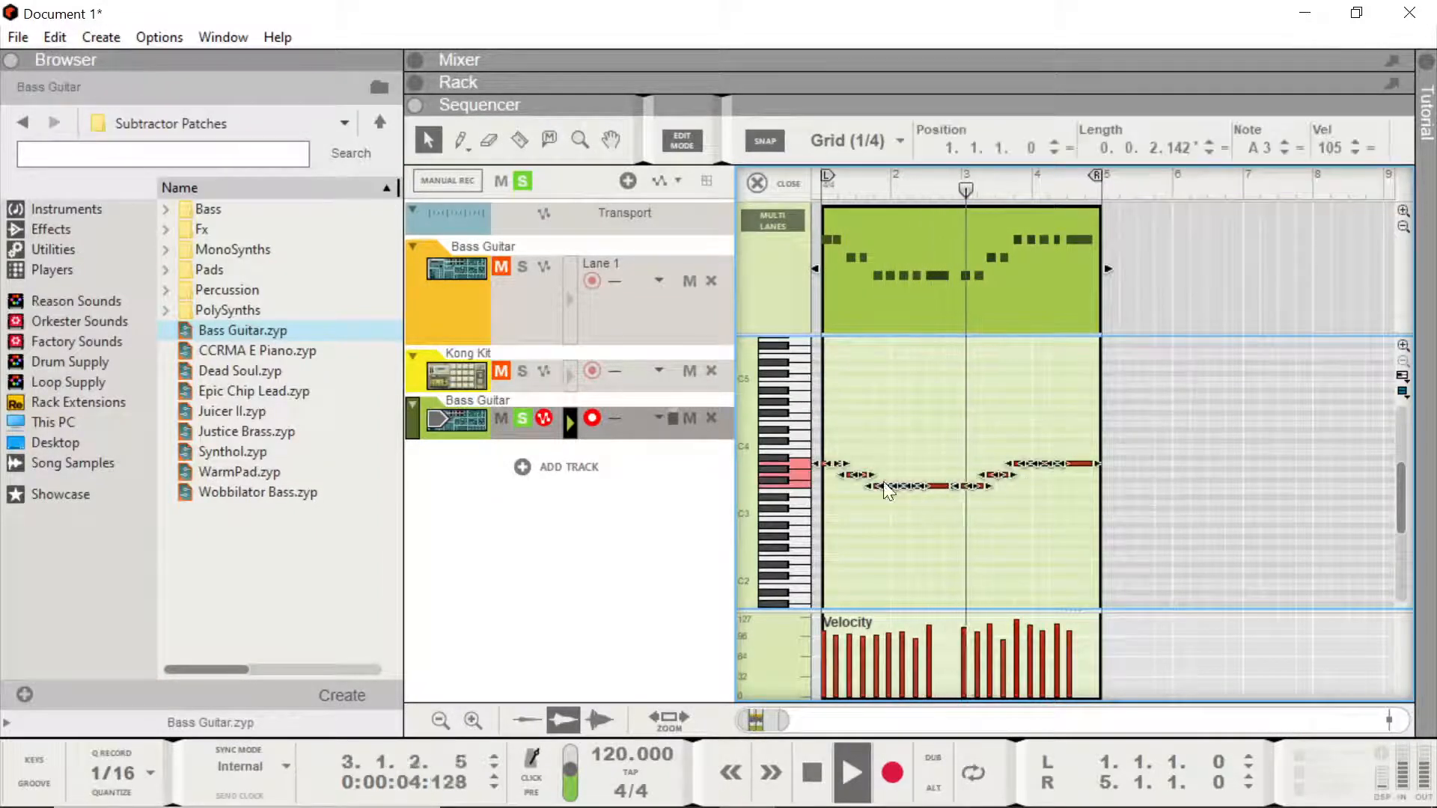
pyautogui.scroll(3, 891, 470)
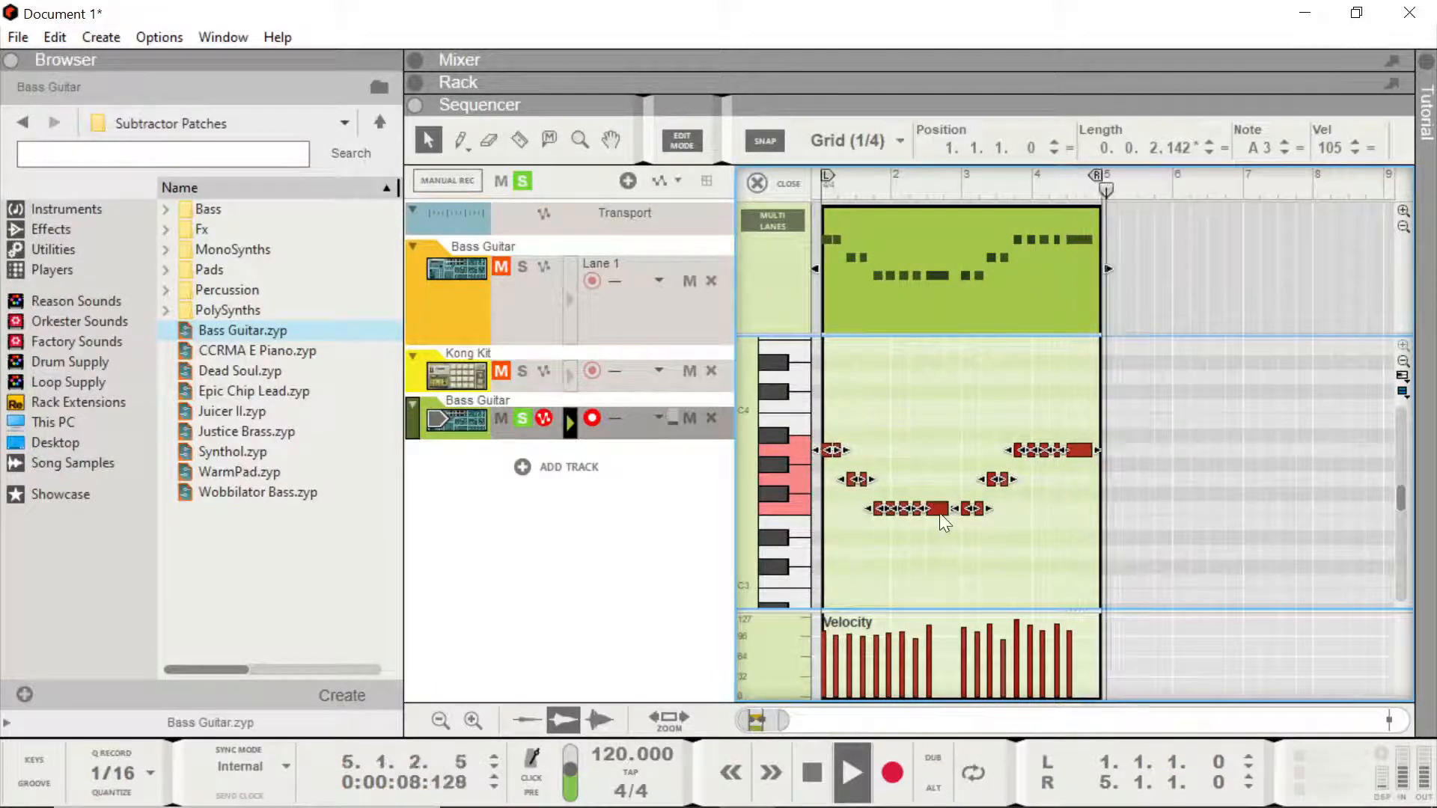
pyautogui.moveTo(936, 511); pyautogui.dragTo(894, 504)
pyautogui.click(827, 196)
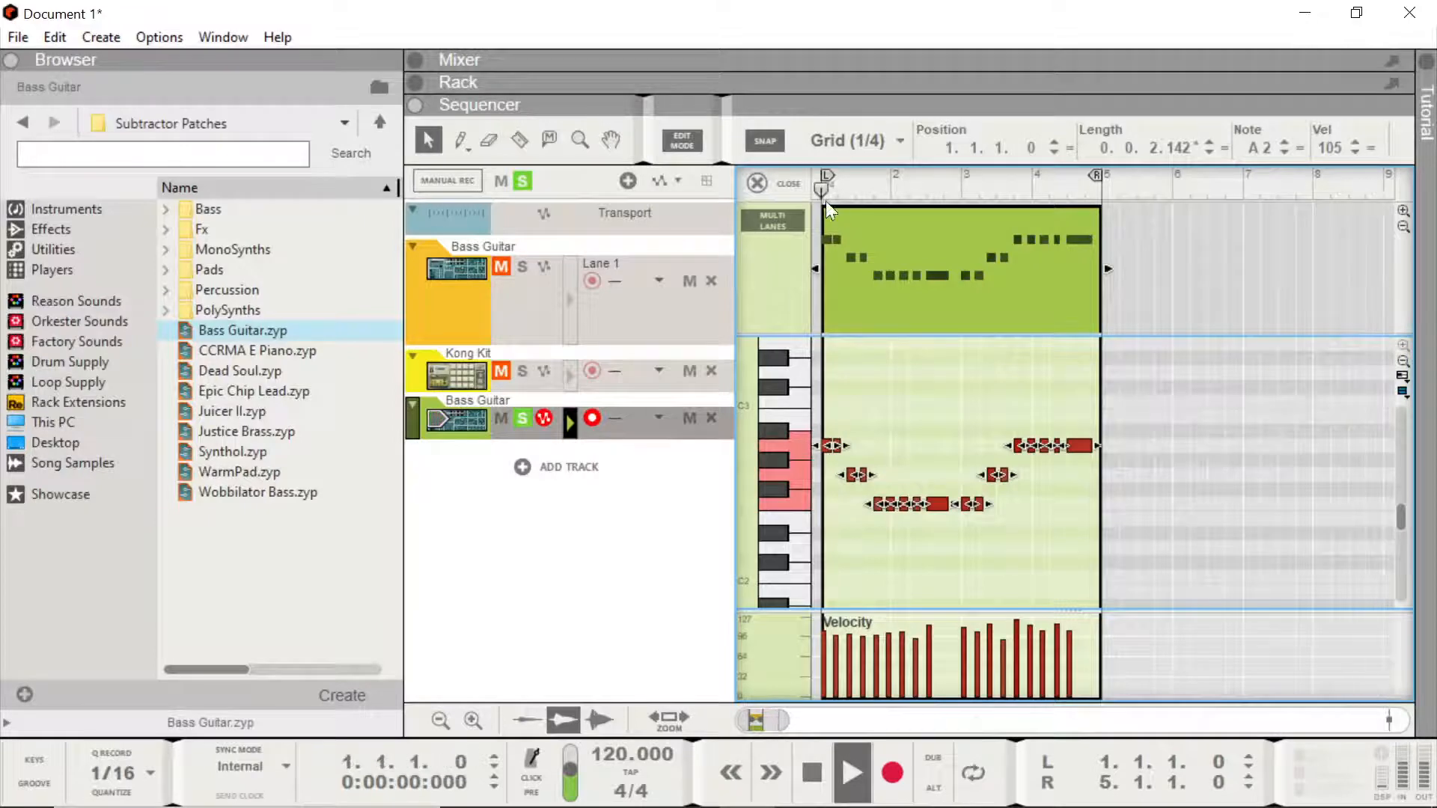
# - Lower all the bass notes another octave so the first note is A 1, and play the clip from bar 1
pyautogui.scroll(-2, 875, 488)
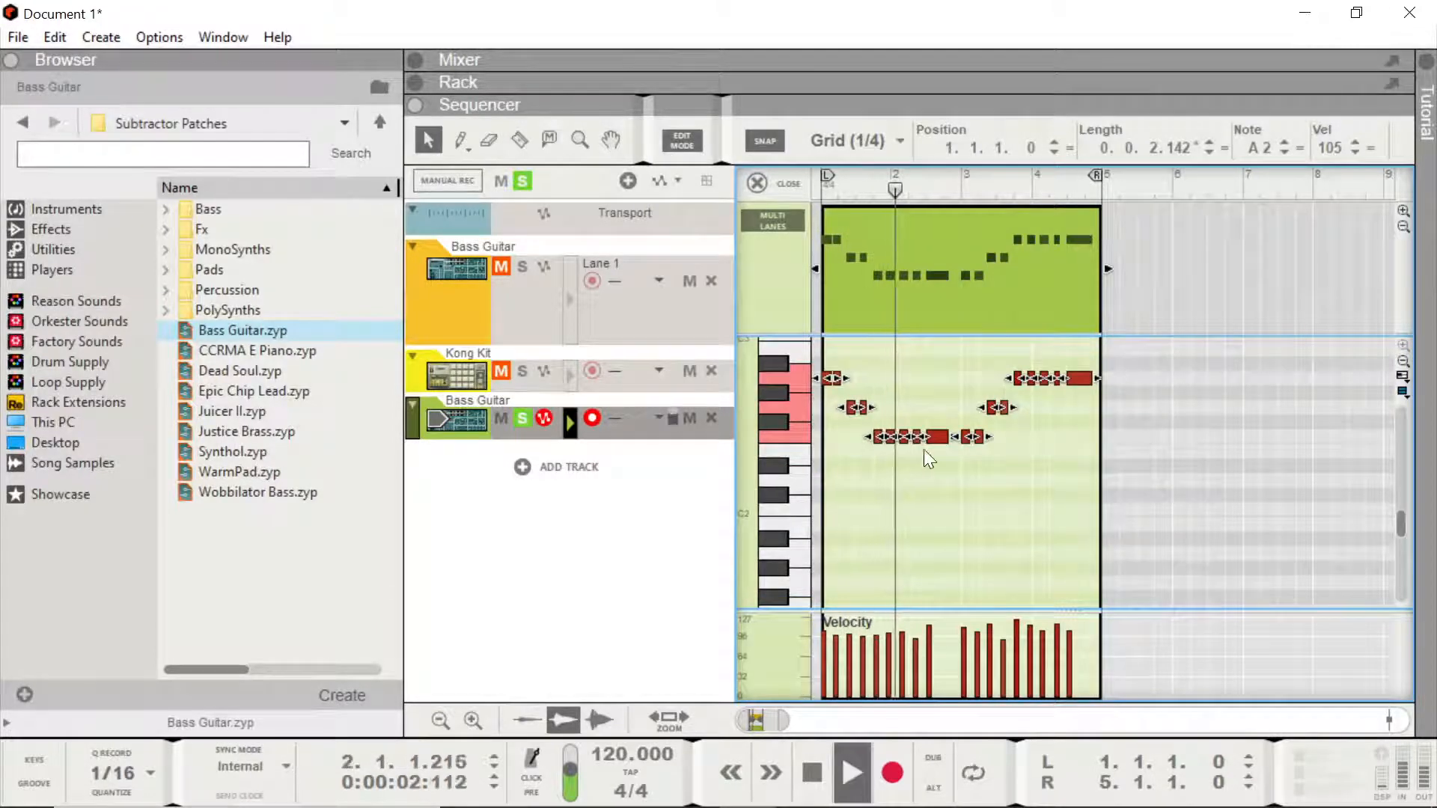
pyautogui.moveTo(935, 436); pyautogui.dragTo(908, 514)
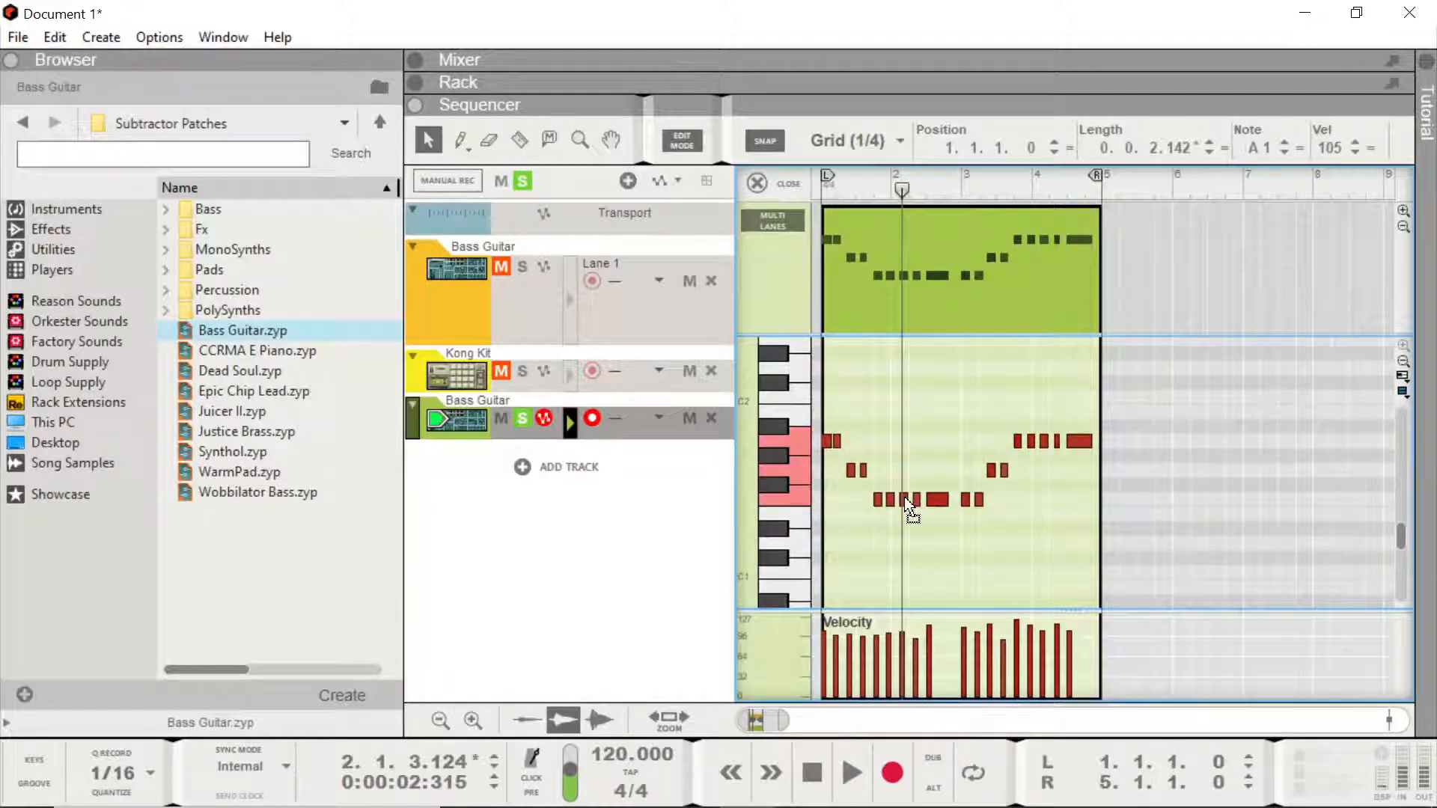
pyautogui.click(827, 187)
pyautogui.press('space')
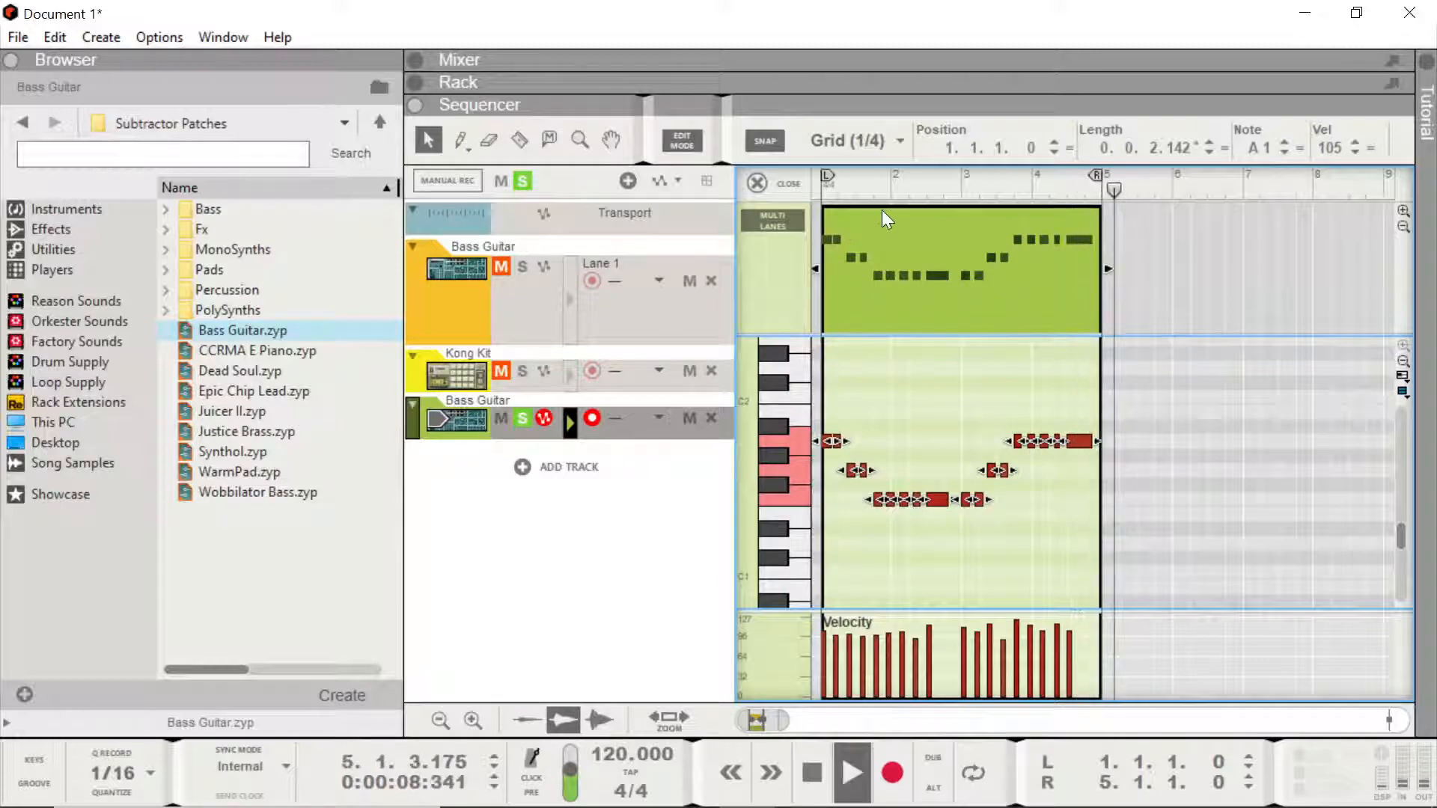
# - Enable looping over bars 1 to 4, unsolo the bass track, and play all the parts together from the start
pyautogui.click(975, 793)
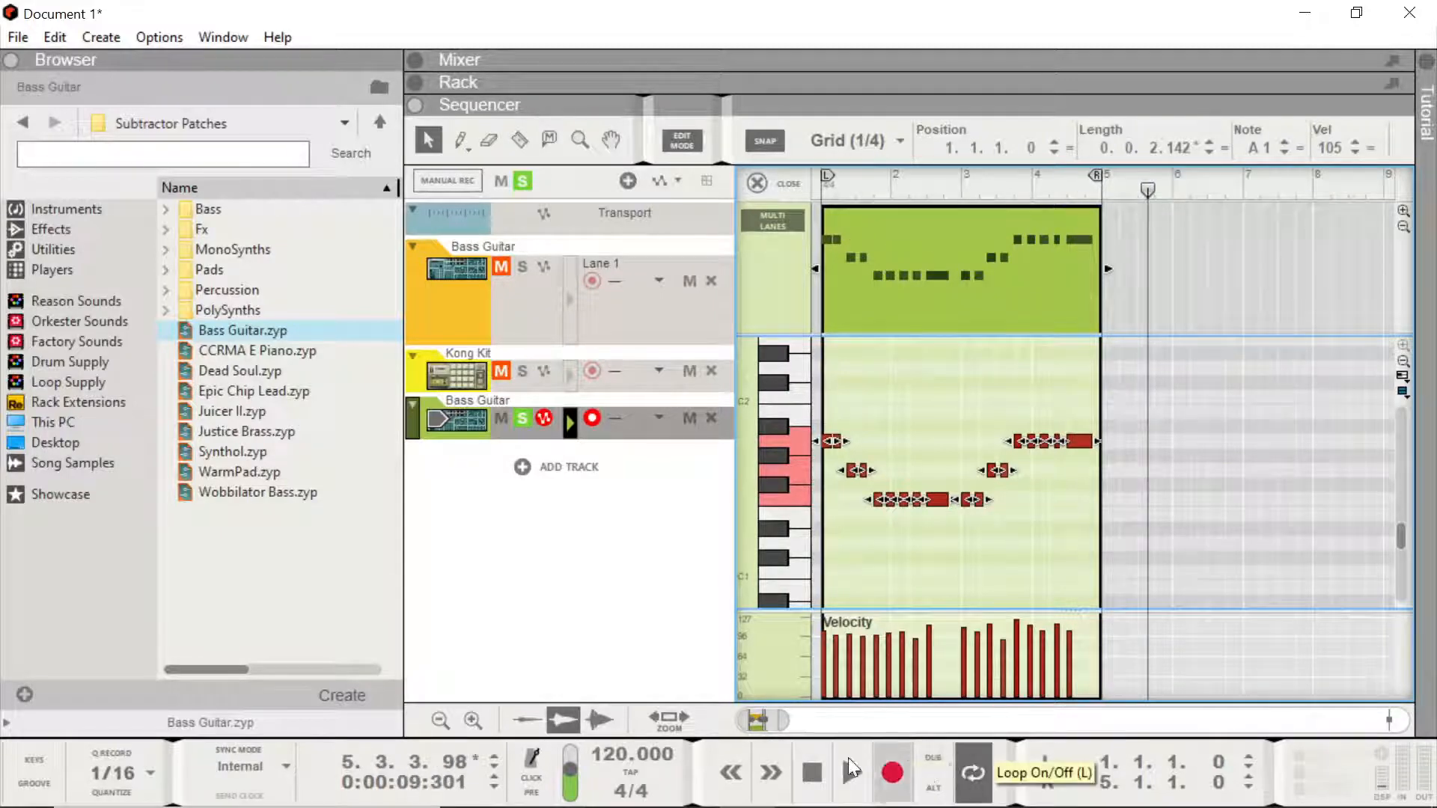
pyautogui.click(522, 418)
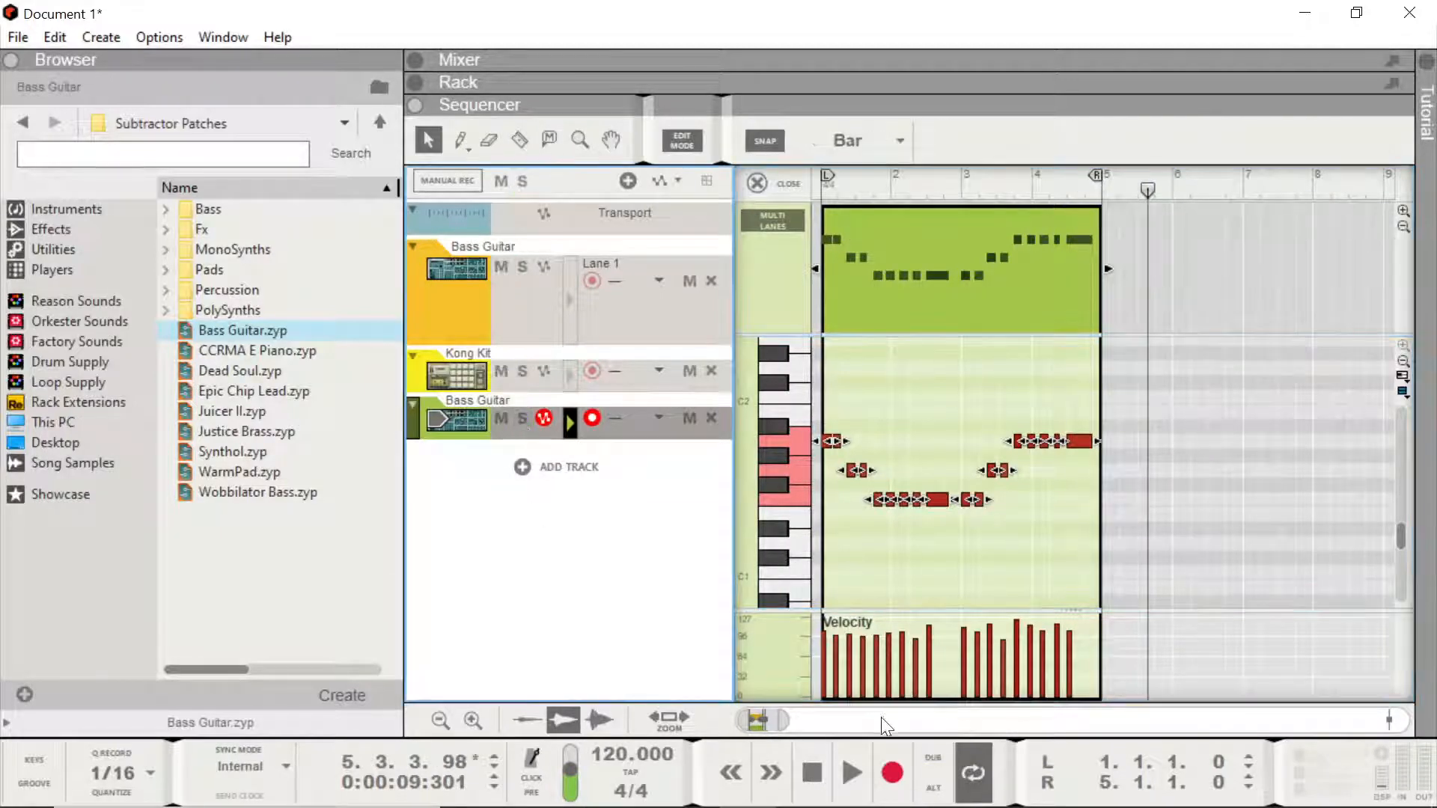
pyautogui.click(812, 773)
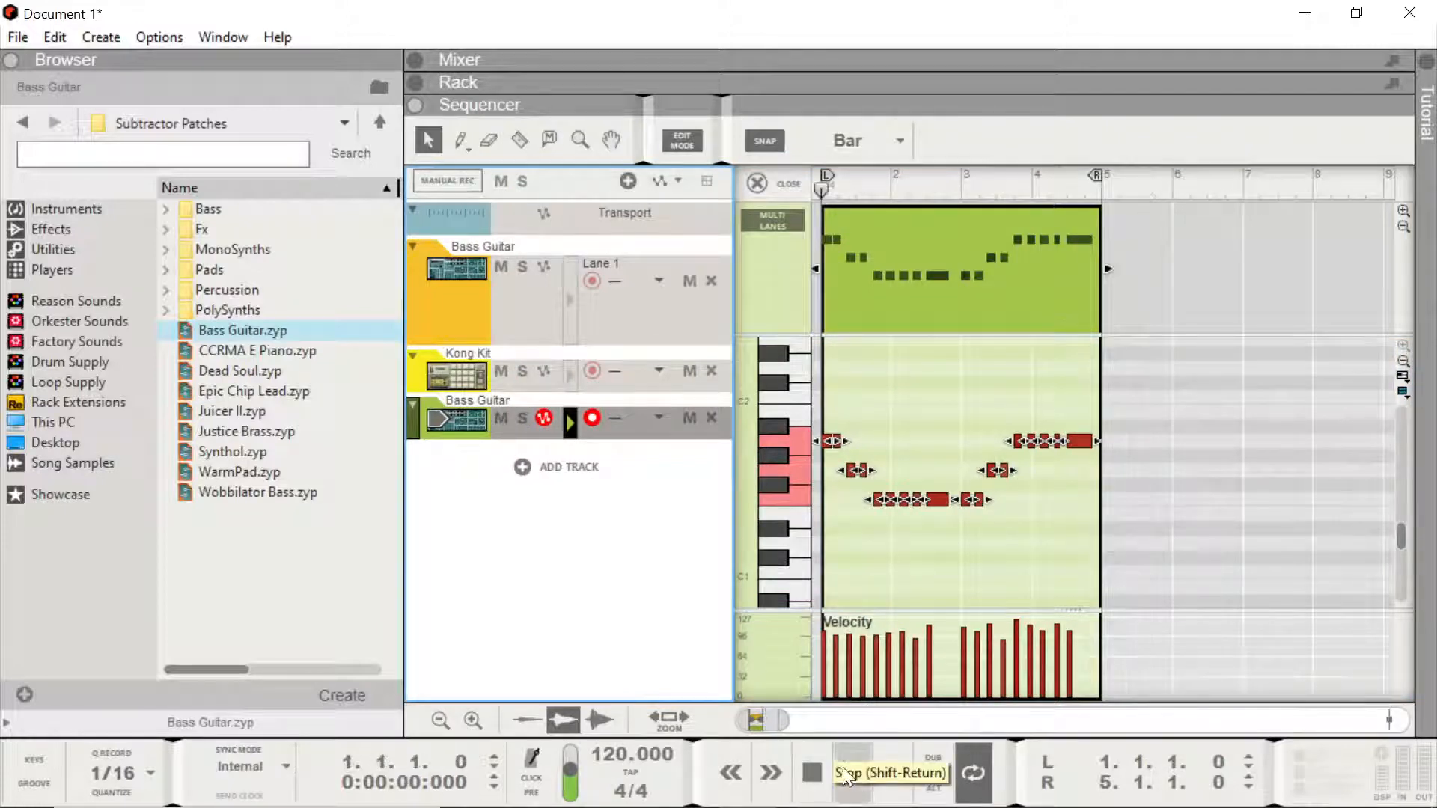
pyautogui.click(852, 772)
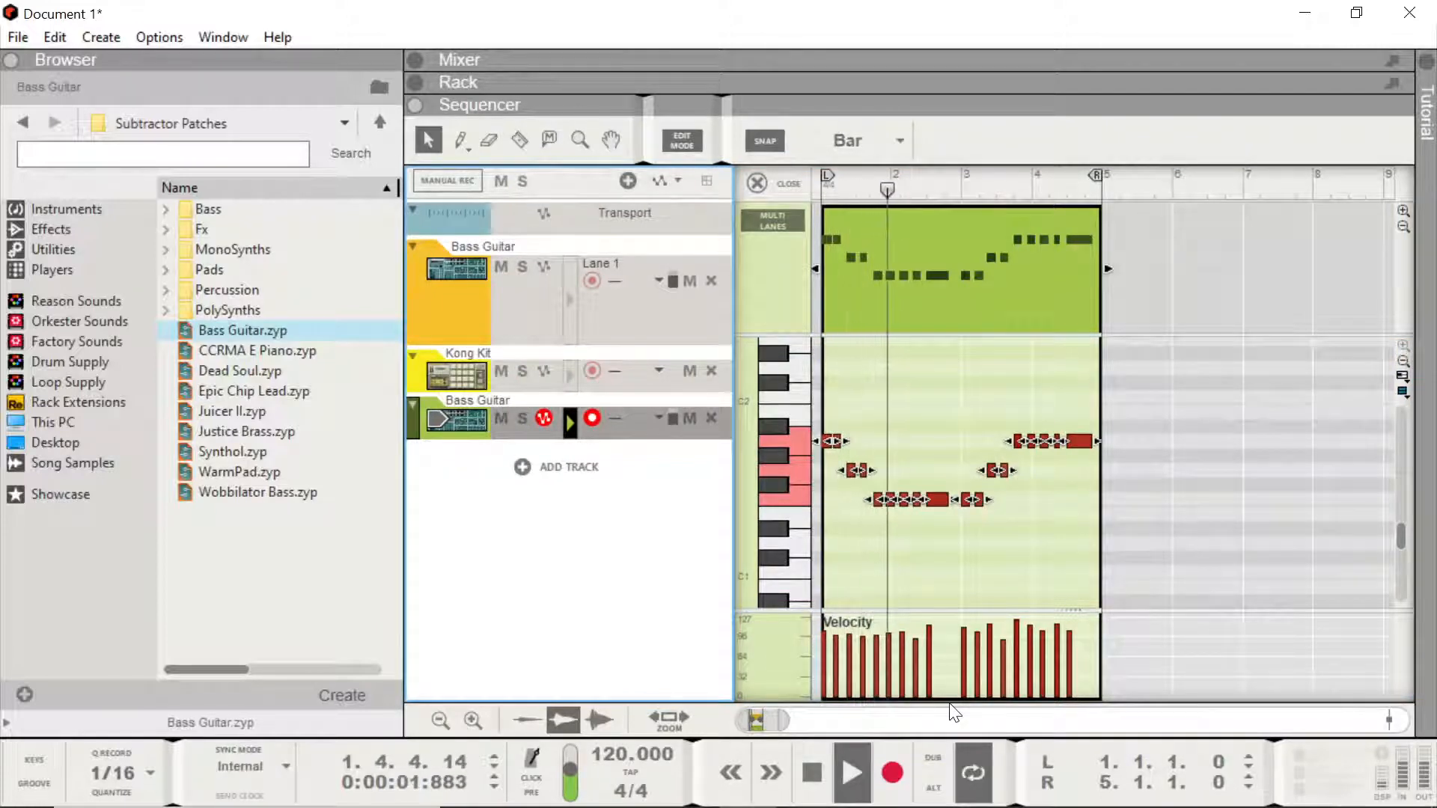
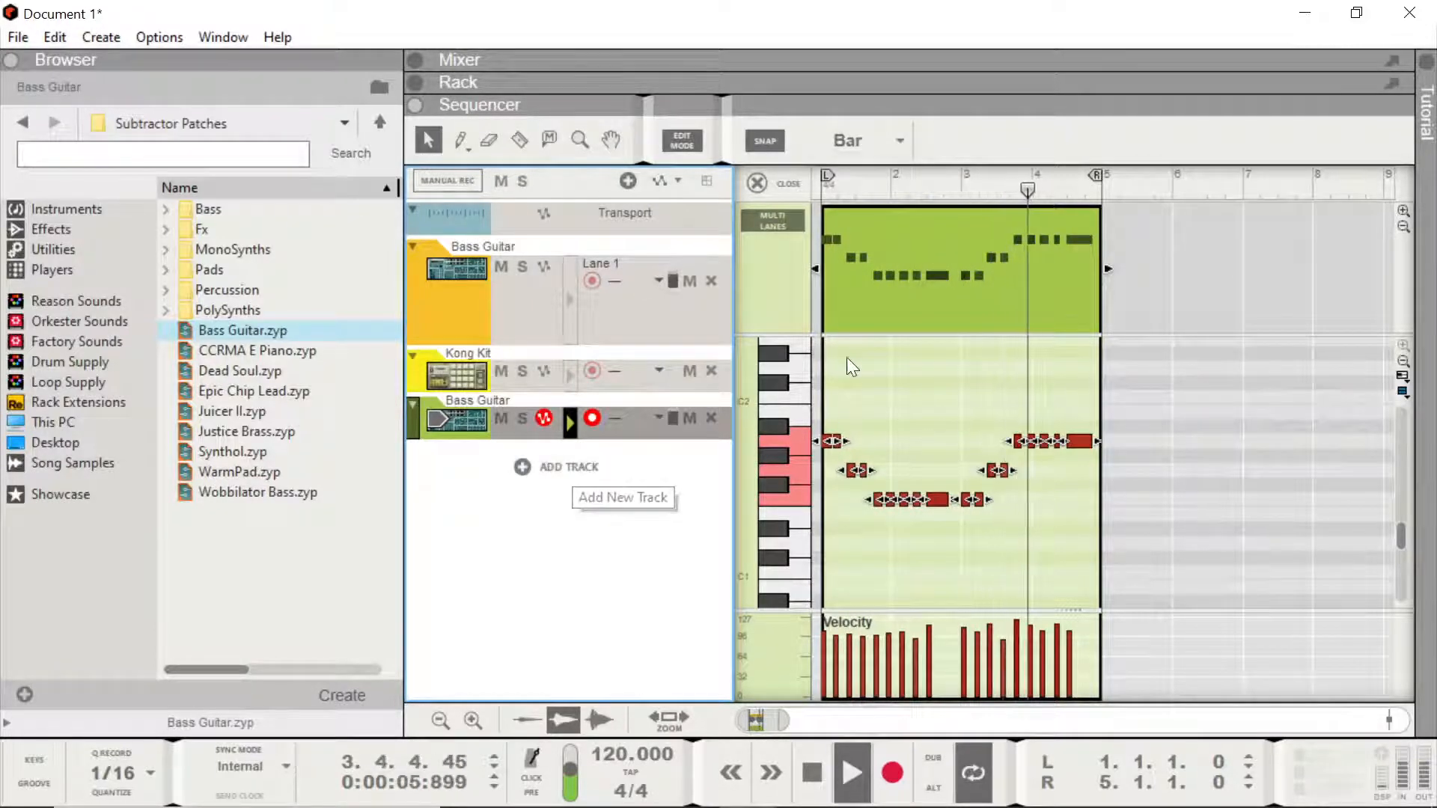
pyautogui.press('space')
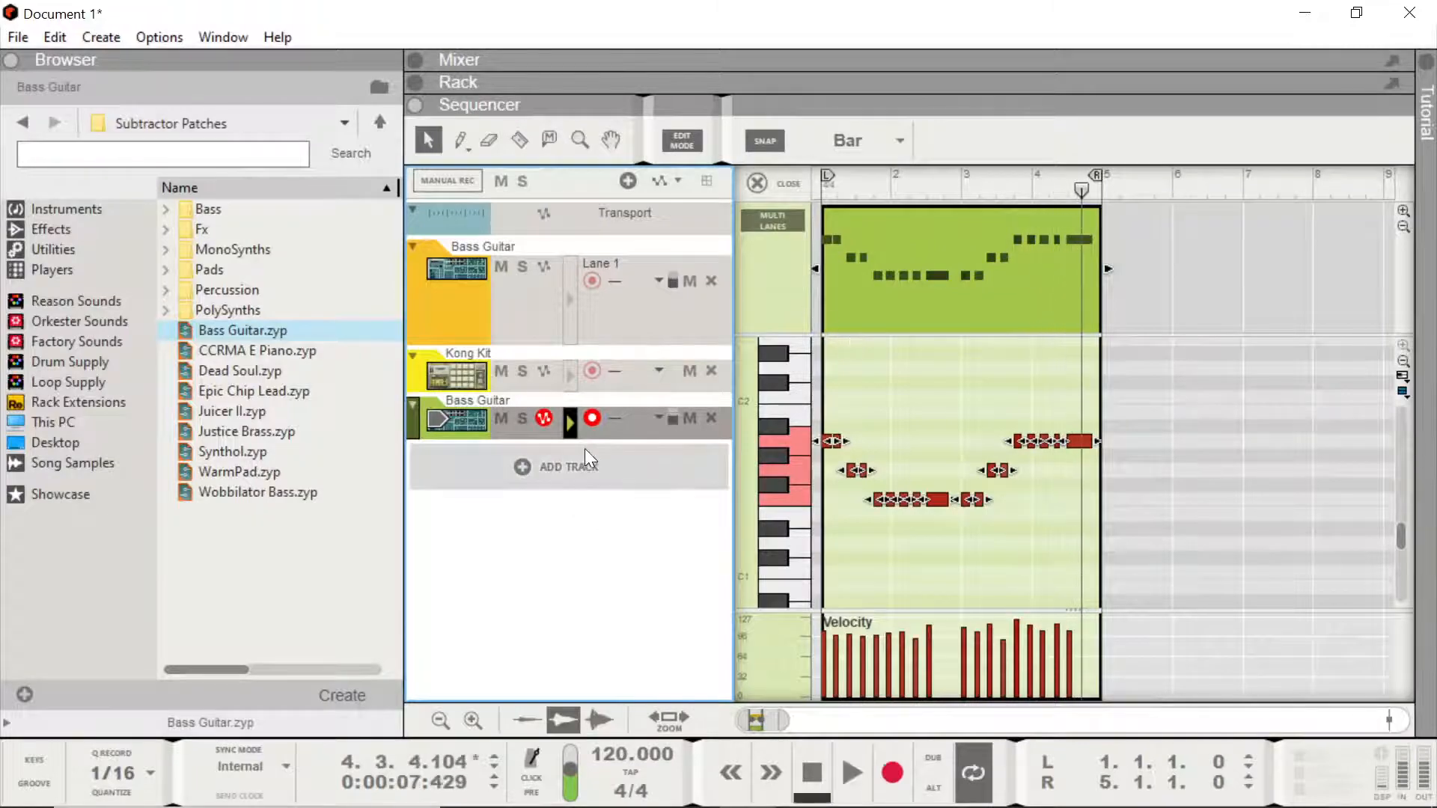
# - Switch Osc 1 on the second SubTractor to a sawtooth waveform and adjust the Filter 1 frequency during looped playback
pyautogui.click(464, 420)
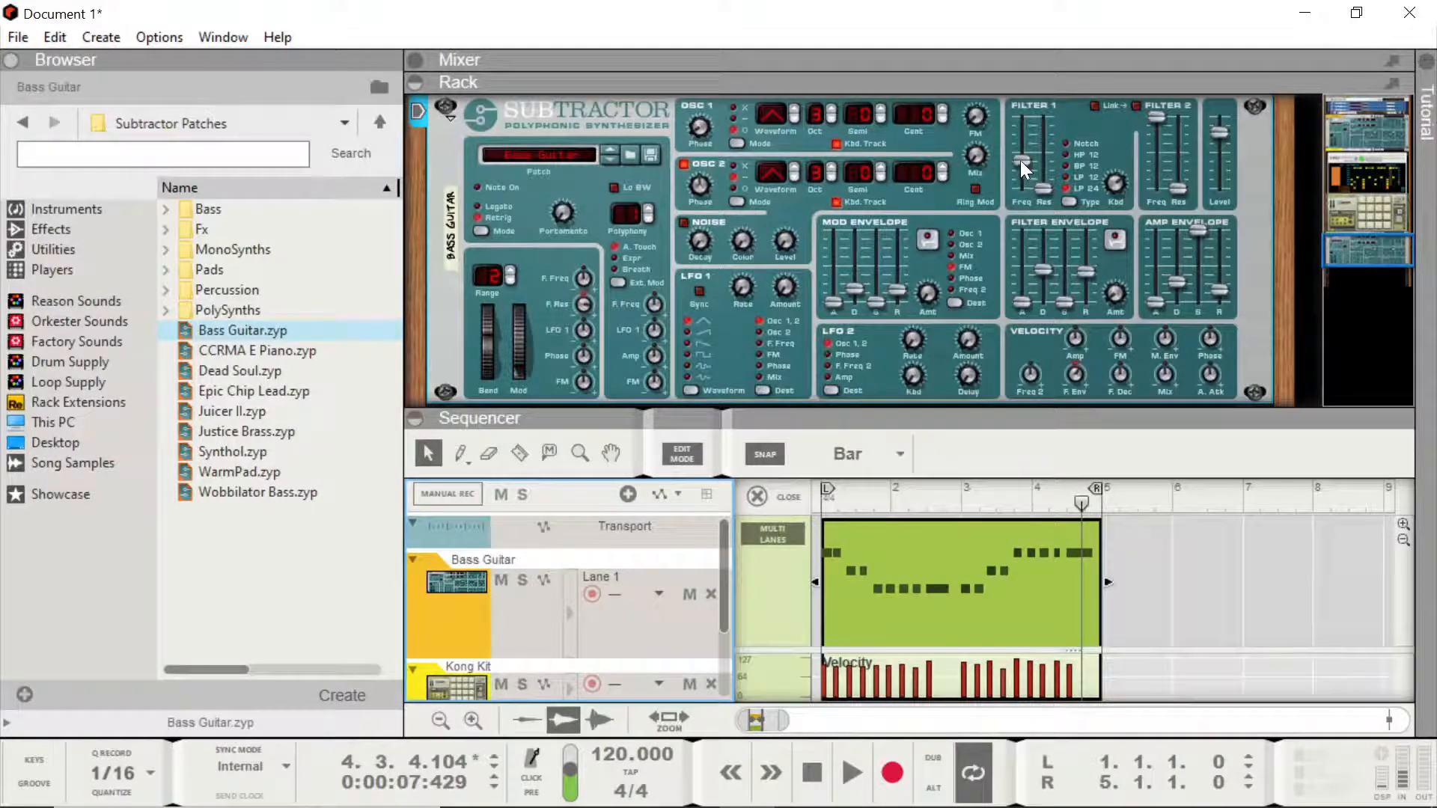
pyautogui.moveTo(1021, 160); pyautogui.dragTo(1021, 144)
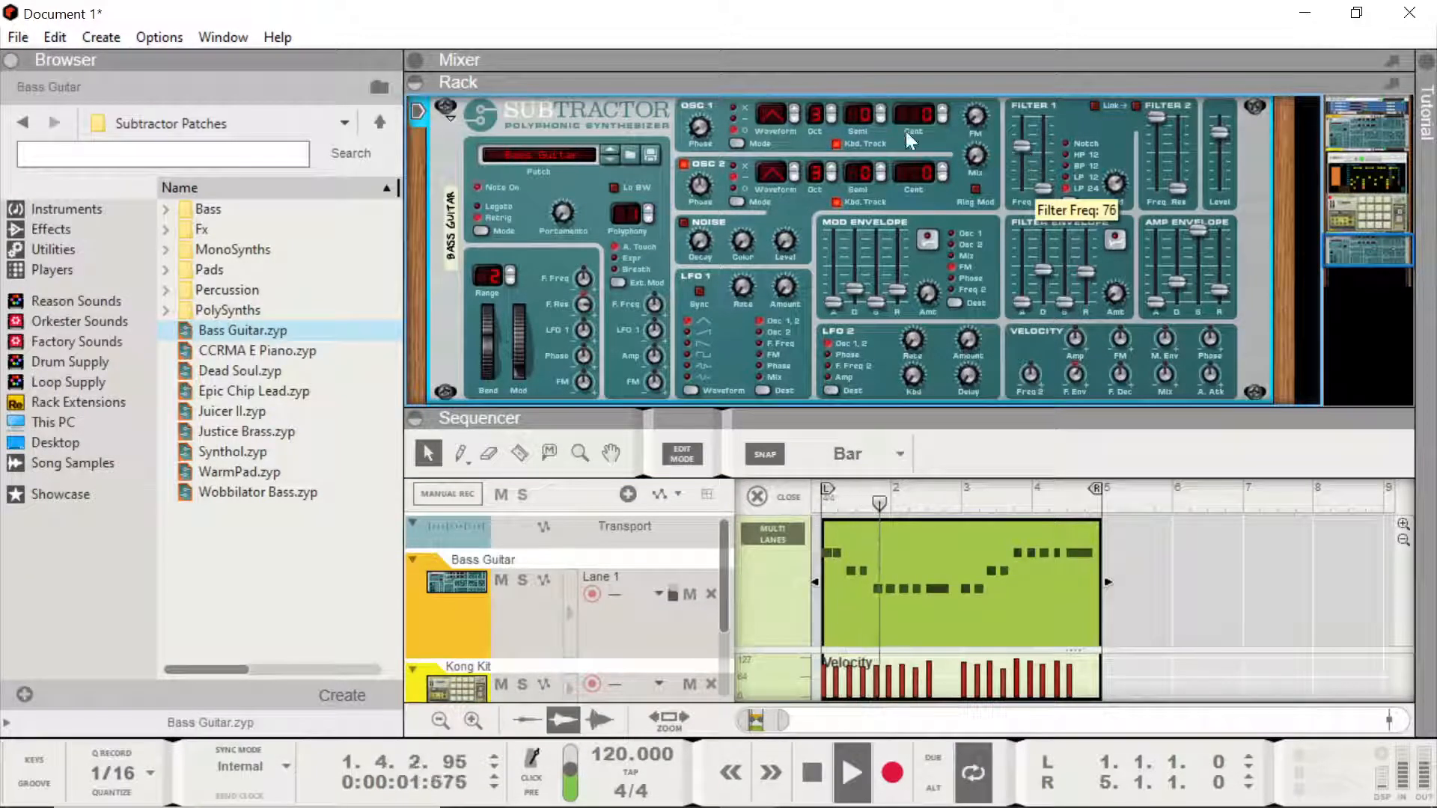
pyautogui.click(796, 119)
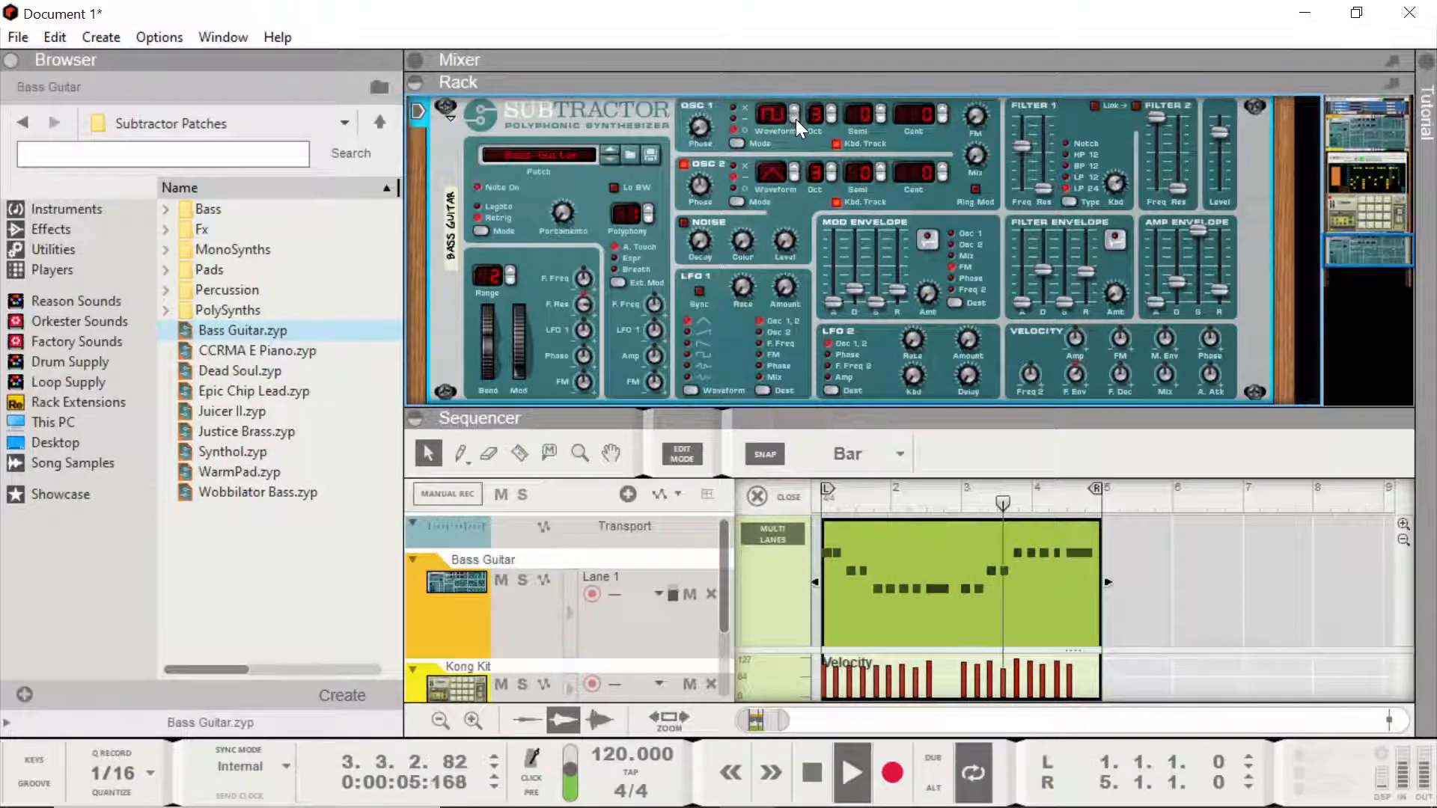
pyautogui.click(796, 119)
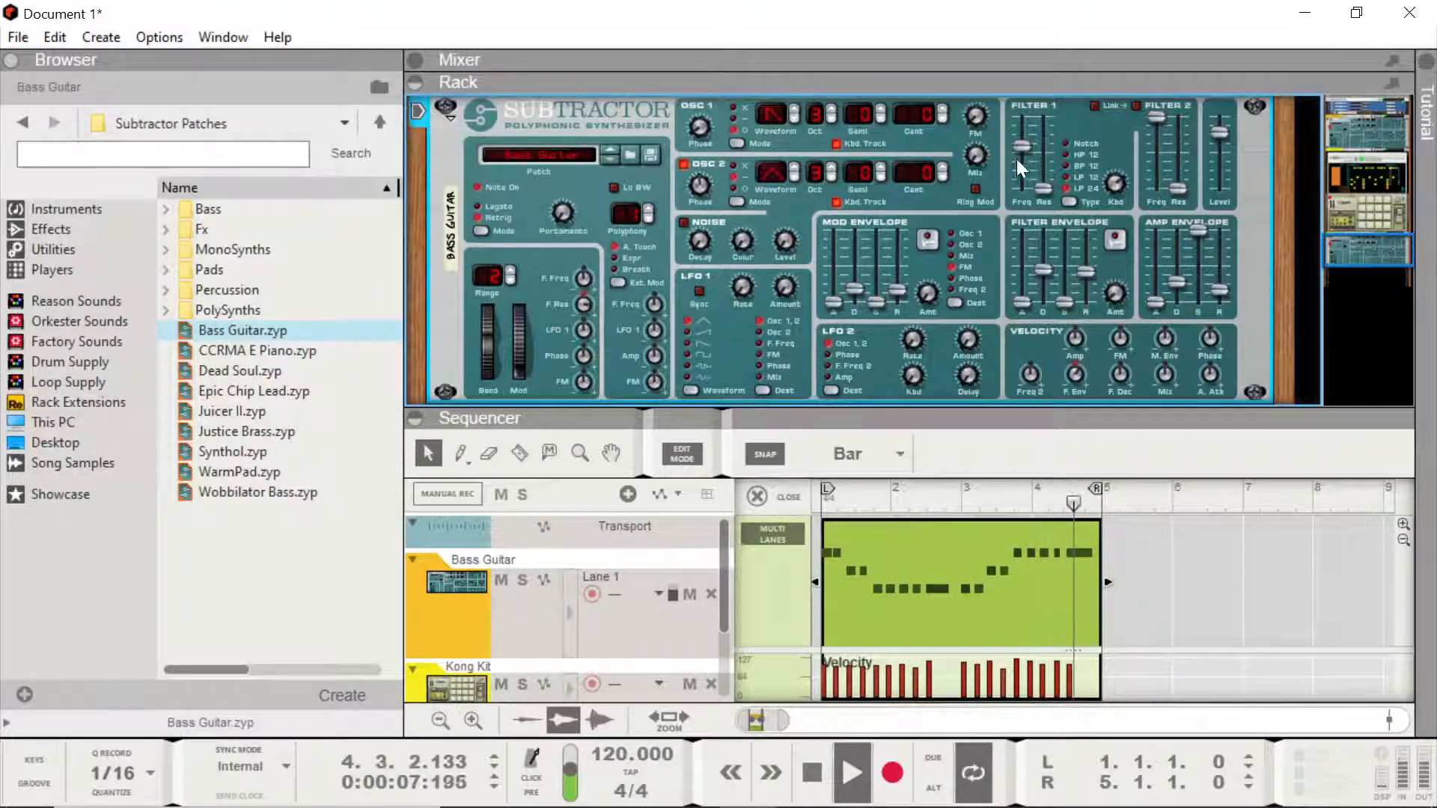
pyautogui.moveTo(1020, 147); pyautogui.dragTo(1022, 159)
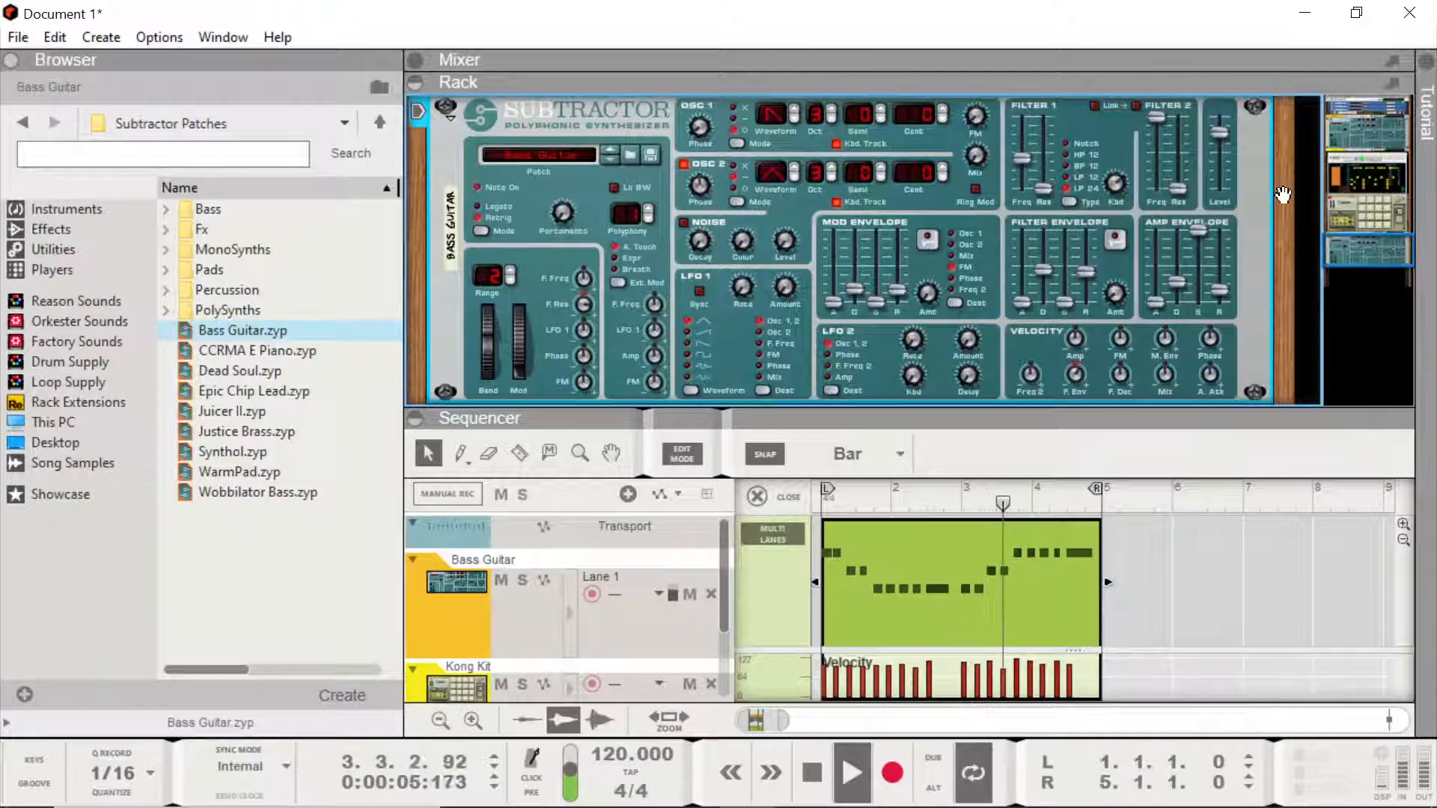
# - Replay the loop from bar 1 to check the altered bass sound against the other parts, and select the bass clip
pyautogui.press('space')
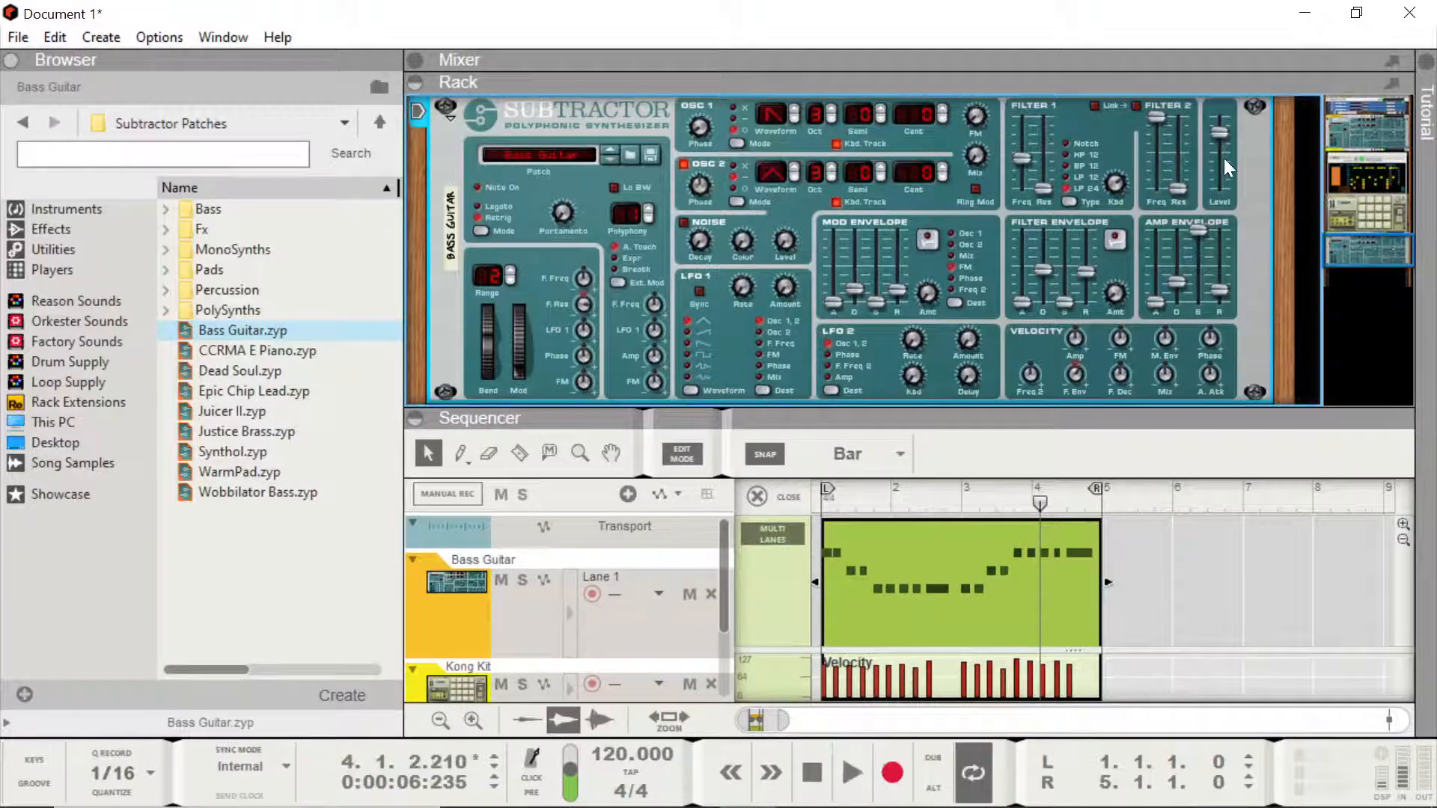
pyautogui.press('space')
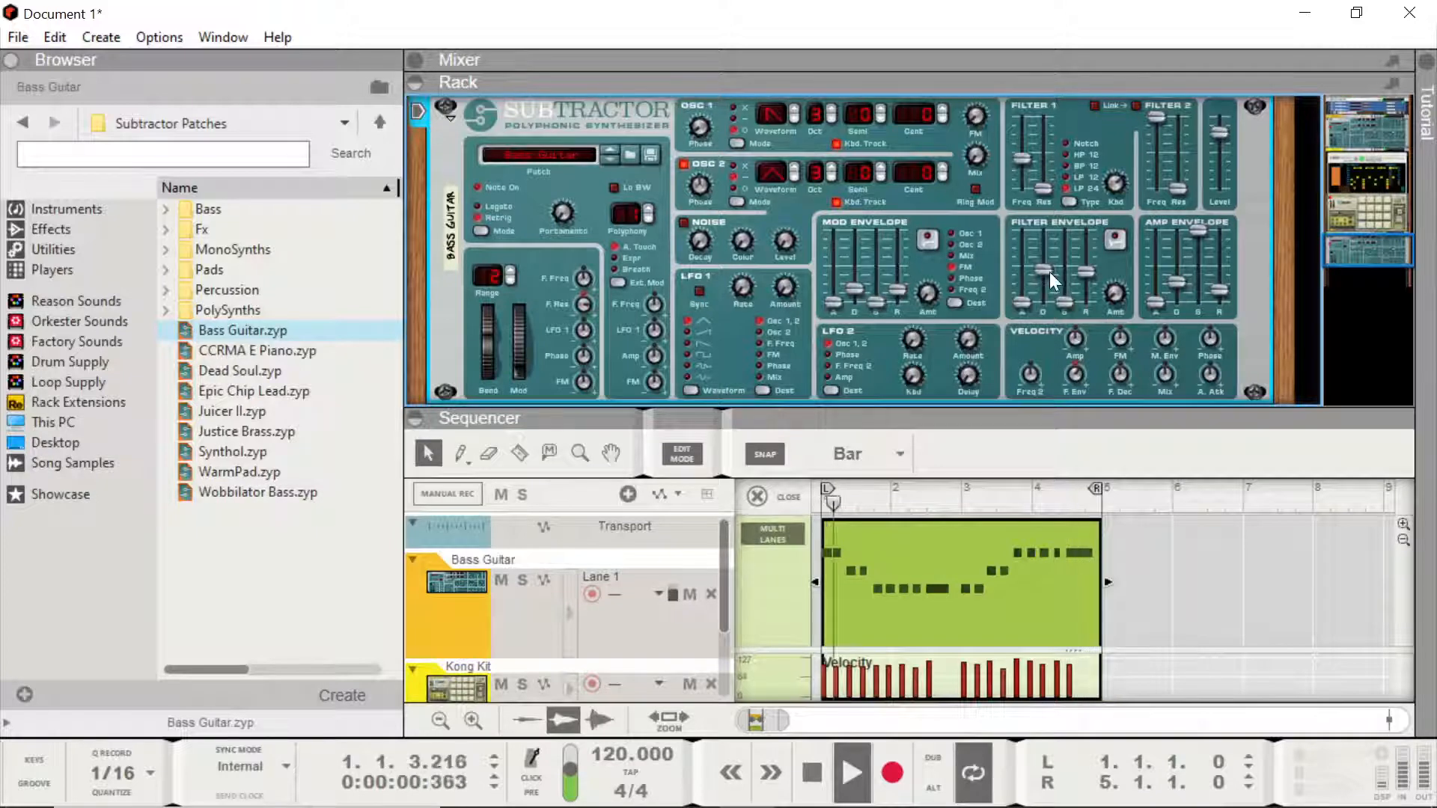
pyautogui.press('space')
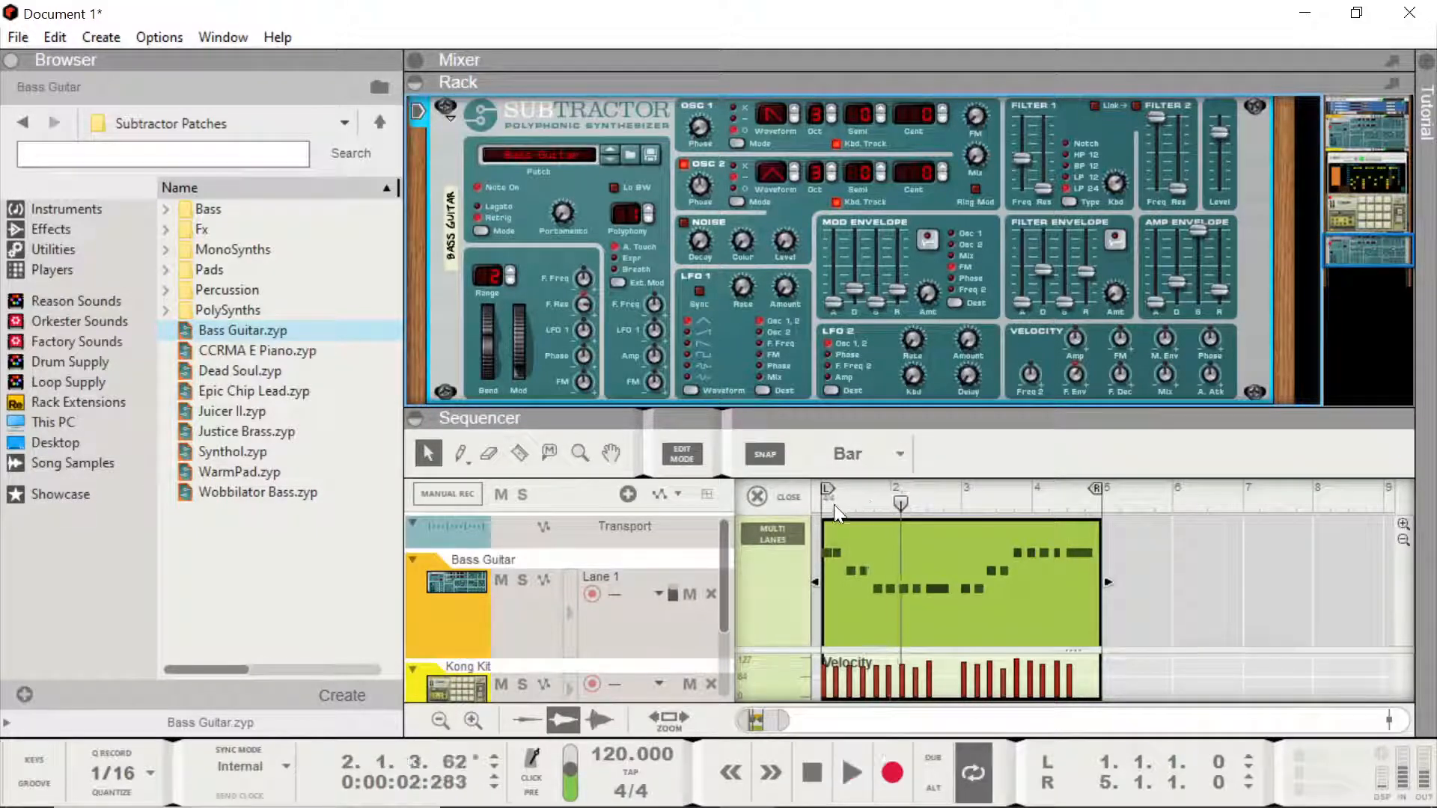
pyautogui.moveTo(900, 503); pyautogui.dragTo(797, 523)
pyautogui.press('space')
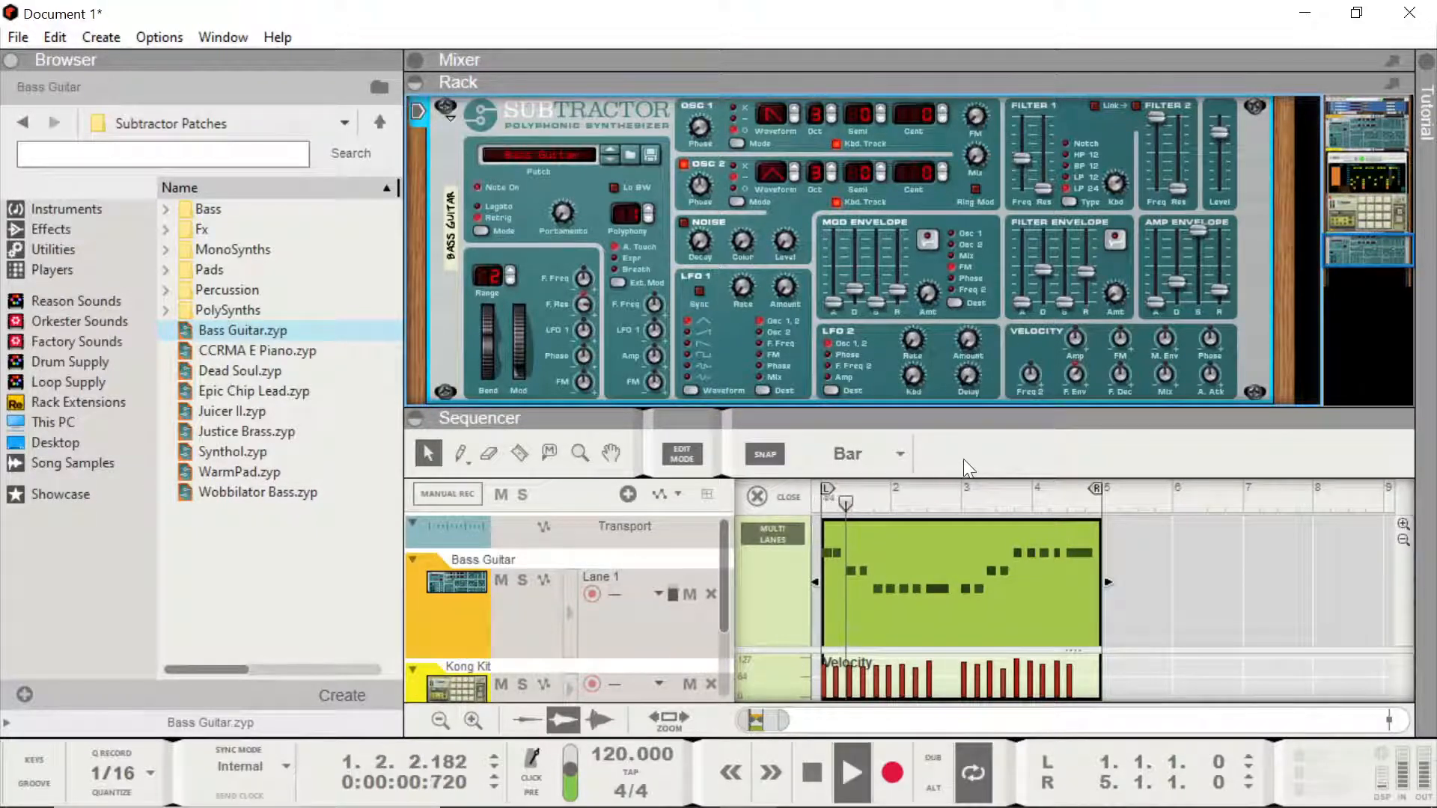
pyautogui.press('space')
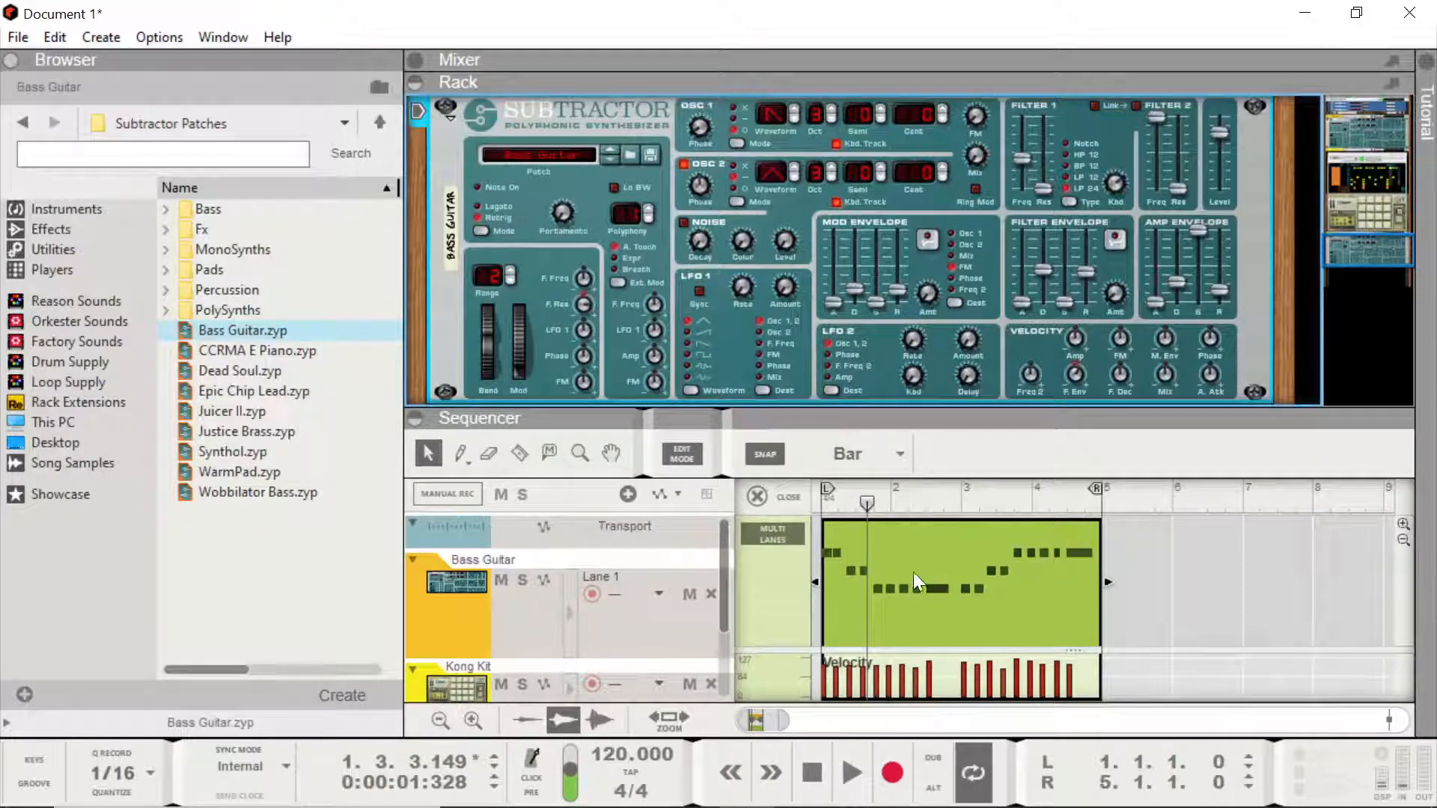
pyautogui.click(817, 504)
pyautogui.press('space')
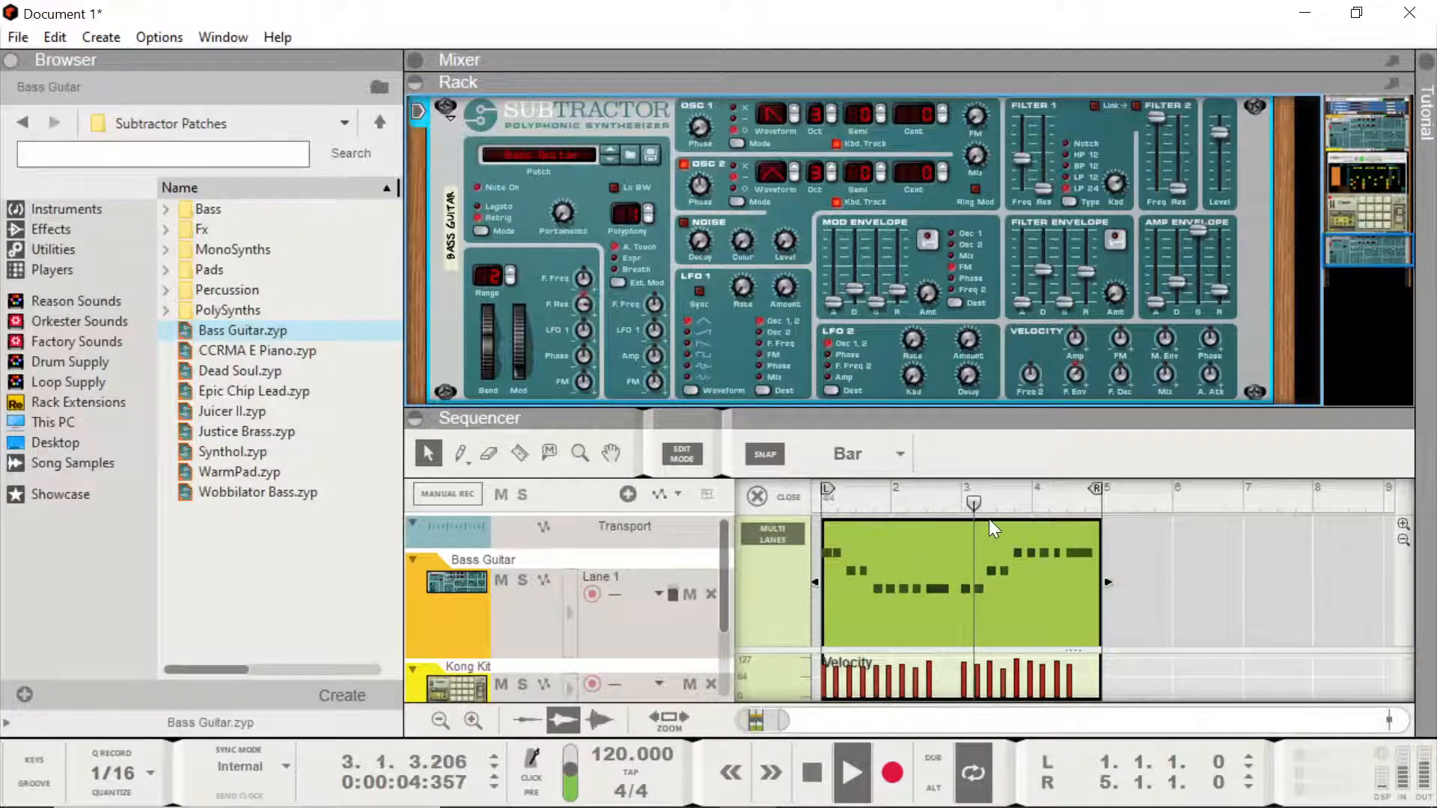
pyautogui.press('space')
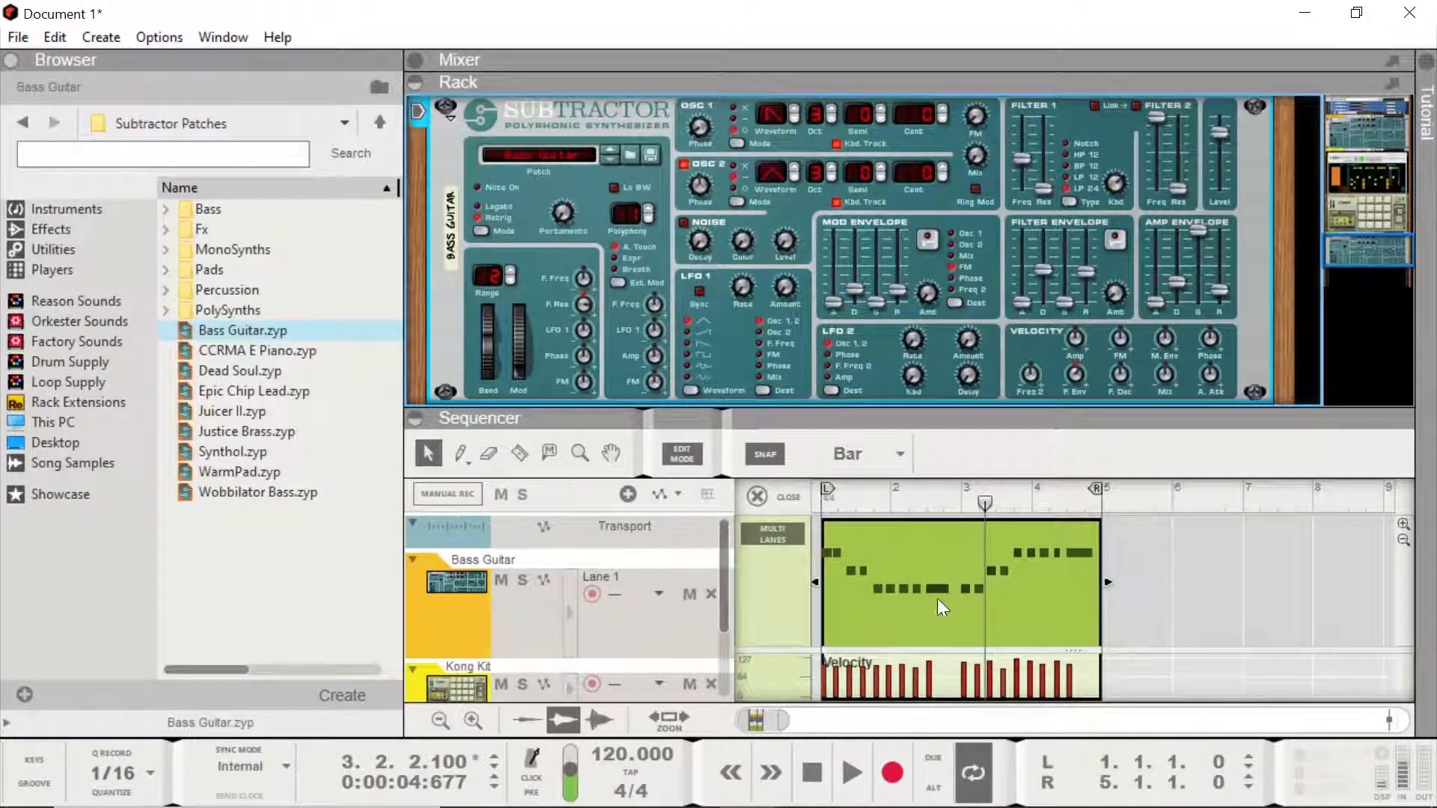
pyautogui.click(950, 550)
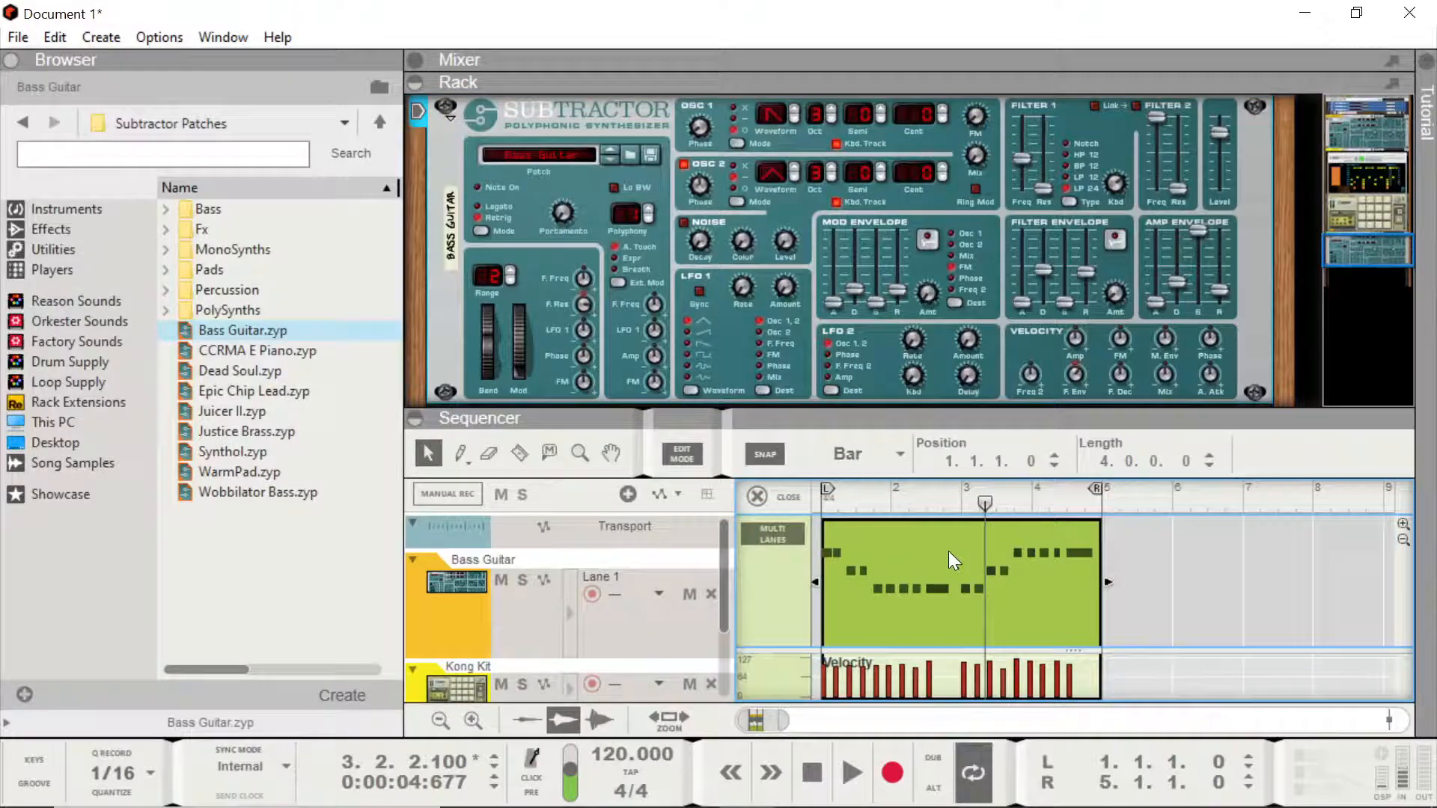
# - Lengthen all bass notes together so each one reaches the next, giving the first note a length of 0.0.3.119
pyautogui.moveTo(921, 409); pyautogui.dragTo(921, 96)
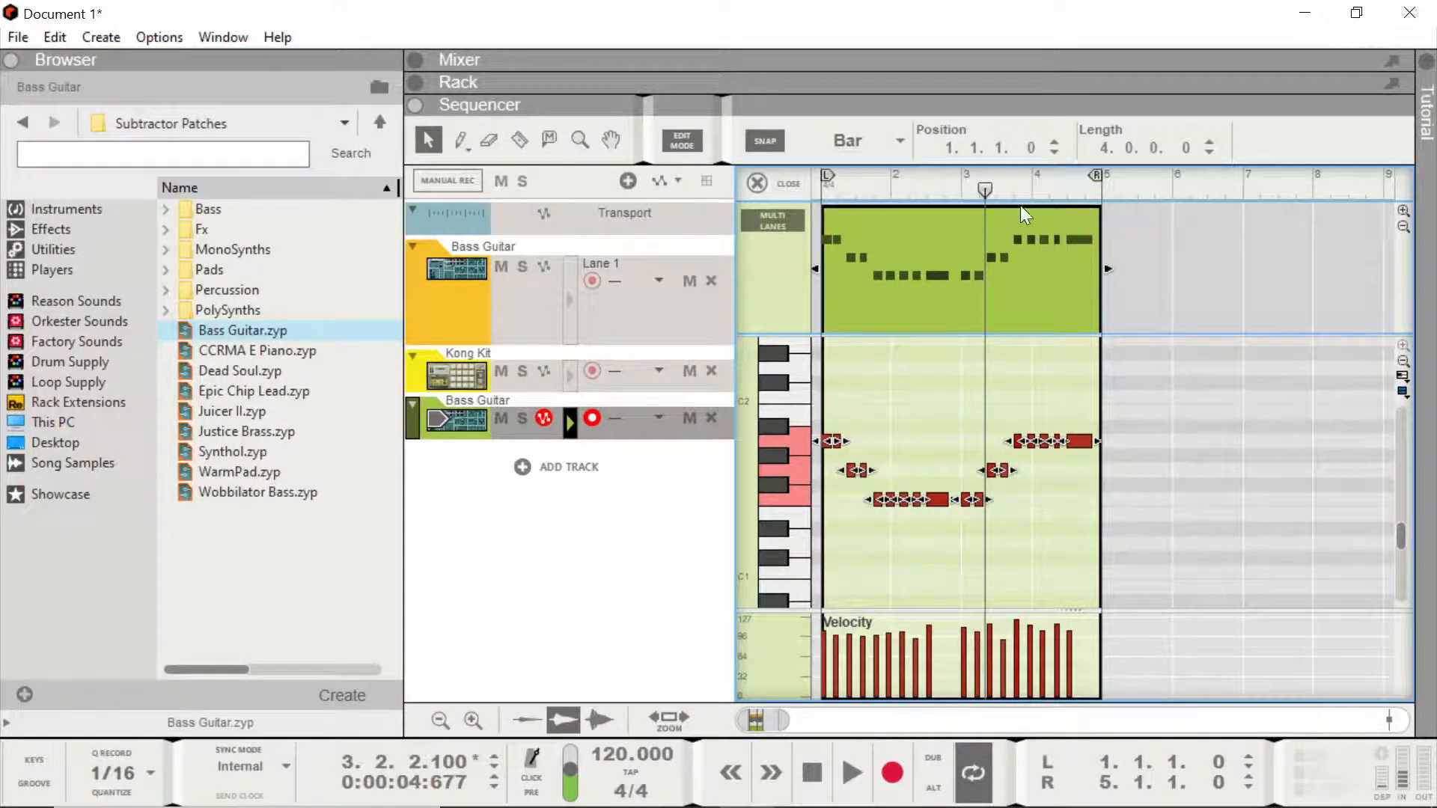
pyautogui.scroll(5, 1004, 310)
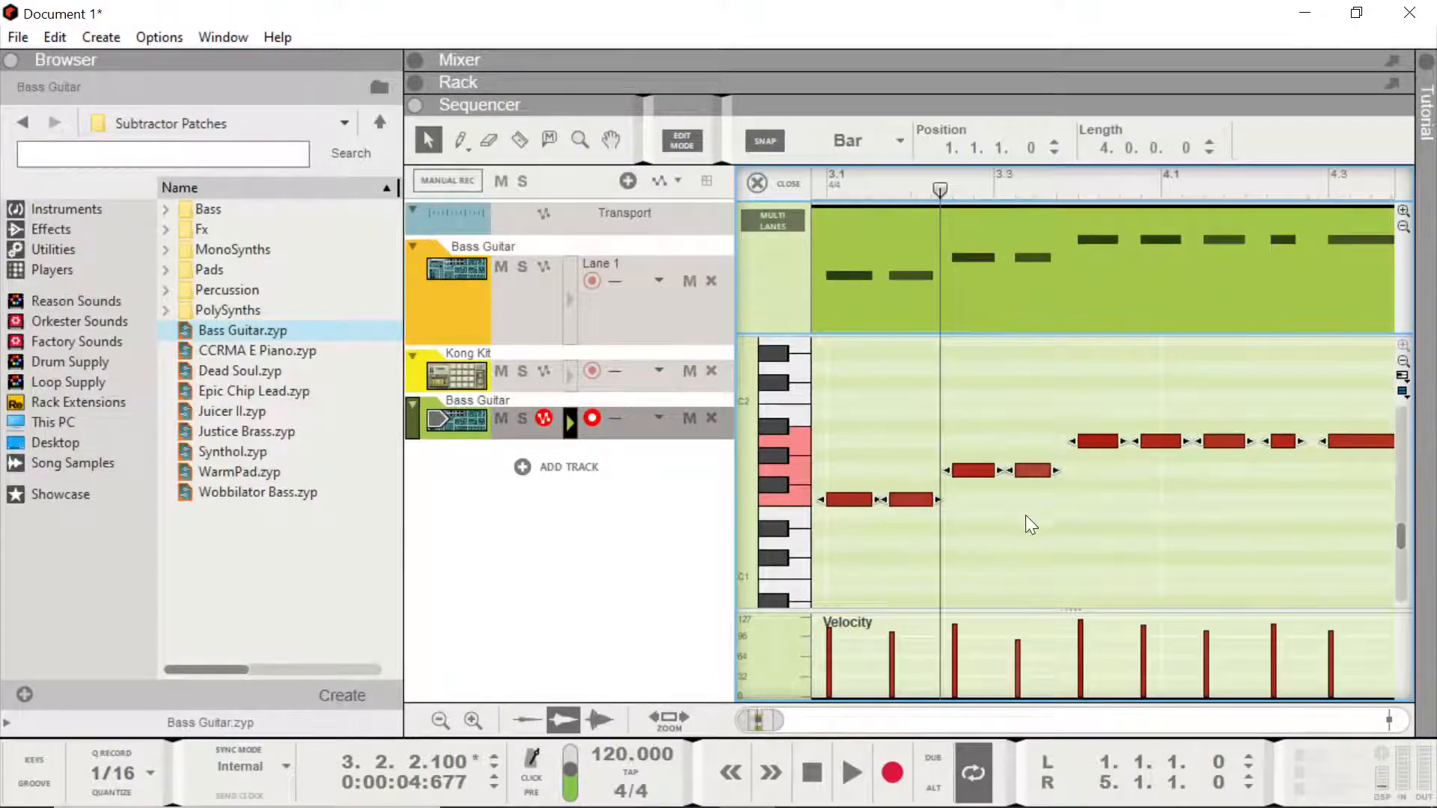
pyautogui.rightClick(976, 470)
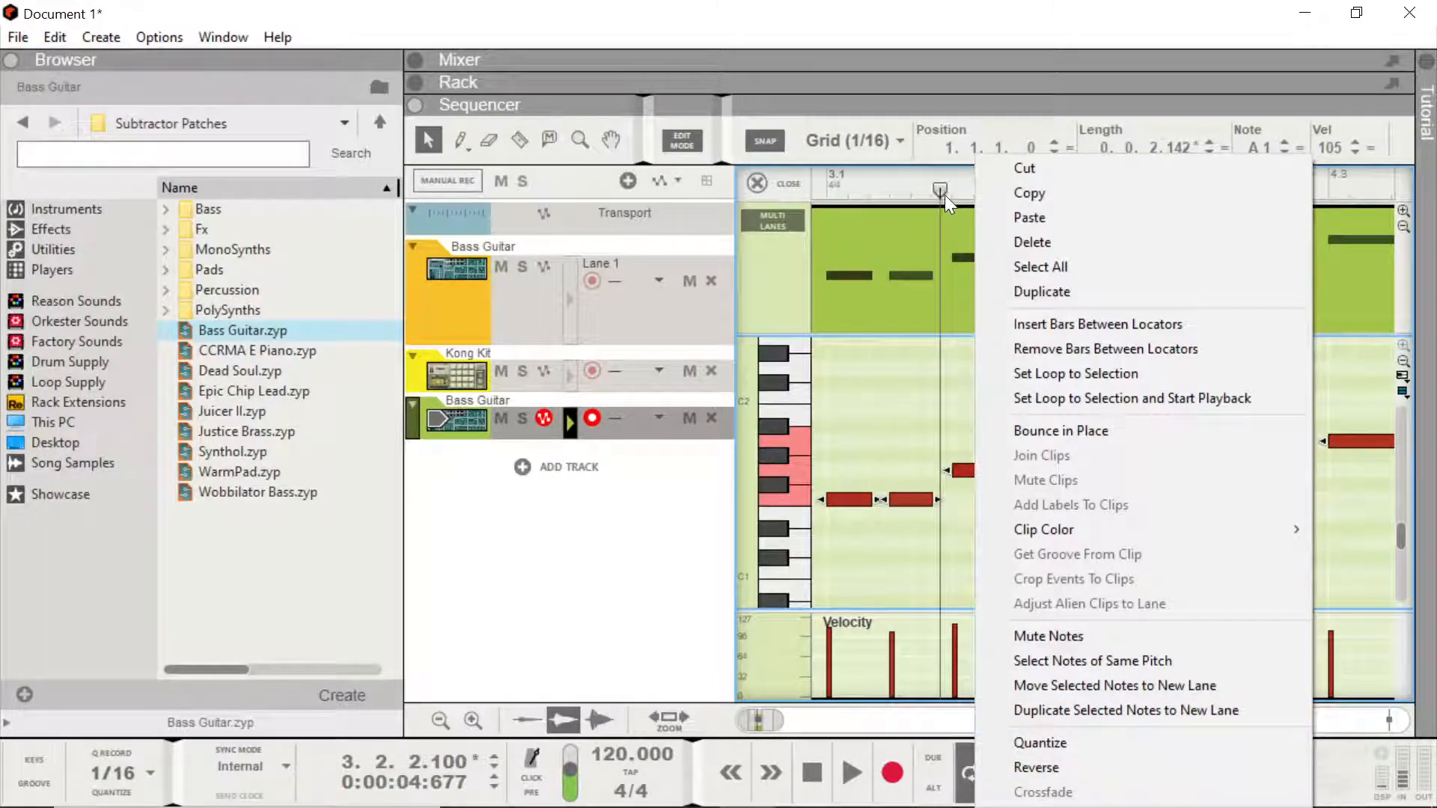
pyautogui.click(931, 352)
pyautogui.hotkey('ctrl', 'a')
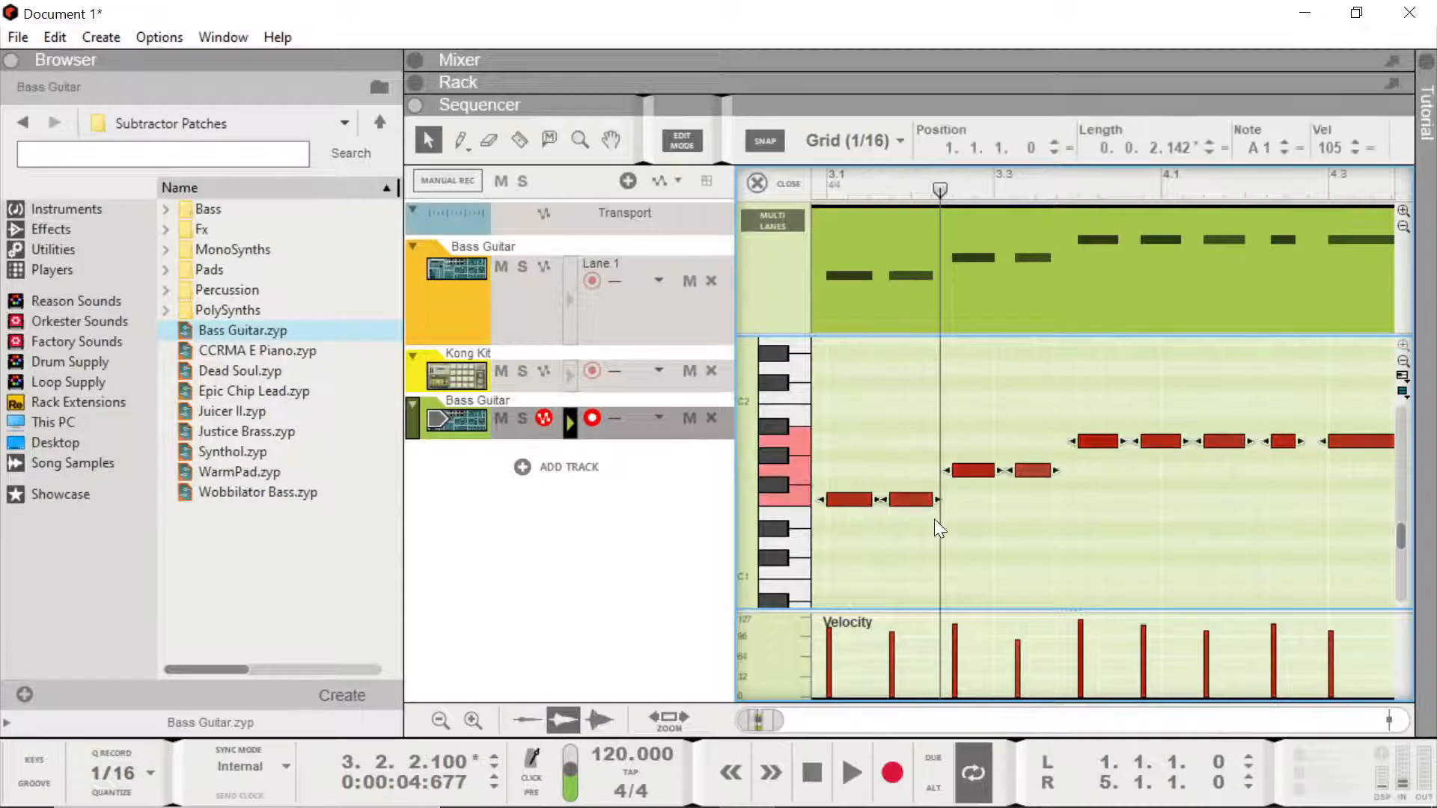
pyautogui.moveTo(932, 500); pyautogui.dragTo(948, 500)
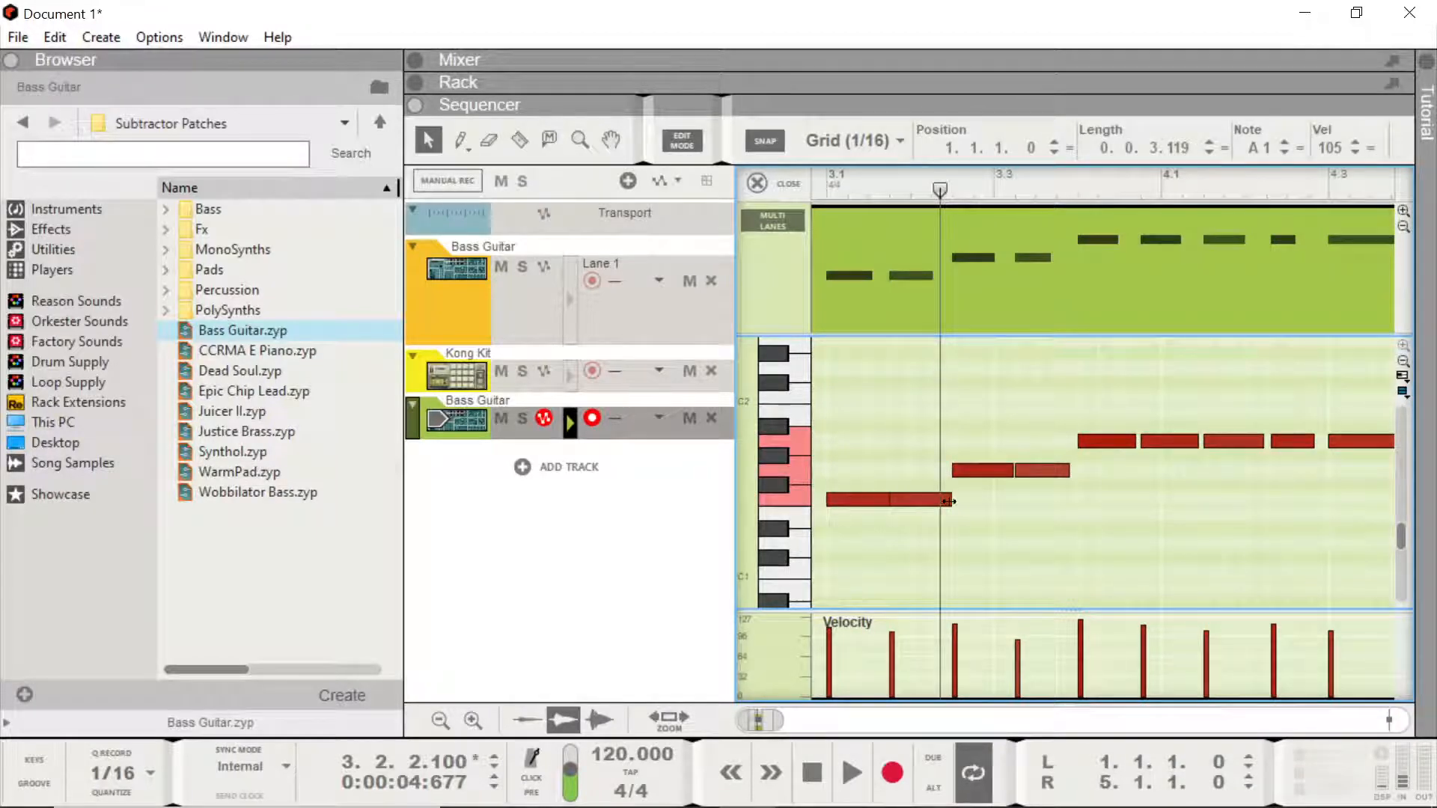
# - Play the loop from bar 1 to hear the lengthened bass notes with the other parts
pyautogui.click(931, 190)
pyautogui.moveTo(933, 186); pyautogui.dragTo(698, 150)
pyautogui.press('space')
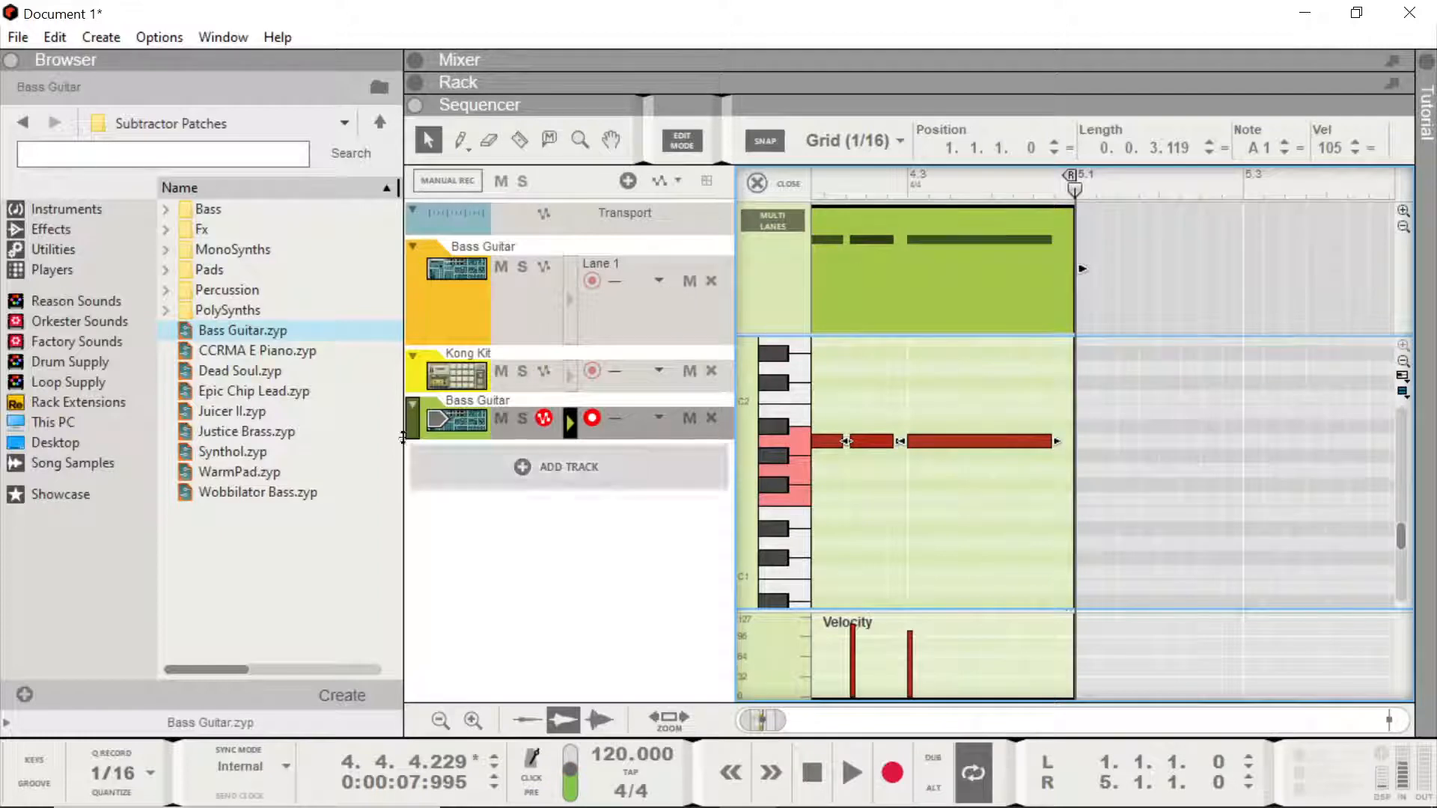
# - Add a Pump Sidechain/Gate Effect below the second SubTractor in the rack
pyautogui.click(82, 229)
pyautogui.scroll(-15, 302, 353)
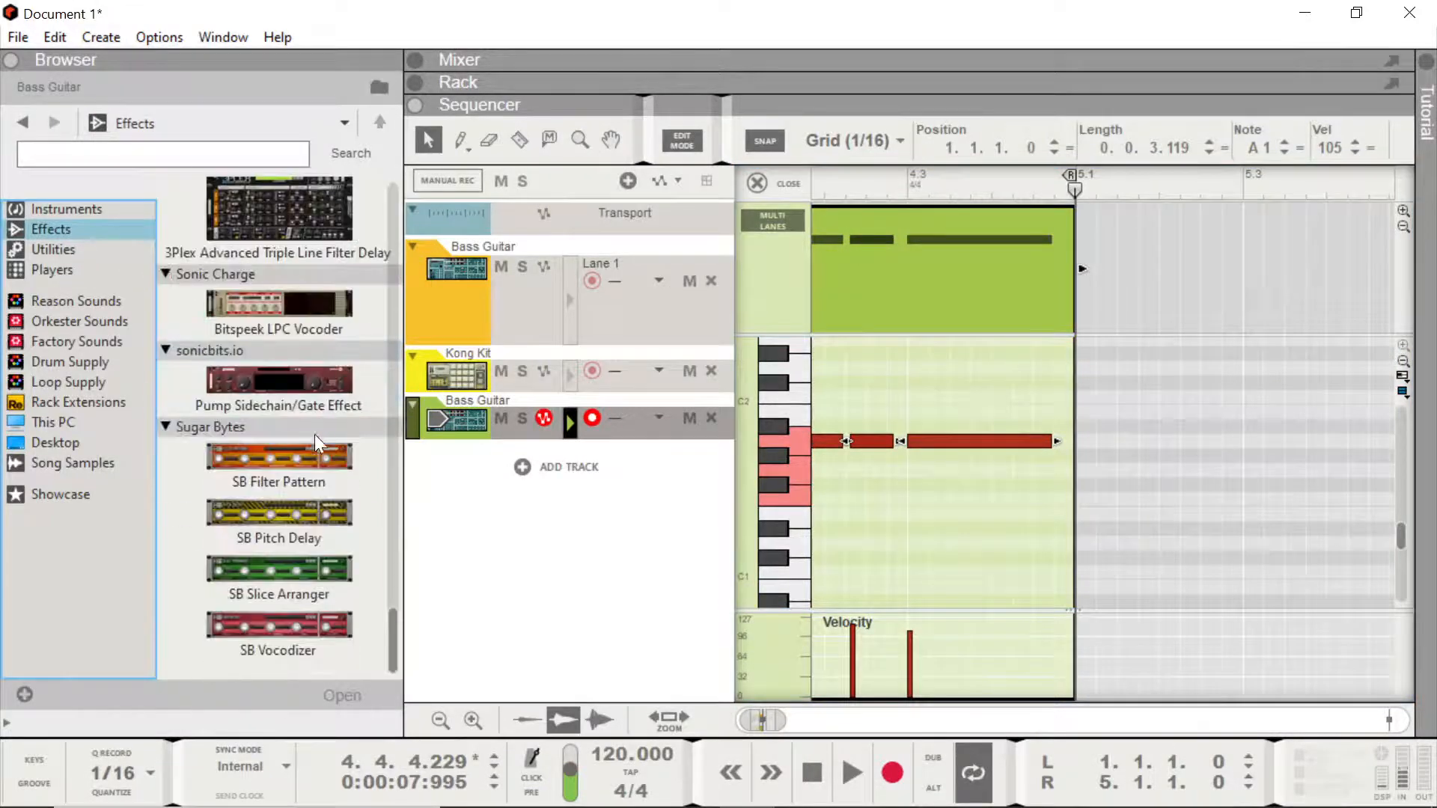
pyautogui.click(288, 383)
pyautogui.moveTo(288, 383); pyautogui.dragTo(395, 401)
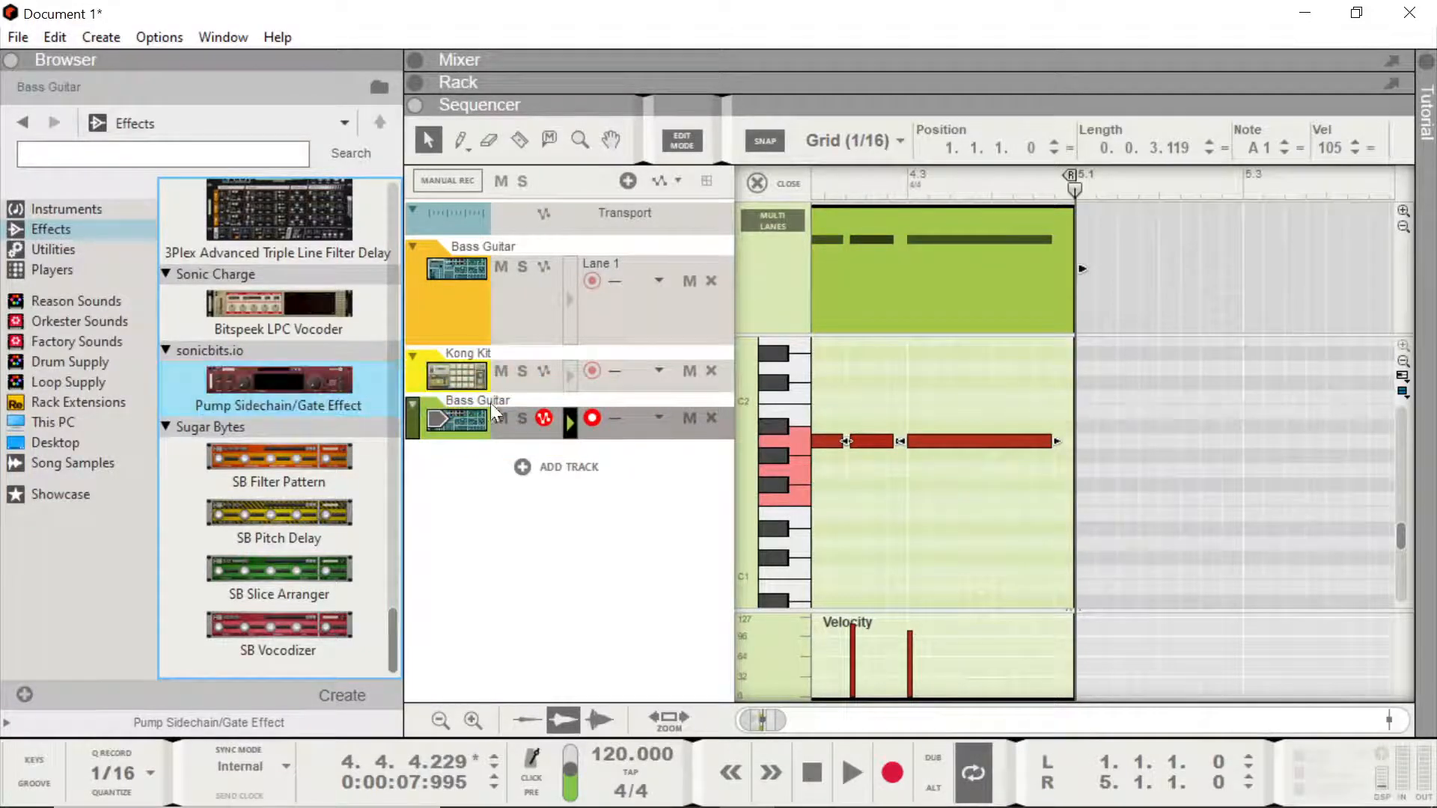
pyautogui.doubleClick(455, 419)
pyautogui.scroll(-2, 598, 363)
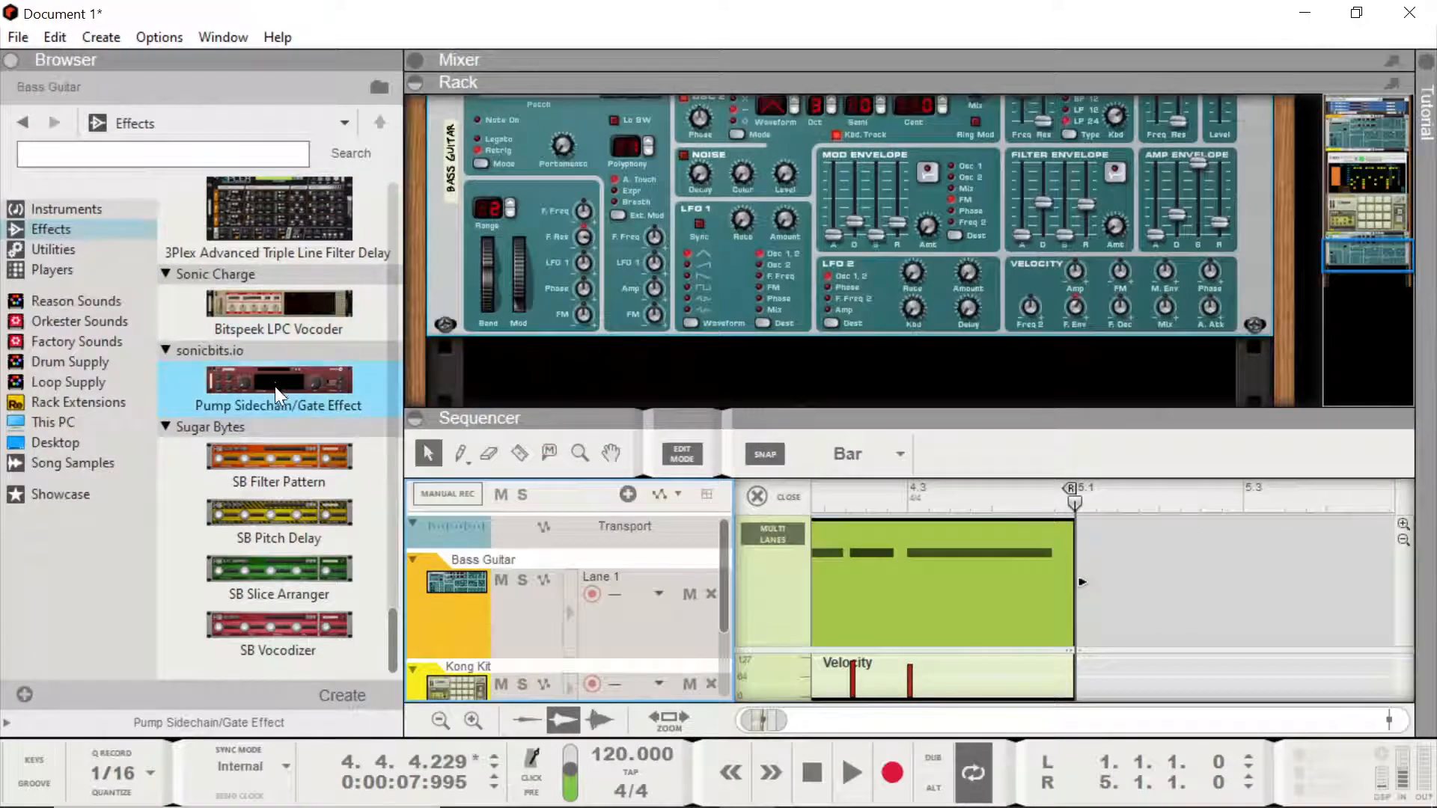
pyautogui.moveTo(276, 383); pyautogui.dragTo(588, 363)
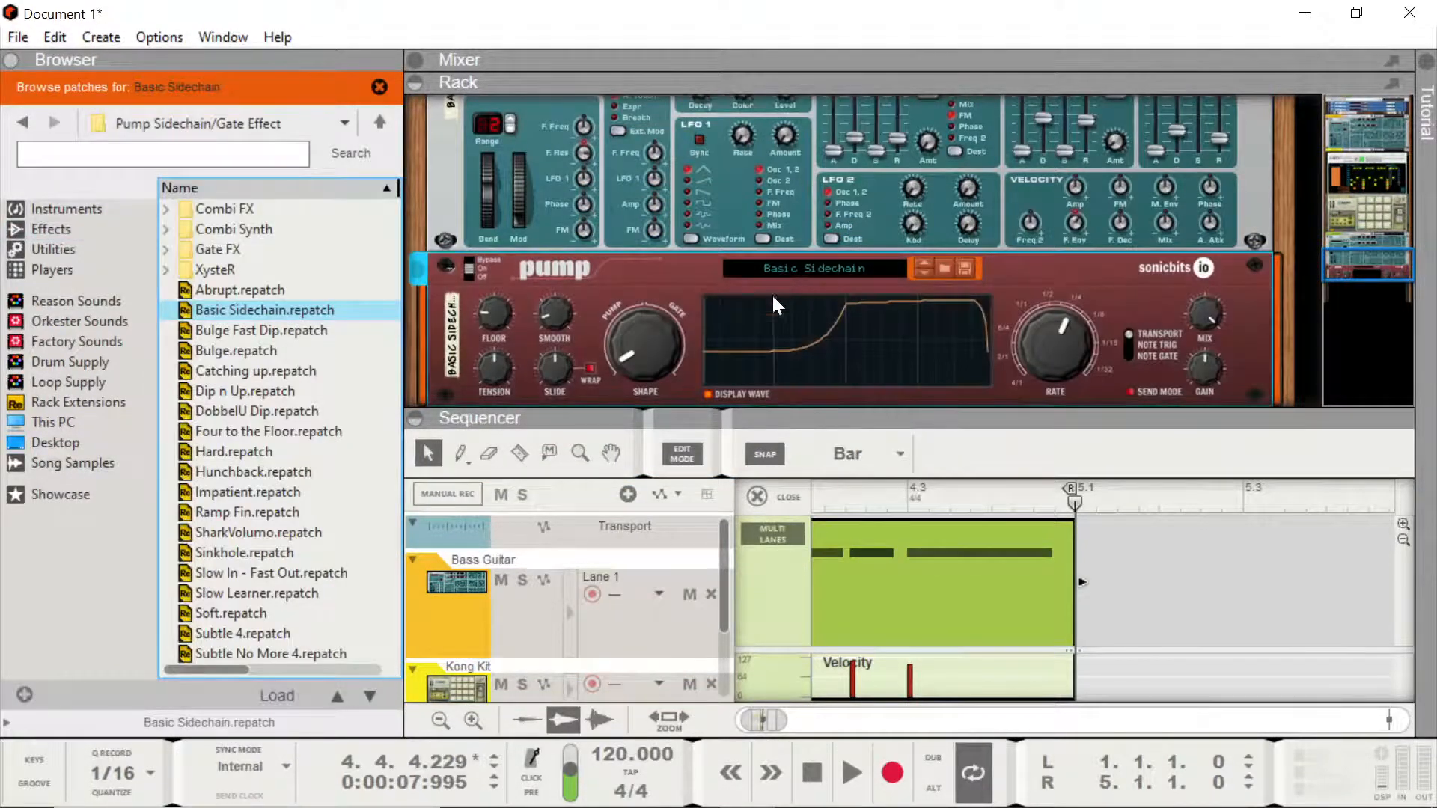
# - Move the Pump above the second SubTractor, and check its Floor control and wave display while the loop plays
pyautogui.scroll(3, 696, 278)
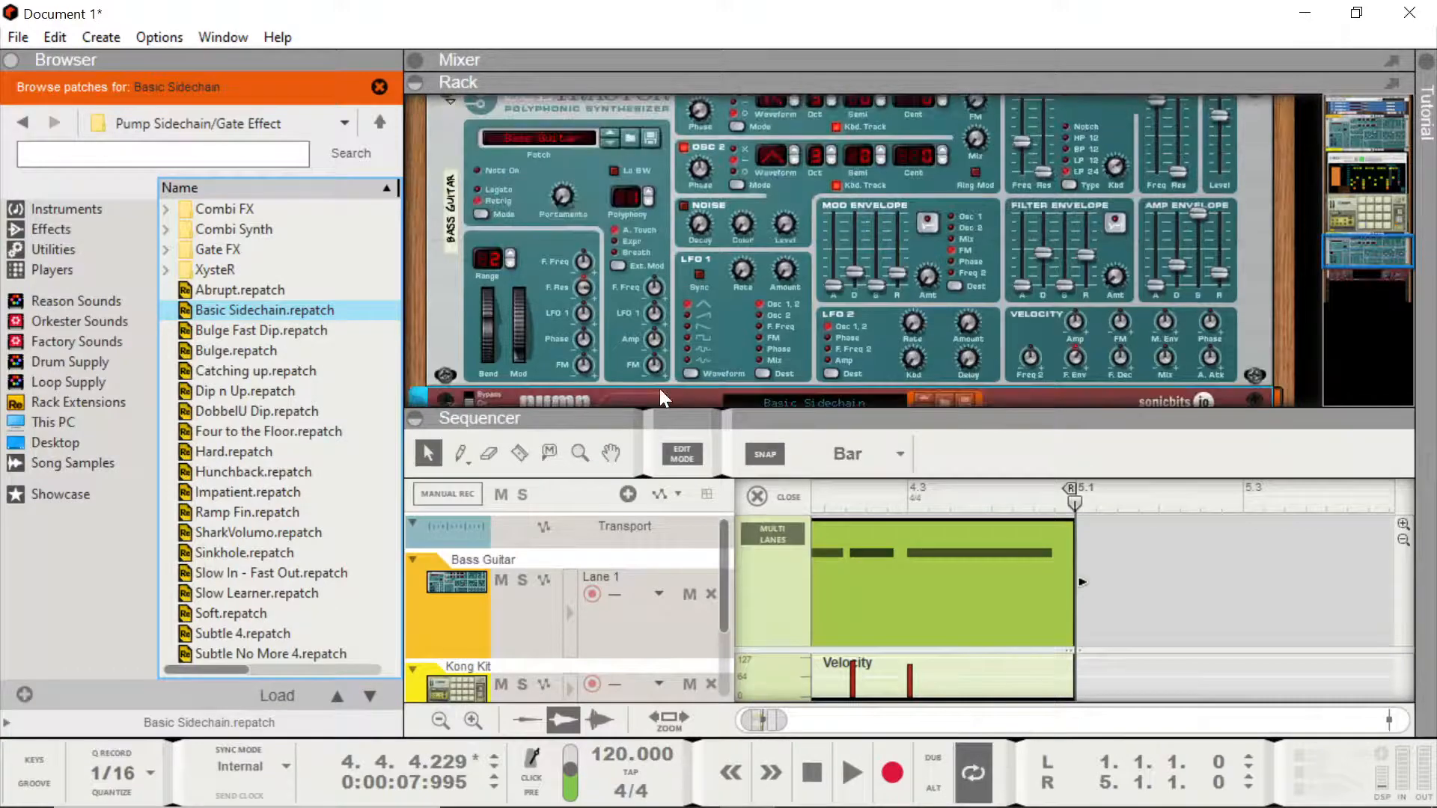
pyautogui.moveTo(659, 392); pyautogui.dragTo(682, 197)
pyautogui.press('space')
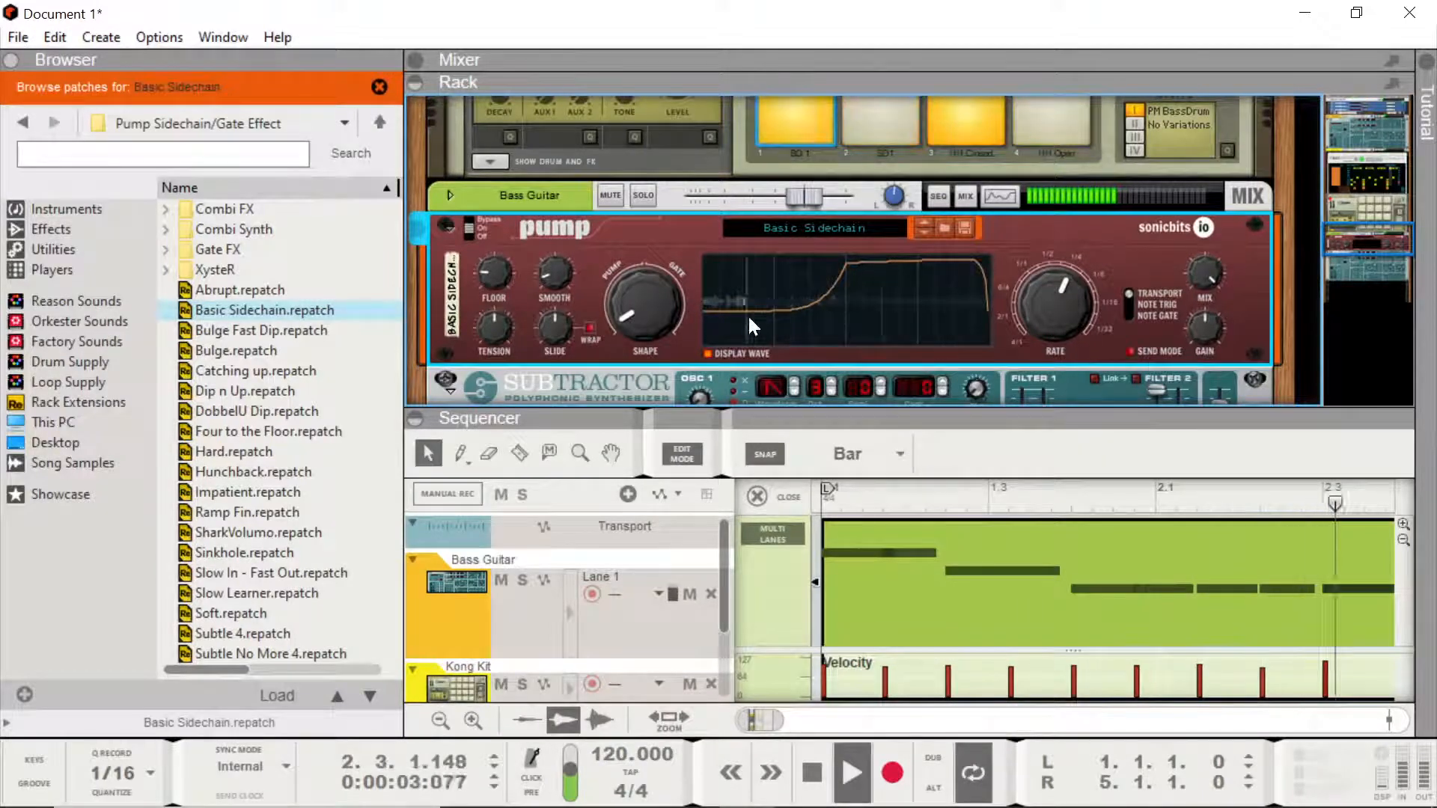
pyautogui.moveTo(496, 273); pyautogui.dragTo(497, 275)
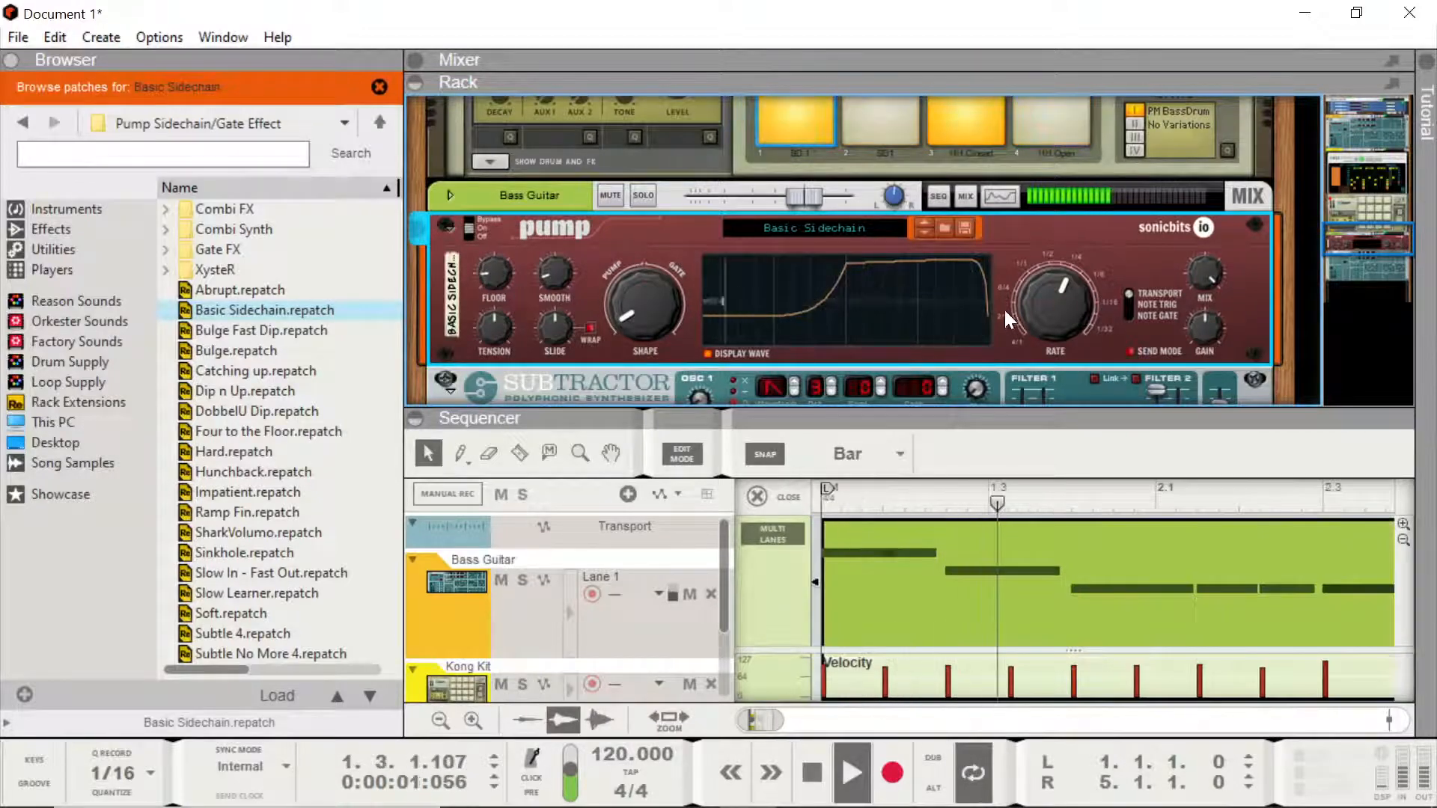
pyautogui.press('space')
# - Add another Pump Sidechain/Gate Effect as an insert on the first SubTractor's mix channel
pyautogui.scroll(9, 773, 228)
pyautogui.scroll(-1, 763, 220)
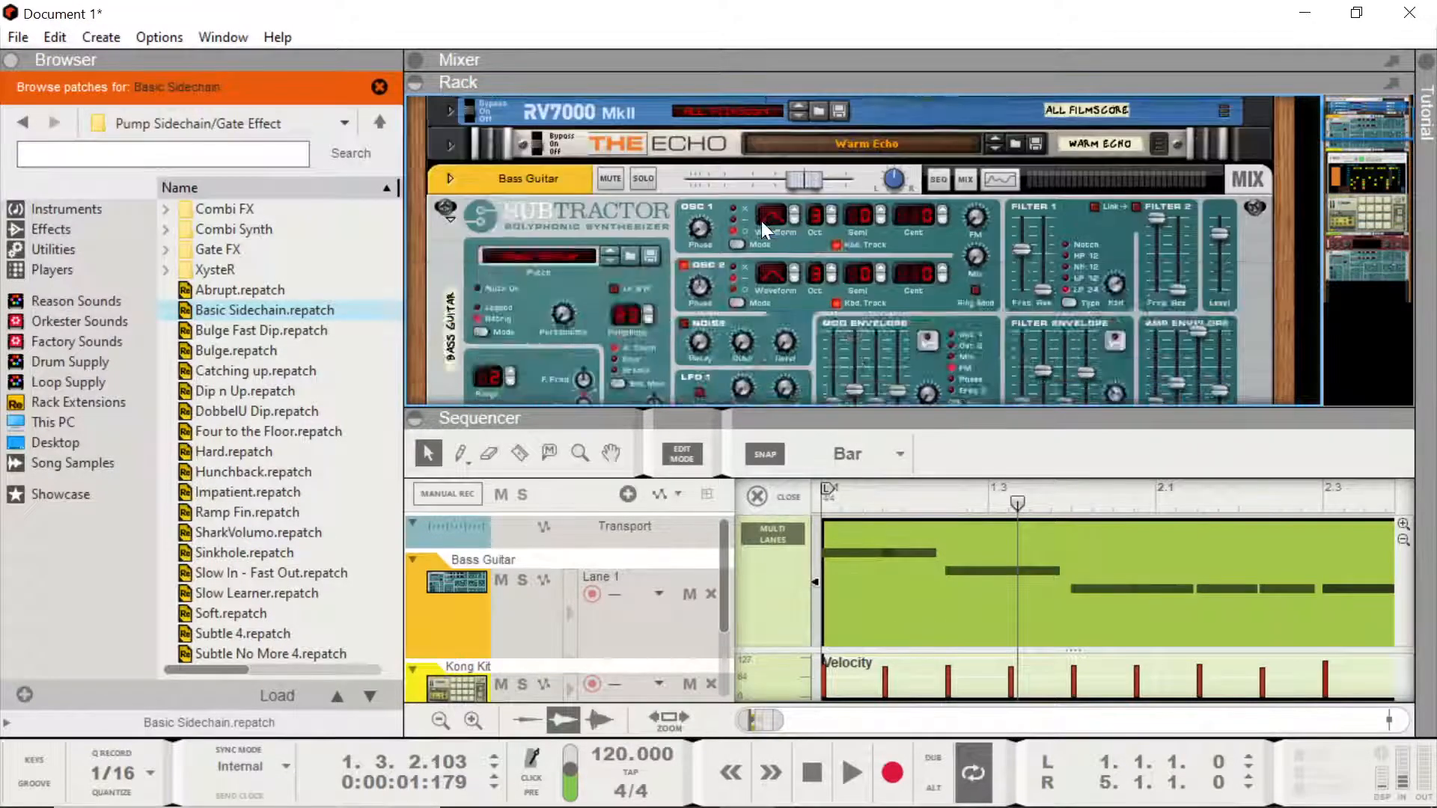
pyautogui.scroll(-5, 760, 222)
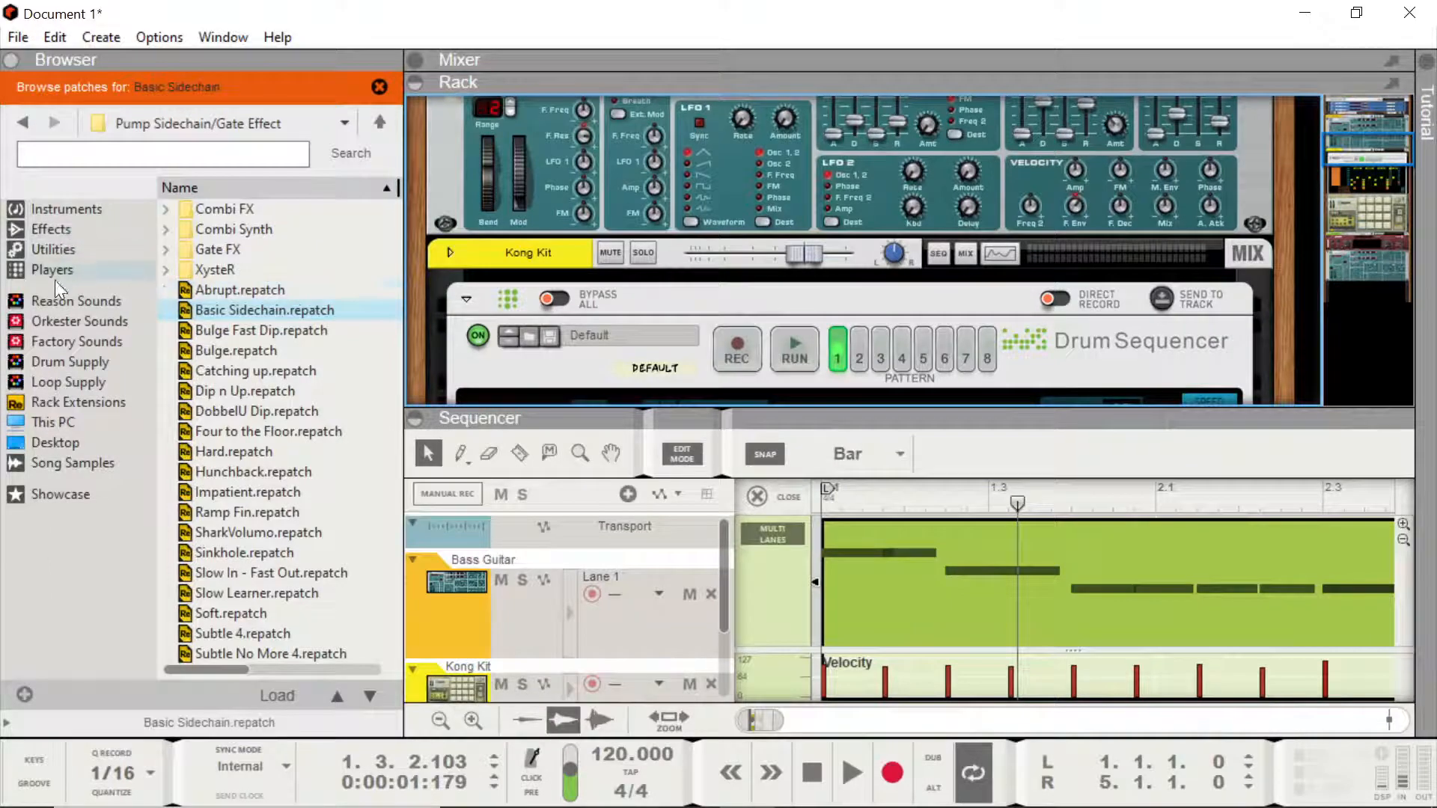
pyautogui.click(65, 229)
pyautogui.scroll(-10, 268, 447)
pyautogui.scroll(1, 260, 442)
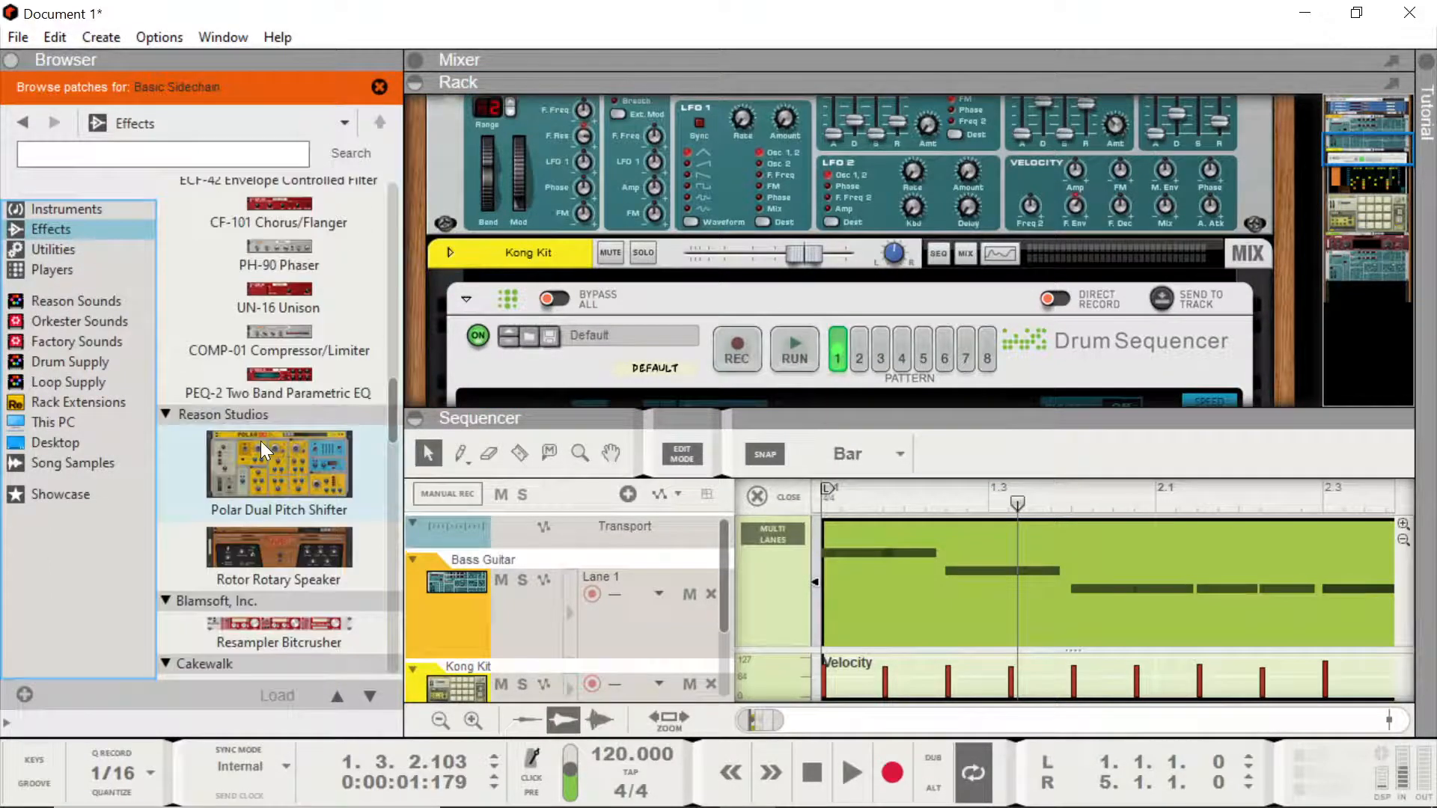
pyautogui.scroll(-15, 254, 445)
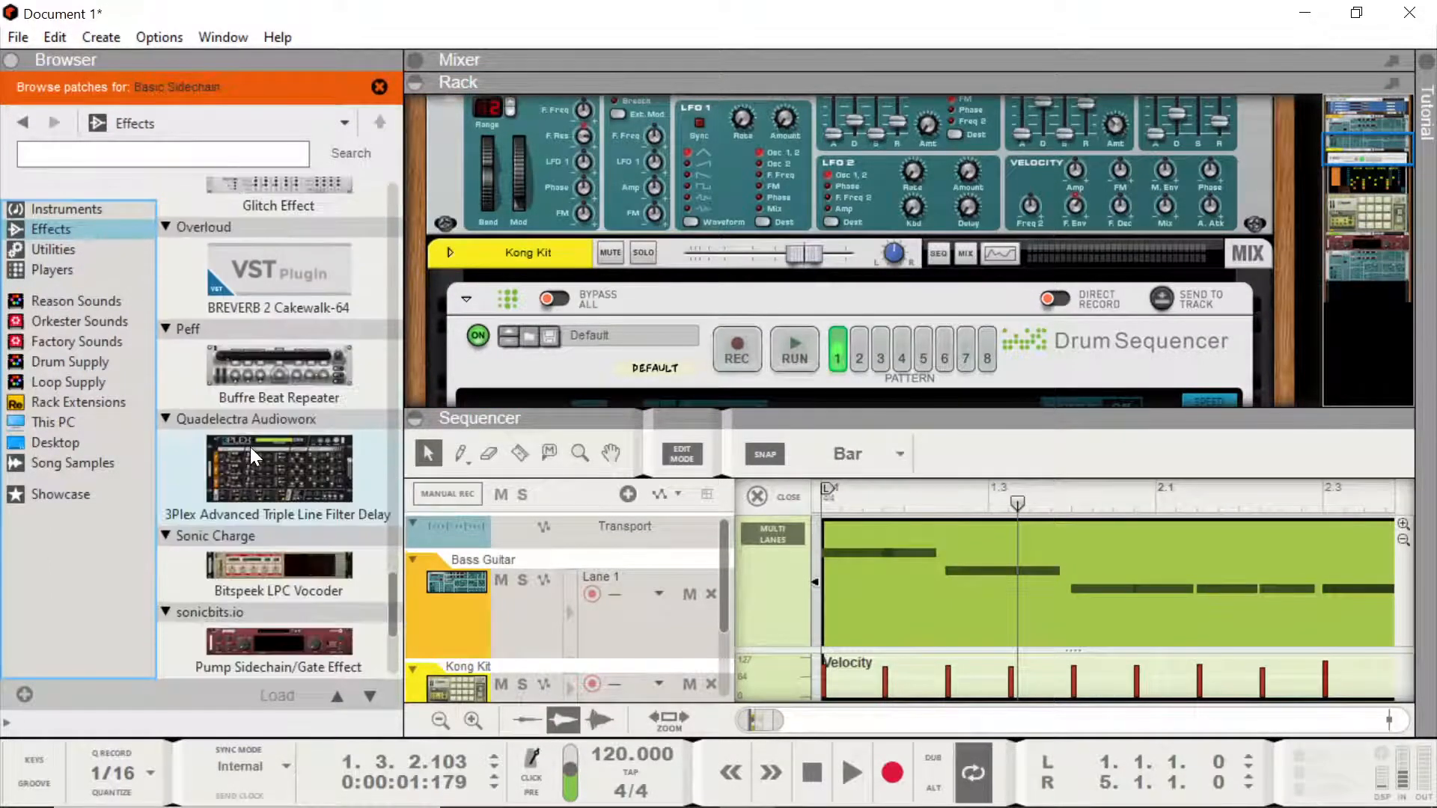
pyautogui.scroll(-4, 249, 449)
pyautogui.moveTo(276, 382)
pyautogui.mouseDown()
pyautogui.moveTo(627, 160)
pyautogui.moveTo(645, 70)
pyautogui.moveTo(705, 118)
pyautogui.moveTo(719, 240)
pyautogui.mouseUp()
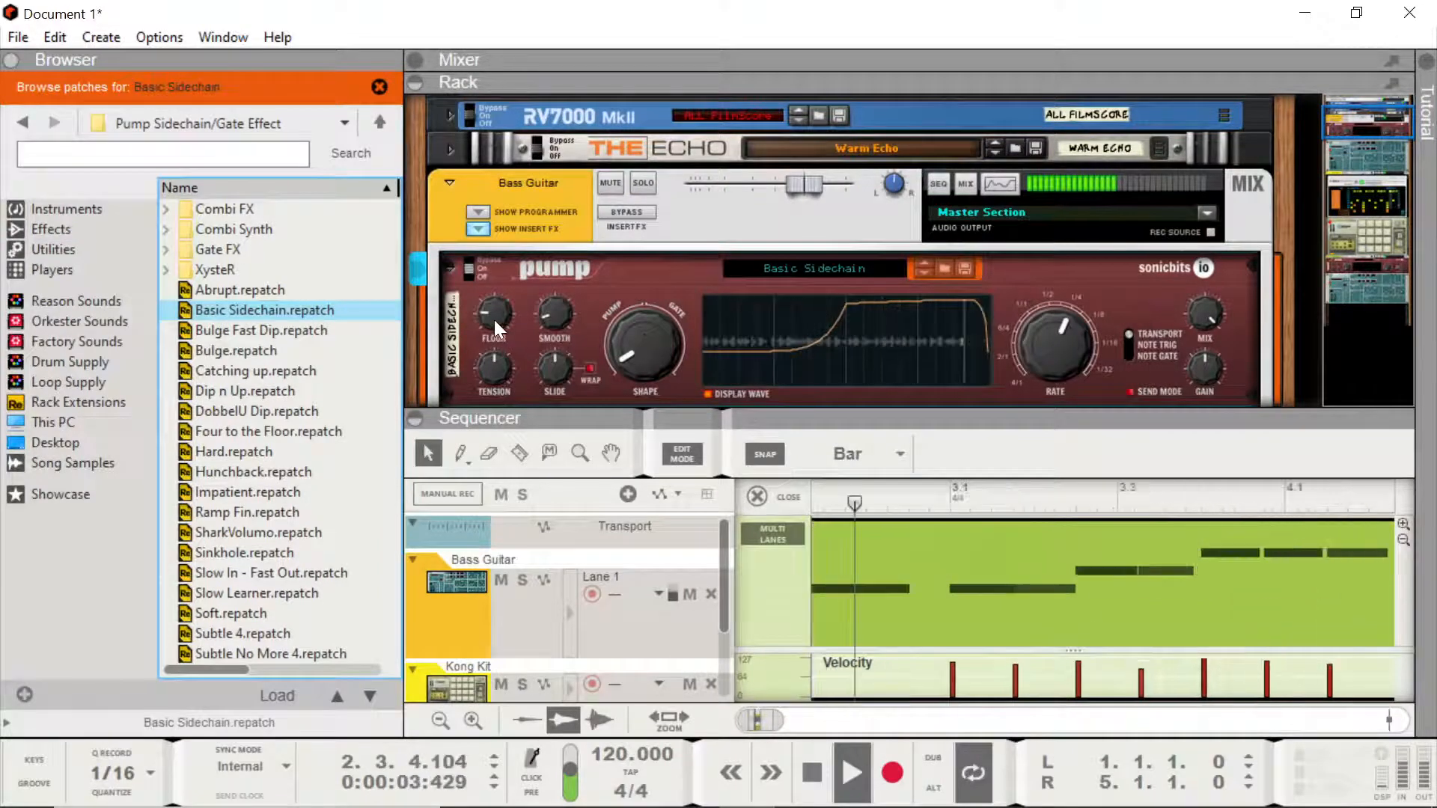
# - Raise the inserted Pump's Floor, adjust Smooth, and set its Shape to Sidechain 2 while the loop plays
pyautogui.moveTo(493, 320); pyautogui.dragTo(484, 311)
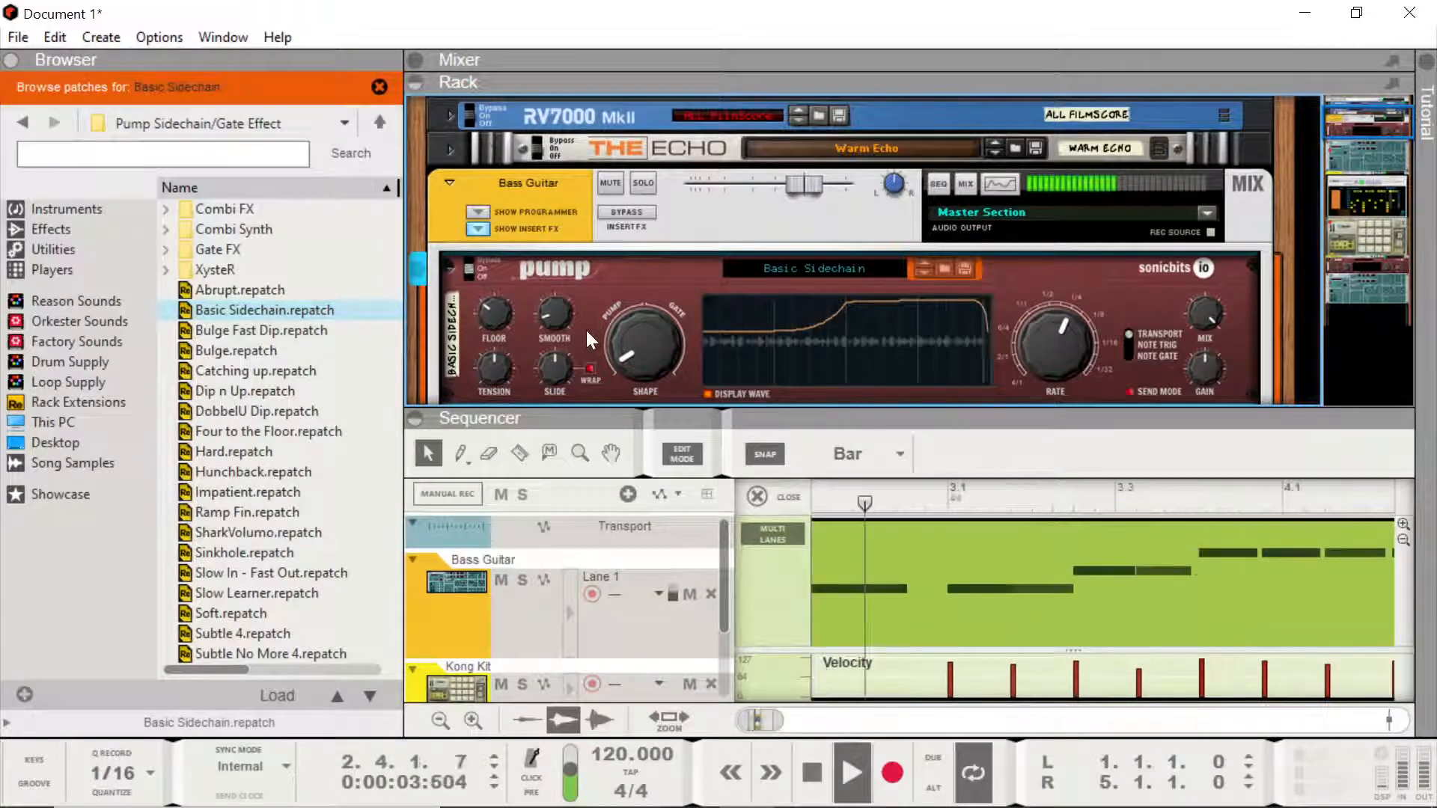
pyautogui.moveTo(543, 312)
pyautogui.mouseDown()
pyautogui.moveTo(543, 271)
pyautogui.moveTo(543, 314)
pyautogui.mouseUp()
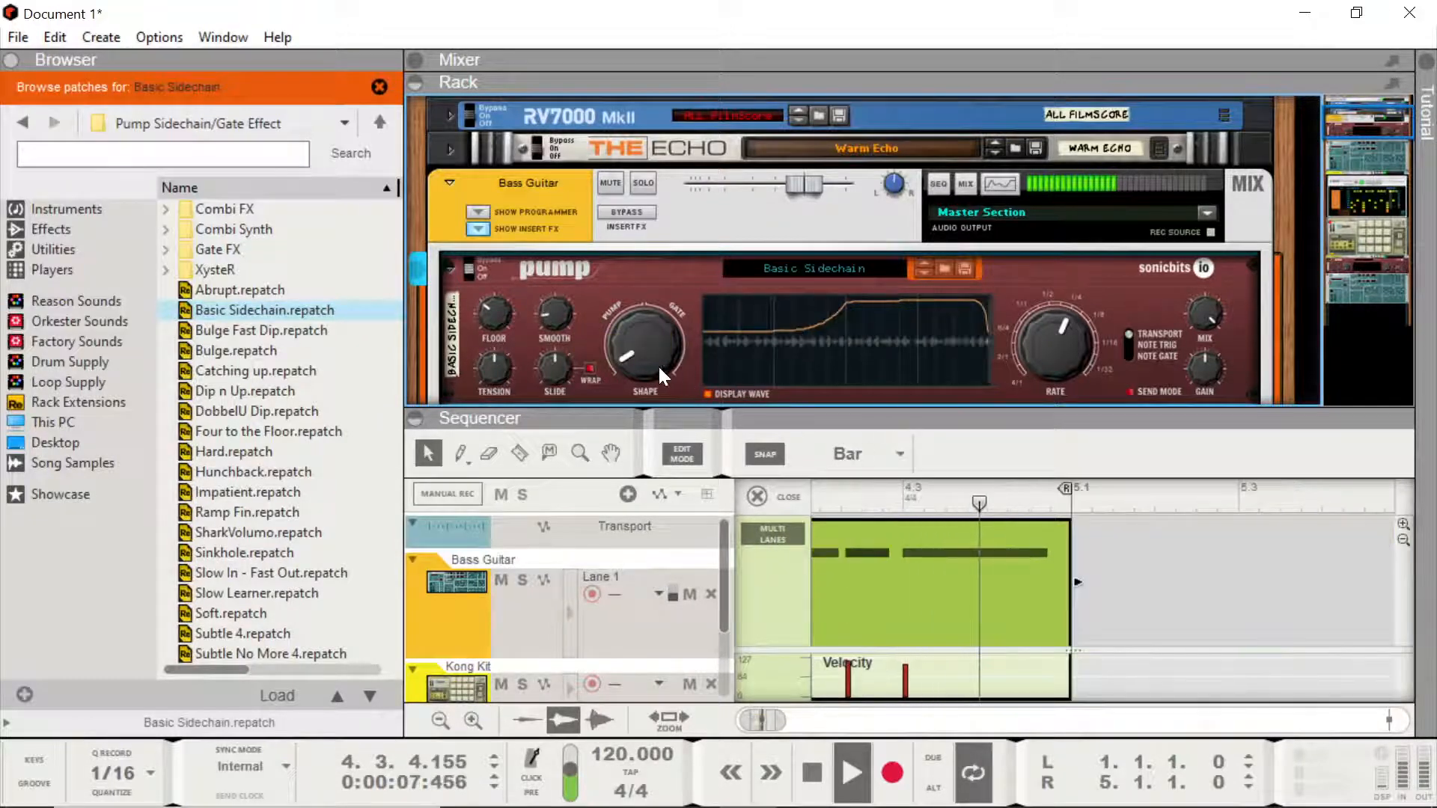
pyautogui.moveTo(657, 365); pyautogui.dragTo(621, 357)
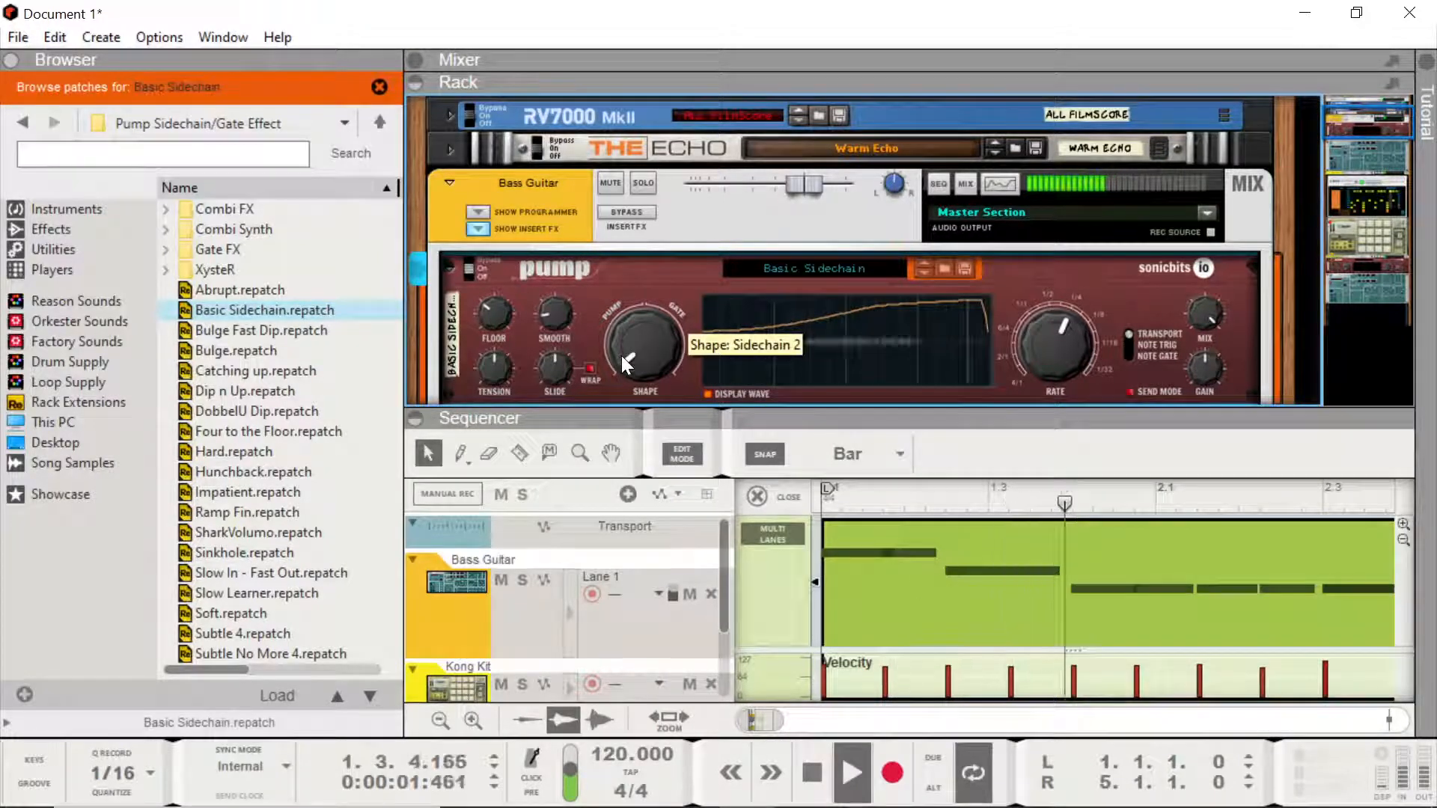
pyautogui.moveTo(621, 356)
pyautogui.mouseDown()
pyautogui.moveTo(621, 344)
pyautogui.moveTo(624, 364)
pyautogui.moveTo(606, 353)
pyautogui.moveTo(615, 345)
pyautogui.mouseUp()
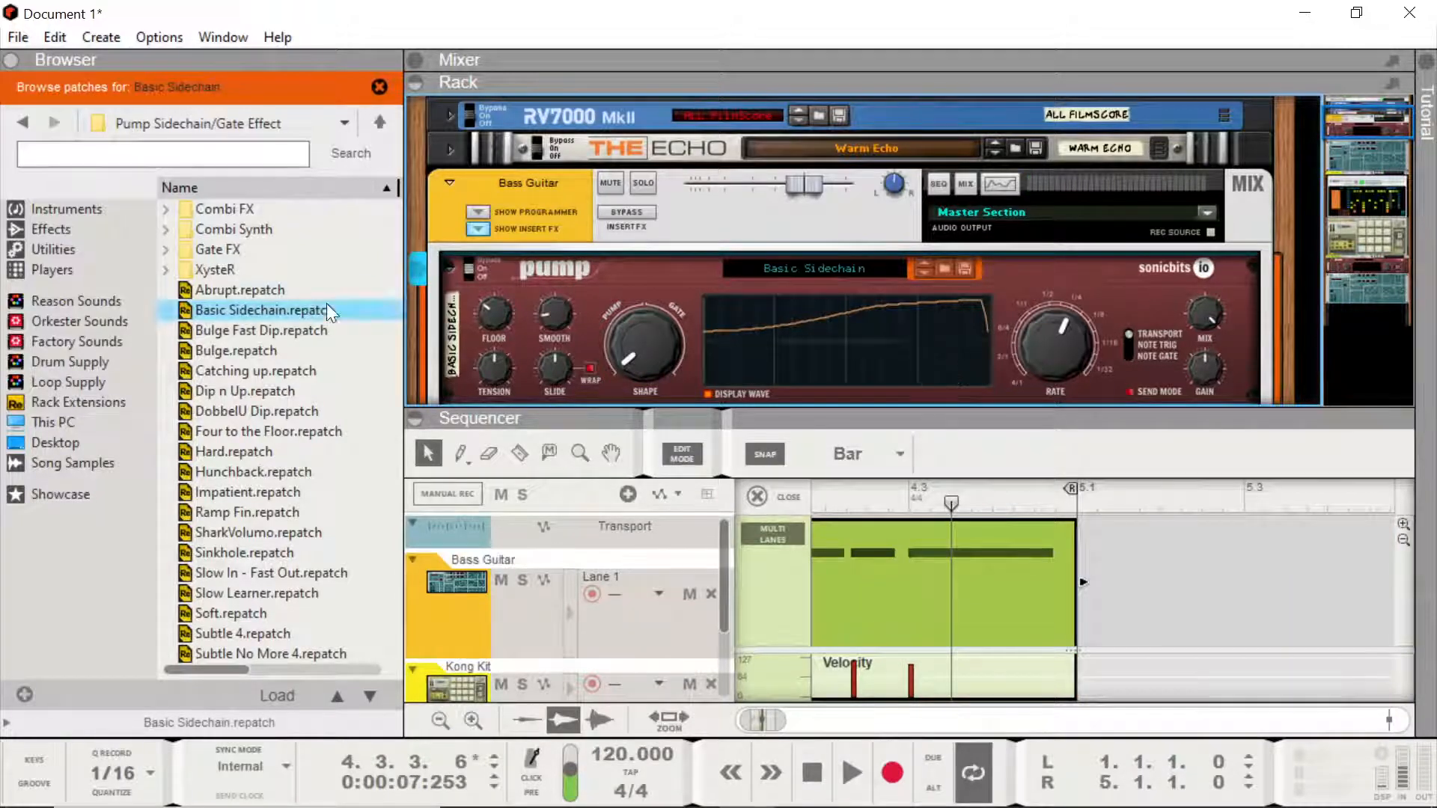
# - Audition pads 1 and 5 on the existing Kong to compare its kick sounds
pyautogui.scroll(-10, 748, 267)
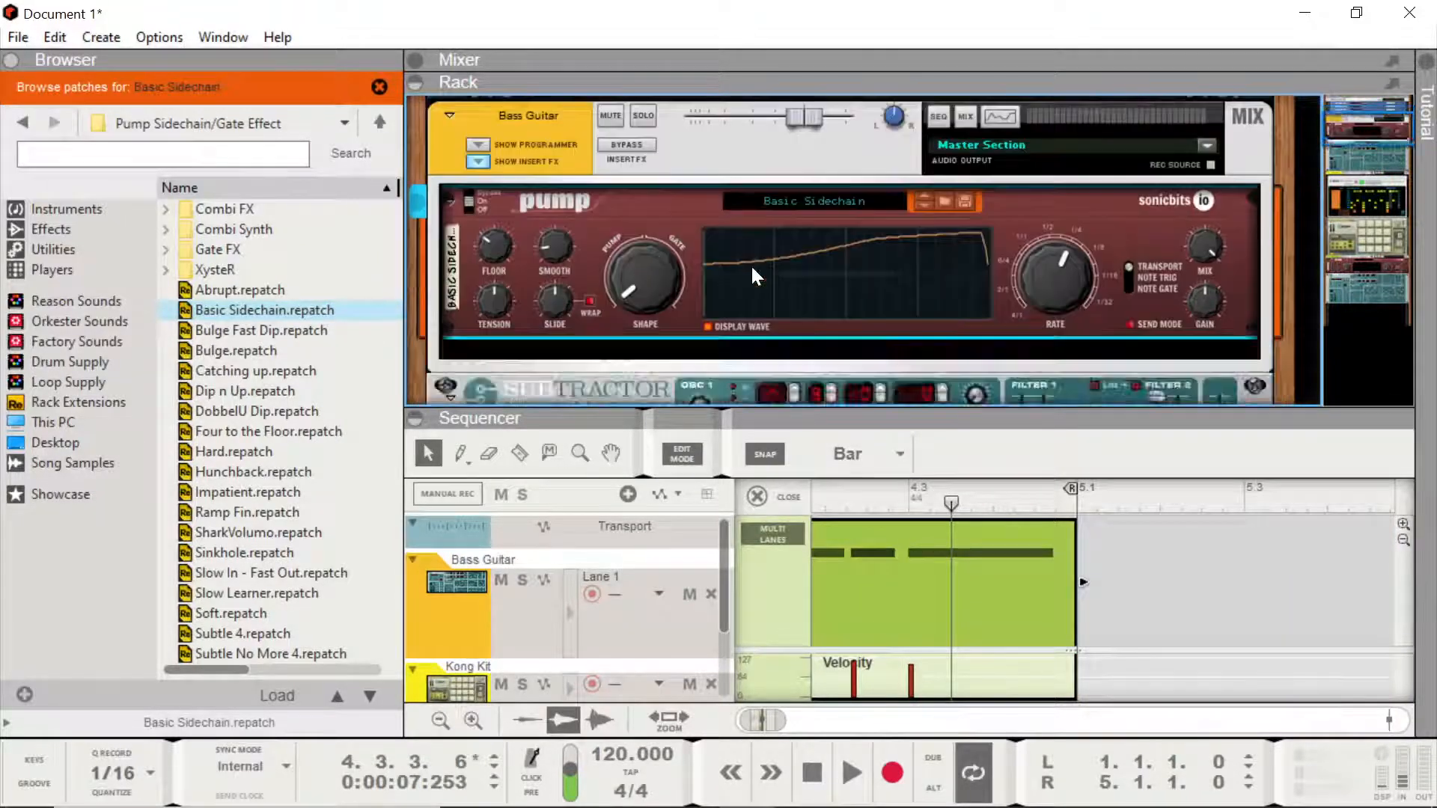
pyautogui.click(794, 370)
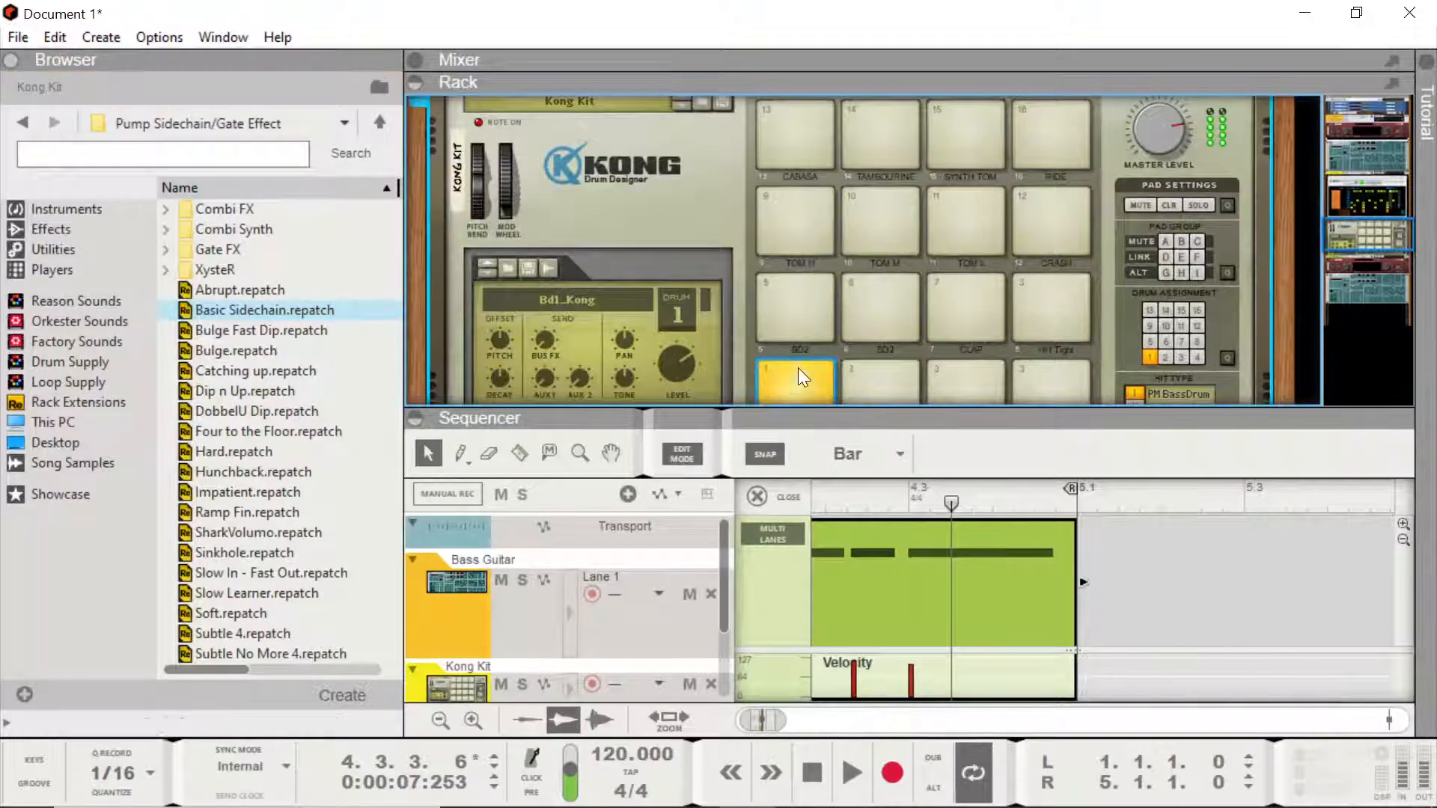
pyautogui.click(789, 303)
pyautogui.scroll(5, 793, 291)
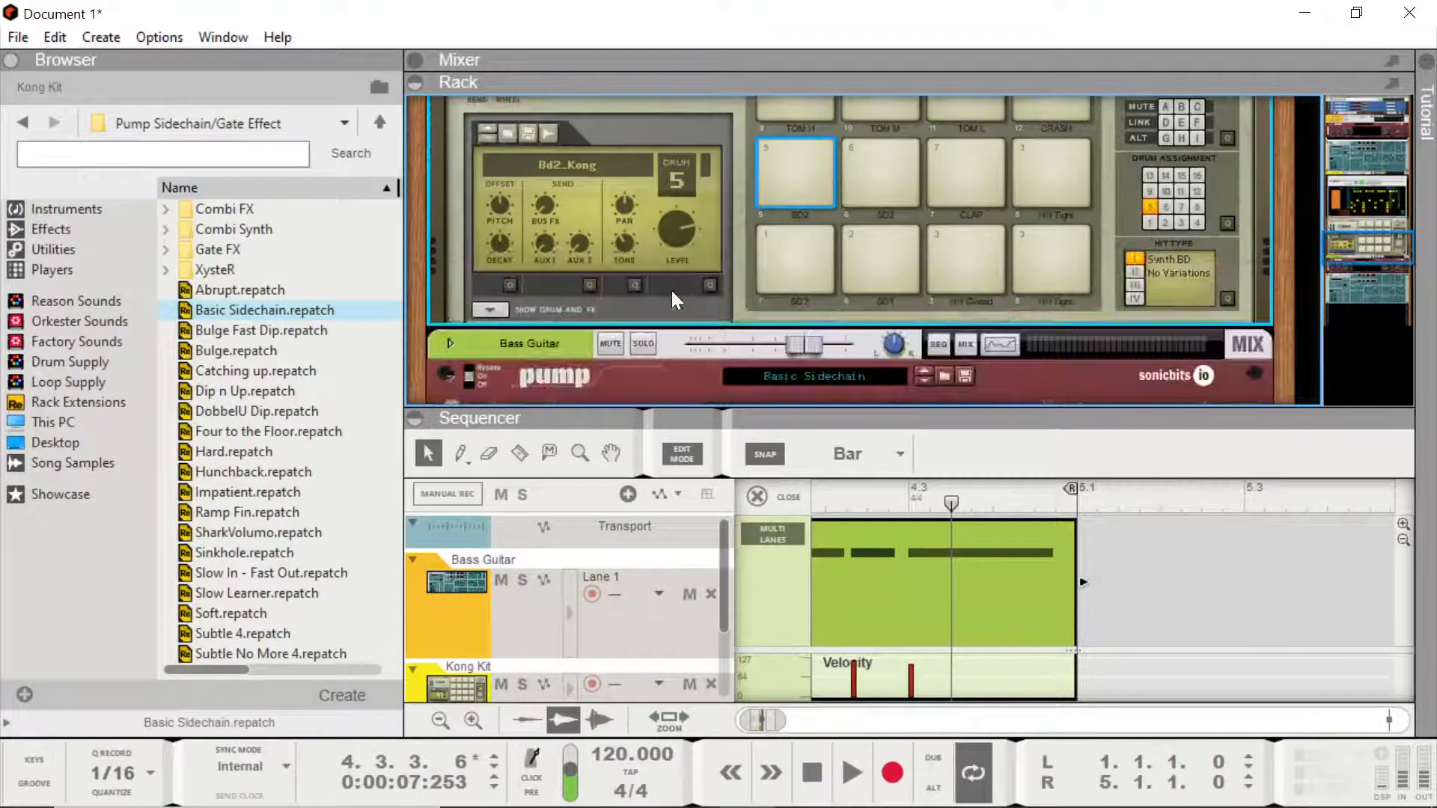
# - Add a second Kong Drum Designer at the end of the rack
pyautogui.scroll(-2, 658, 254)
pyautogui.scroll(-8, 778, 187)
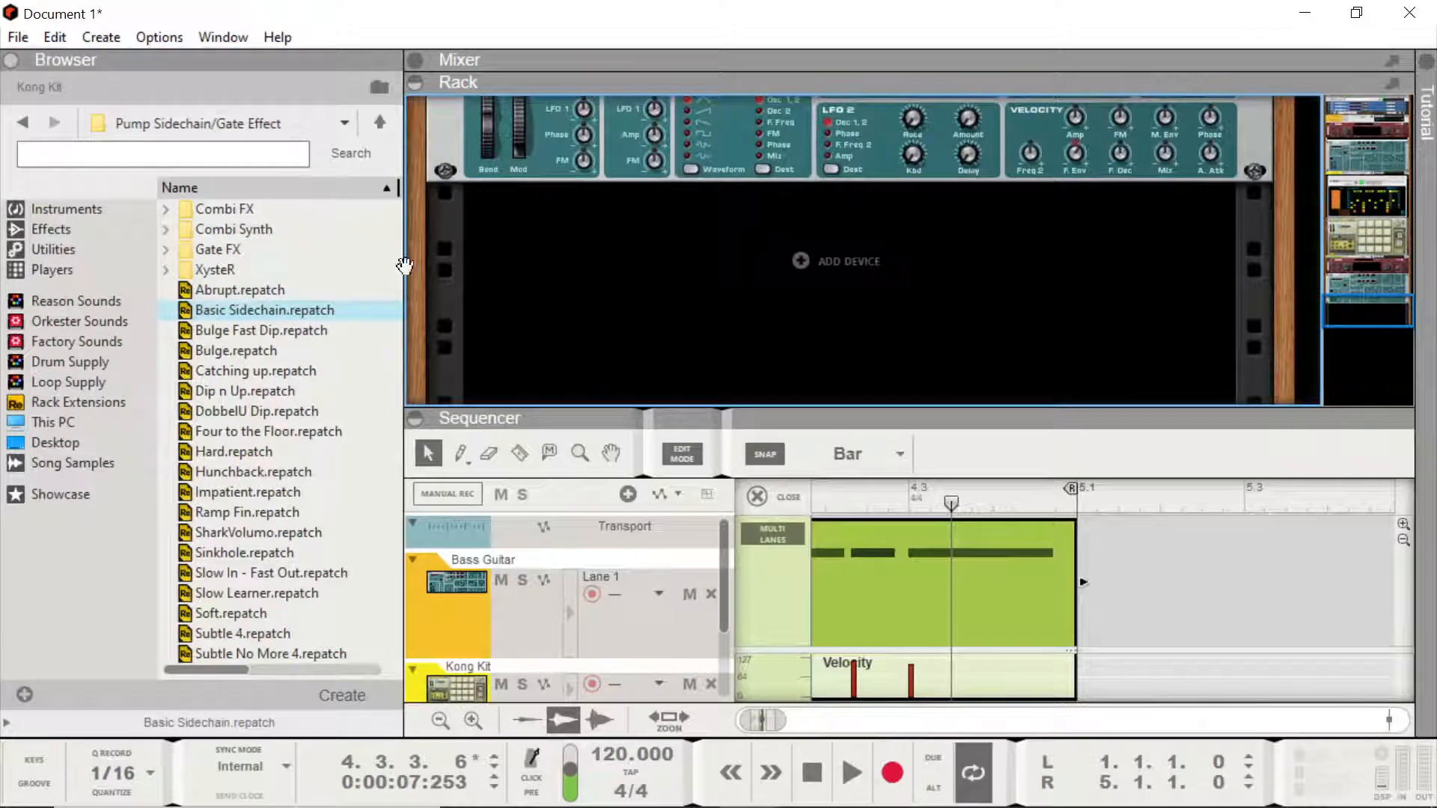
pyautogui.click(74, 208)
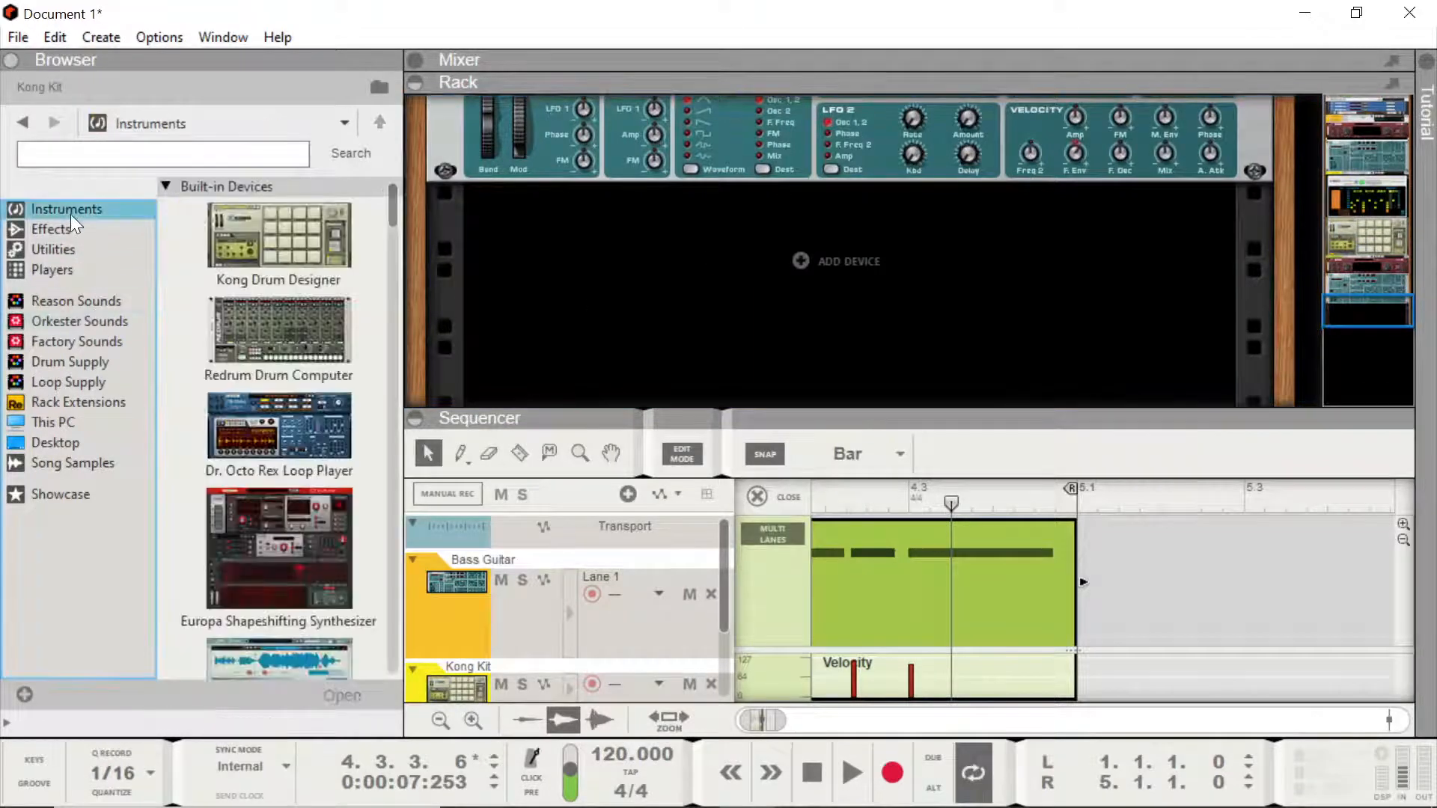
pyautogui.moveTo(262, 239); pyautogui.dragTo(937, 353)
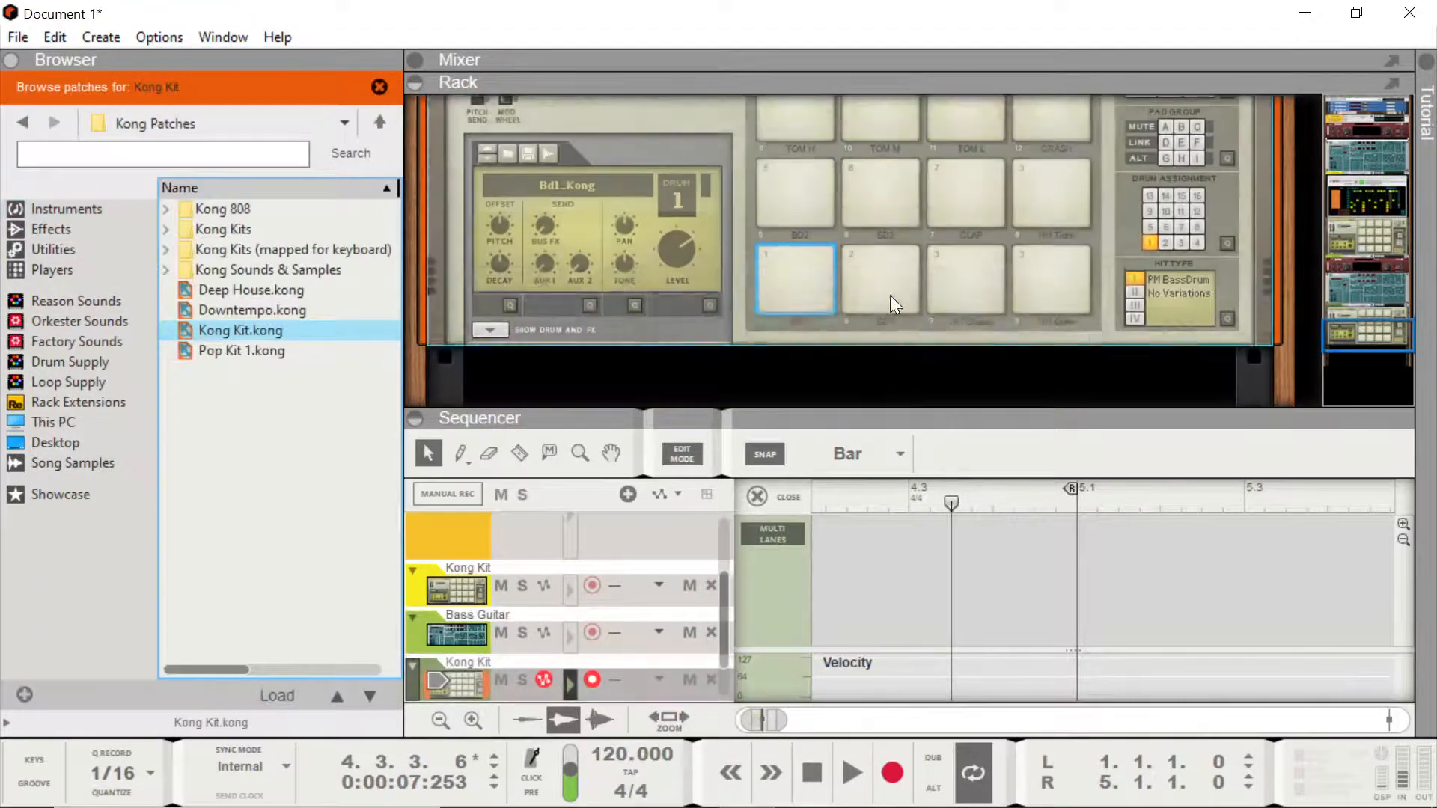
# - Select pad 1 on the new Kong and browse its drum patches in the 1. Bass Drums folder
pyautogui.click(790, 266)
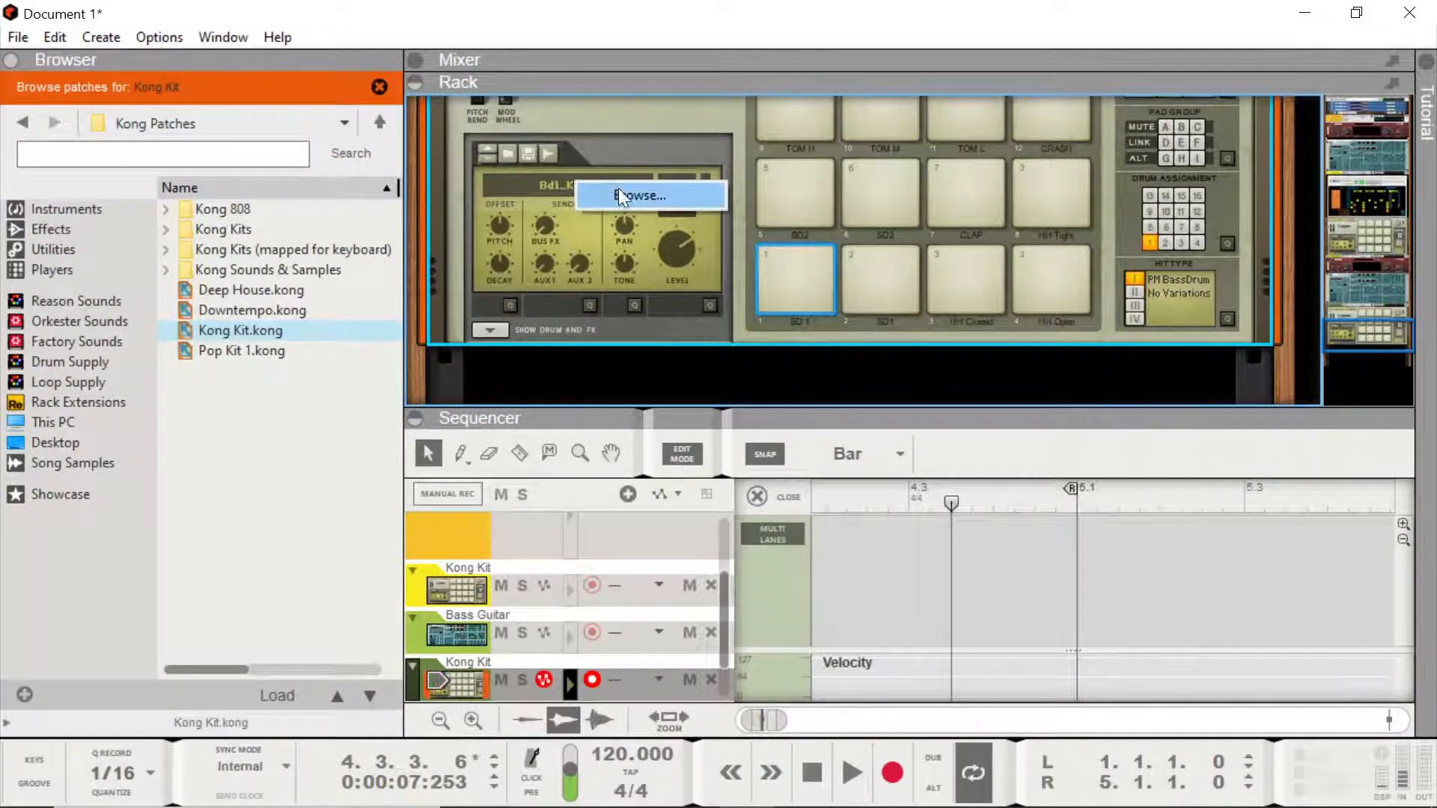
pyautogui.click(618, 189)
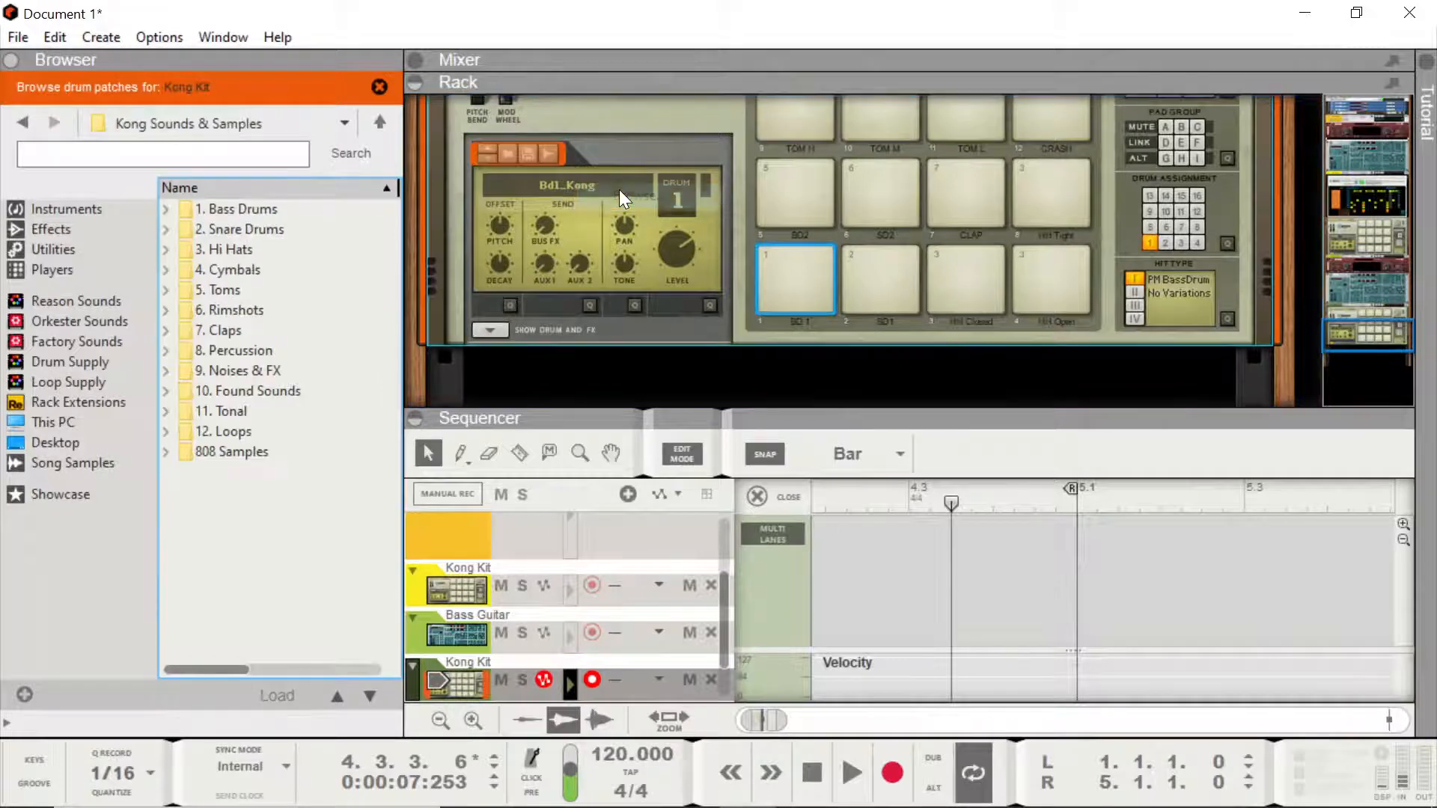
pyautogui.click(166, 209)
# - Audition the bass drum samples for the new Kong's pad 1, from Bd_404Tight_BL.wav through Bd_Alien_TSB.aiff
pyautogui.click(229, 229)
pyautogui.click(240, 249)
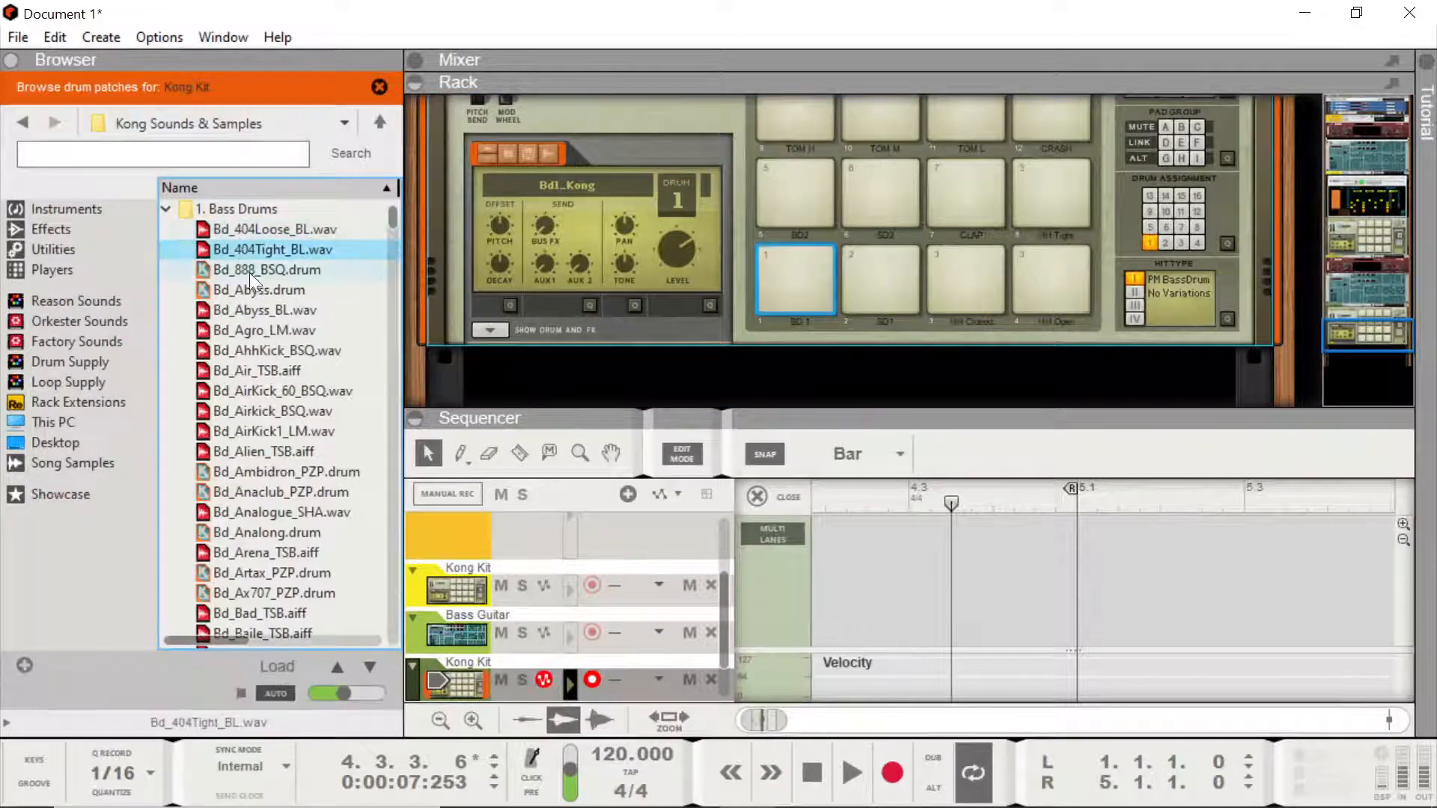
pyautogui.click(249, 271)
pyautogui.click(250, 289)
pyautogui.click(250, 309)
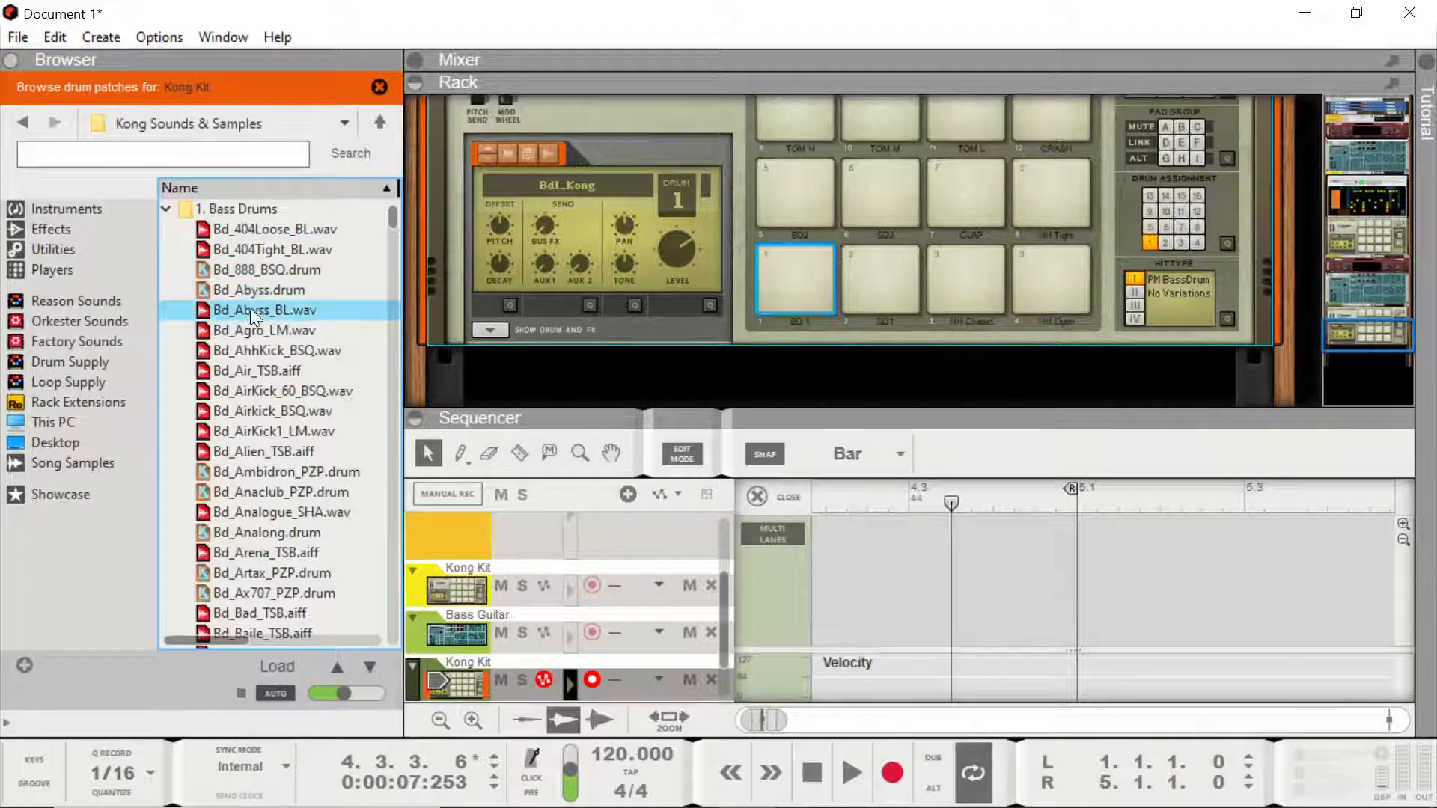
pyautogui.click(250, 329)
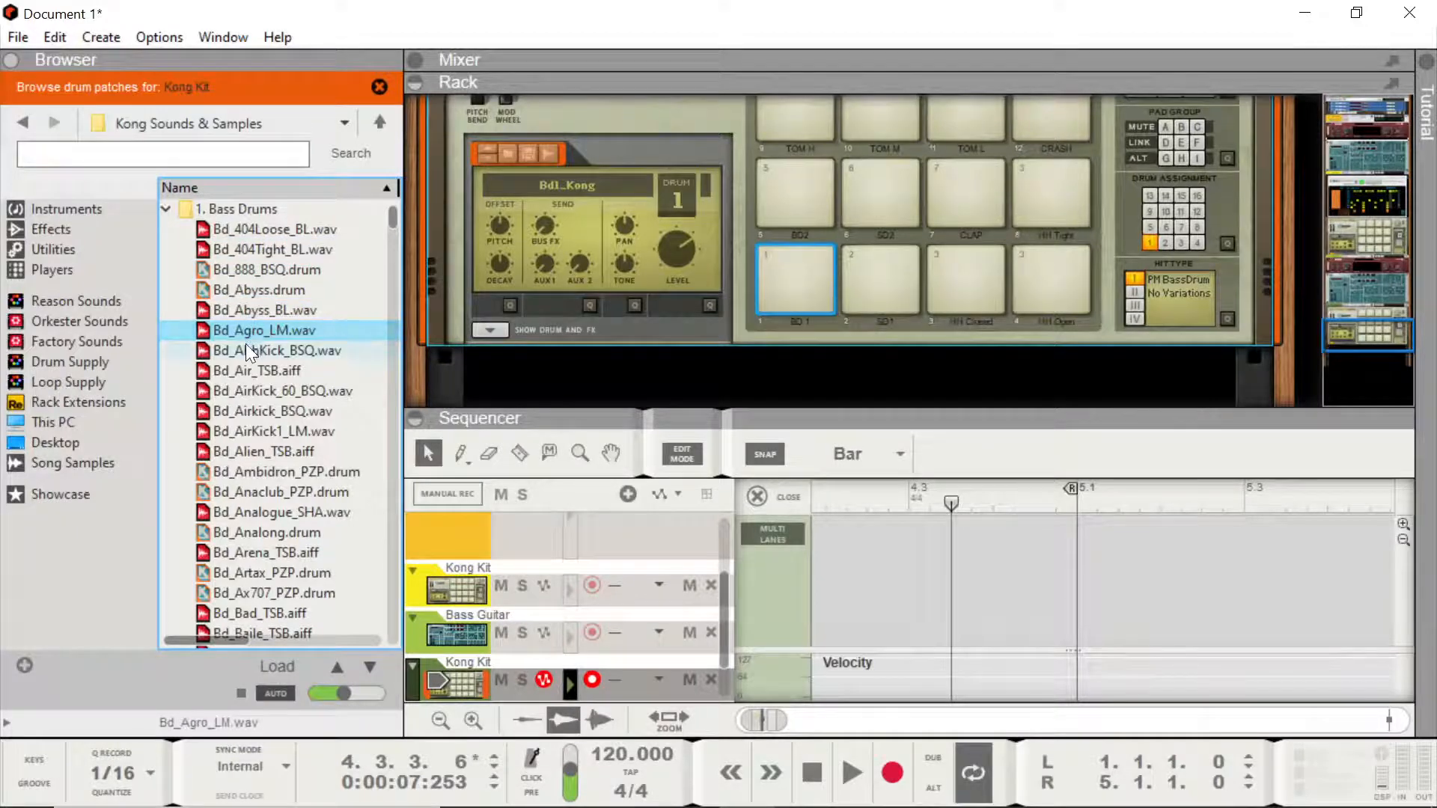
pyautogui.click(247, 350)
pyautogui.click(251, 364)
pyautogui.click(250, 389)
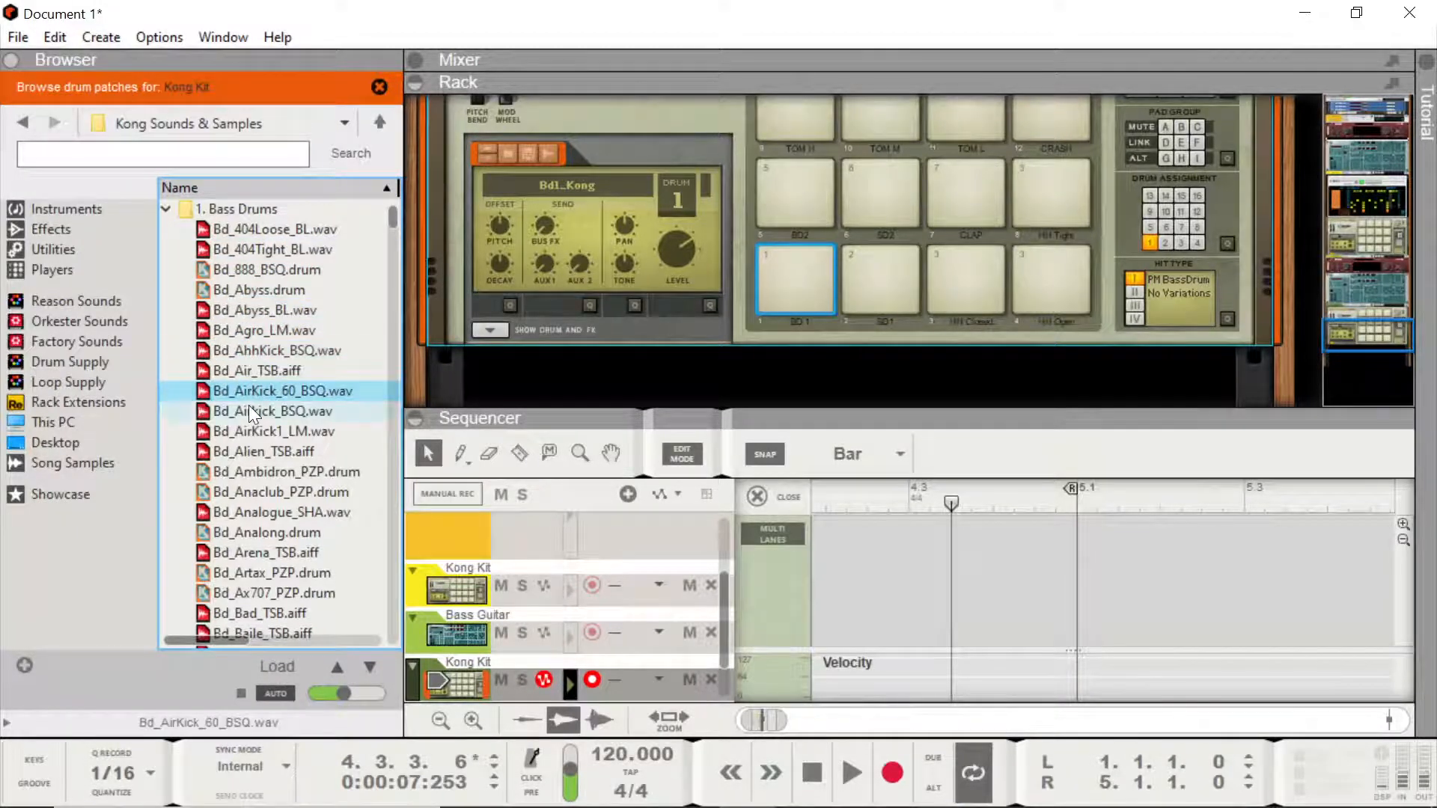
pyautogui.click(248, 409)
pyautogui.click(249, 432)
pyautogui.click(253, 449)
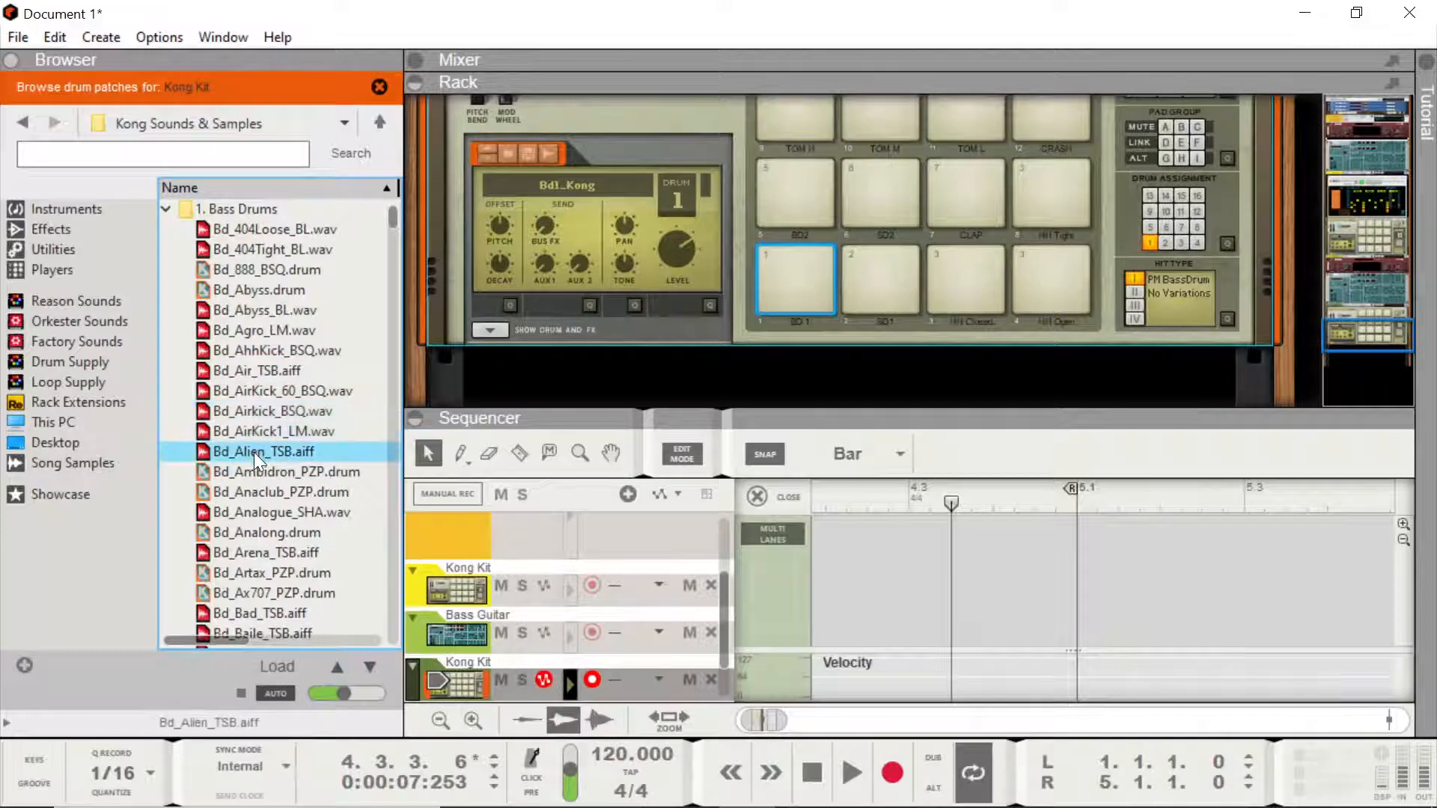
# - Load the bass drum sample Bd_Analogue_SHA.wav onto pad 1 of the new Kong and leave patch browsing
pyautogui.click(254, 472)
pyautogui.click(254, 493)
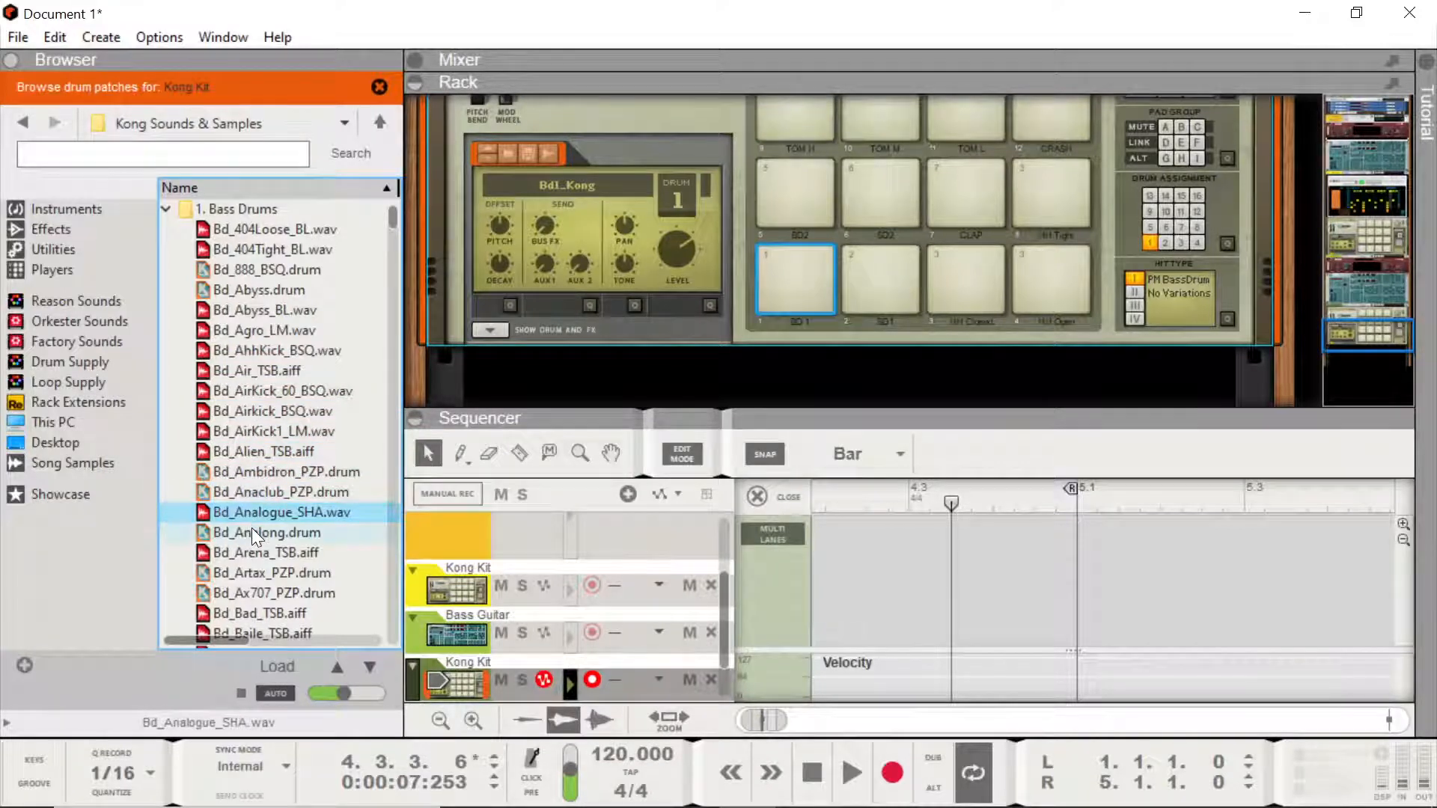
pyautogui.moveTo(244, 514); pyautogui.dragTo(795, 266)
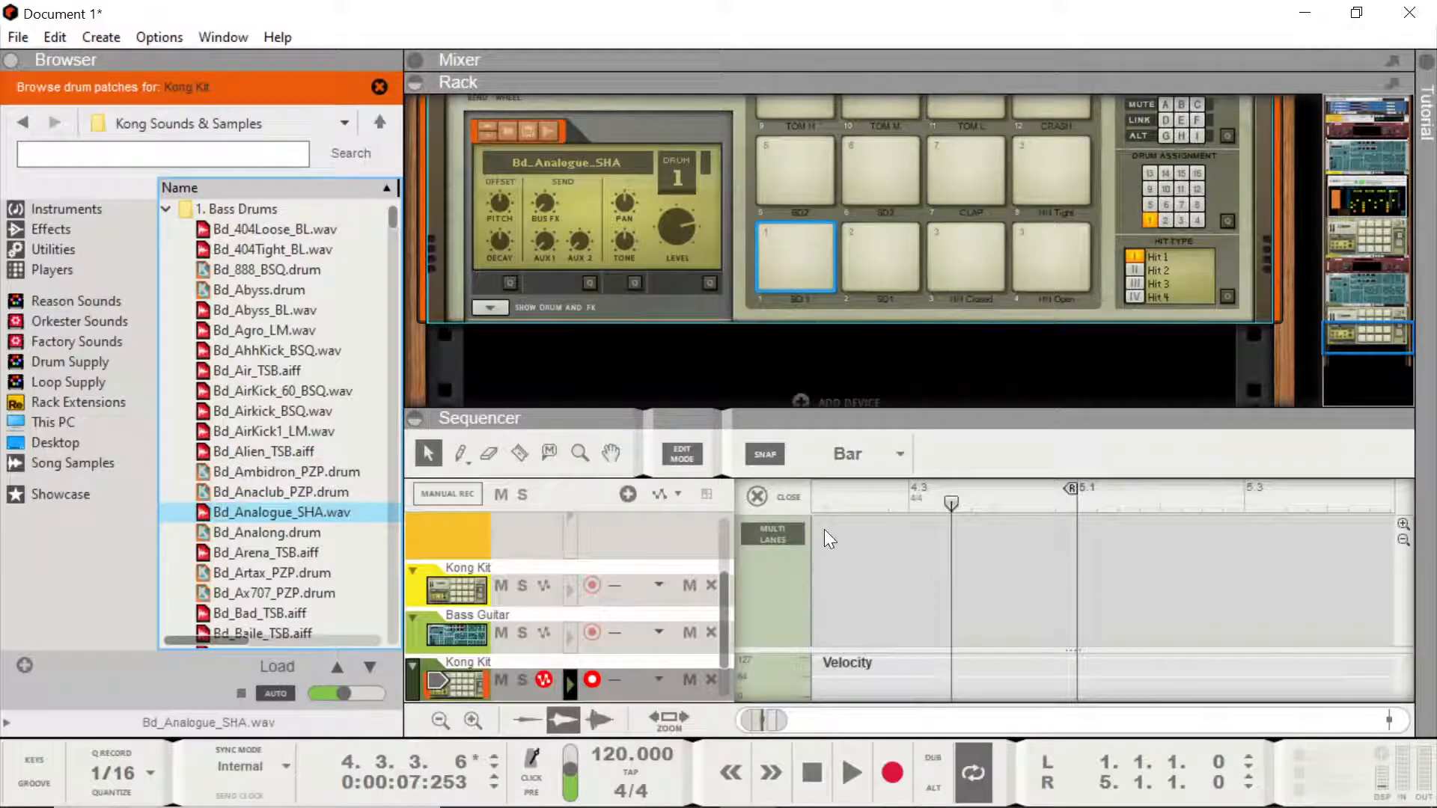
pyautogui.click(30, 267)
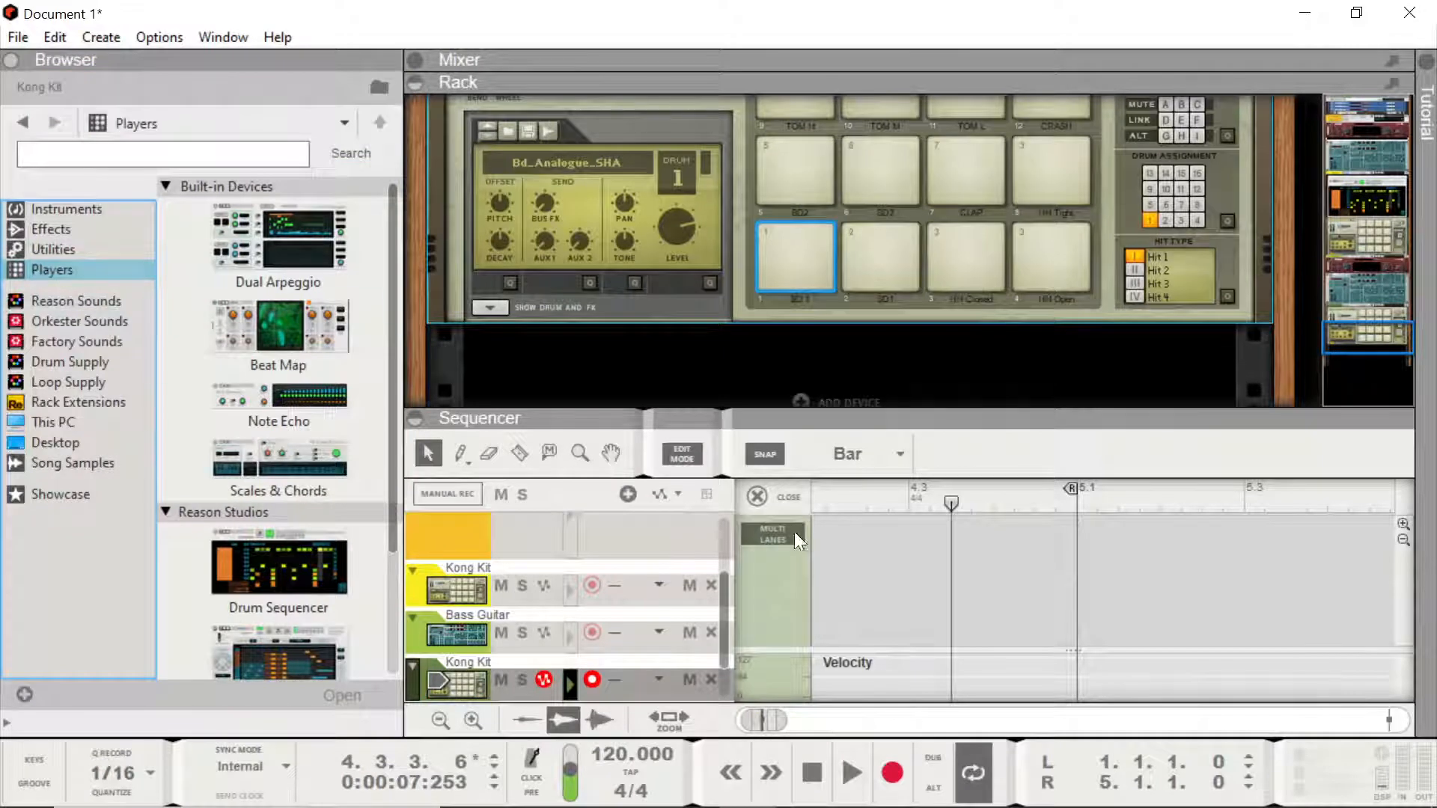
# - Return to the arrangement, enlarge the sequencer, and create a four-bar clip from bar 1 on the new Kong track
pyautogui.click(758, 497)
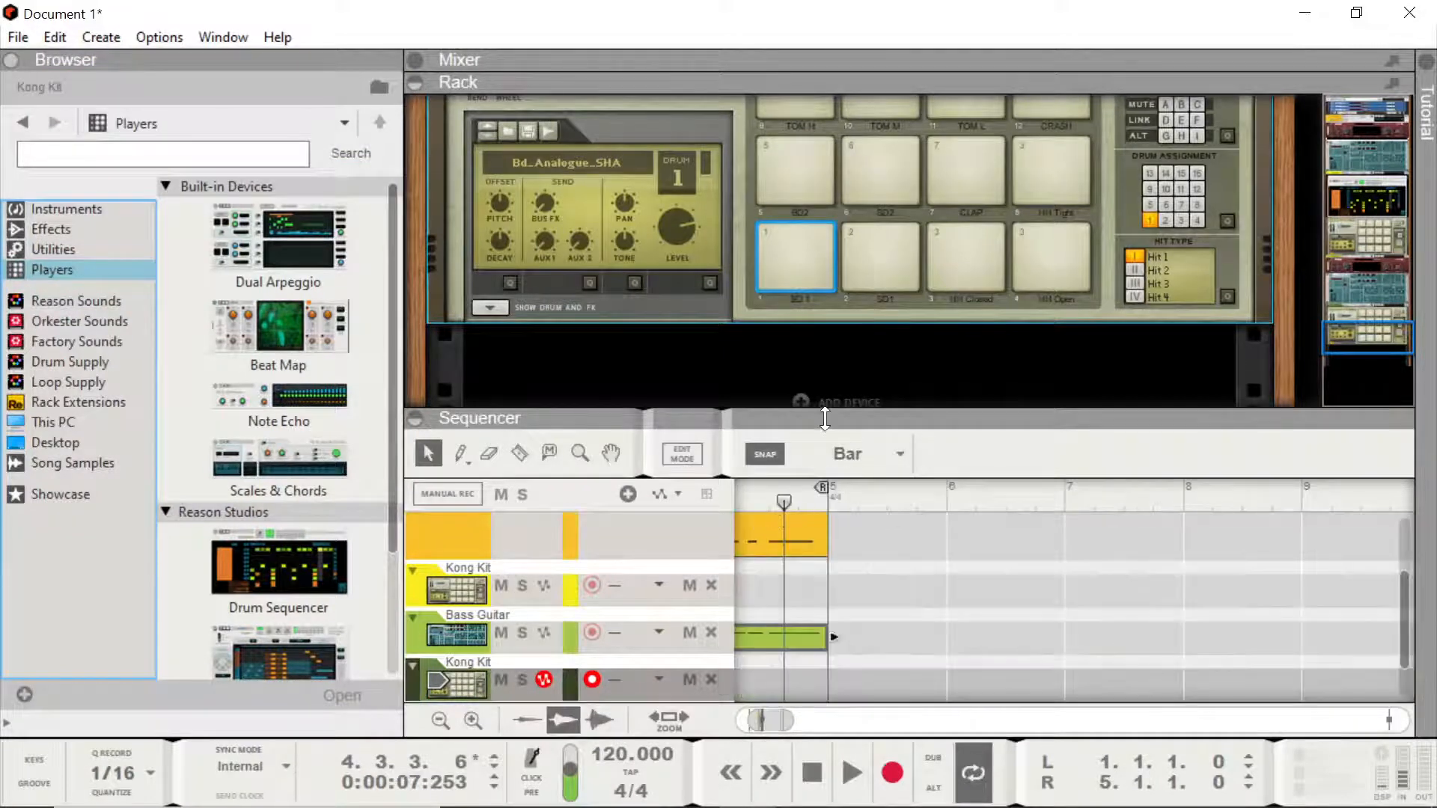
pyautogui.moveTo(823, 415); pyautogui.dragTo(894, 20)
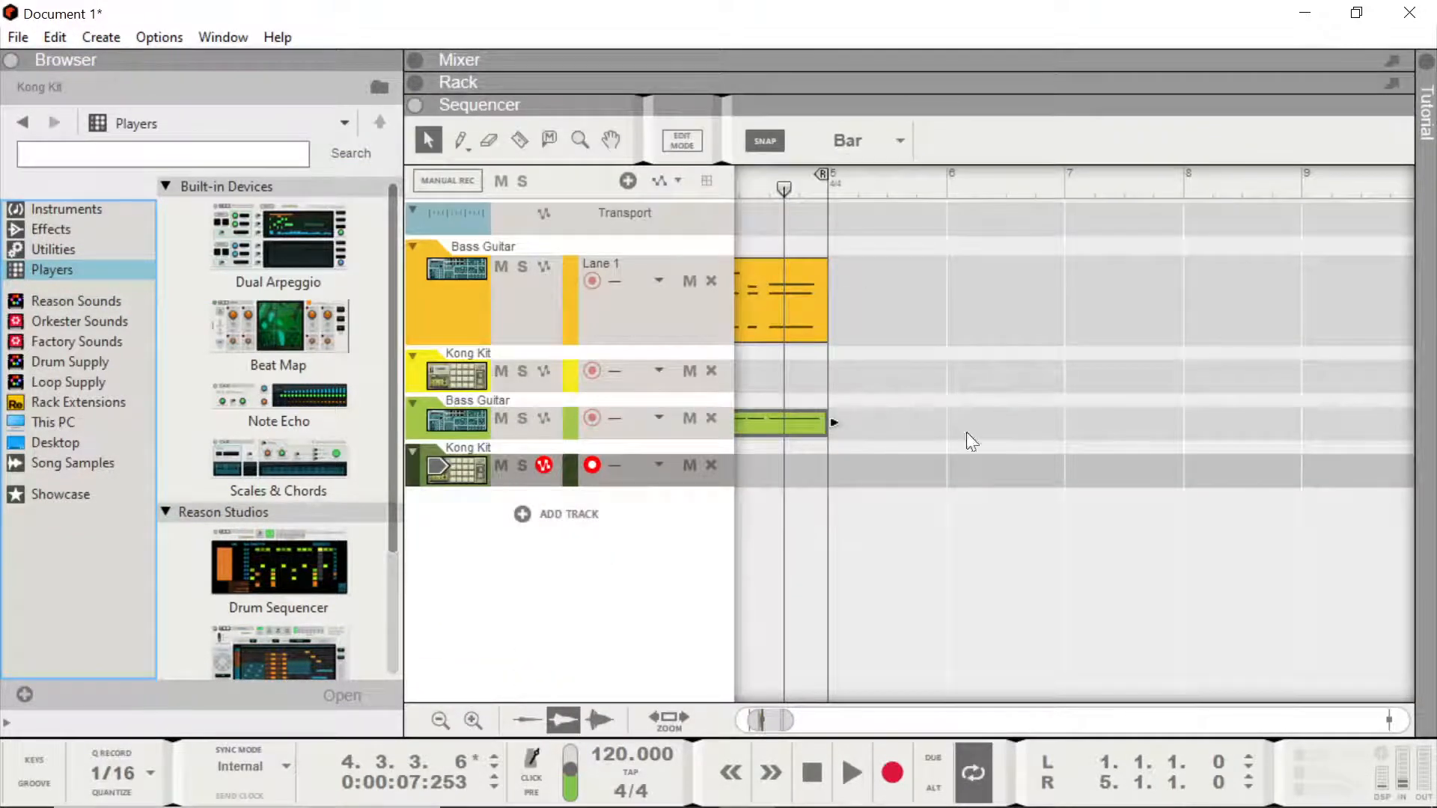
pyautogui.moveTo(770, 719); pyautogui.dragTo(733, 722)
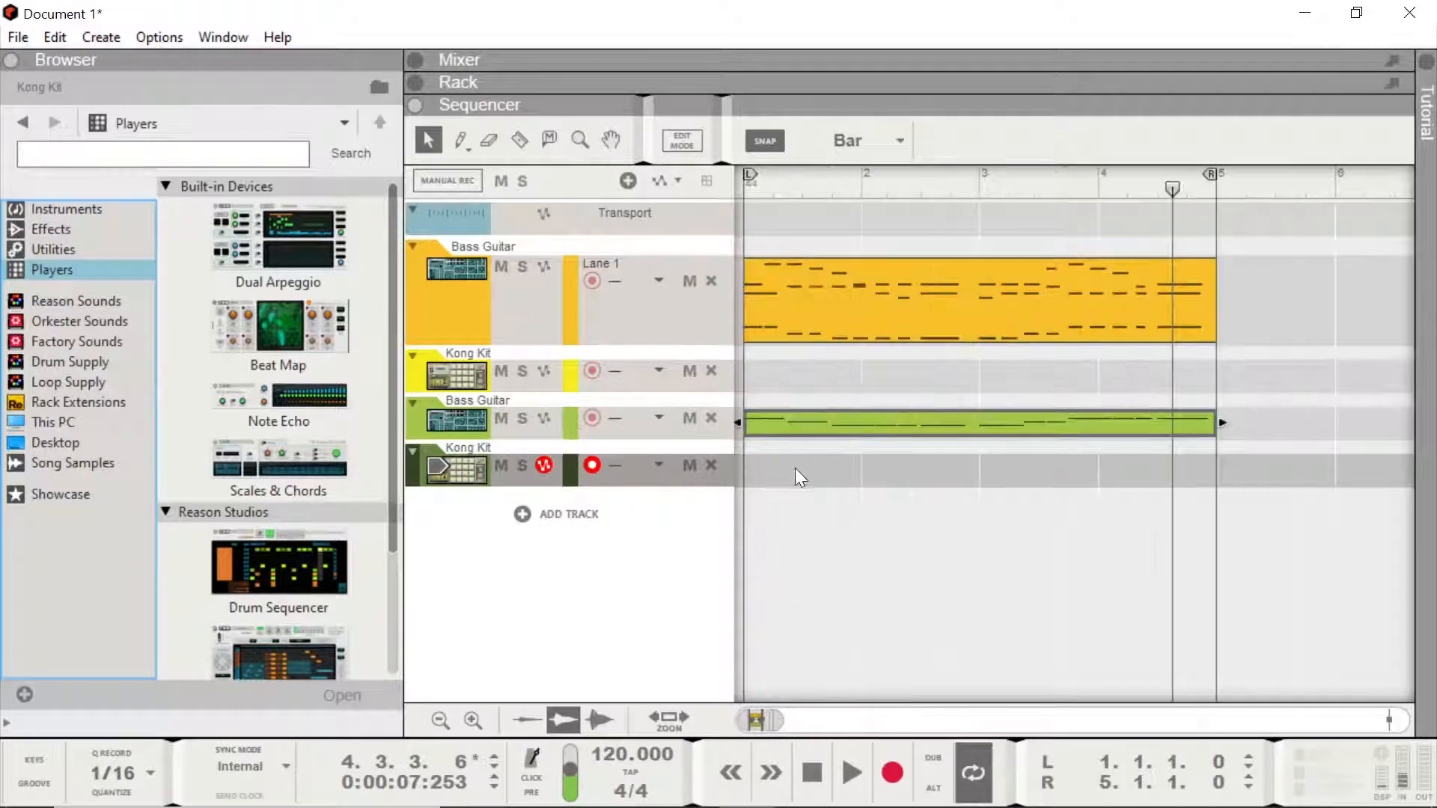
pyautogui.doubleClick(760, 471)
pyautogui.moveTo(867, 468); pyautogui.dragTo(1215, 467)
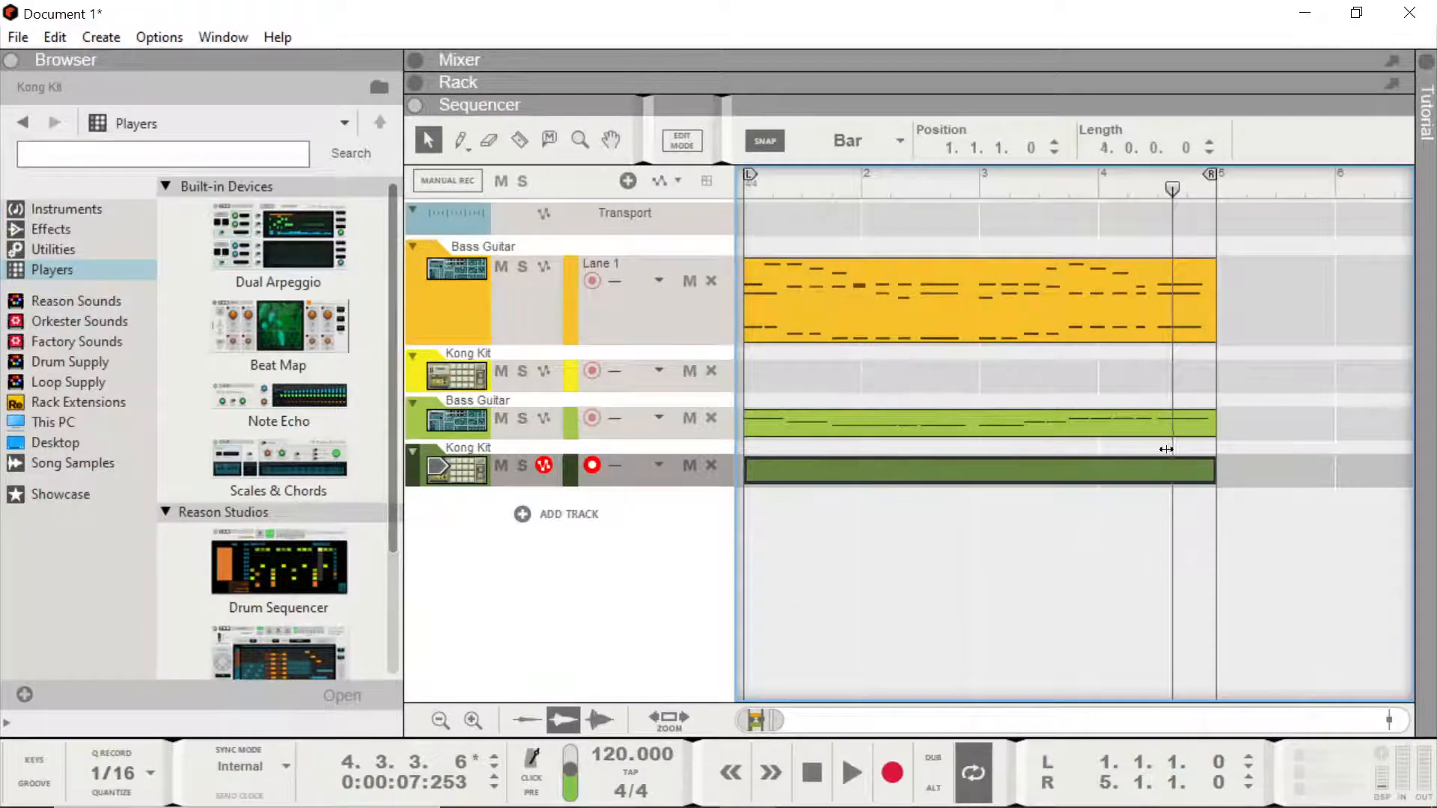
# - Open the new Kong clip for note editing and shorten it to one bar
pyautogui.doubleClick(829, 465)
pyautogui.moveTo(1234, 269); pyautogui.dragTo(892, 266)
pyautogui.moveTo(863, 187); pyautogui.dragTo(708, 185)
pyautogui.scroll(-7, 1119, 249)
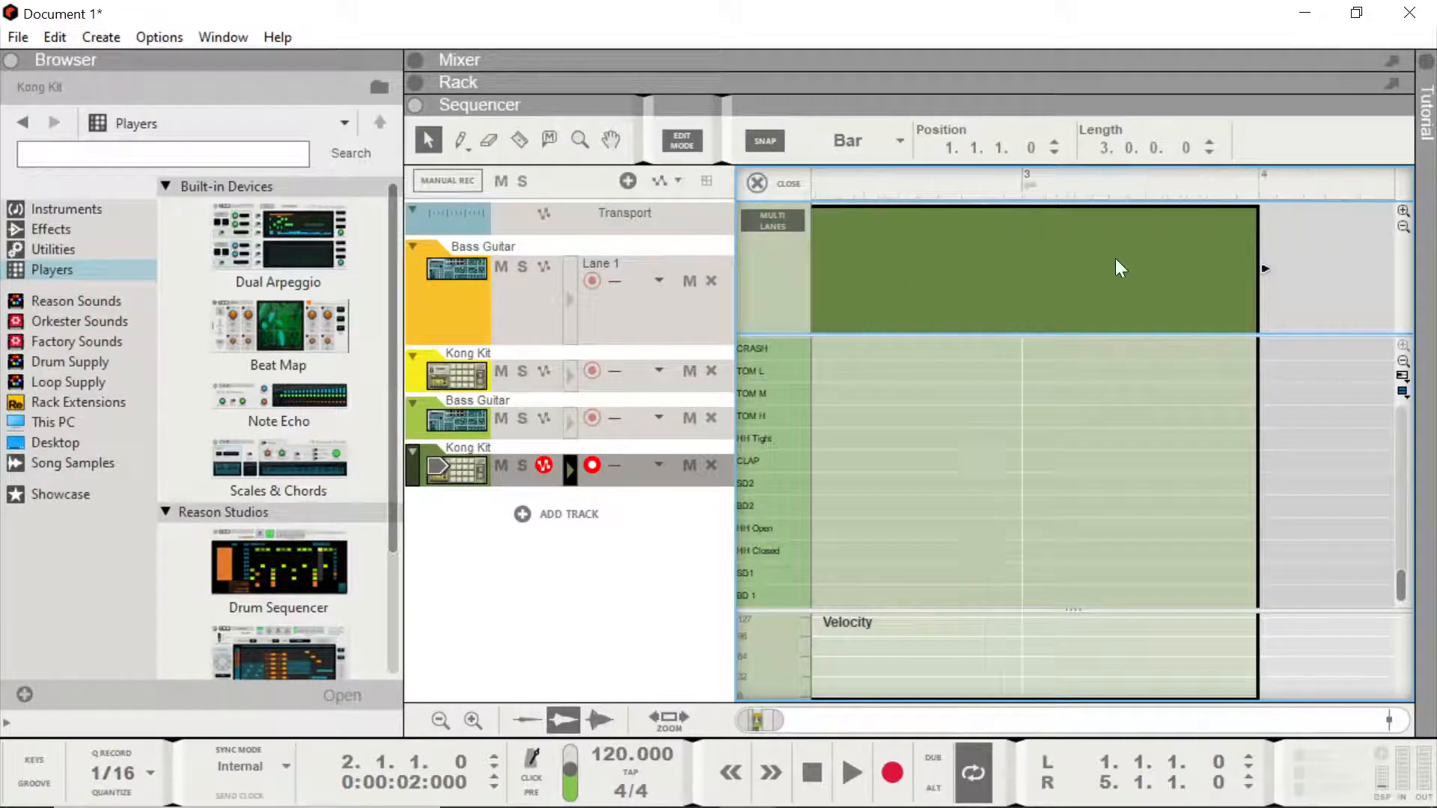
pyautogui.moveTo(1128, 266); pyautogui.dragTo(922, 274)
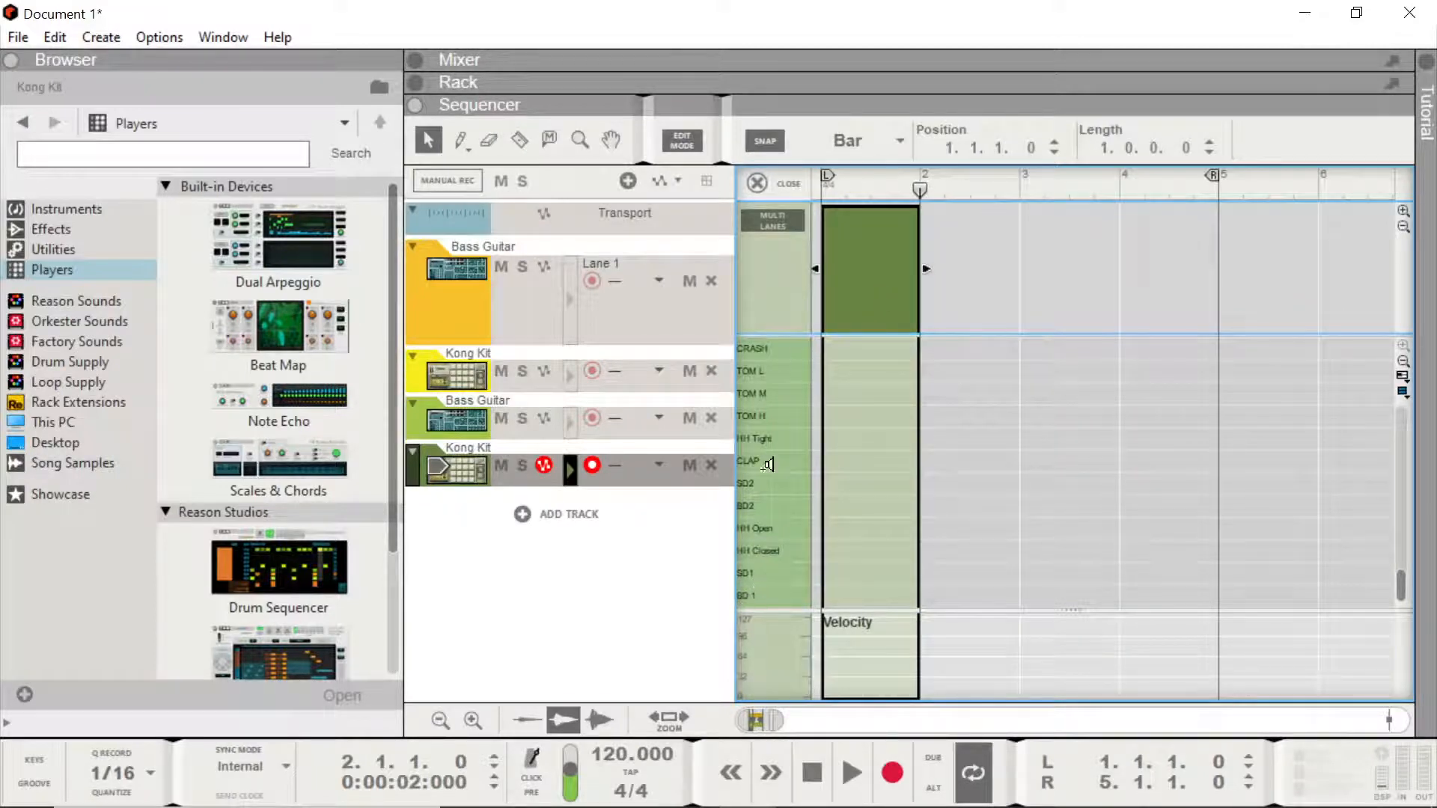
# - Draw four BD 1 kick notes on a 1/16 grid, one on each beat of bar 1
pyautogui.click(749, 591)
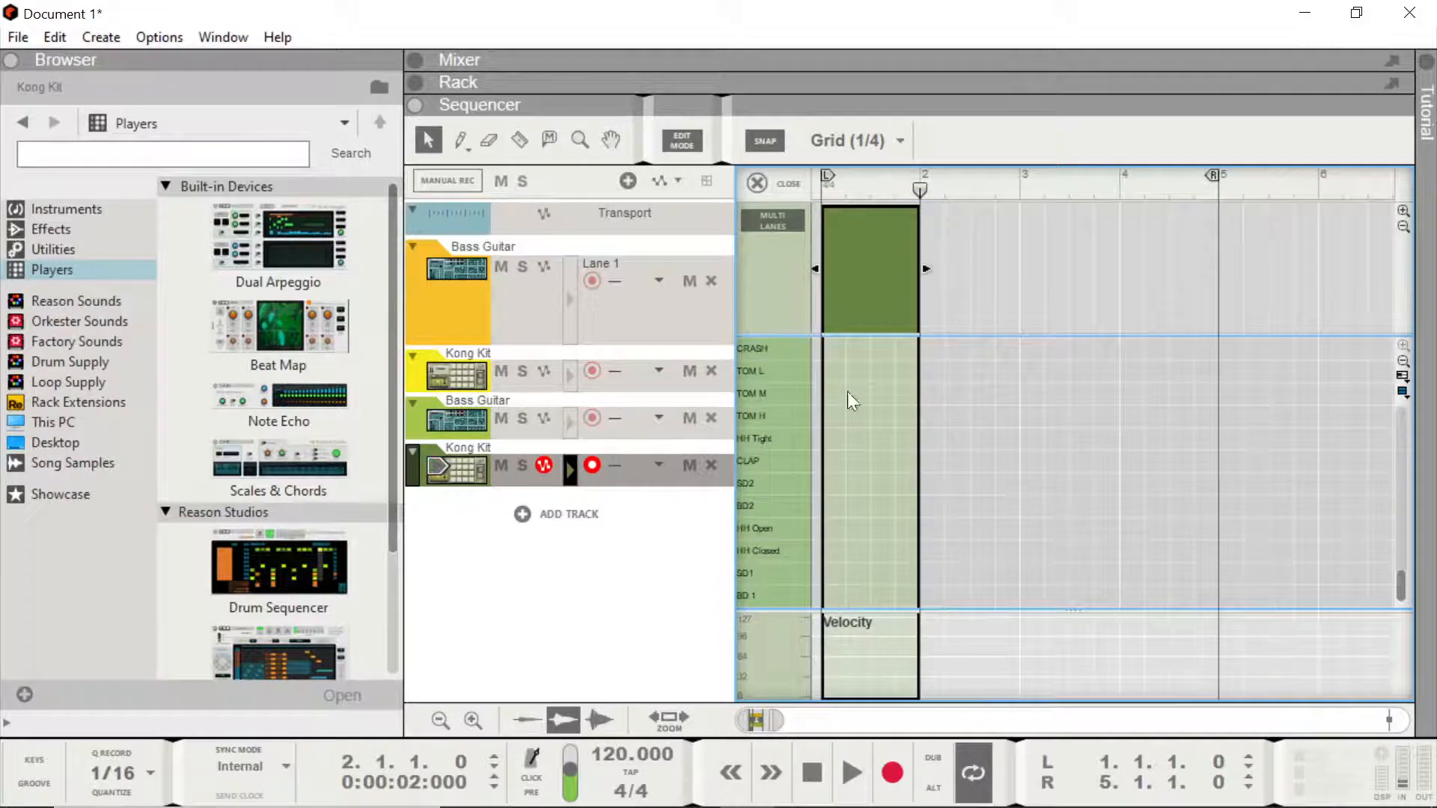
pyautogui.scroll(2, 839, 404)
pyautogui.scroll(2, 851, 404)
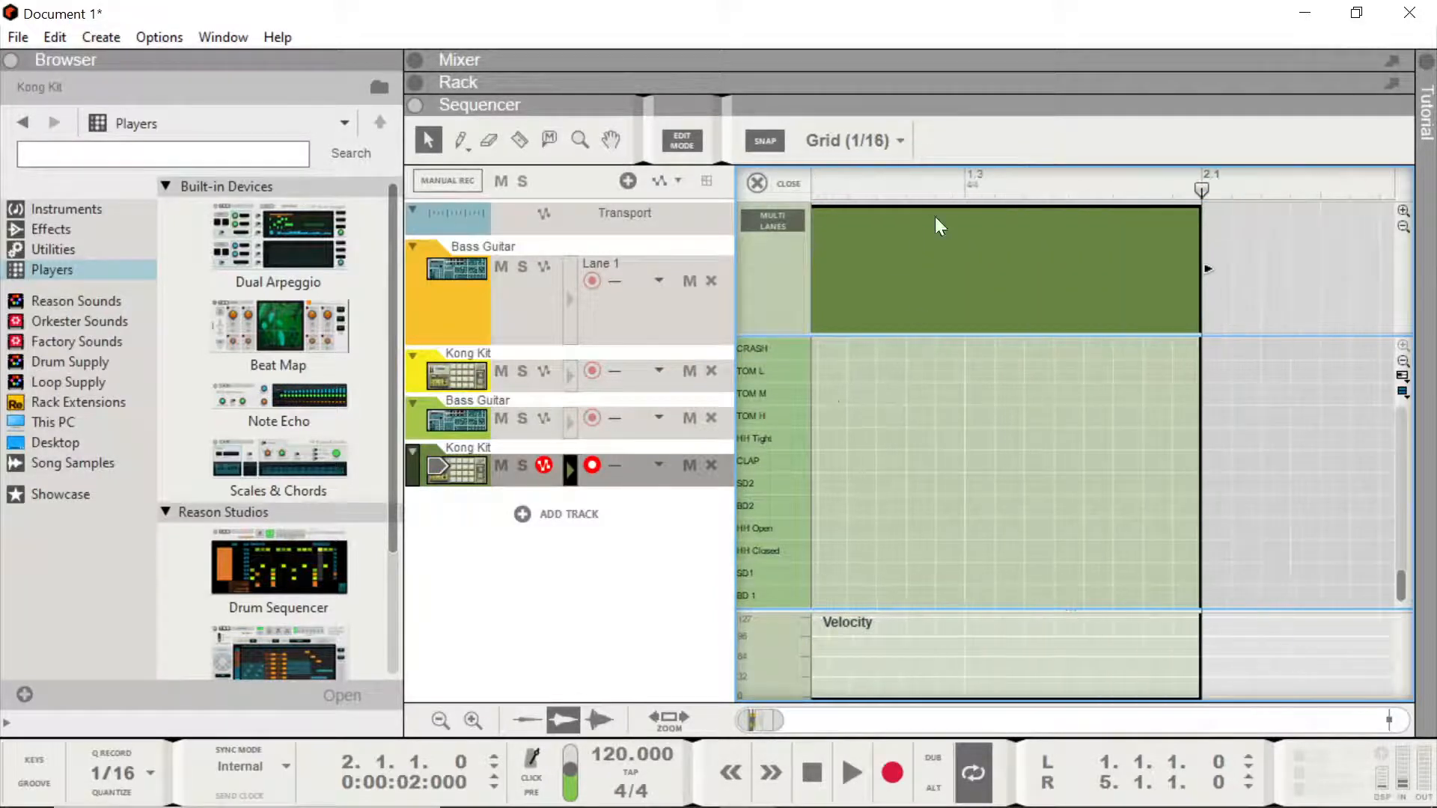
pyautogui.moveTo(885, 190); pyautogui.dragTo(738, 166)
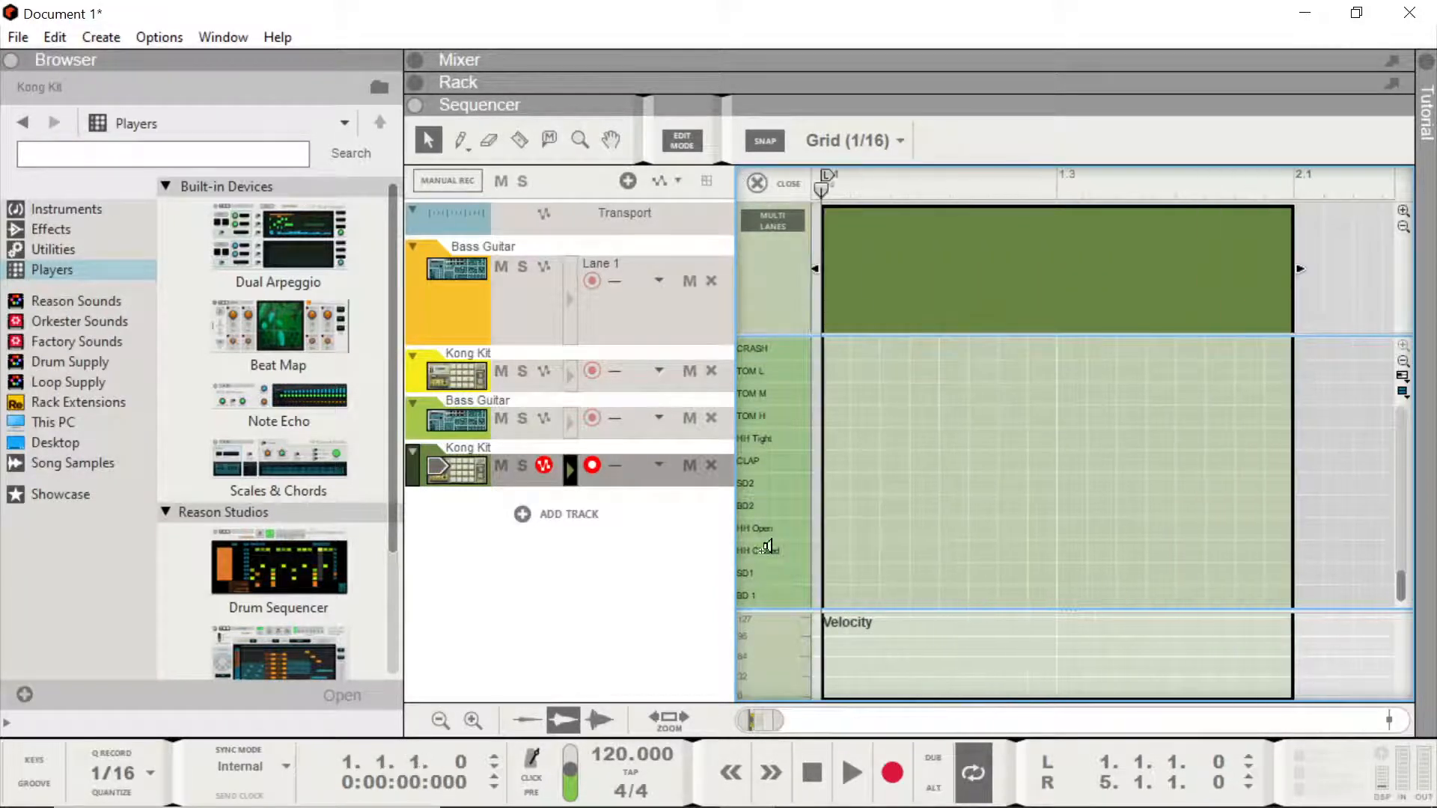
pyautogui.click(836, 596)
pyautogui.click(953, 596)
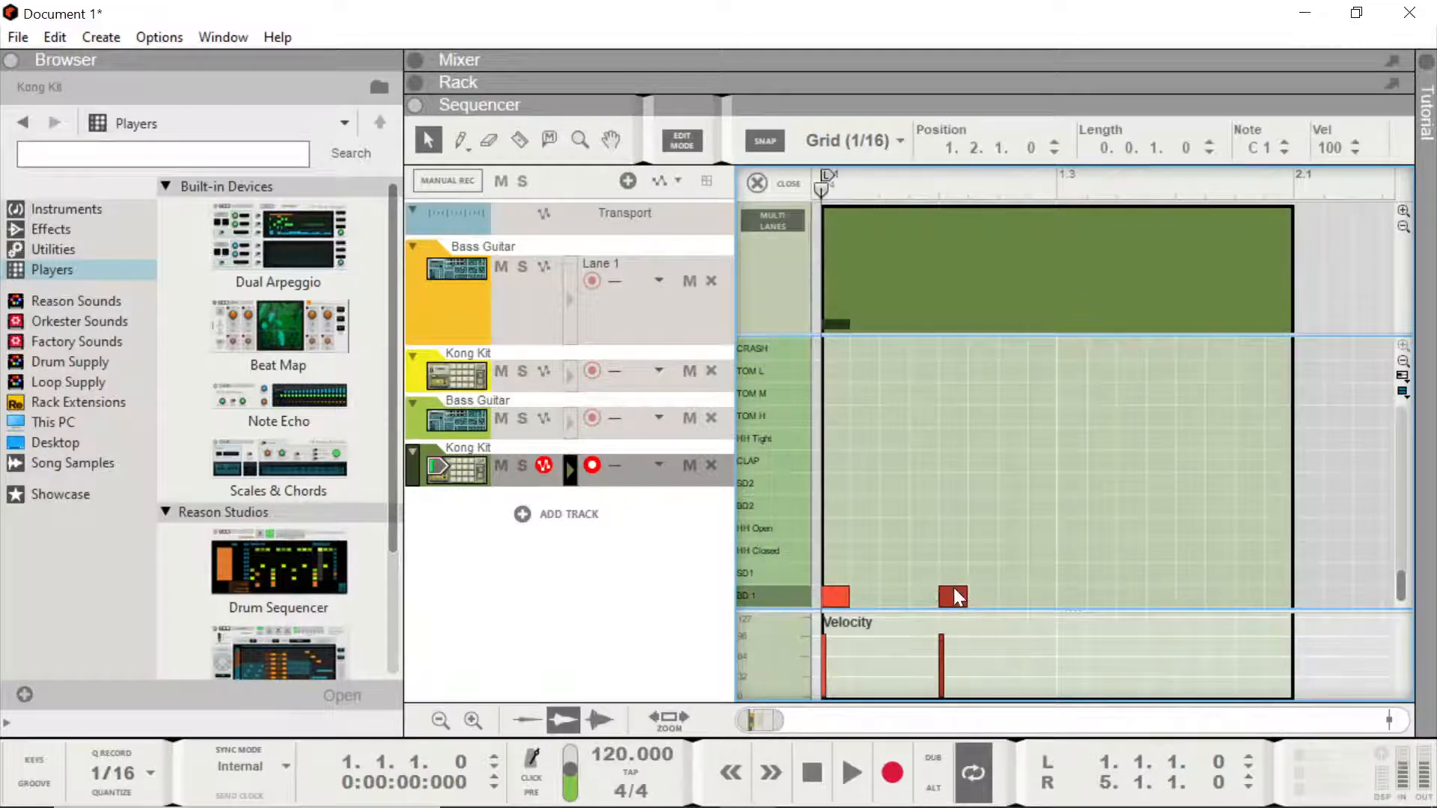
pyautogui.click(1071, 597)
pyautogui.click(1189, 596)
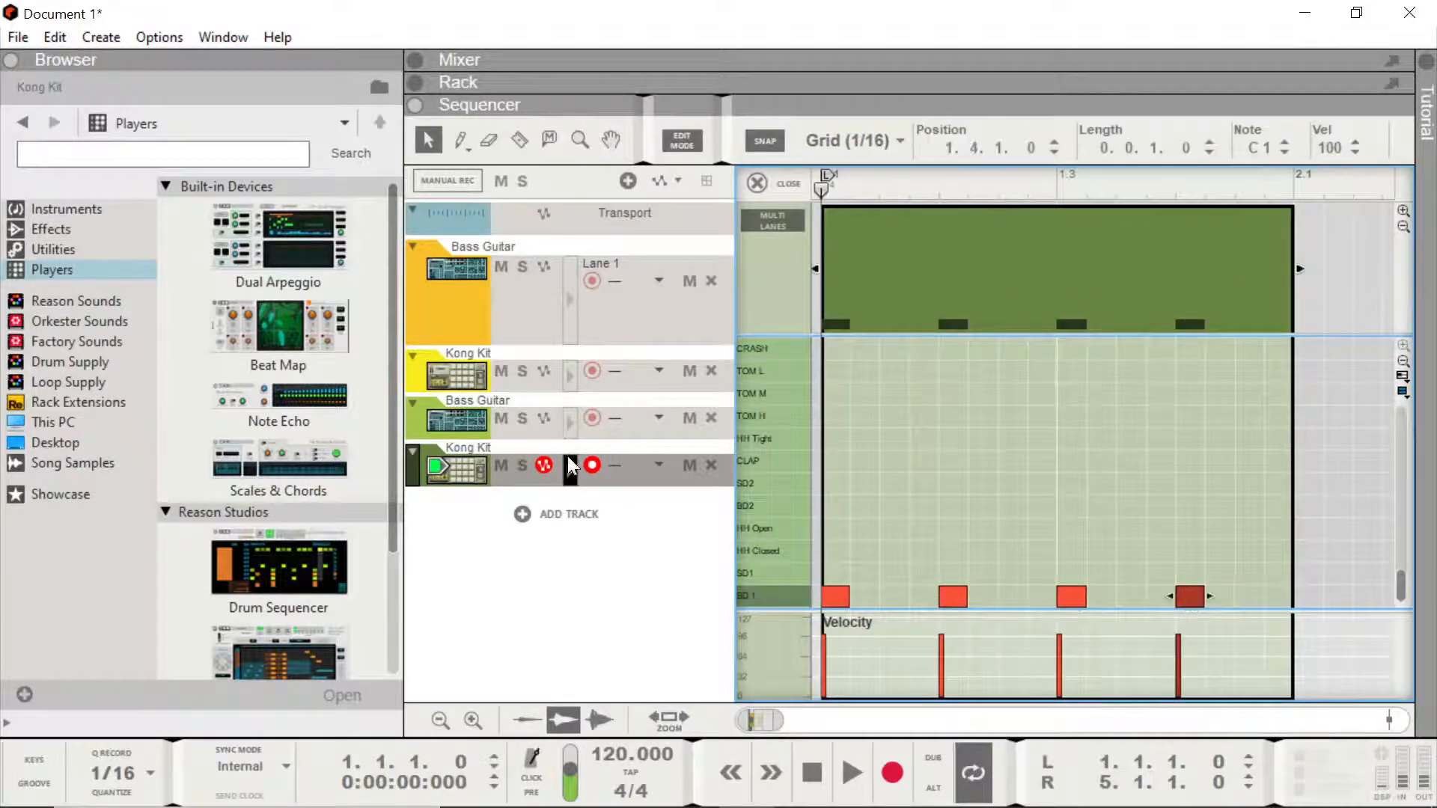
# - Solo the new Kong track and listen to its kick pattern on its own
pyautogui.click(521, 465)
pyautogui.press('space')
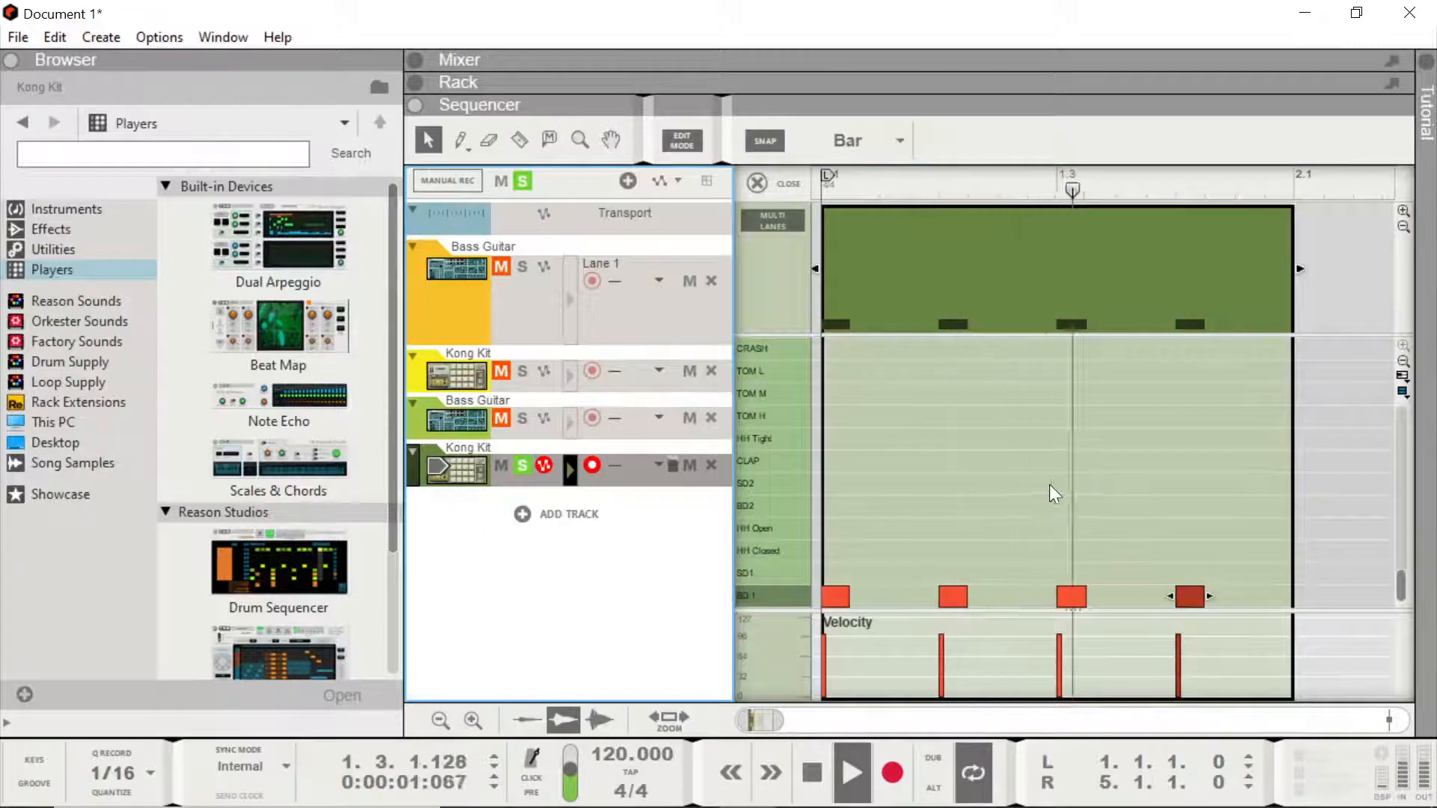
pyautogui.press('space')
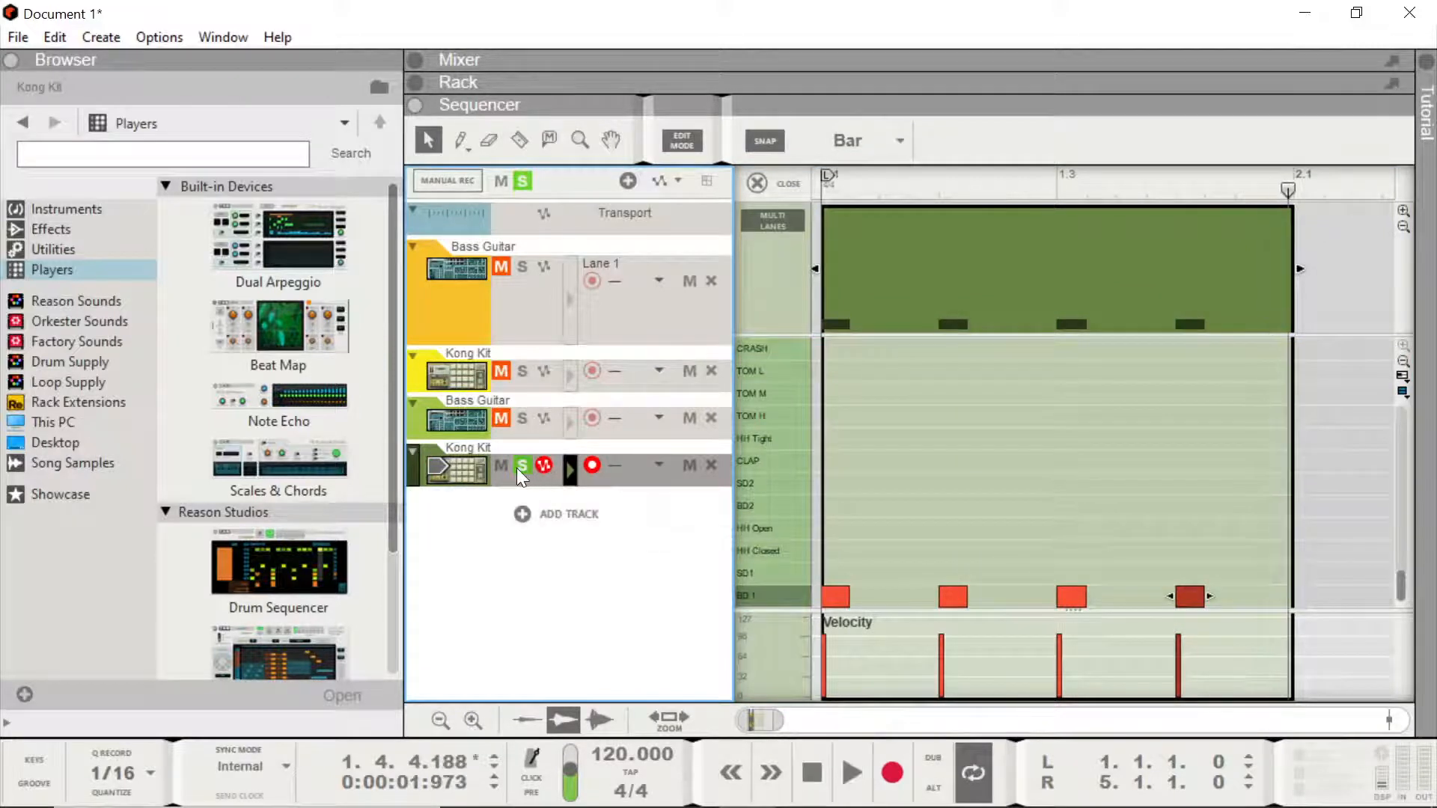
pyautogui.press('space')
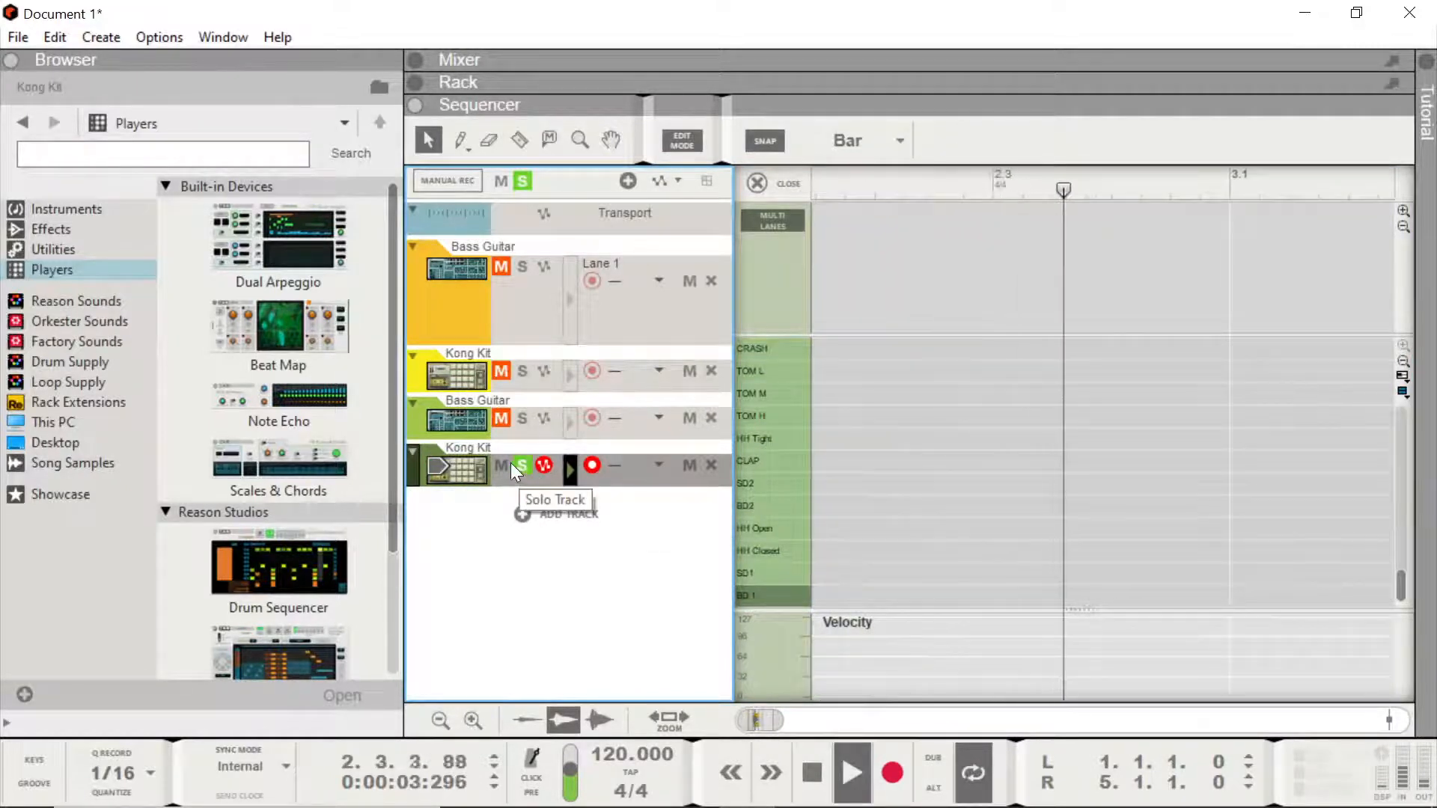
# - Stop playback, close the clip editor, and duplicate the one-bar kick clip three times to fill bars 2 to 4
pyautogui.click(756, 183)
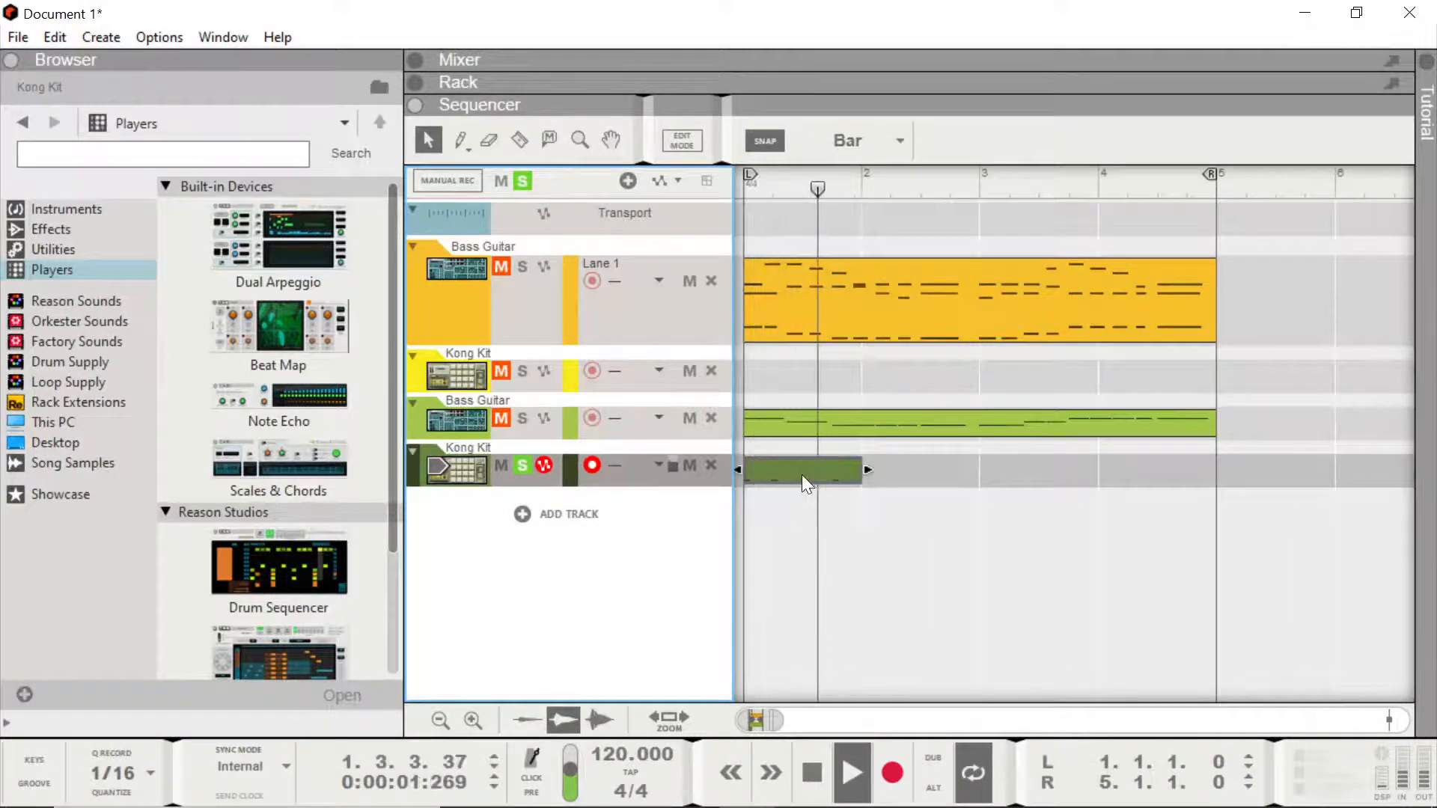
pyautogui.press('space')
pyautogui.click(799, 473)
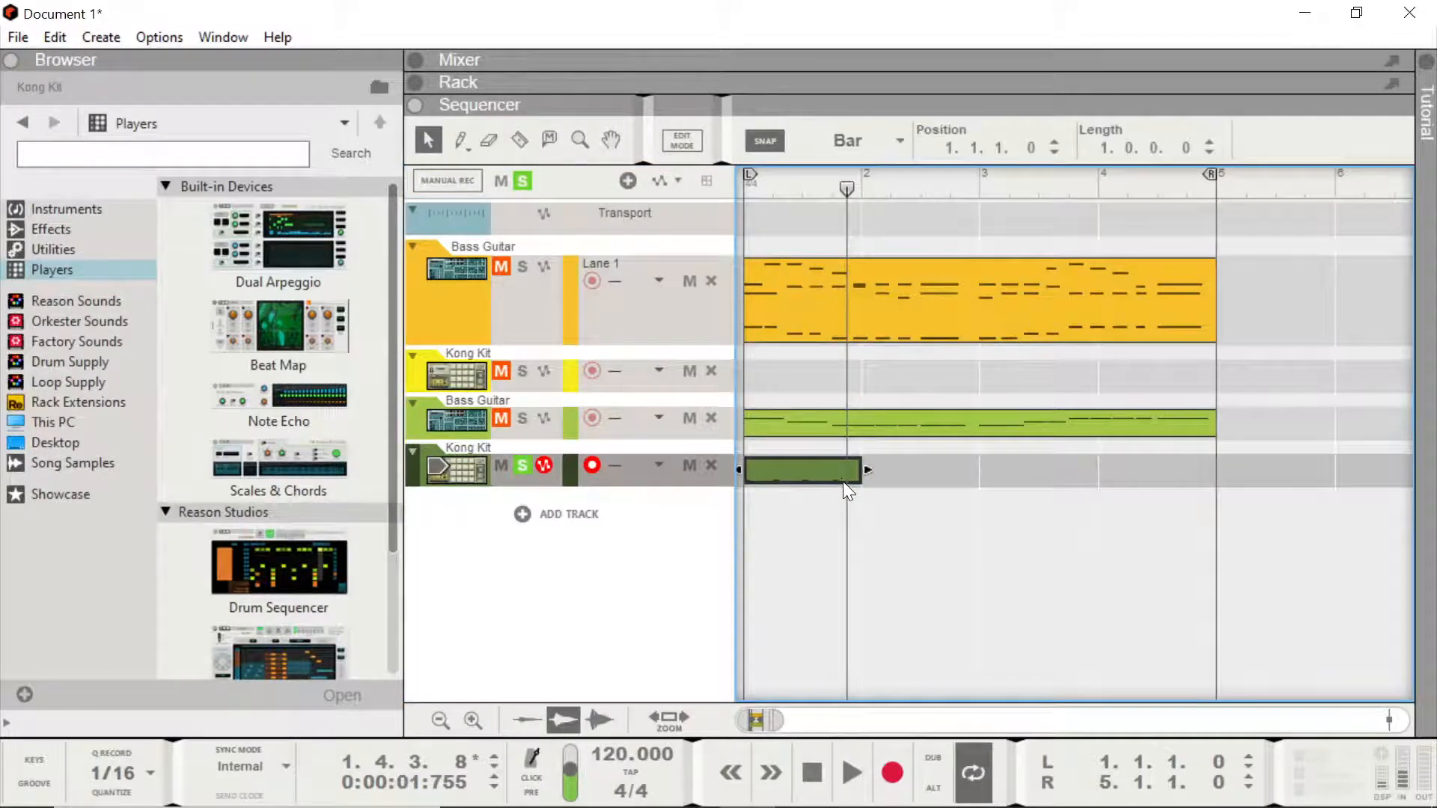
pyautogui.hotkey('ctrl', 'd')
pyautogui.hotkey('ctrl', 'd')
pyautogui.hotkey('ctrl', 'd')
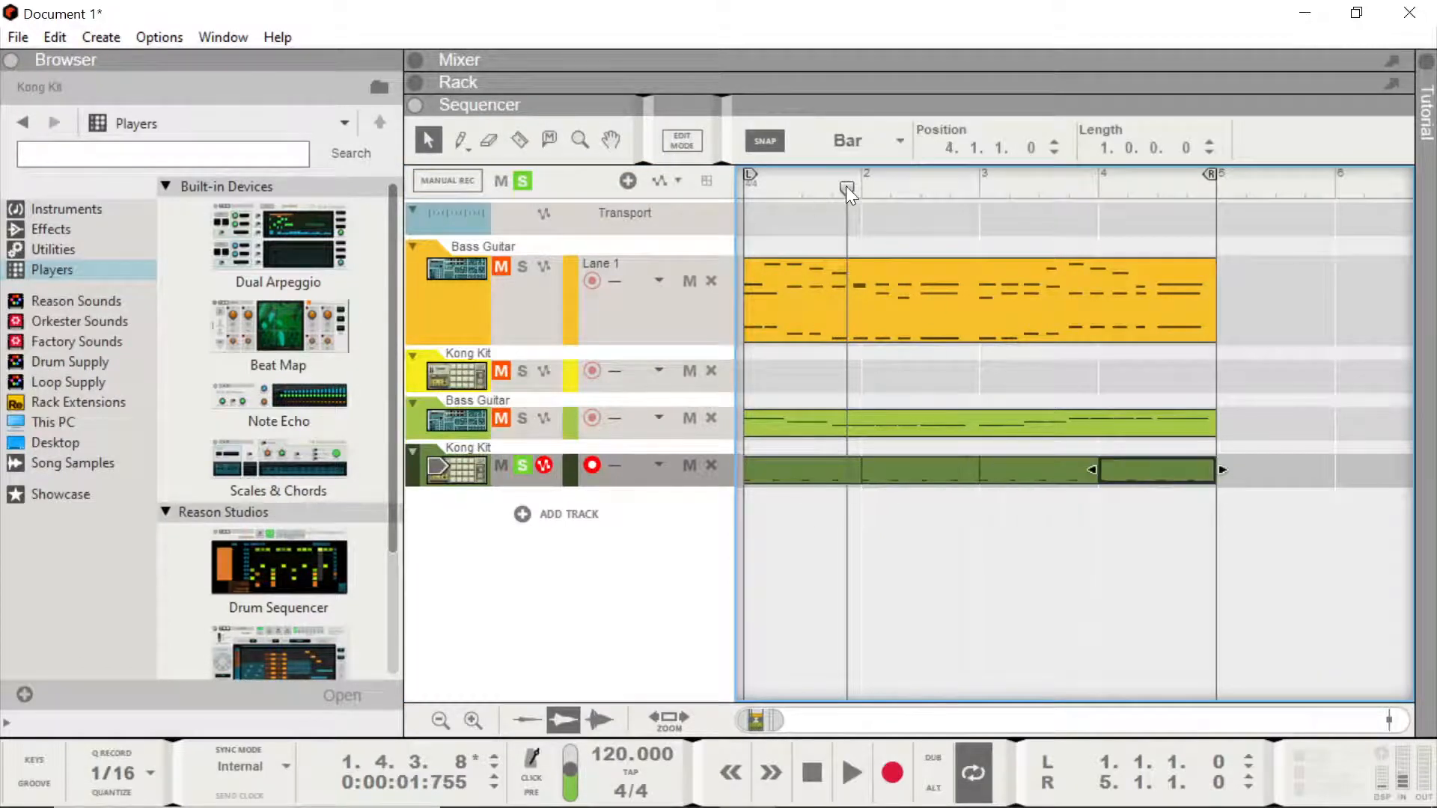
# - Unsolo the new Kong track and play the whole loop from bar 1, then return the playhead to the start
pyautogui.moveTo(845, 186); pyautogui.dragTo(717, 177)
pyautogui.click(527, 464)
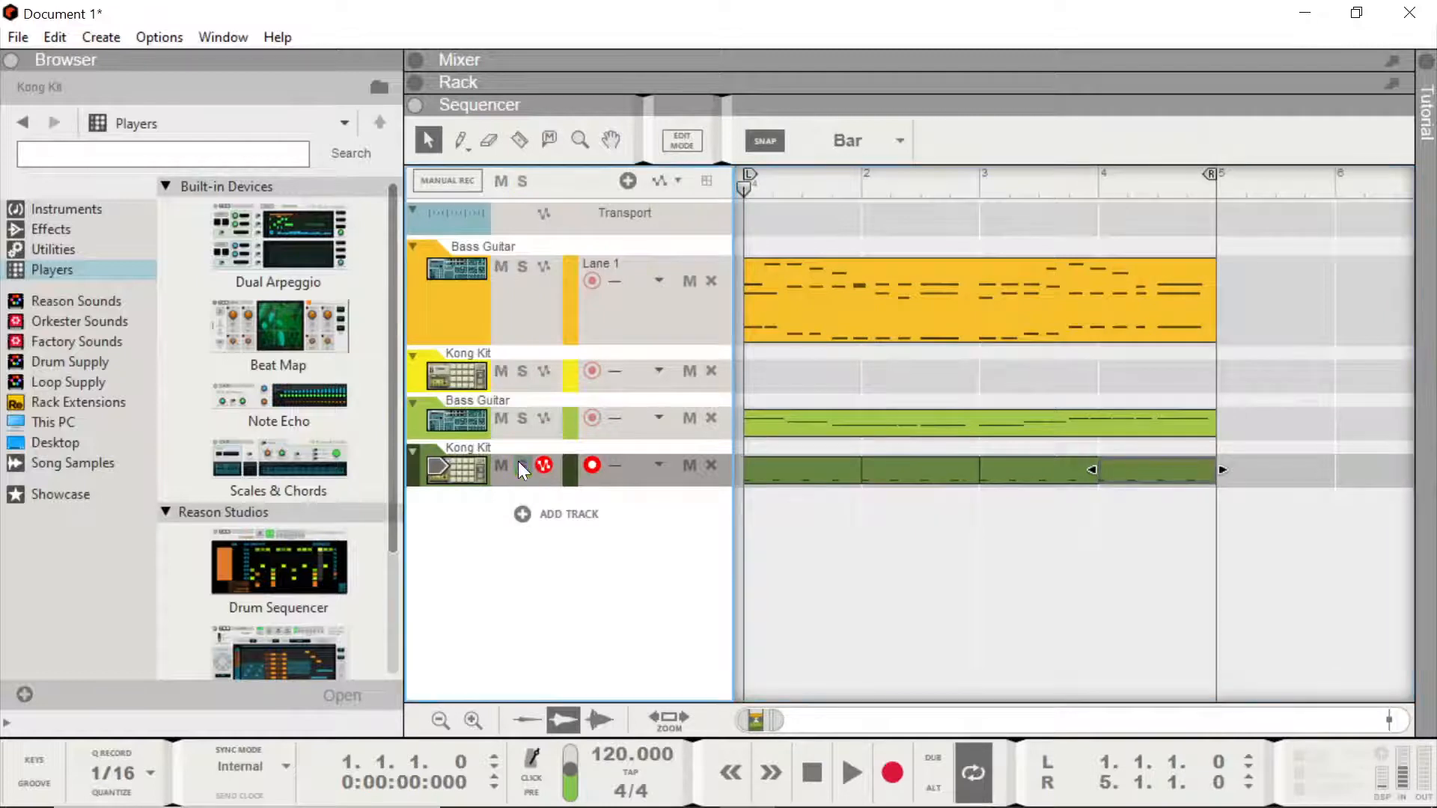
pyautogui.press('space')
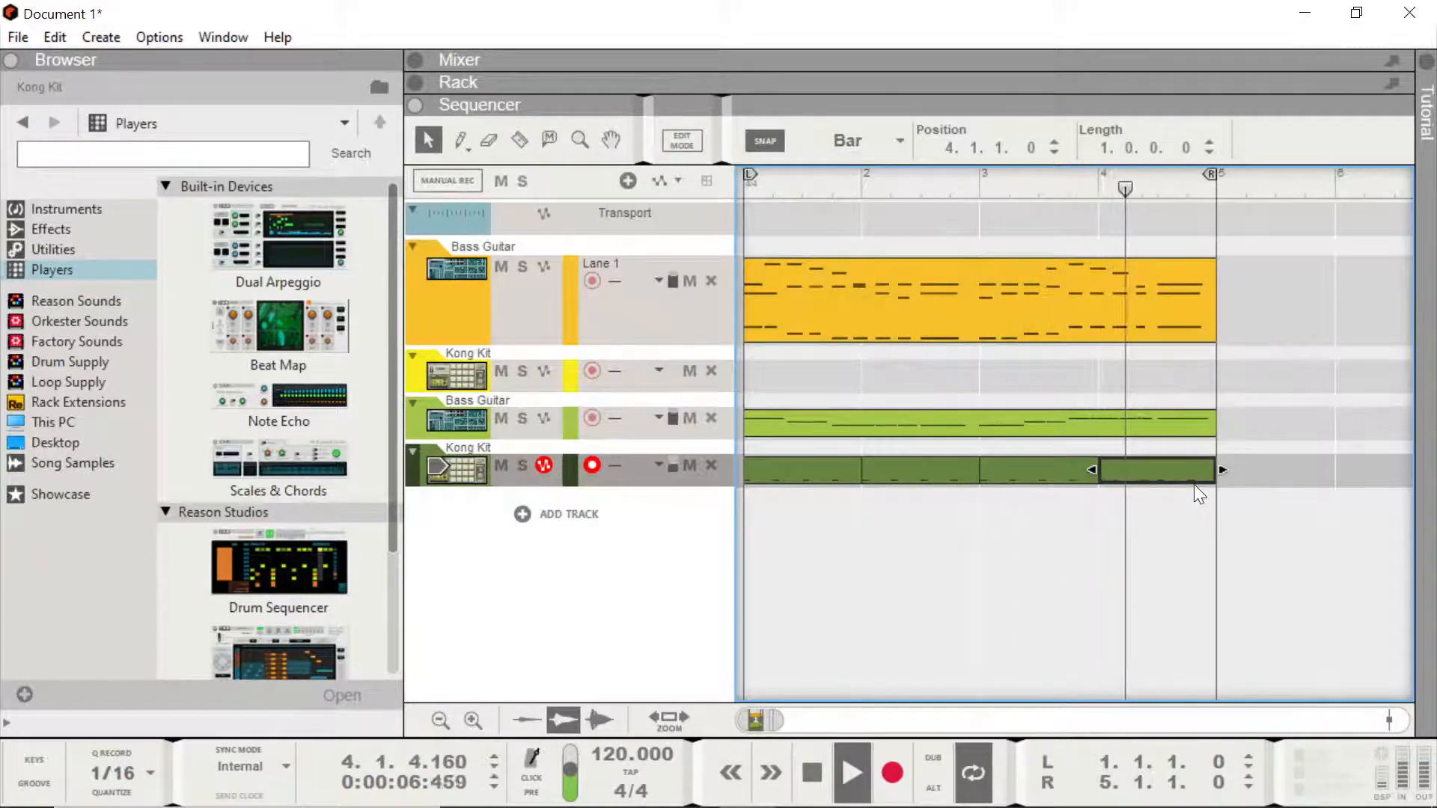
pyautogui.press('space')
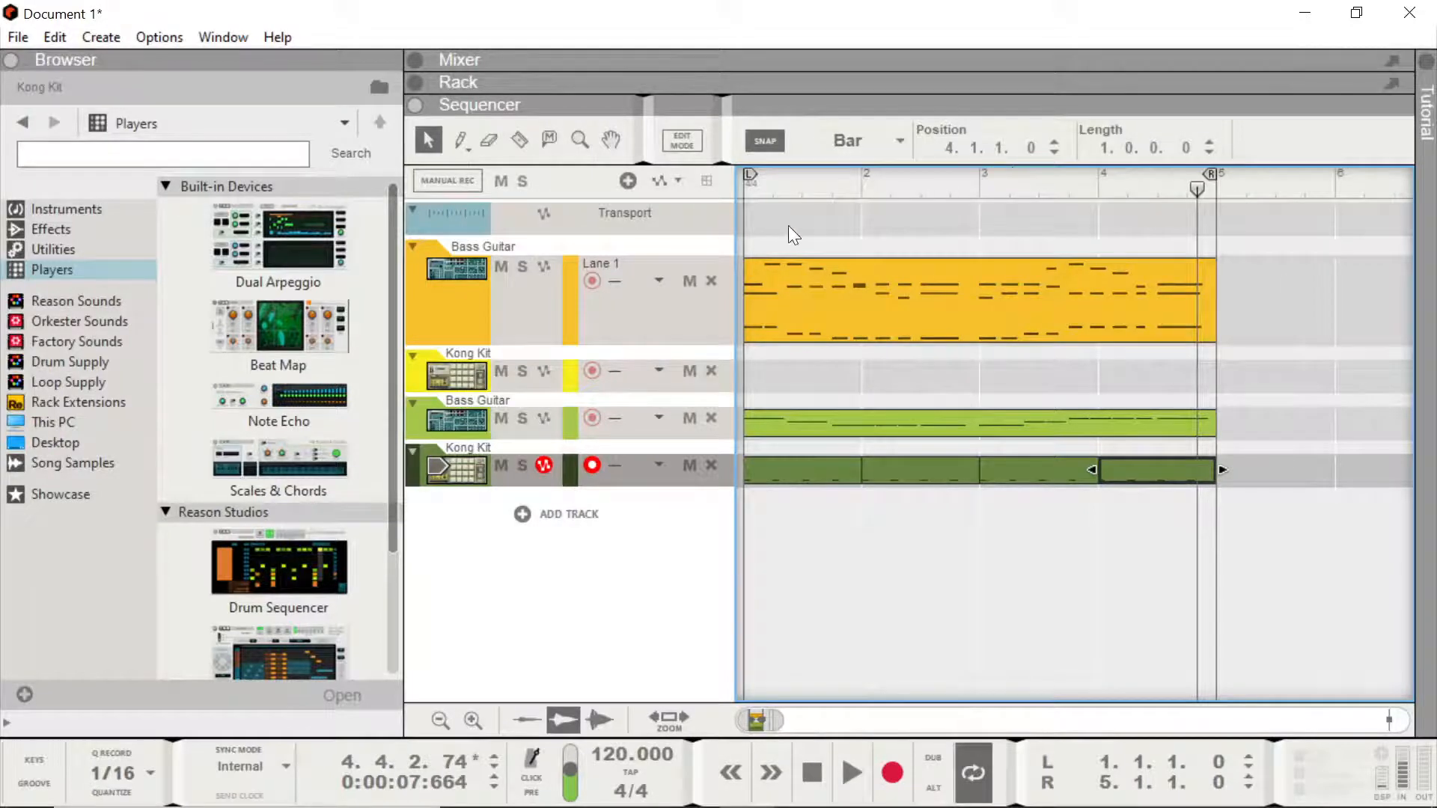
pyautogui.moveTo(1197, 189); pyautogui.dragTo(683, 216)
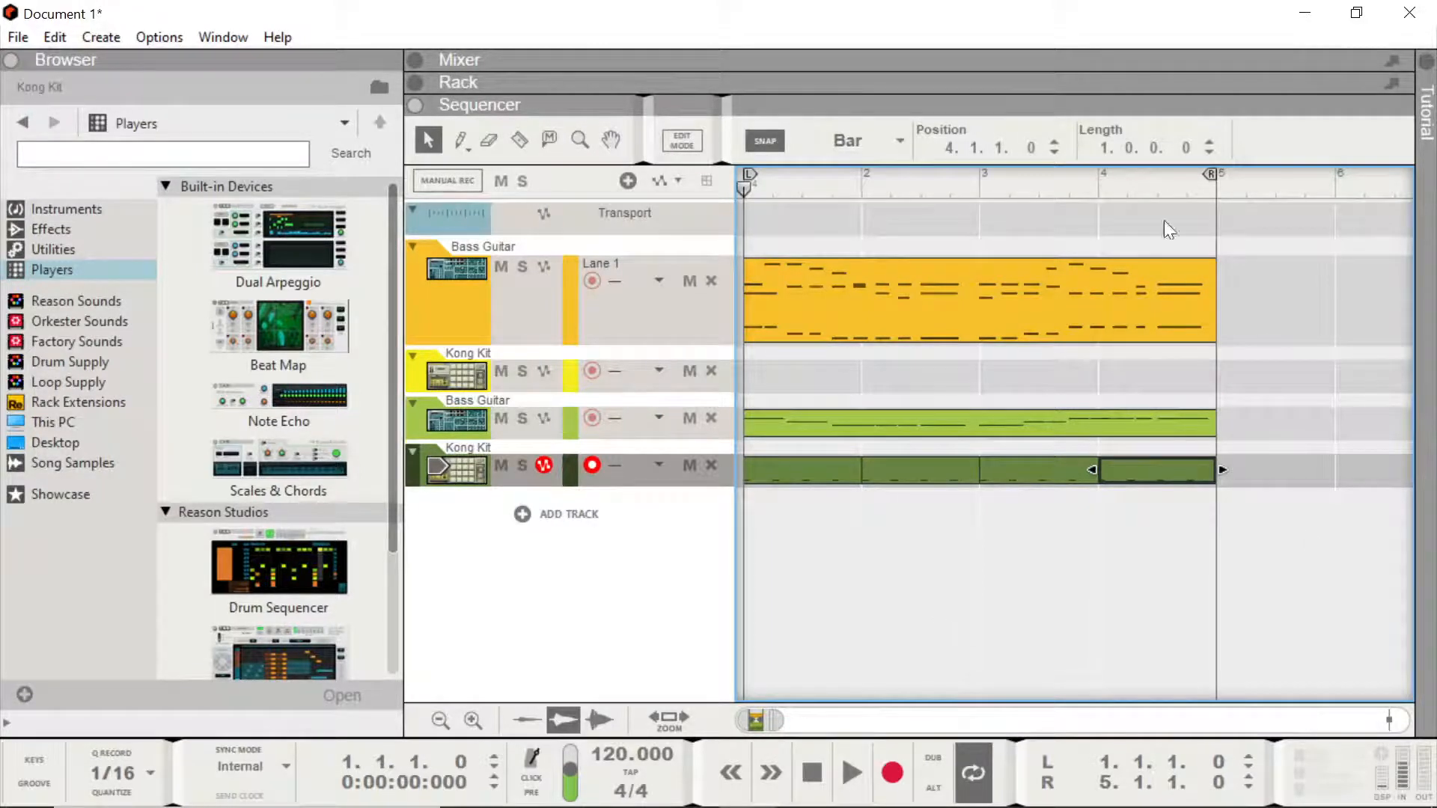
pyautogui.moveTo(743, 187)
pyautogui.mouseDown()
pyautogui.moveTo(769, 174)
pyautogui.moveTo(763, 199)
pyautogui.mouseUp()
# - Open the rack and examine the rear cabling of the Pump, SubTractor, and Kong devices
pyautogui.click(558, 80)
pyautogui.scroll(1, 730, 333)
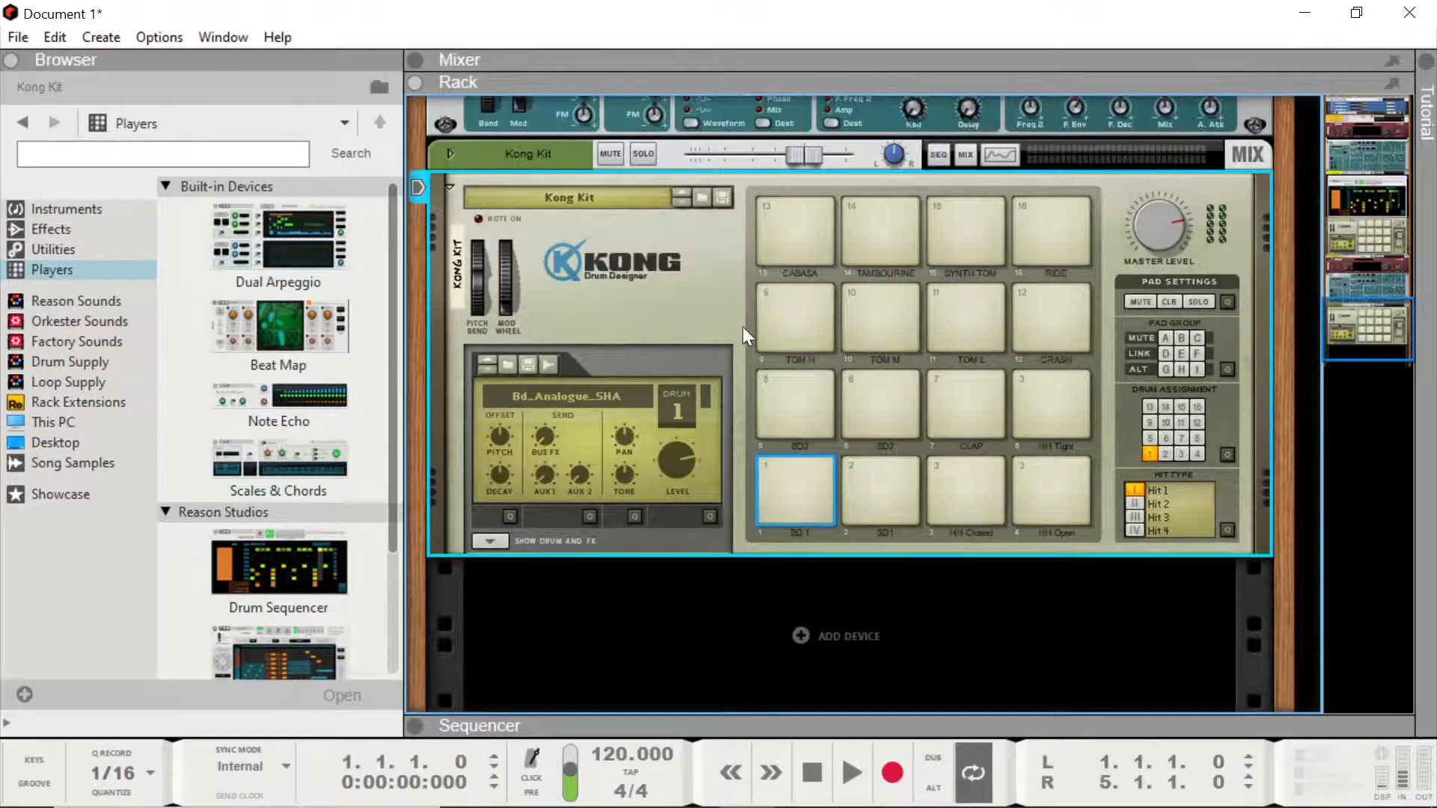
pyautogui.press('Tab')
pyautogui.scroll(6, 751, 353)
pyautogui.scroll(16, 753, 362)
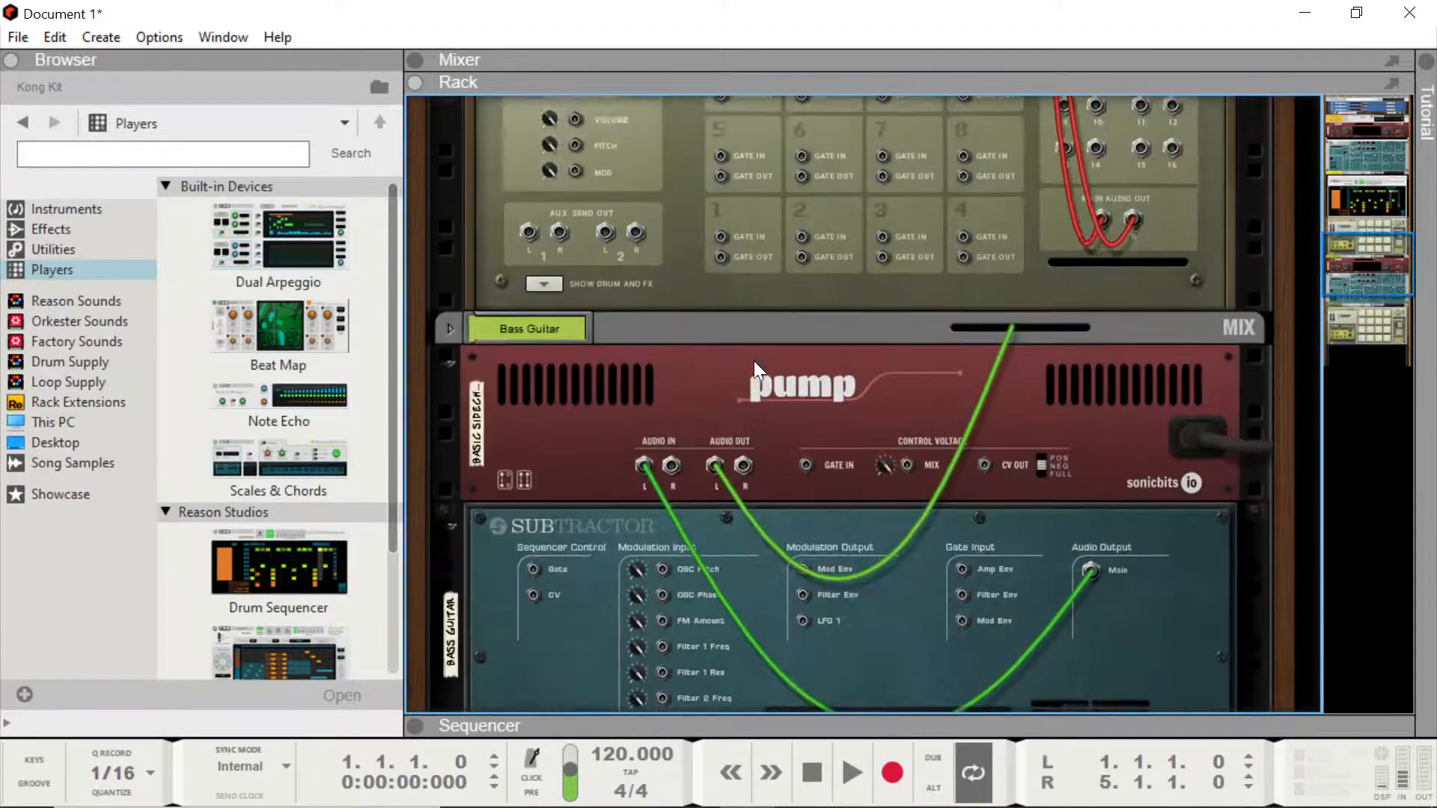
pyautogui.scroll(5, 747, 348)
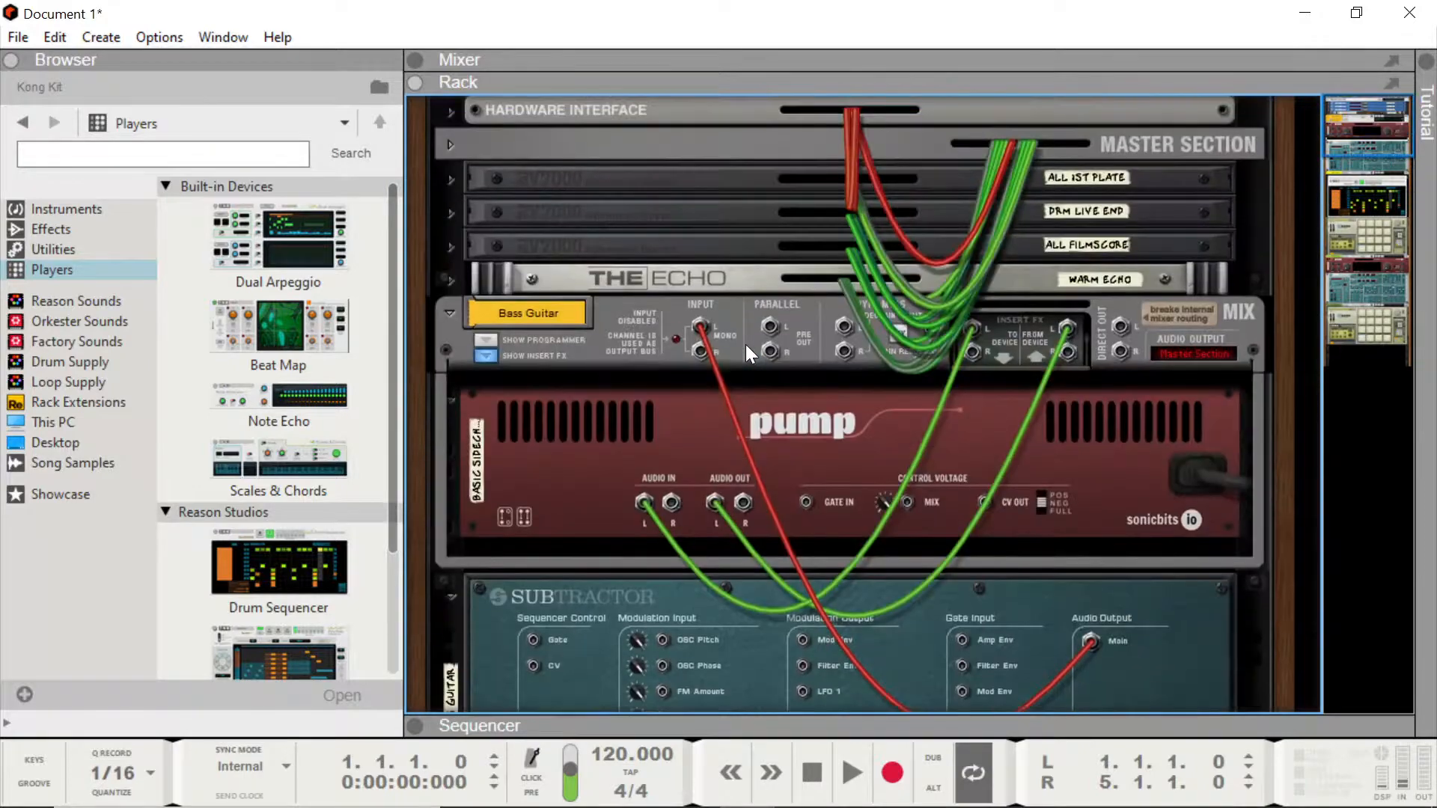
pyautogui.scroll(-15, 745, 344)
pyautogui.scroll(-4, 743, 356)
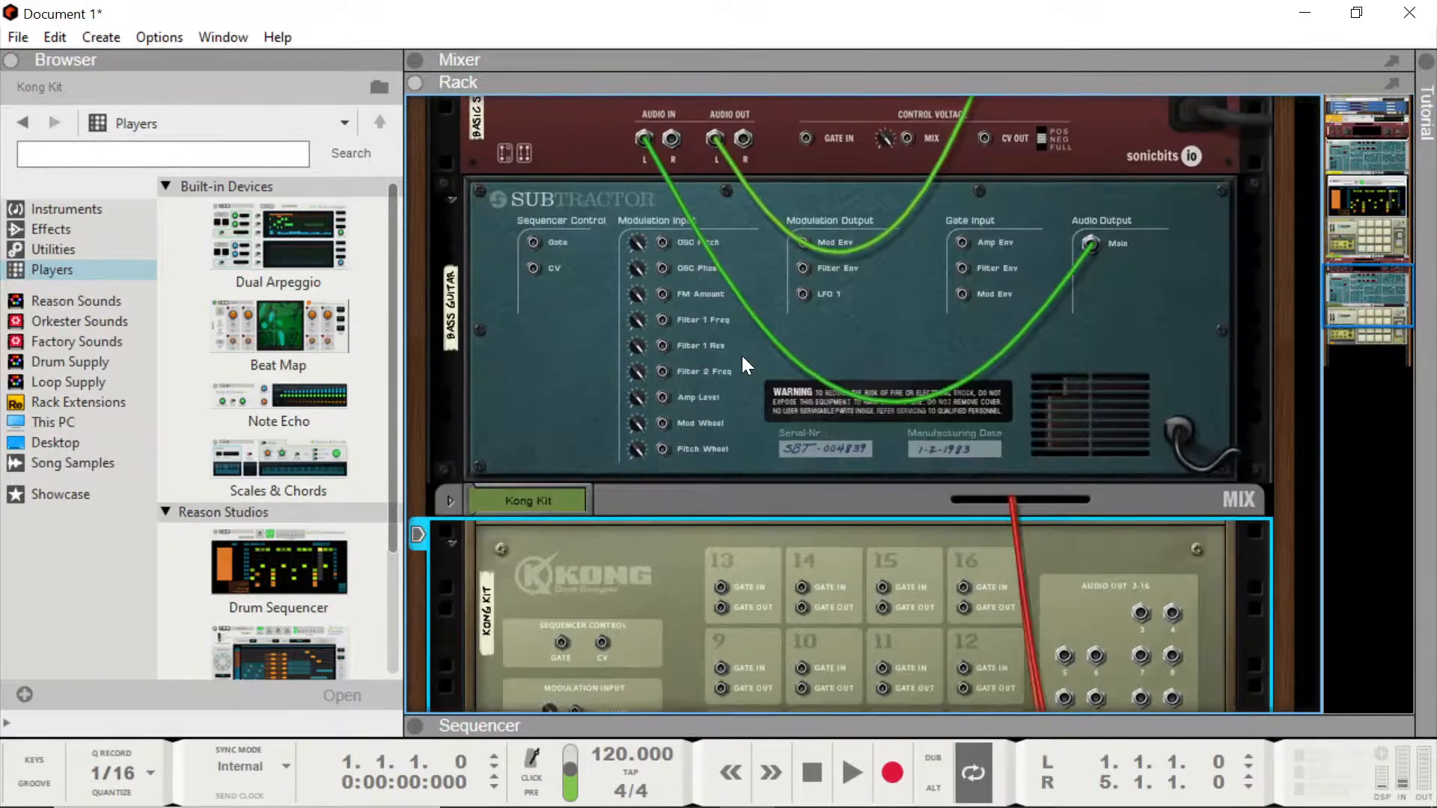
pyautogui.scroll(-2, 743, 356)
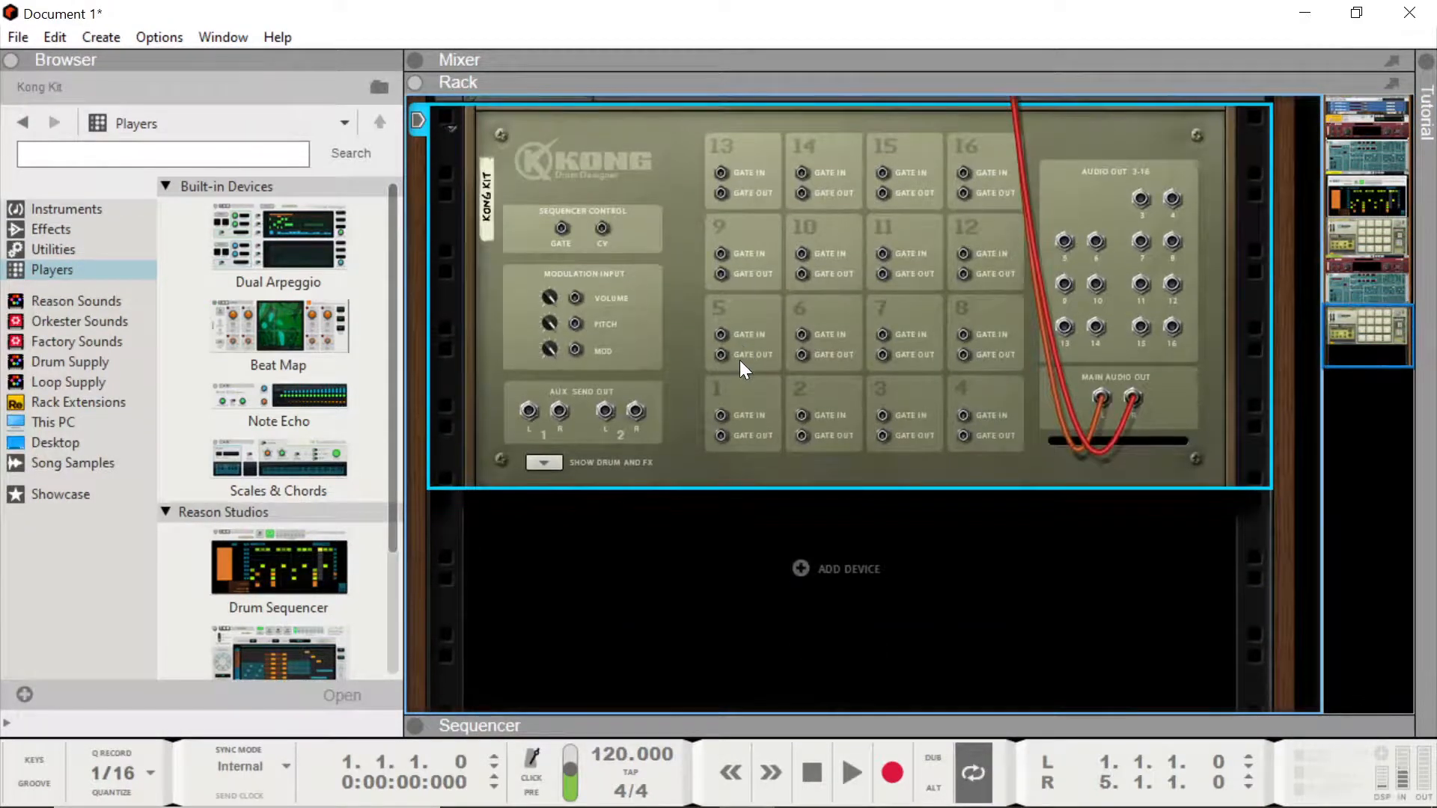
# - Flip the rack to its front and review the Drum Sequencer, both Kongs, and the Pump effects
pyautogui.press('Tab')
pyautogui.scroll(8, 874, 375)
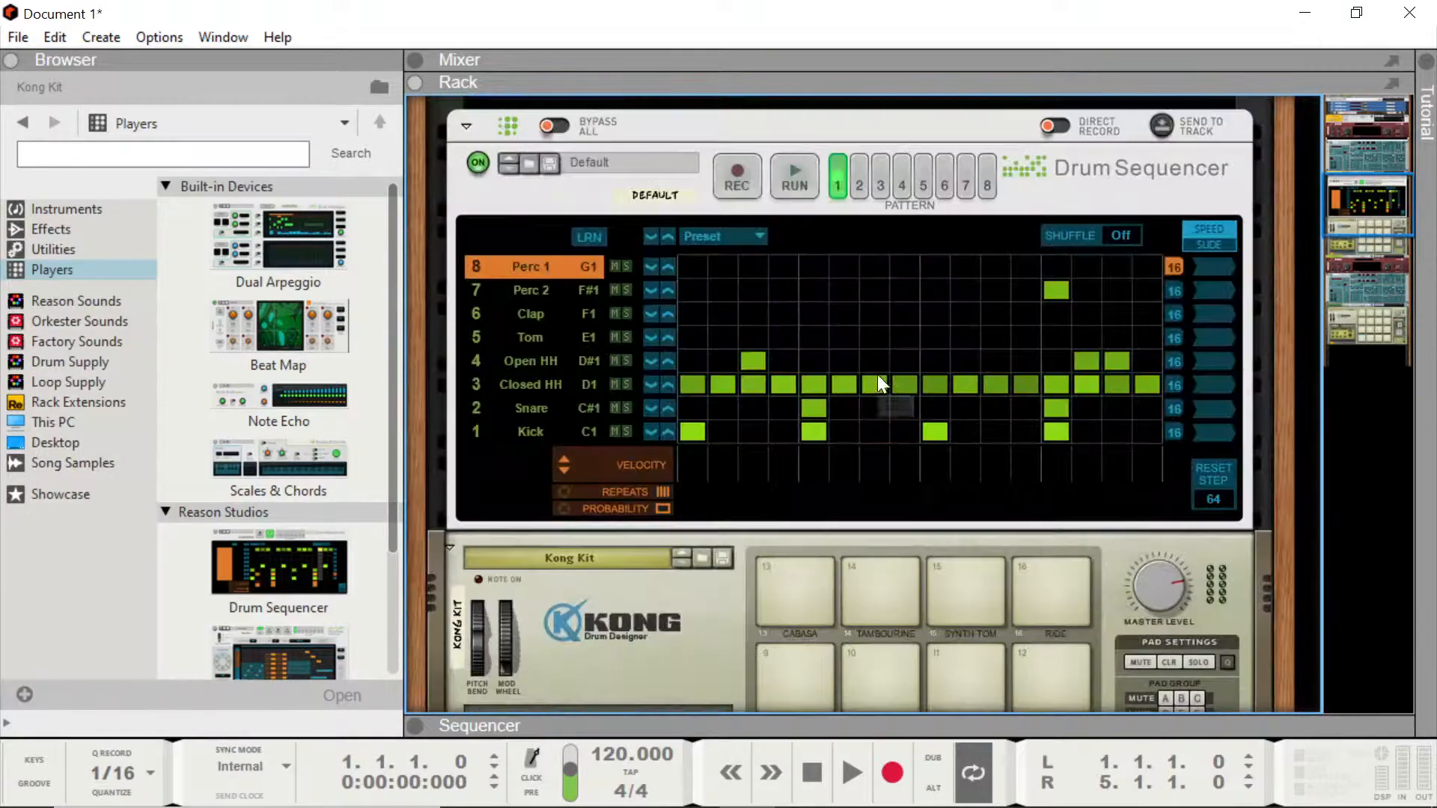
pyautogui.scroll(-8, 858, 317)
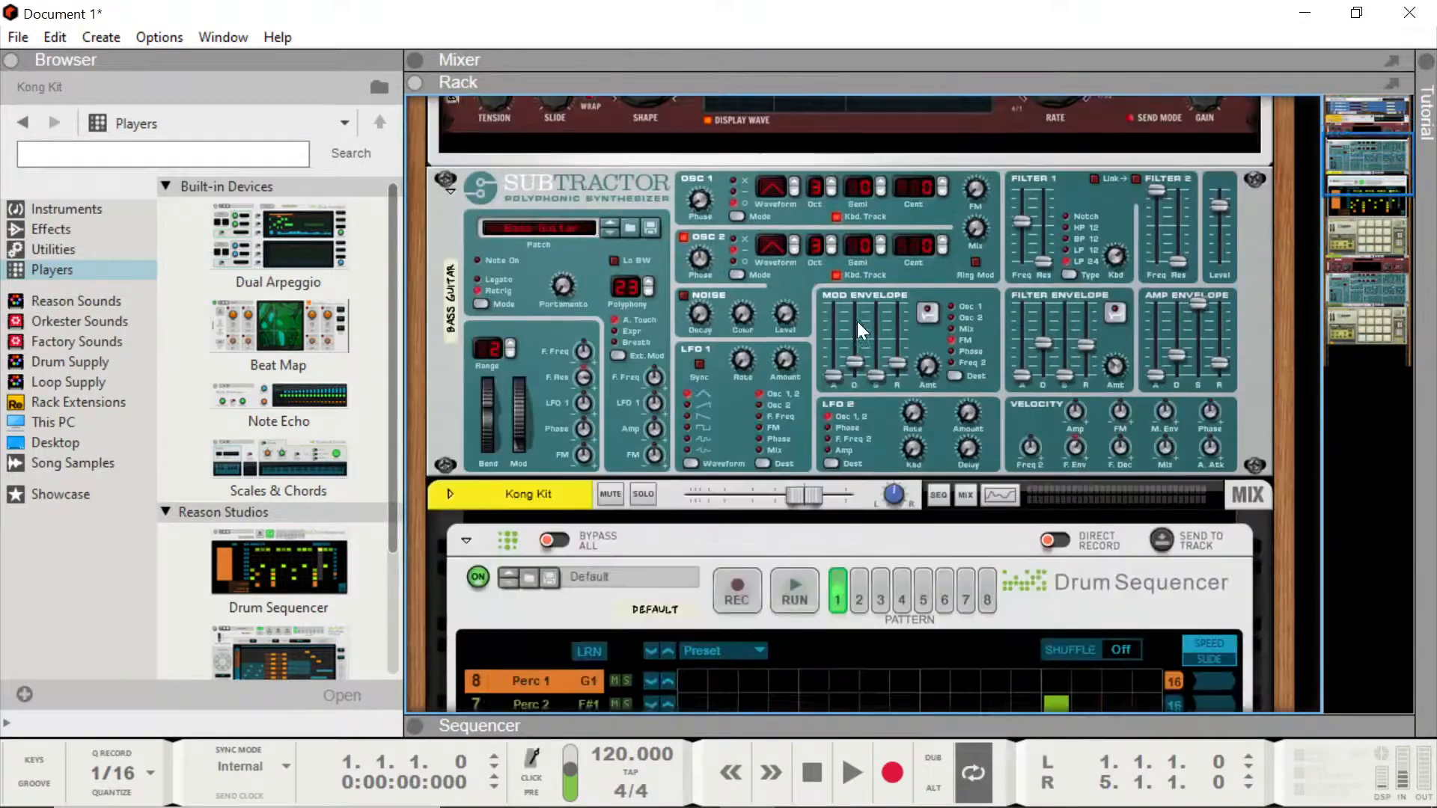
pyautogui.scroll(-8, 856, 321)
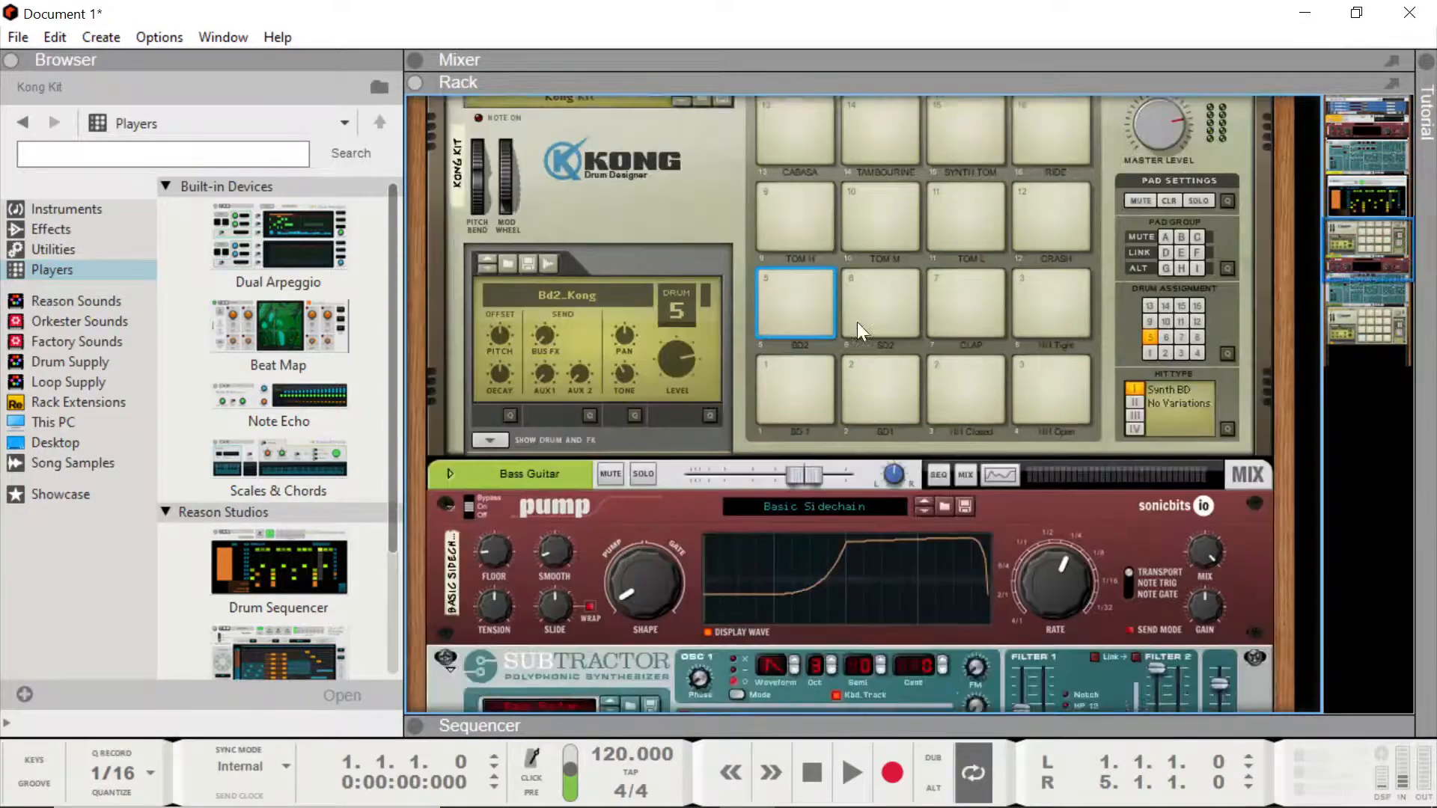
pyautogui.scroll(-4, 856, 325)
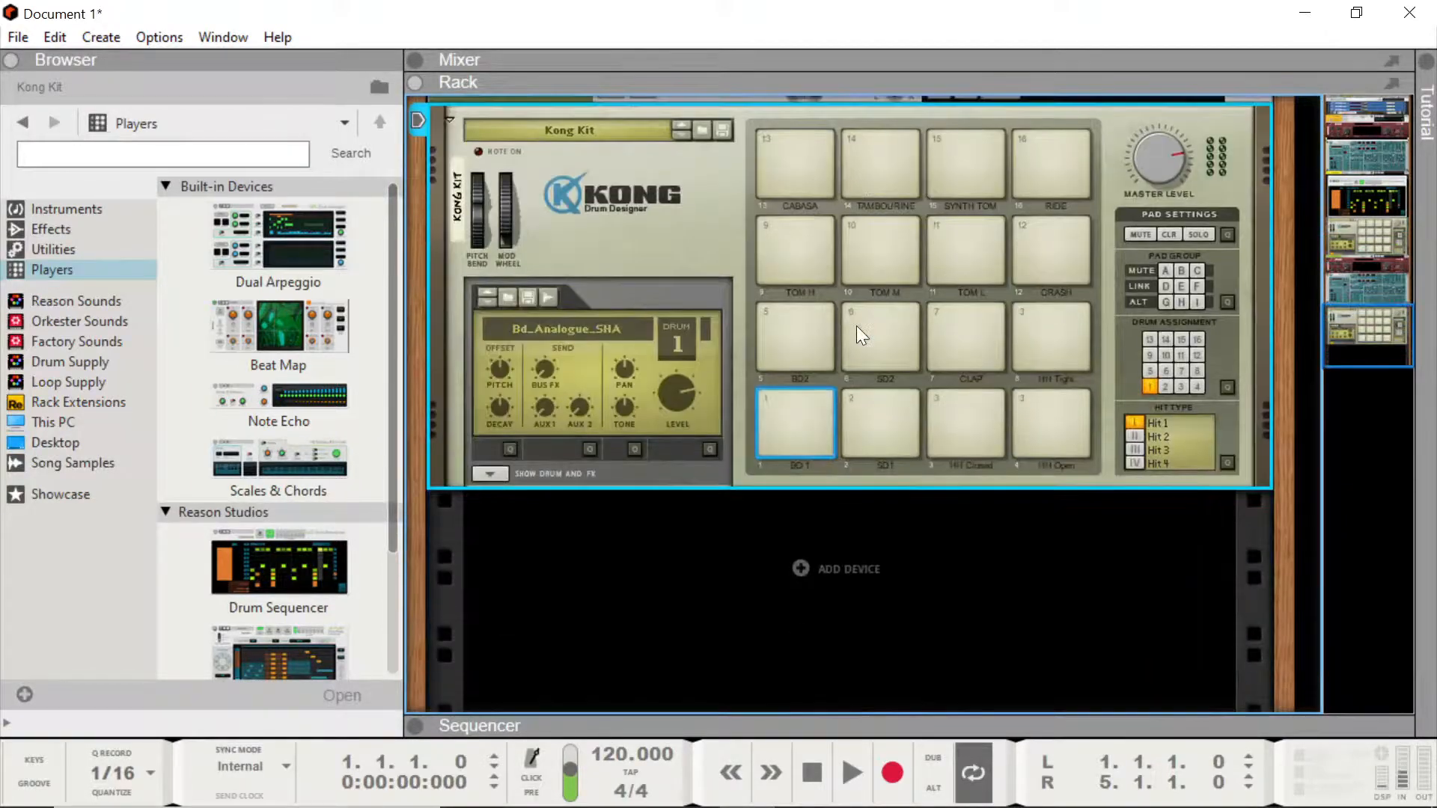
pyautogui.scroll(10, 856, 353)
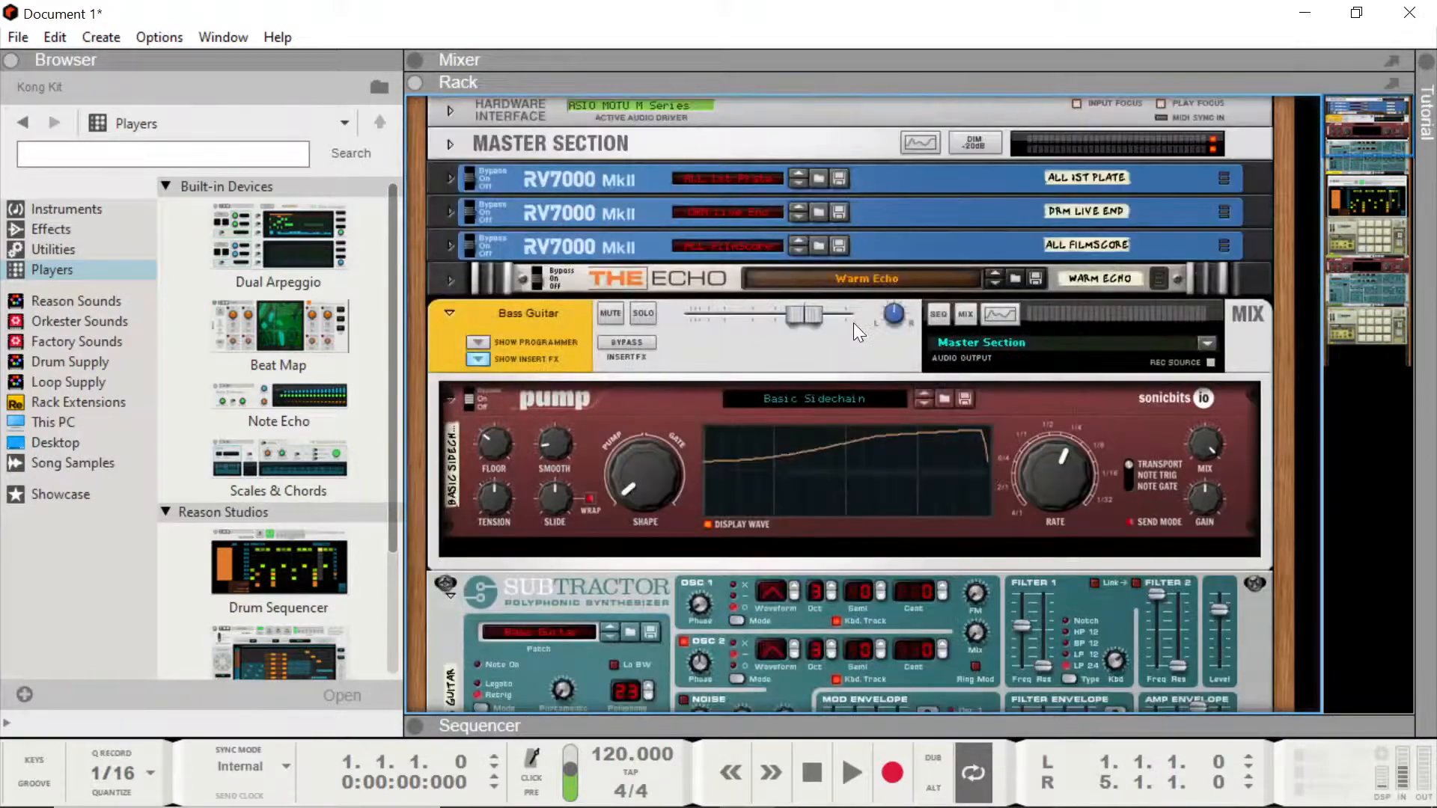